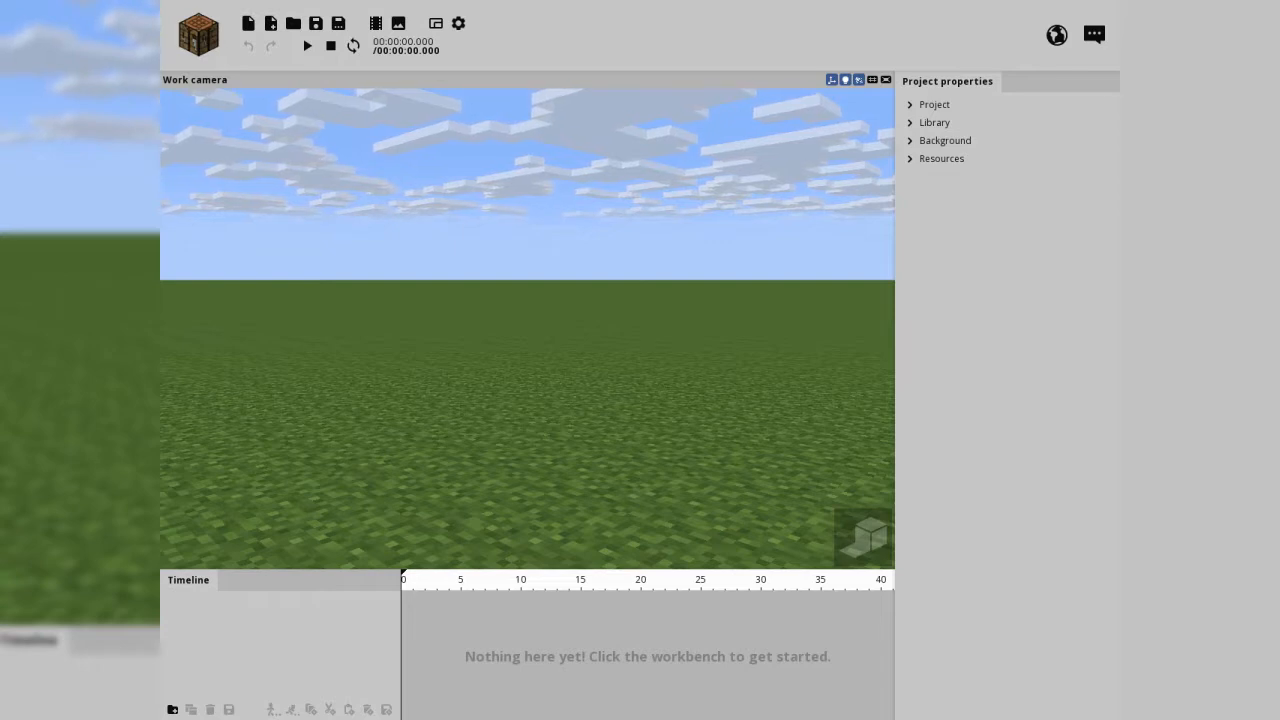
Create a Human character with a skin downloaded from a Minecraft user, entering the first player's username.
right_click_drag(527, 328, 466, 328)
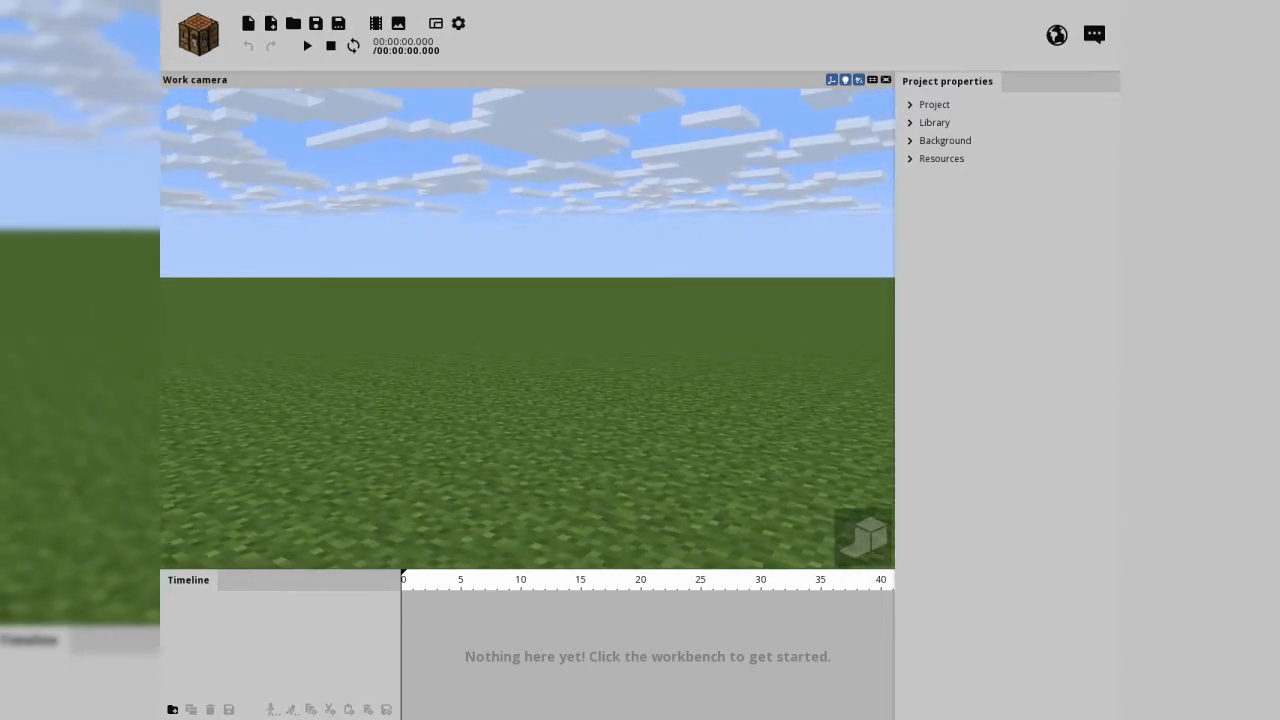
left_click(198, 34)
left_click(198, 34)
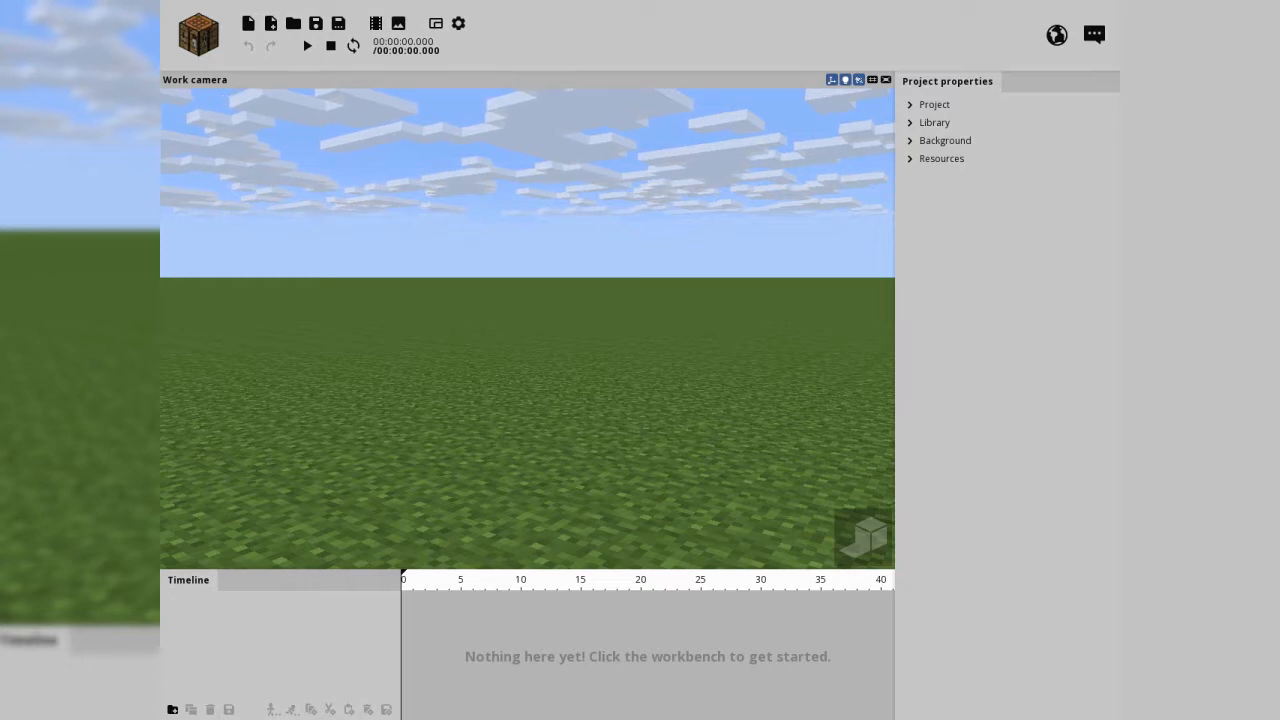
left_click(198, 34)
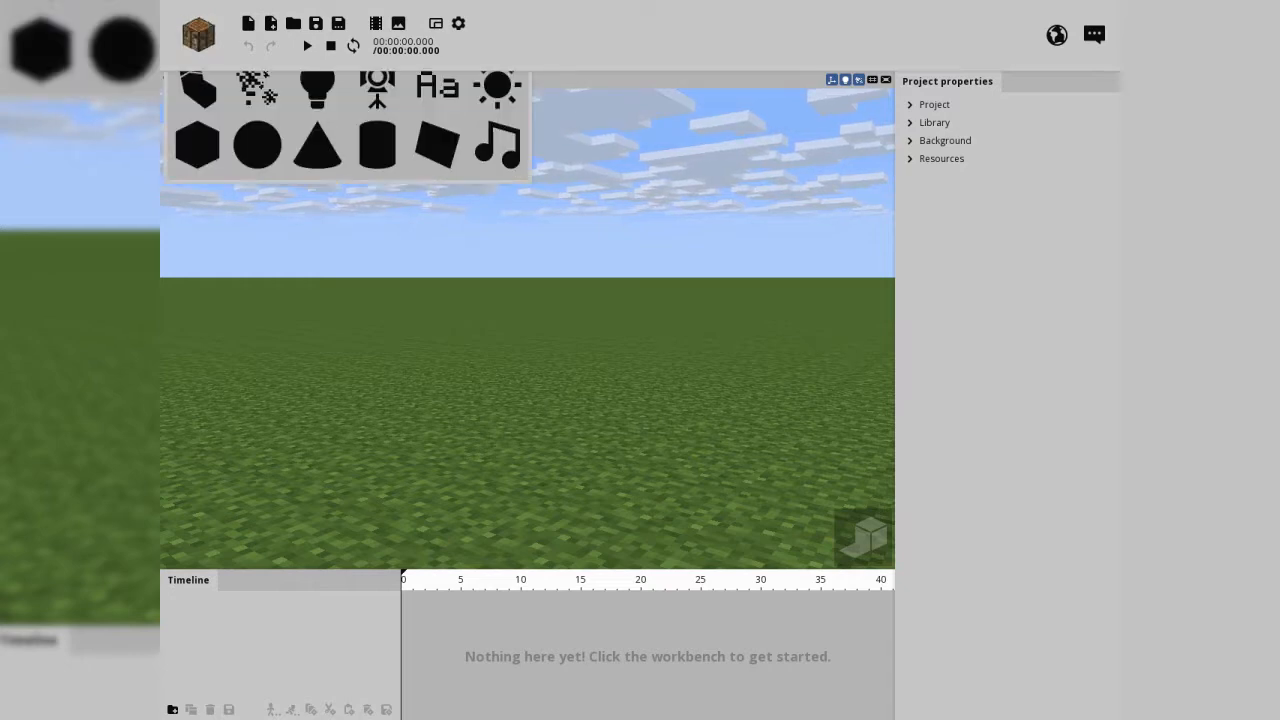
left_click(197, 100)
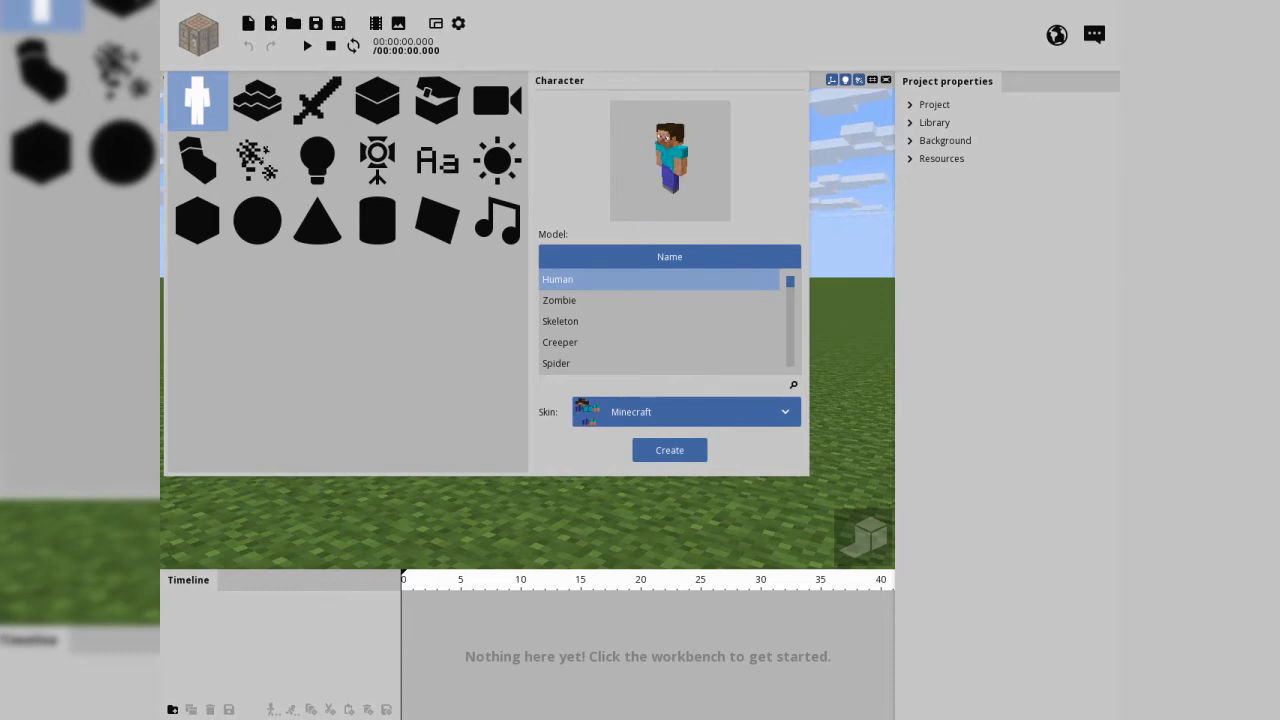
left_click(686, 411)
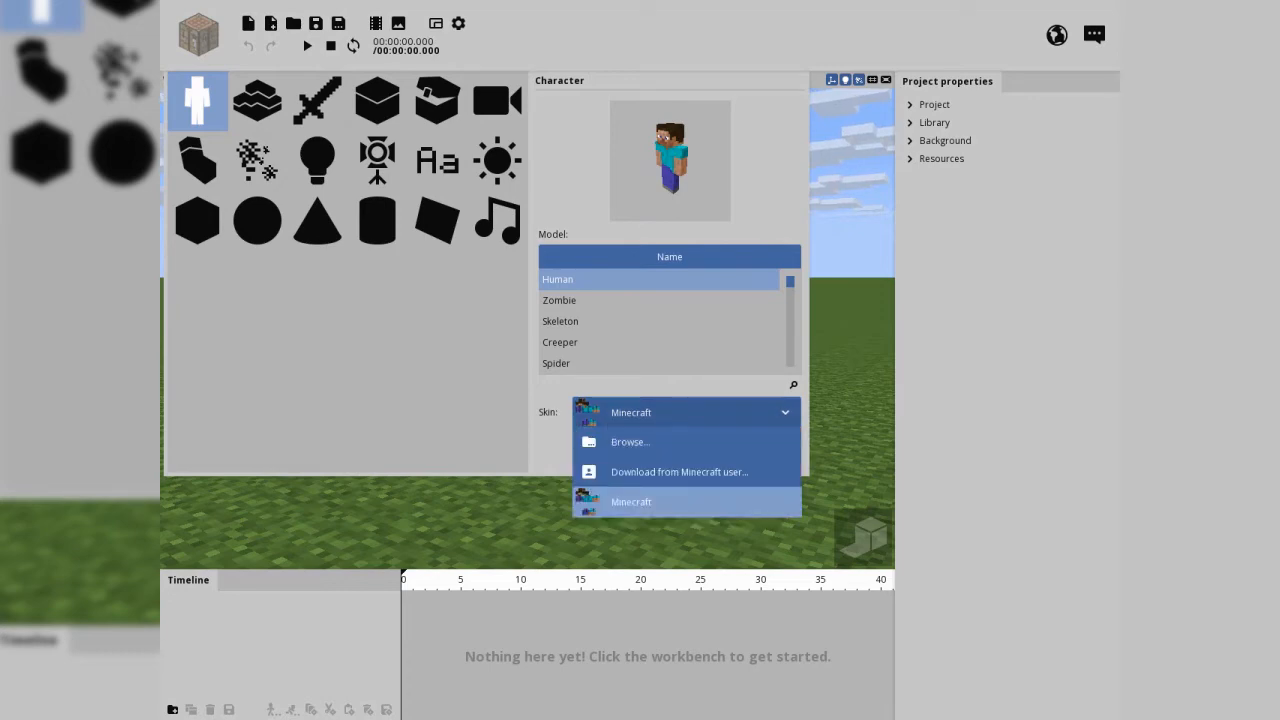
left_click(679, 471)
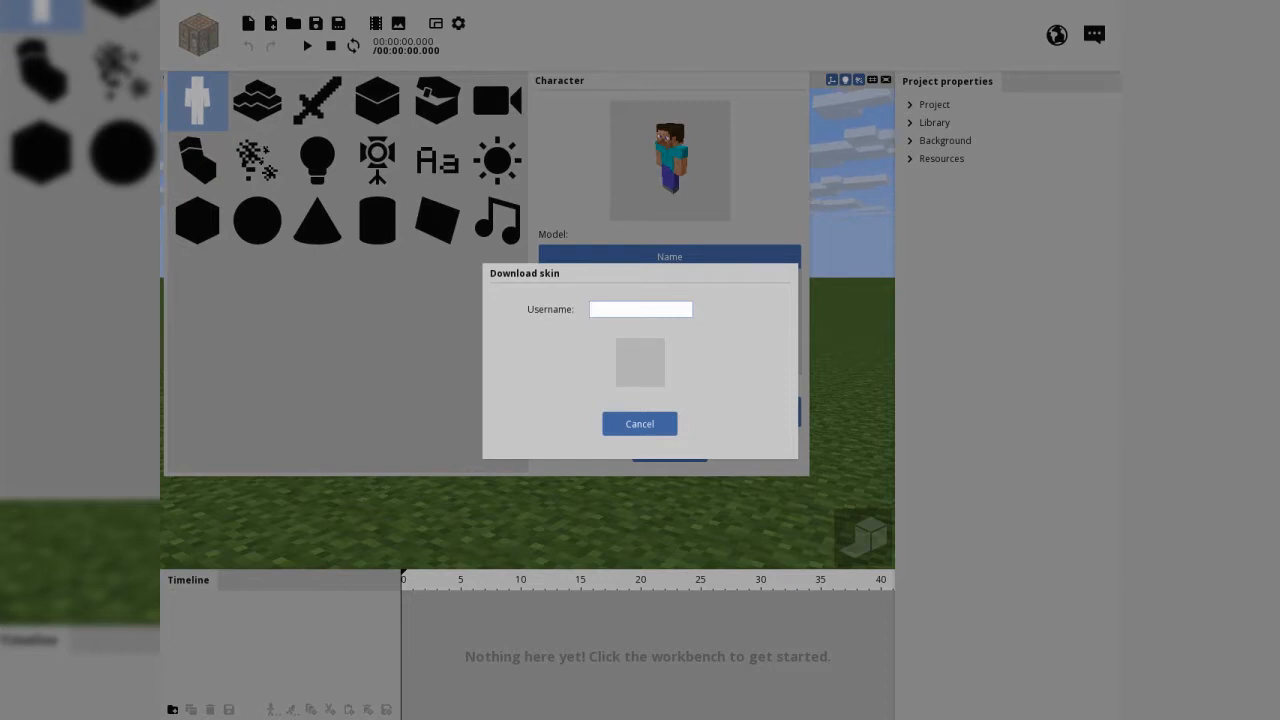
type("S")
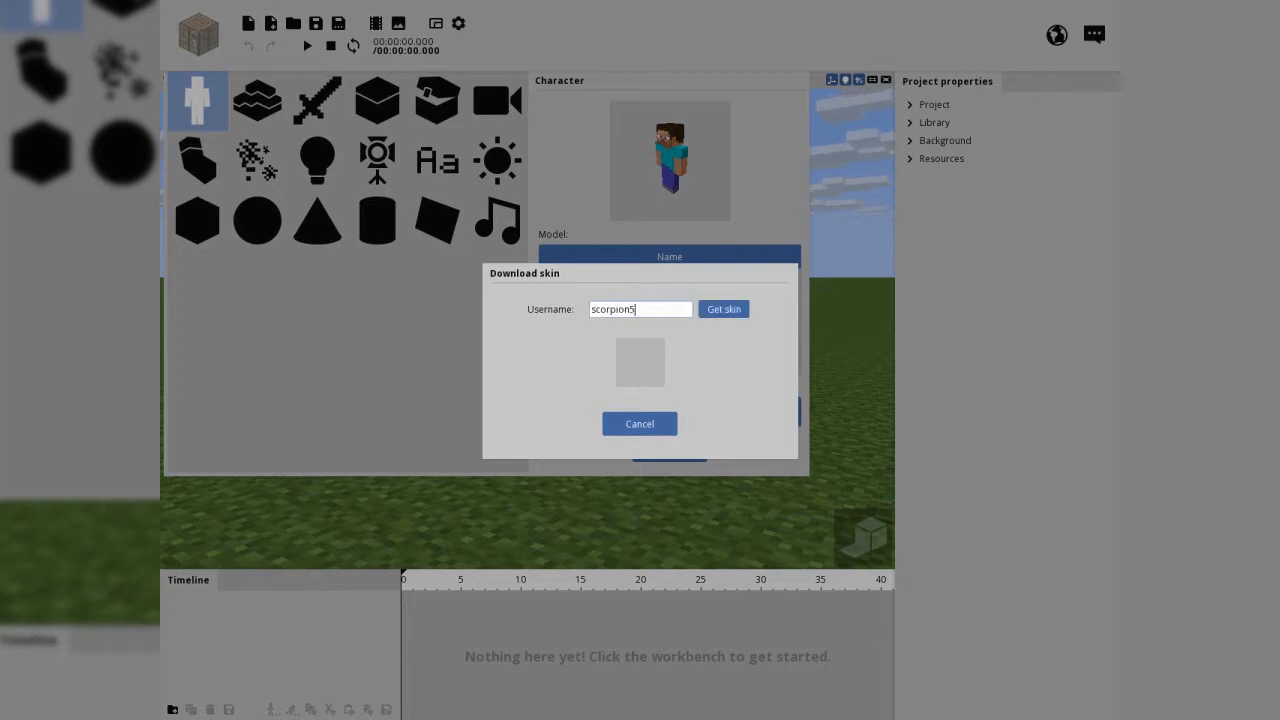
left_click(723, 309)
left_click(598, 424)
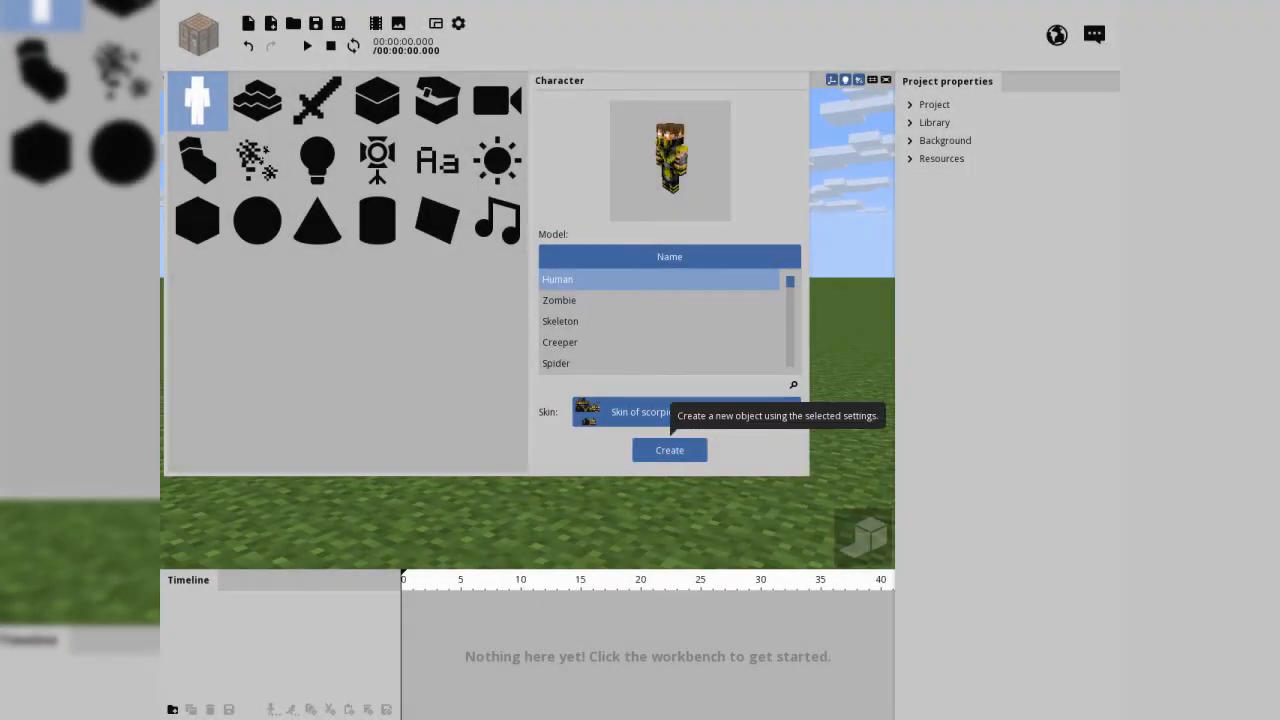
left_click(669, 450)
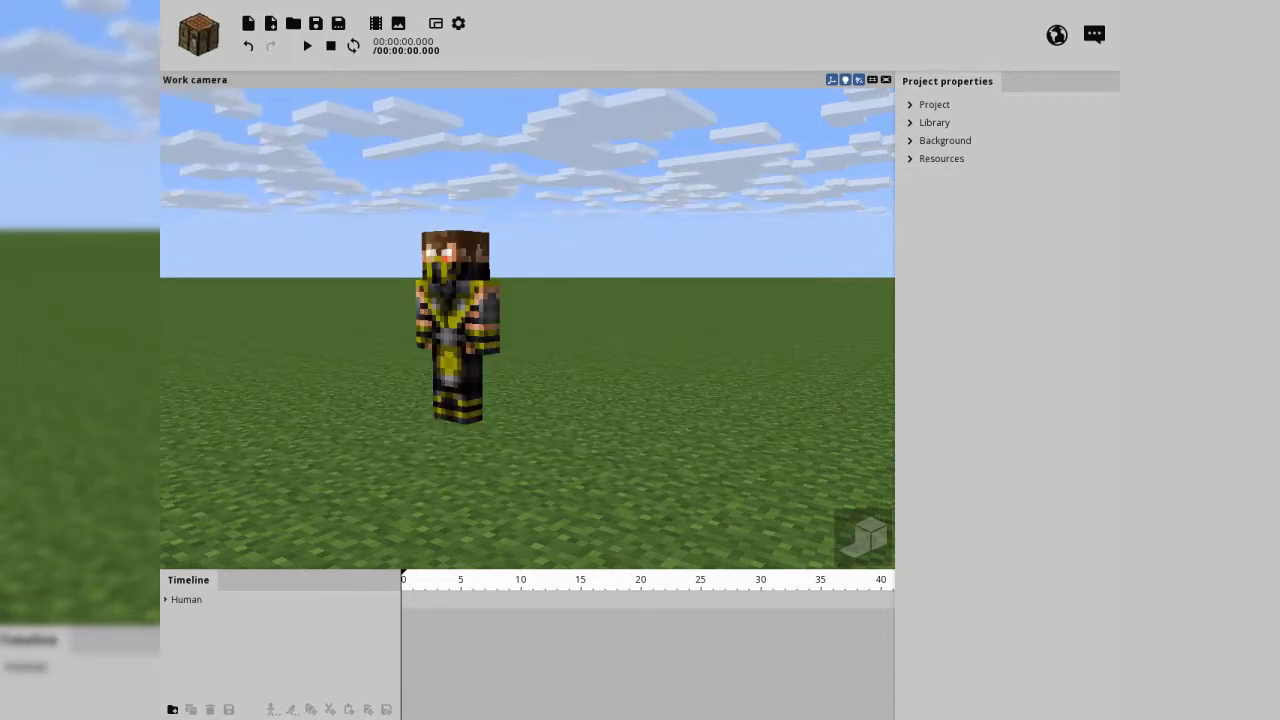
Download a second skin for a new character from a Minecraft user, entering the other player's username.
left_click(198, 34)
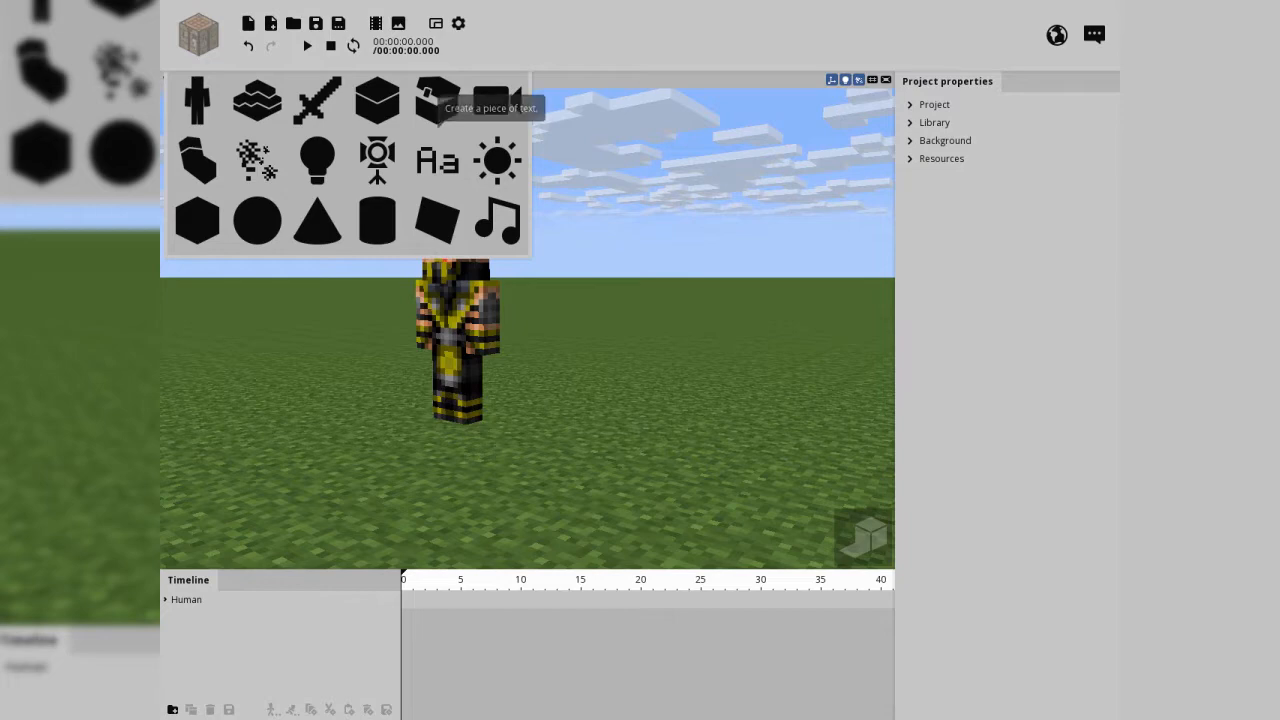
left_click(197, 100)
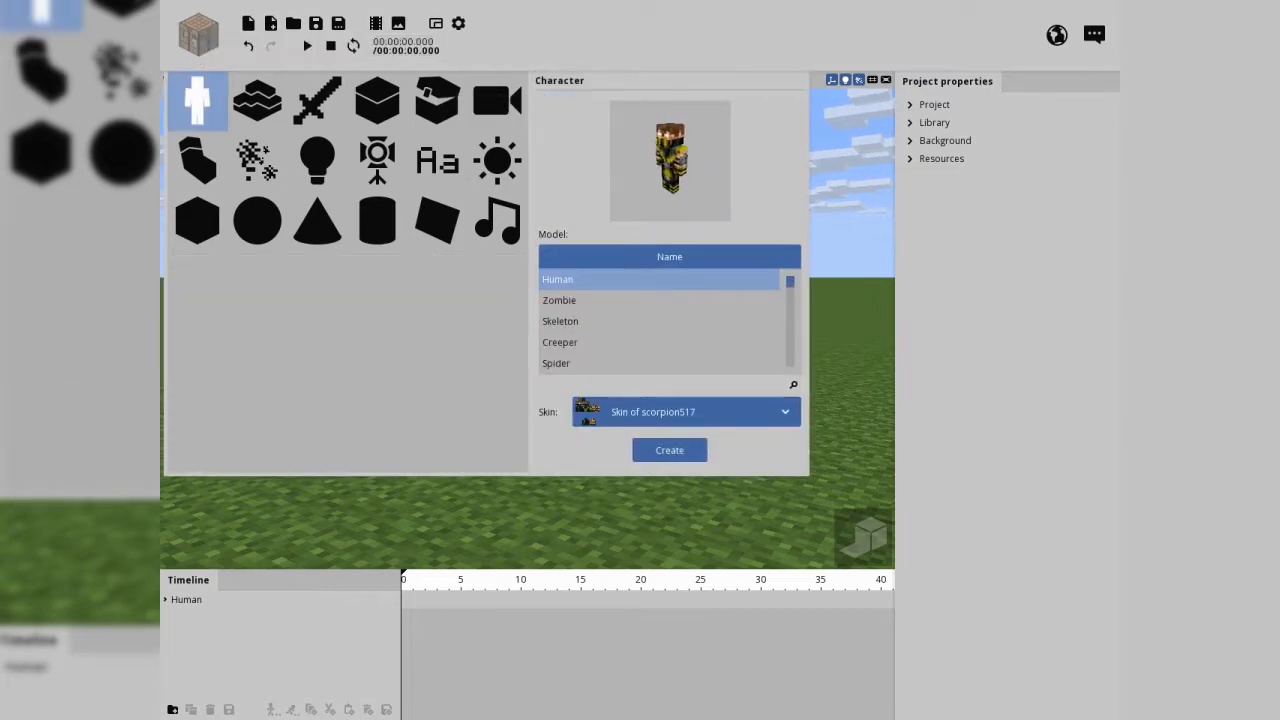
left_click(686, 412)
left_click(679, 472)
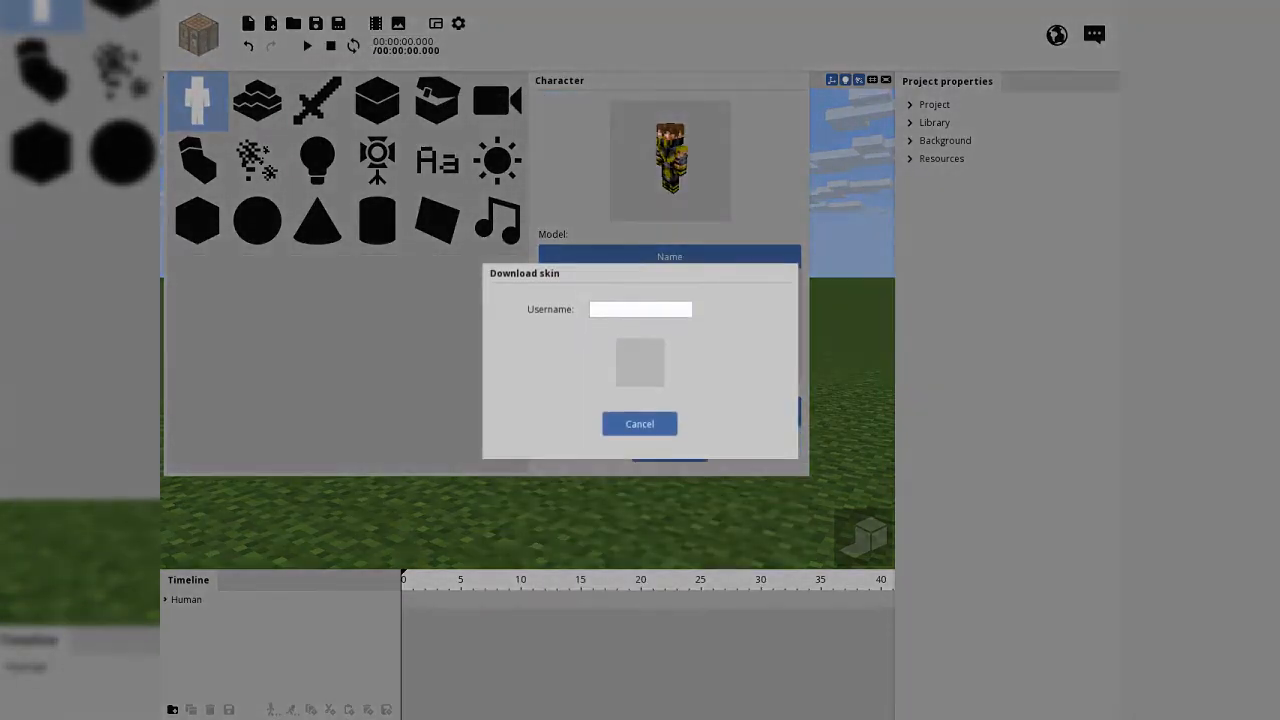
type("CakeHeadYT")
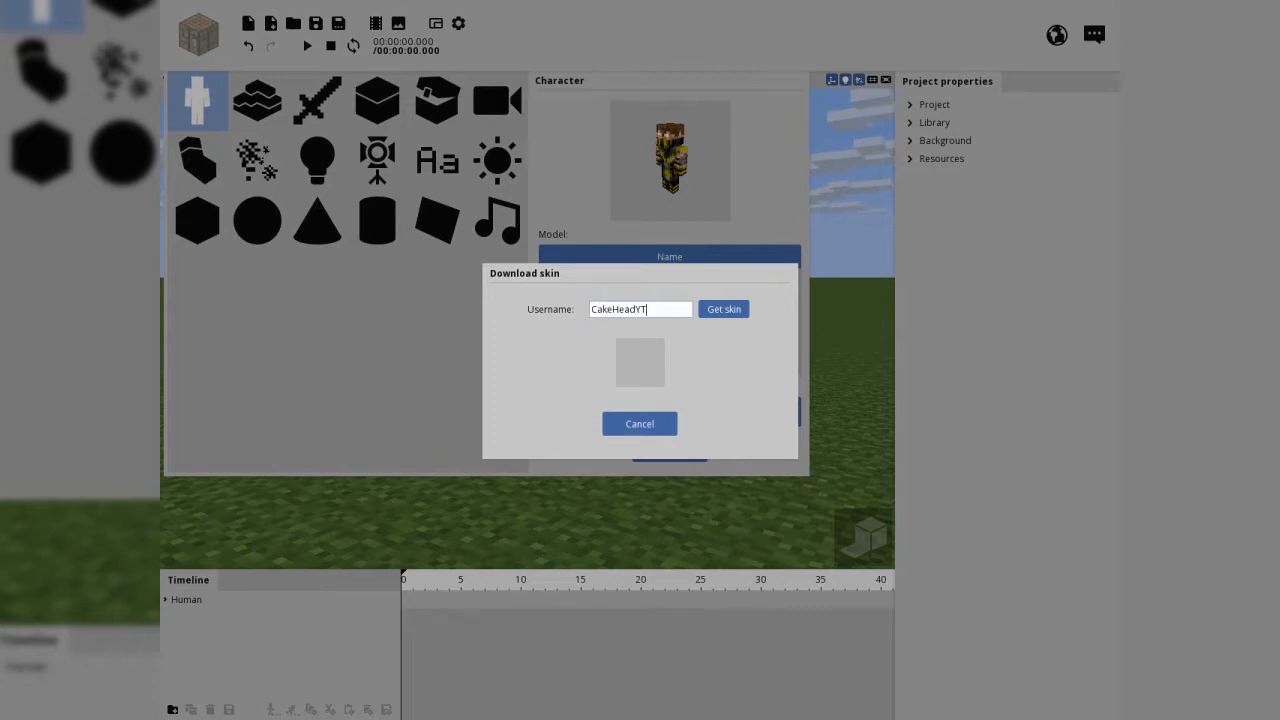
key("Return")
left_click(599, 424)
Create a second character using the Human model and the downloaded cake skin.
left_click(600, 413)
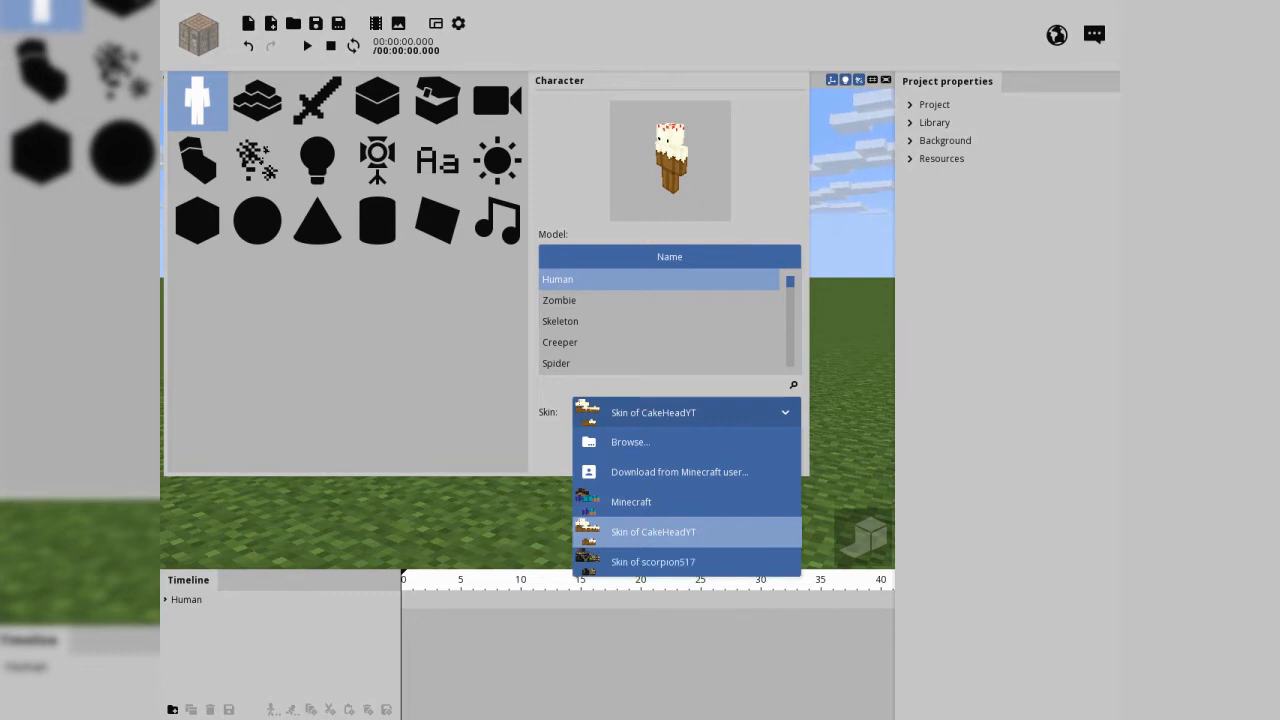
left_click(686, 532)
left_click(658, 300)
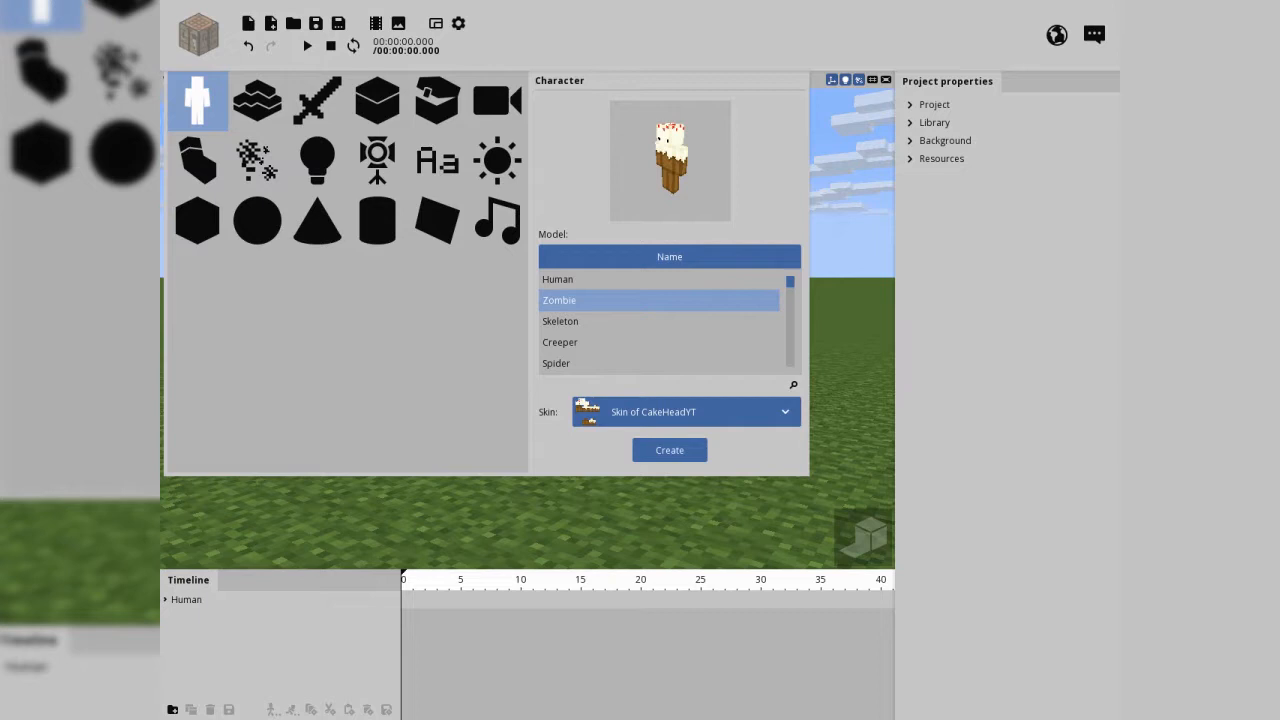
left_click(658, 342)
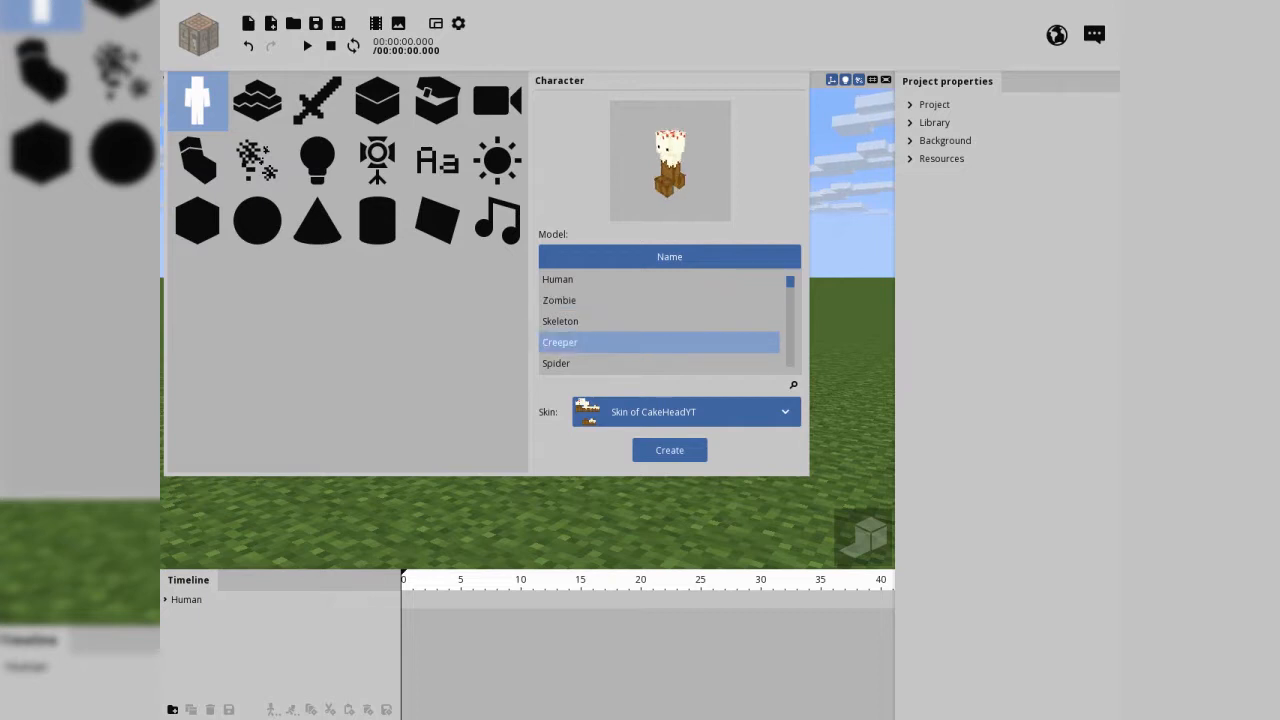
left_click(658, 279)
left_click(669, 450)
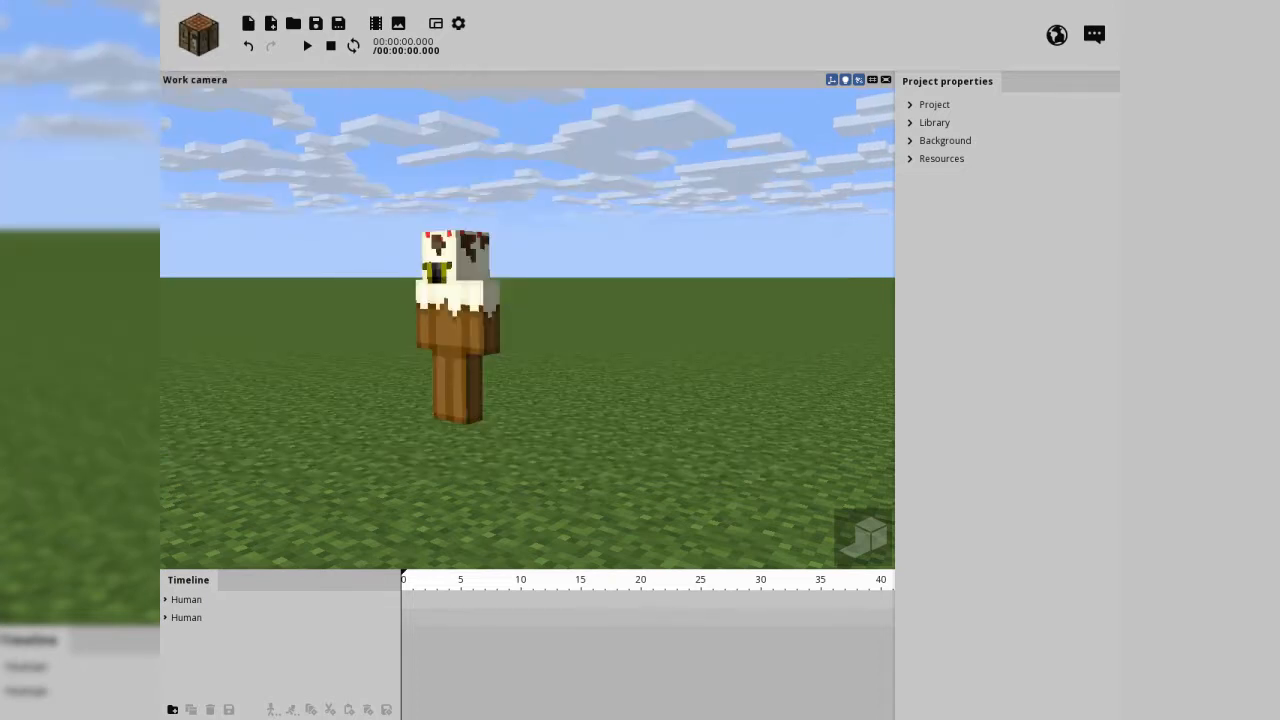
Move the cake-skinned character beside the first one, to about 16.64 on the X axis.
left_click(455, 330)
right_click_drag(415, 330, 515, 340)
left_click_drag(470, 421, 615, 421)
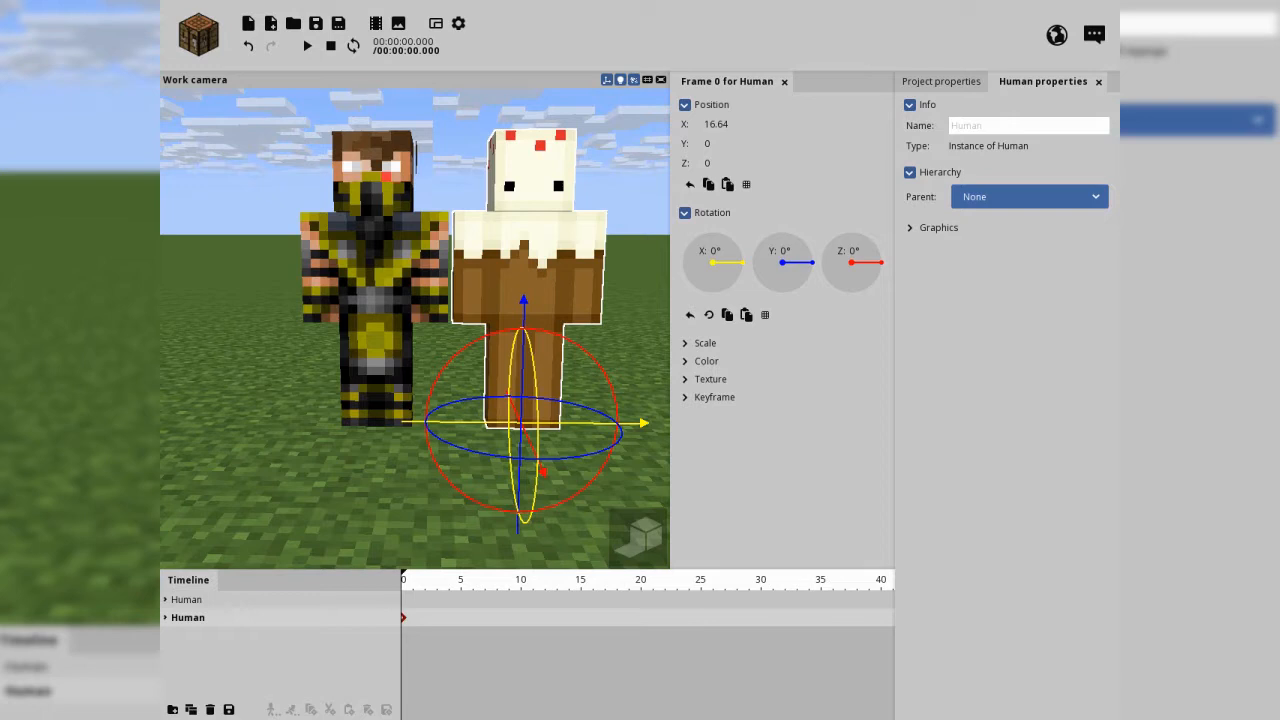
Restrict the work camera view to the video's aspect ratio and collapse the cake character's body parts in the timeline.
left_click(661, 79)
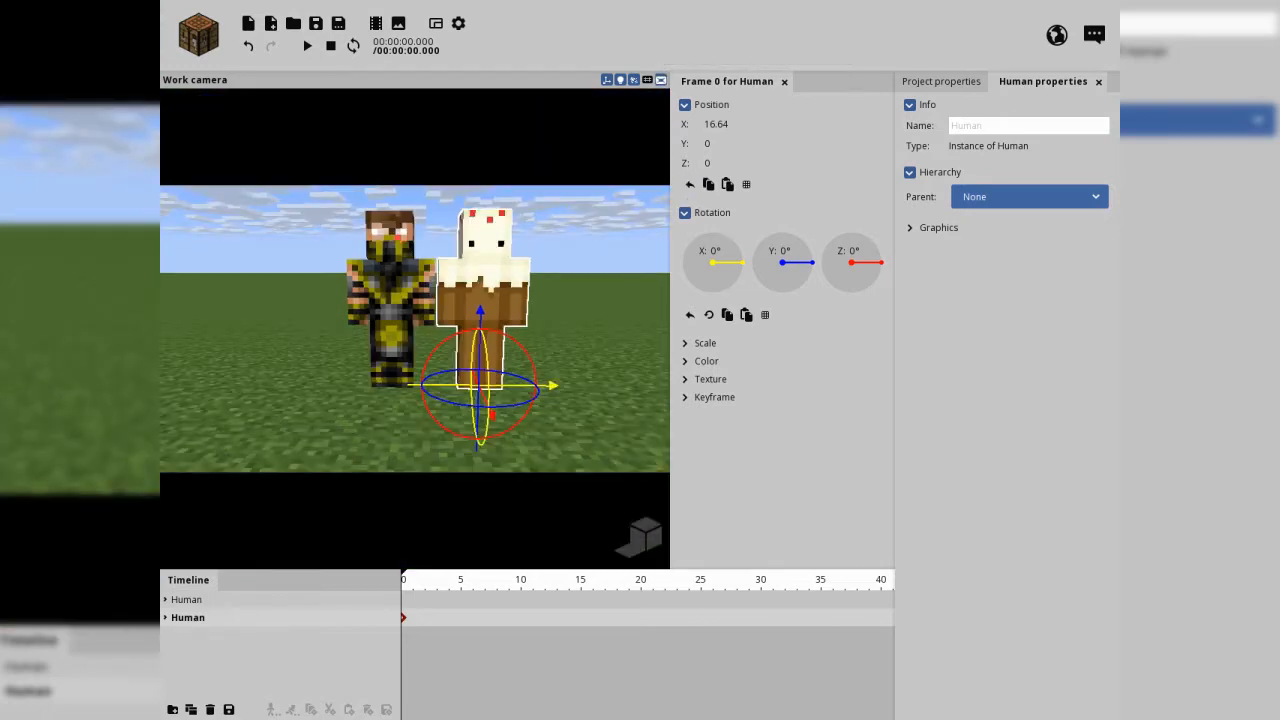
right_click_drag(415, 328, 426, 272)
key("w")
key("s")
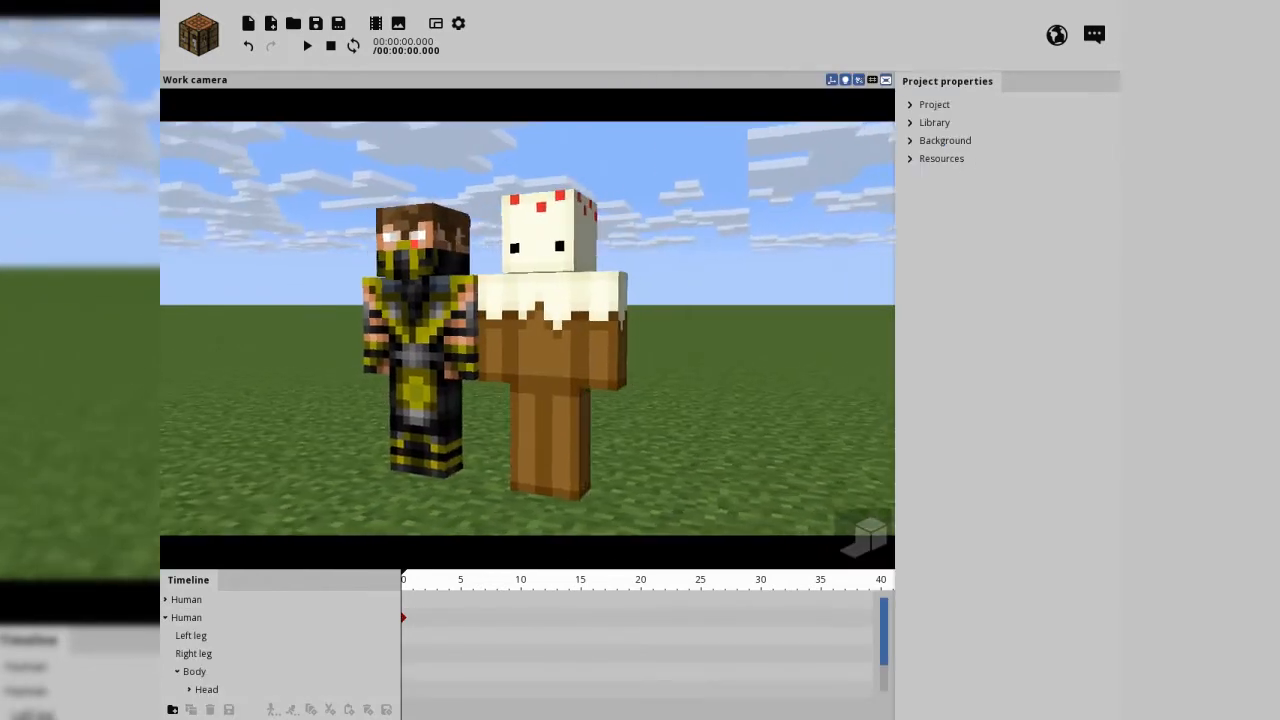
right_click_drag(527, 328, 582, 340)
key("a")
key("s")
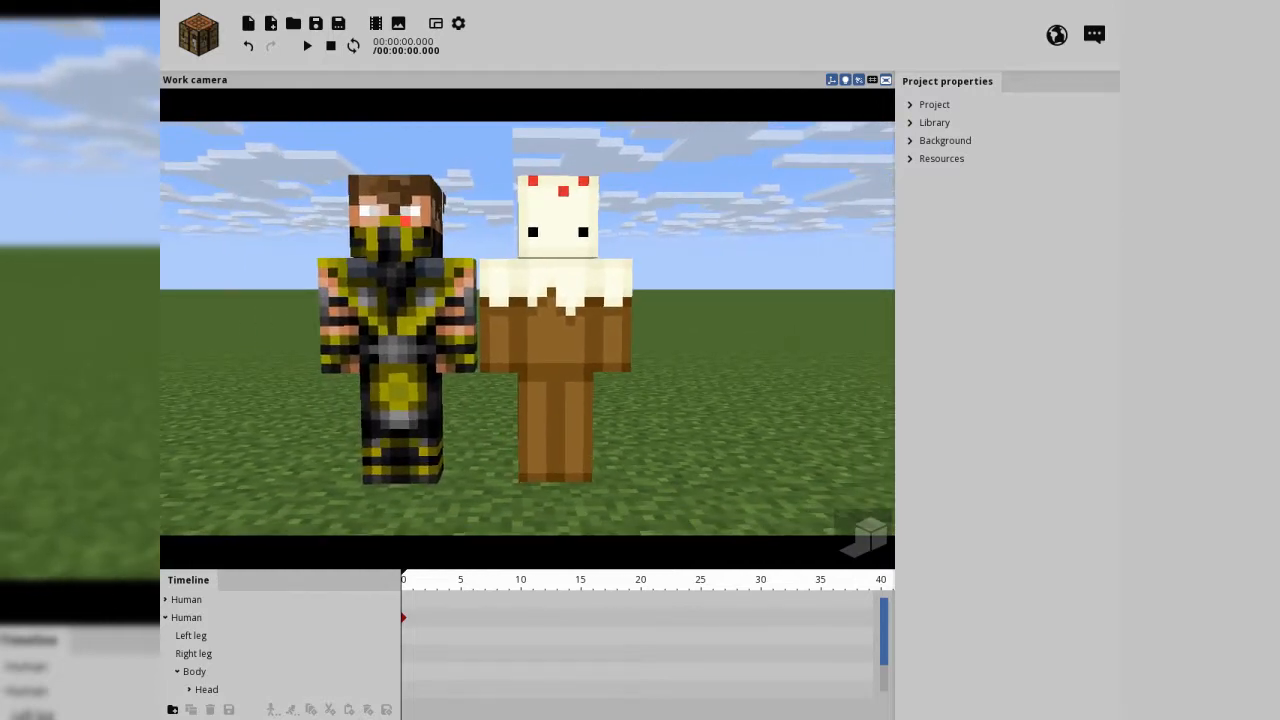
left_click(166, 617)
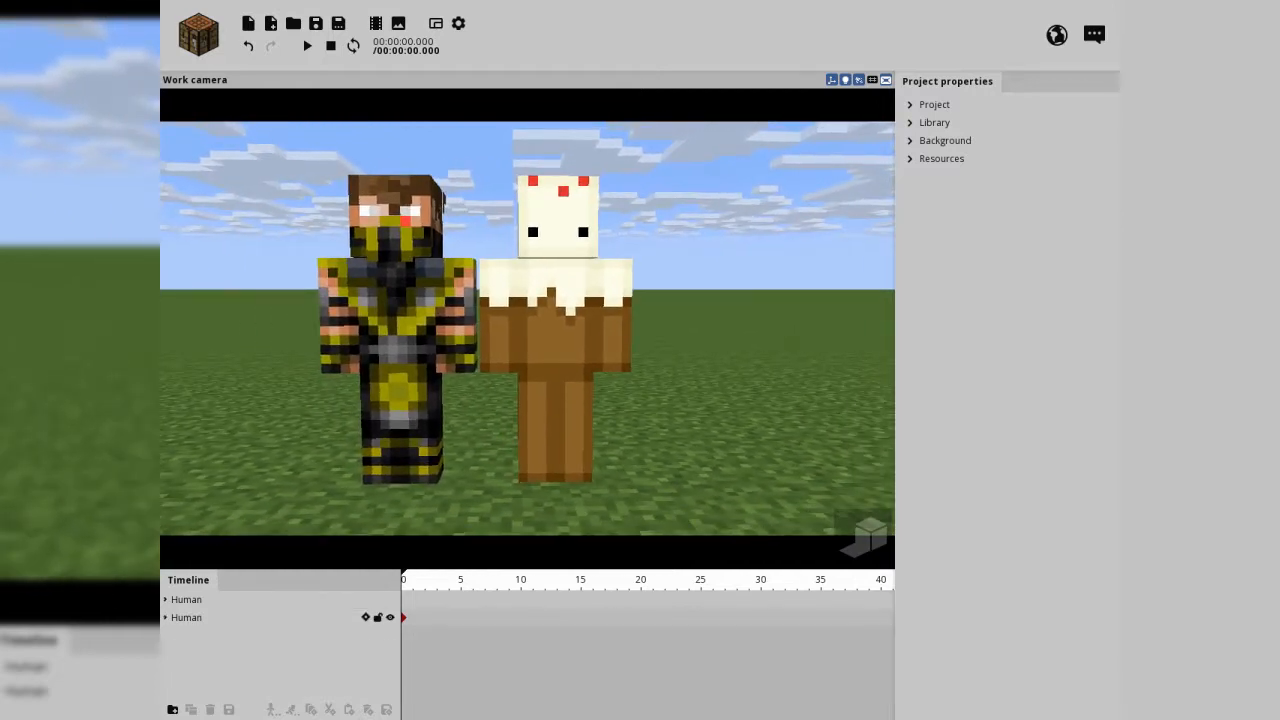
Create a 3D diamond sword item using the Minecraft image.
left_click(198, 34)
left_click(317, 100)
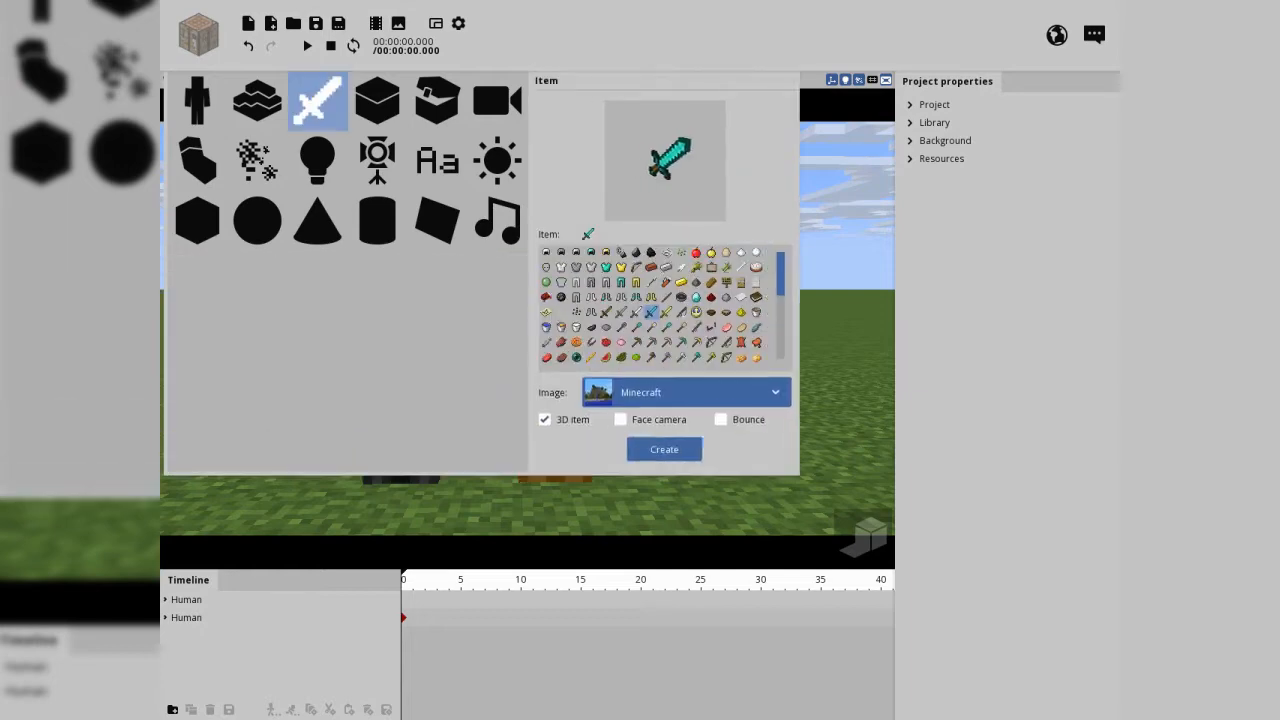
left_click(669, 457)
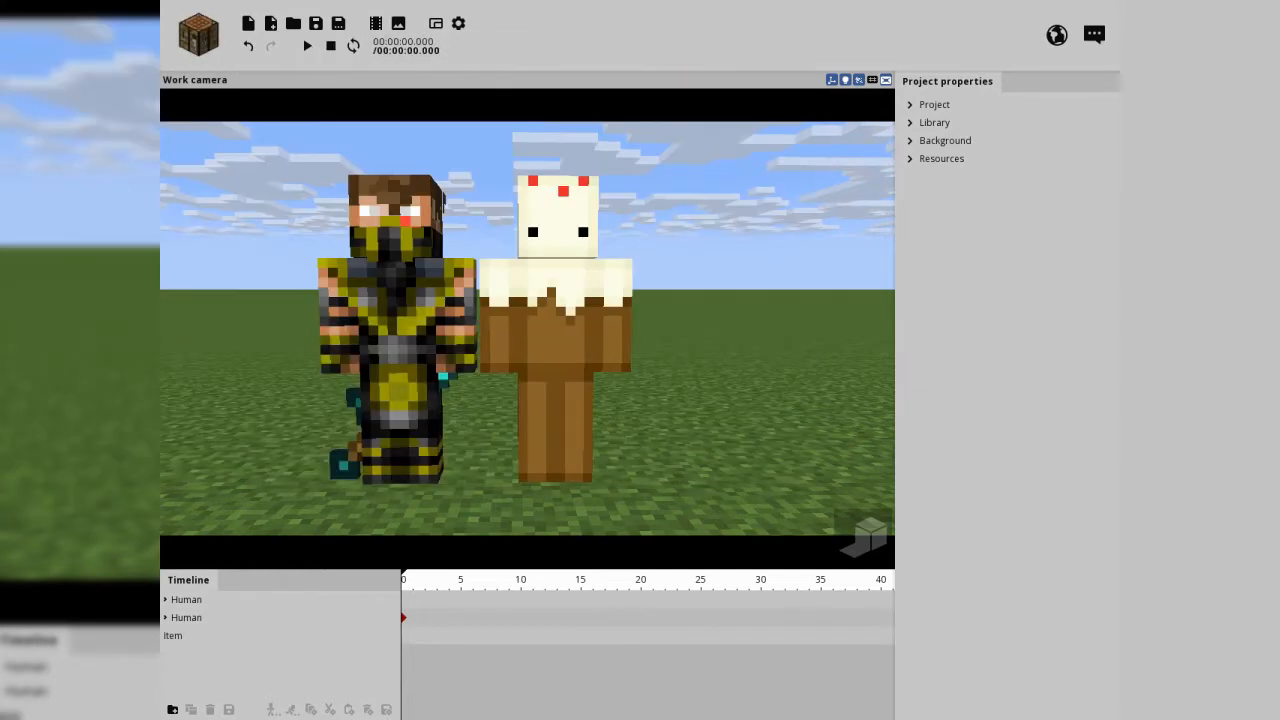
left_click(198, 34)
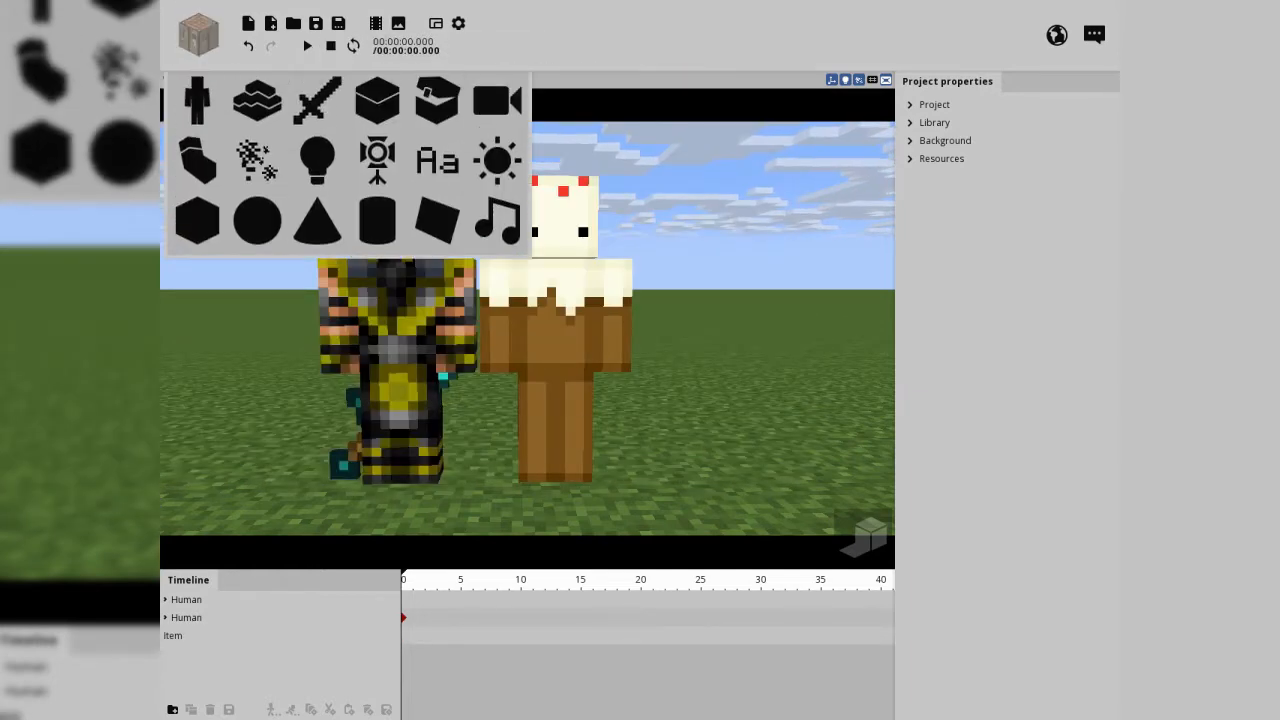
left_click(317, 100)
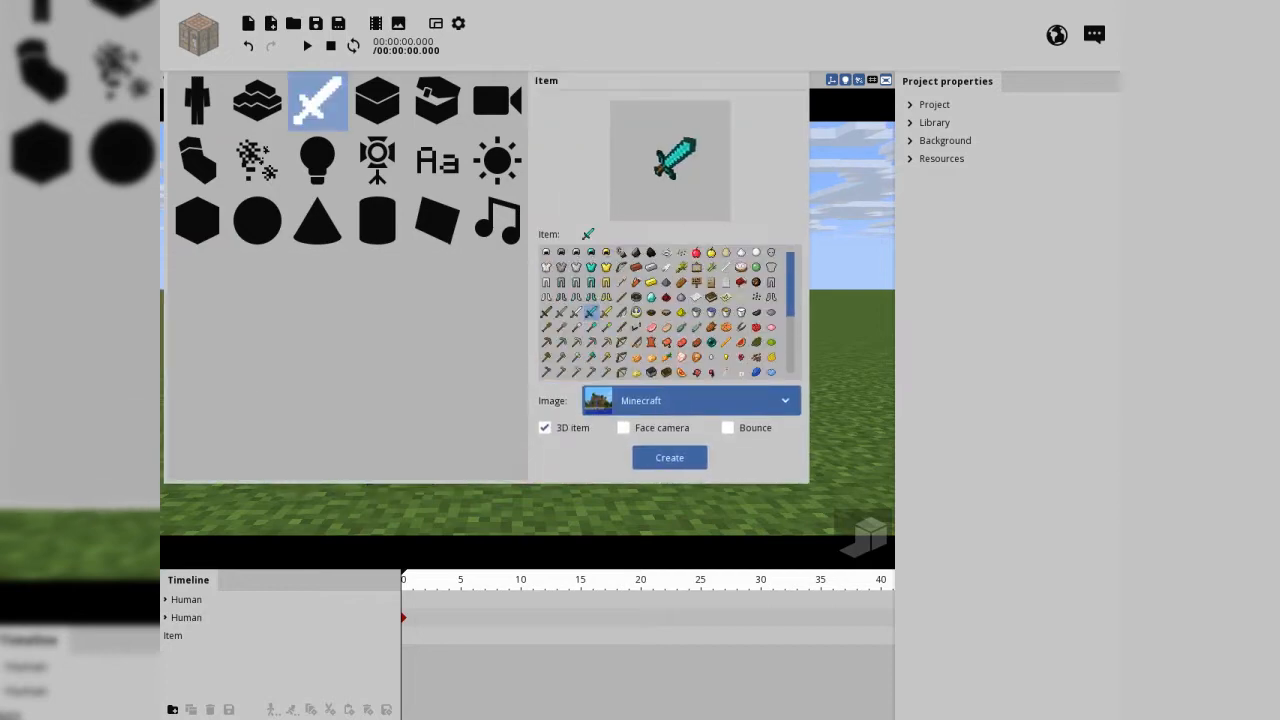
mouse_move(790, 284)
left_mouse_down()
mouse_move(790, 340)
mouse_move(790, 284)
left_mouse_up()
left_click(669, 457)
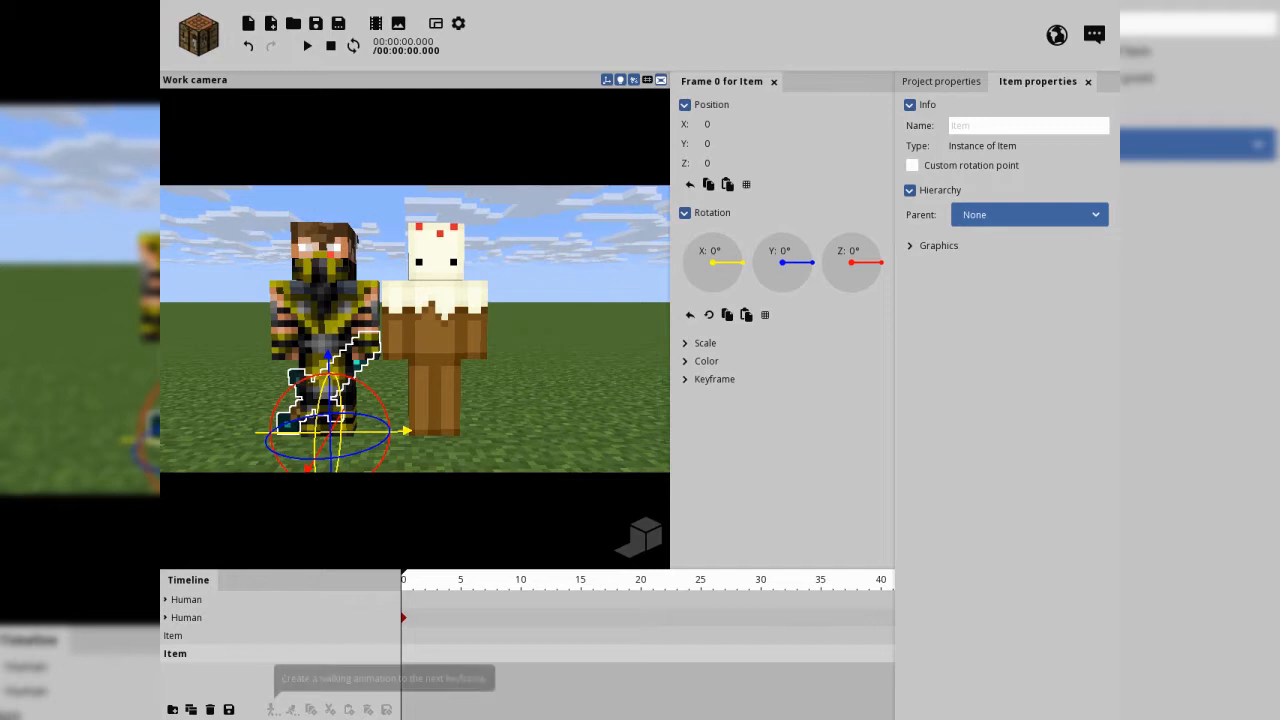
left_click(210, 709)
Create a 3D iron sword item using the Minecraft image.
left_click(198, 35)
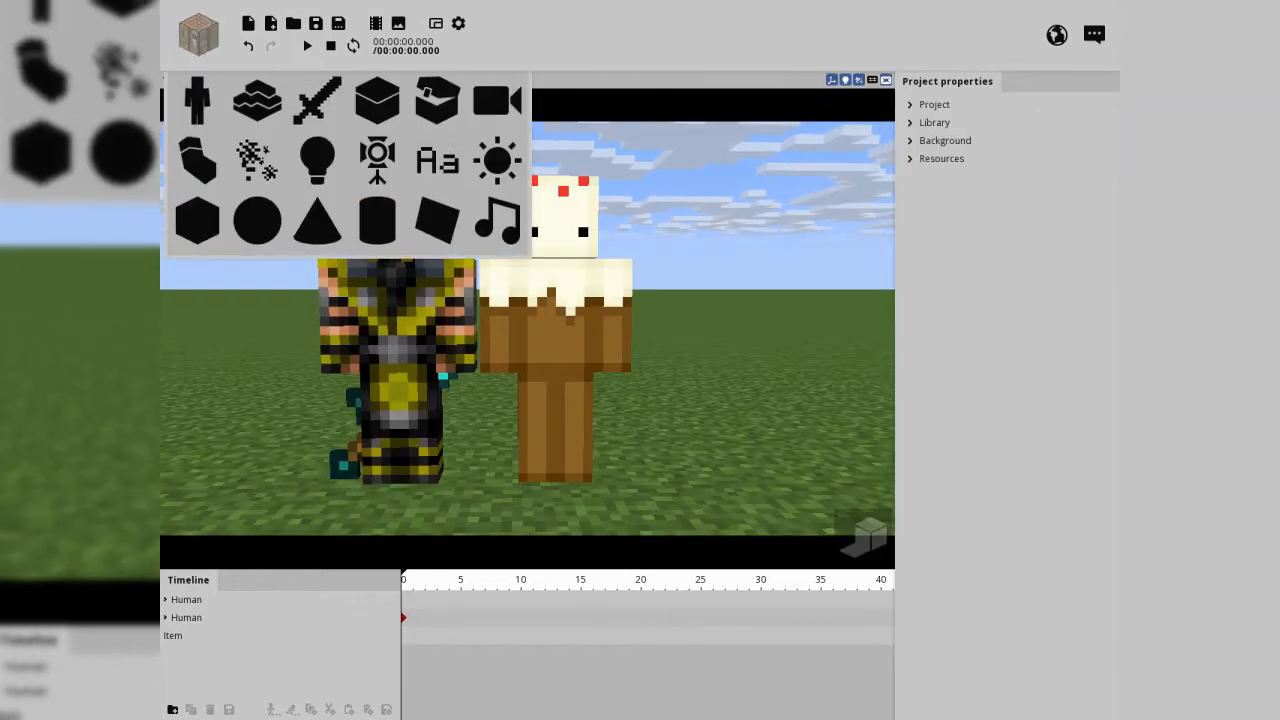
left_click(317, 100)
left_click(576, 312)
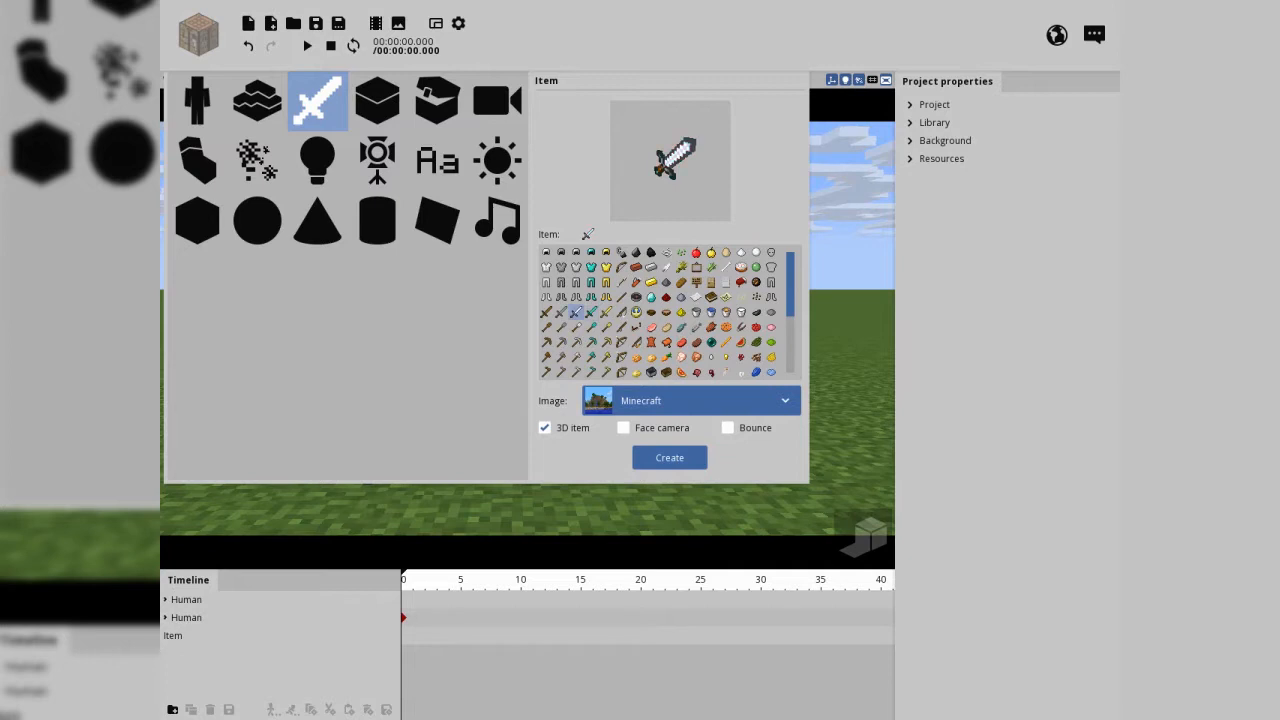
left_click(669, 457)
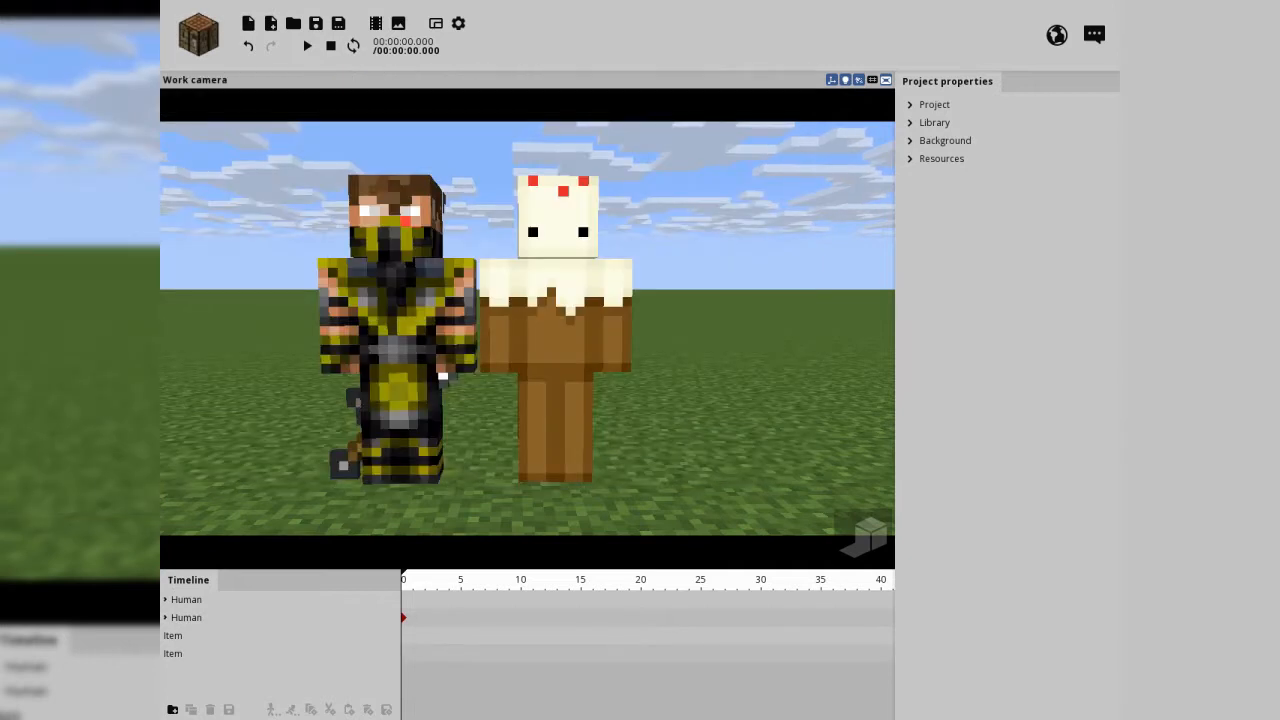
Move the iron sword to about 39.86 on the X axis and the diamond sword to about -18.03.
left_click(175, 653)
left_click_drag(400, 431, 652, 431)
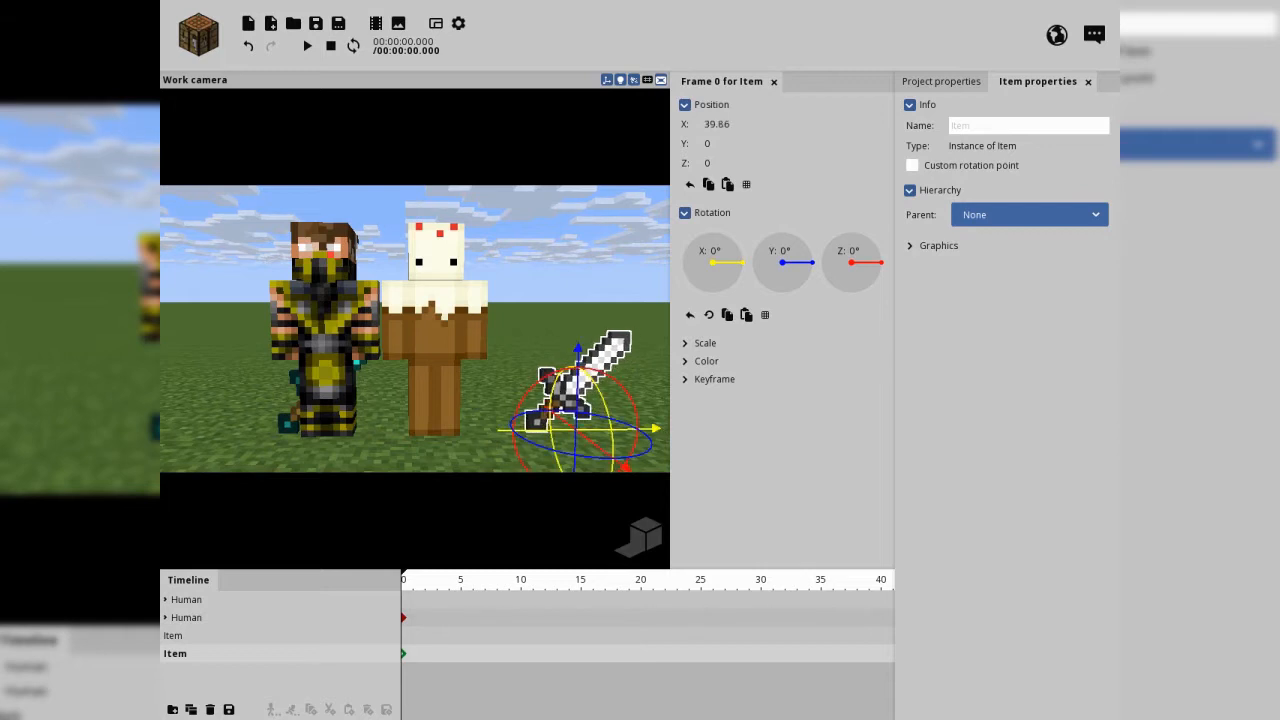
left_click(290, 422)
left_click_drag(395, 432, 292, 432)
scroll(414, 328, "up", 2)
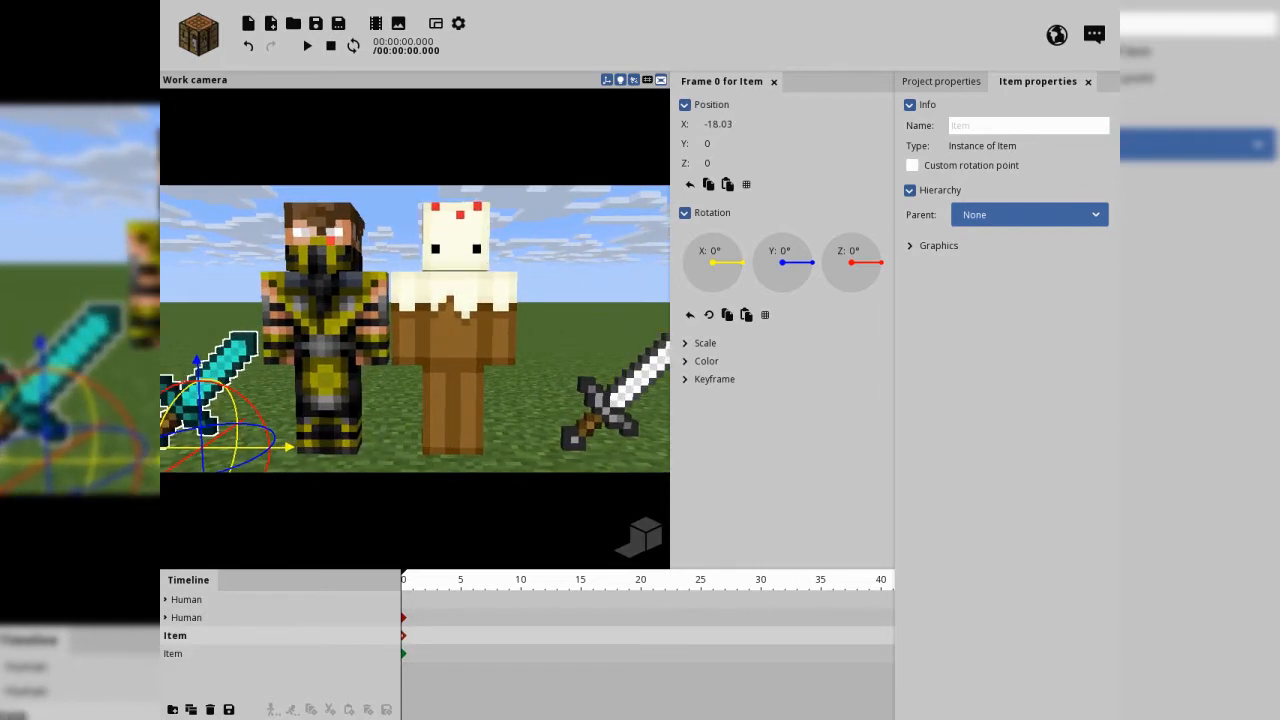
Rotate the cake character to about -71.91° around Y and shift it to about 20.84 on the X axis.
left_click(453, 330)
left_click(540, 330)
left_click(188, 617)
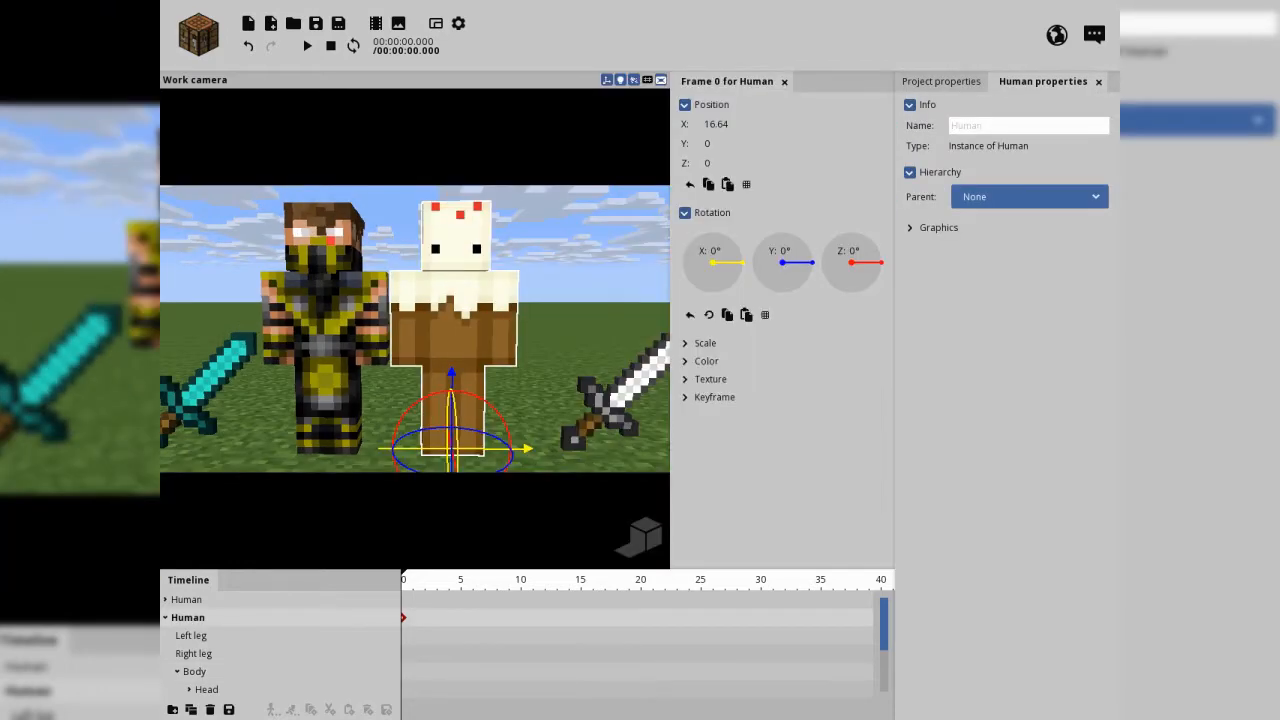
left_click_drag(500, 466, 429, 471)
scroll(414, 328, "down", 2)
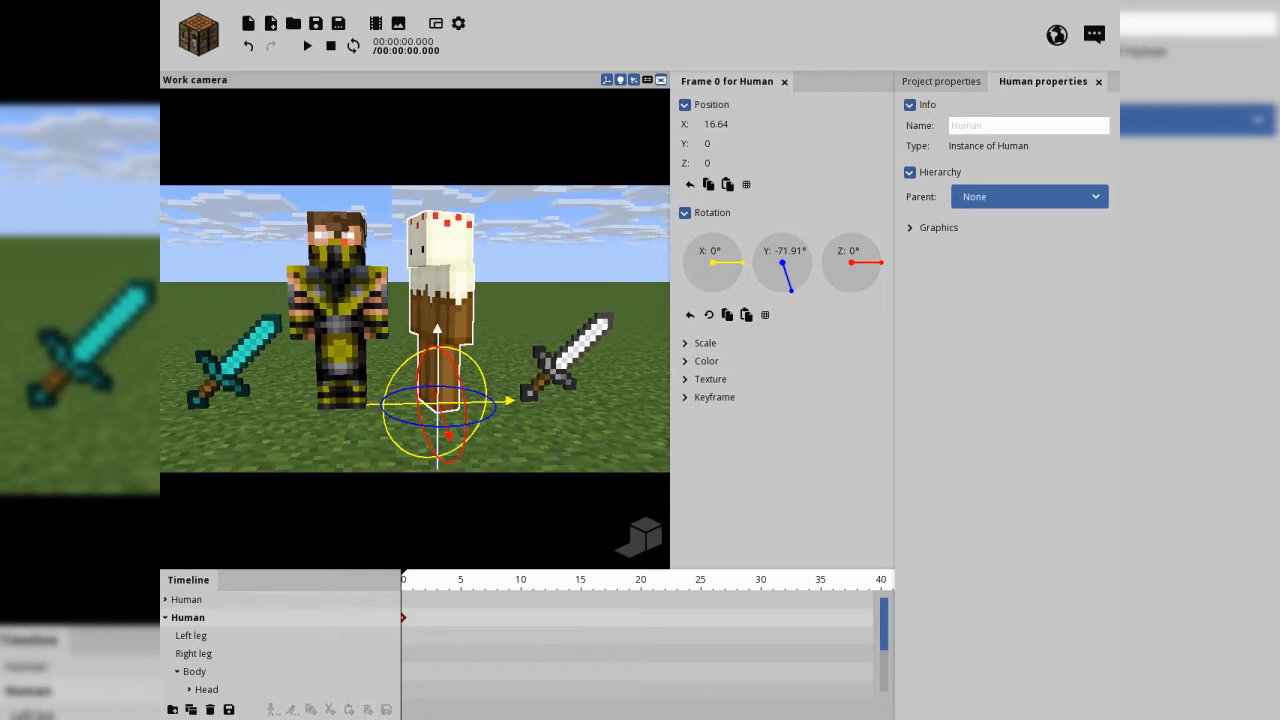
left_click_drag(509, 400, 533, 400)
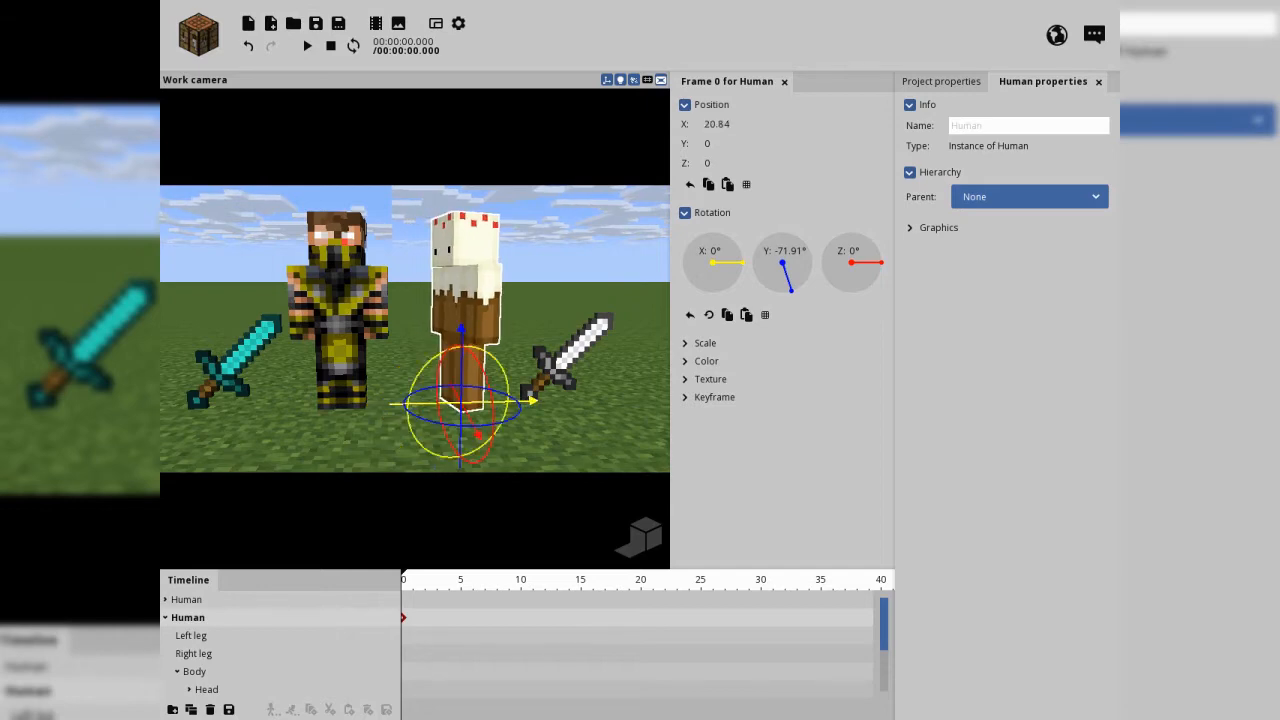
Pose the cake character's right arm at about 17.12° X and -27.30° Z rotation with a bend of about 46.35°.
left_click(440, 290)
scroll(440, 300, "up", 4)
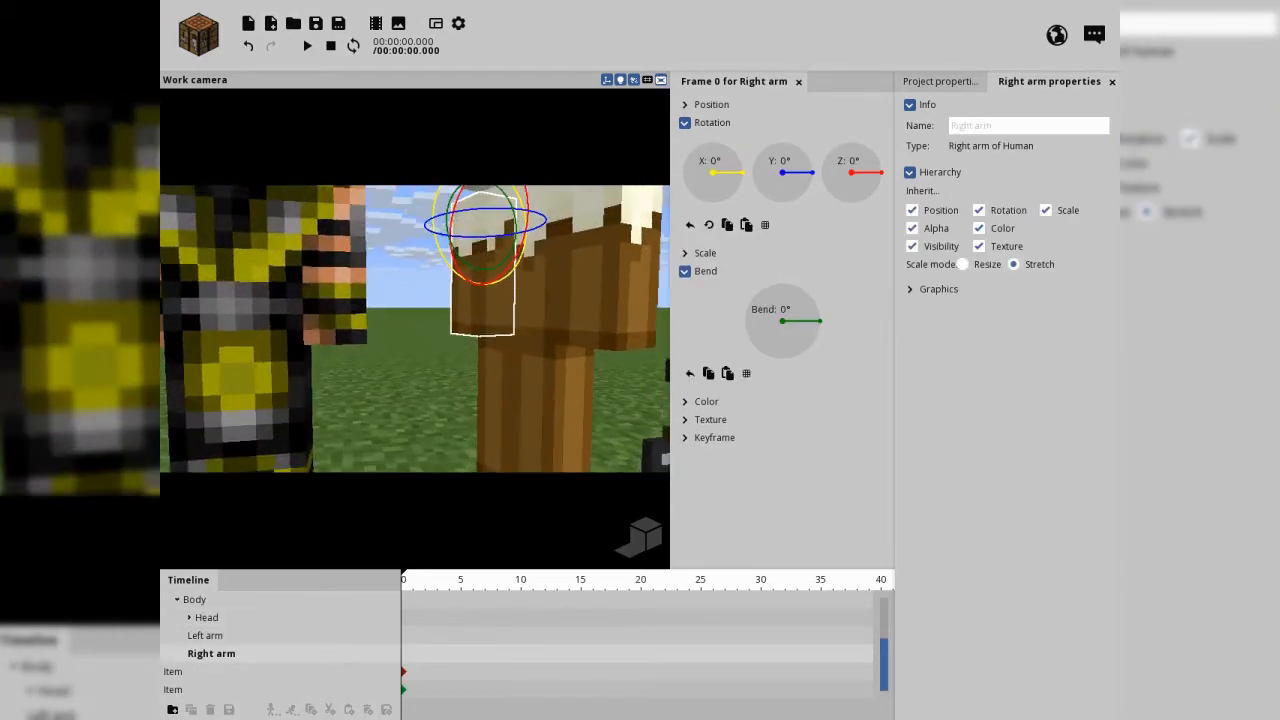
left_click_drag(440, 300, 435, 329)
scroll(440, 300, "down", 3)
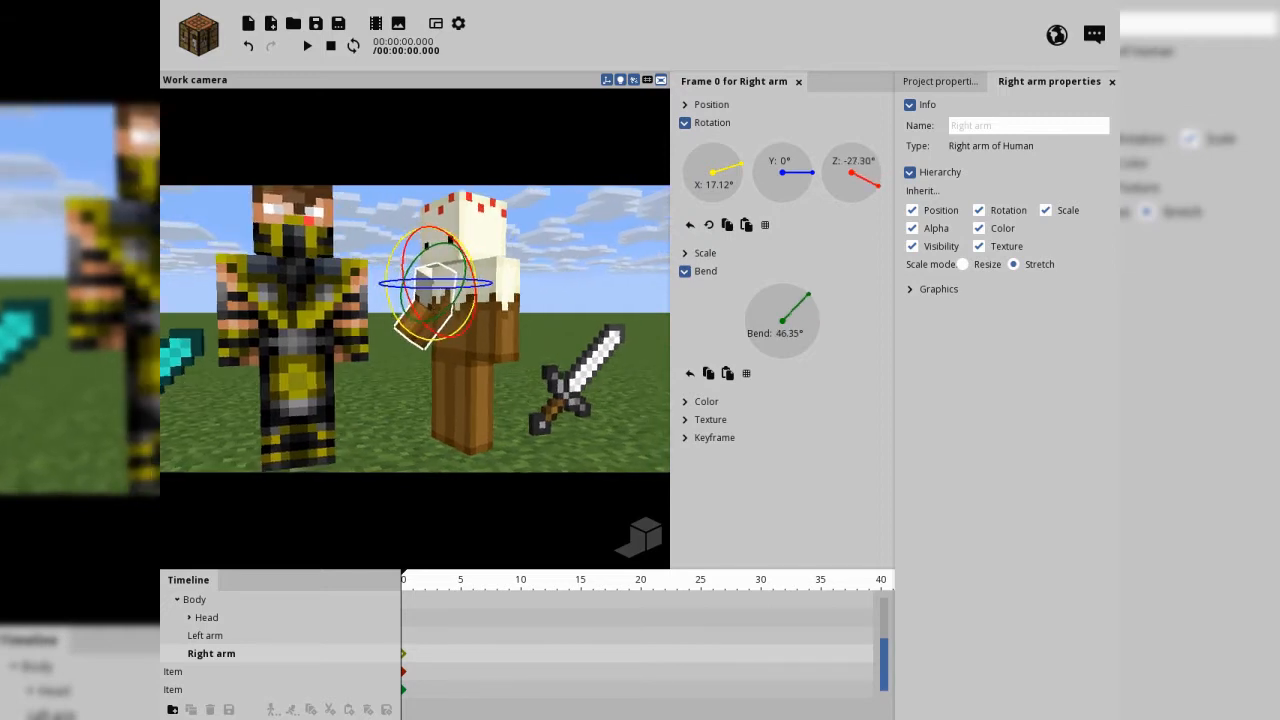
scroll(415, 329, "down", 2)
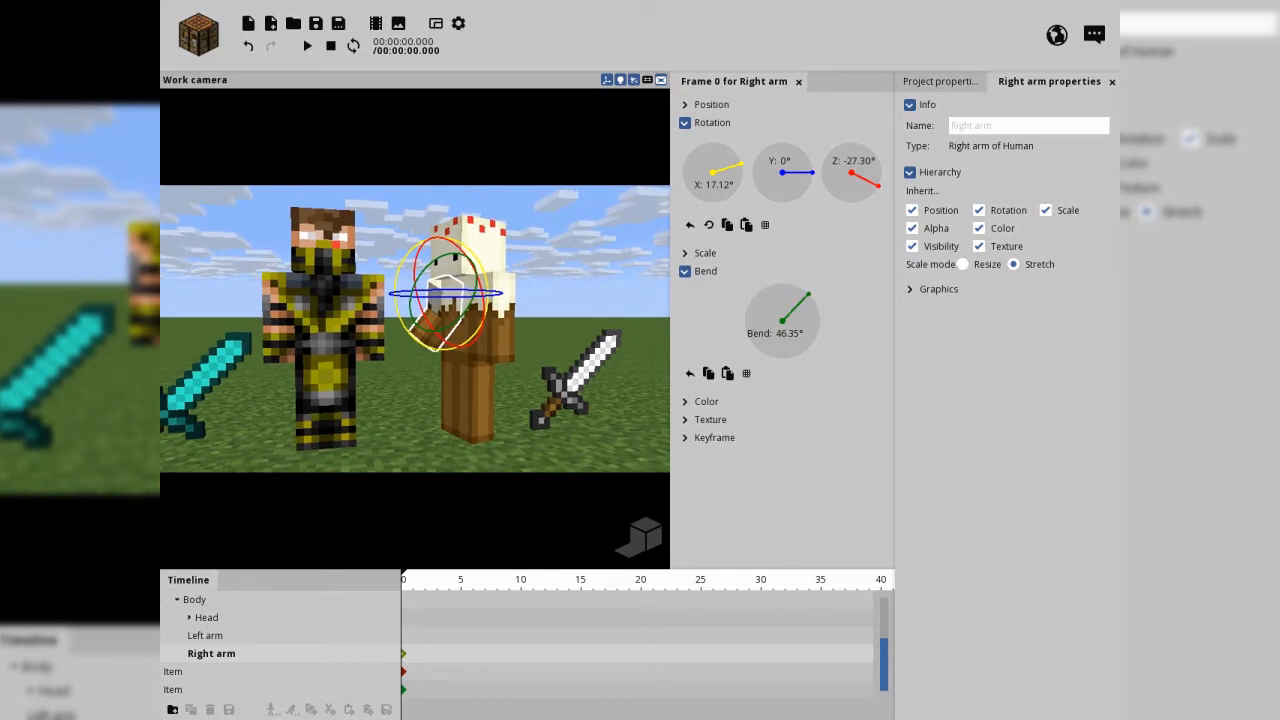
left_click_drag(428, 331, 421, 333)
right_click_drag(428, 331, 408, 321)
key("w")
Tilt the cake character's body and head, and swing its left arm back into a fighting stance.
left_click(532, 362)
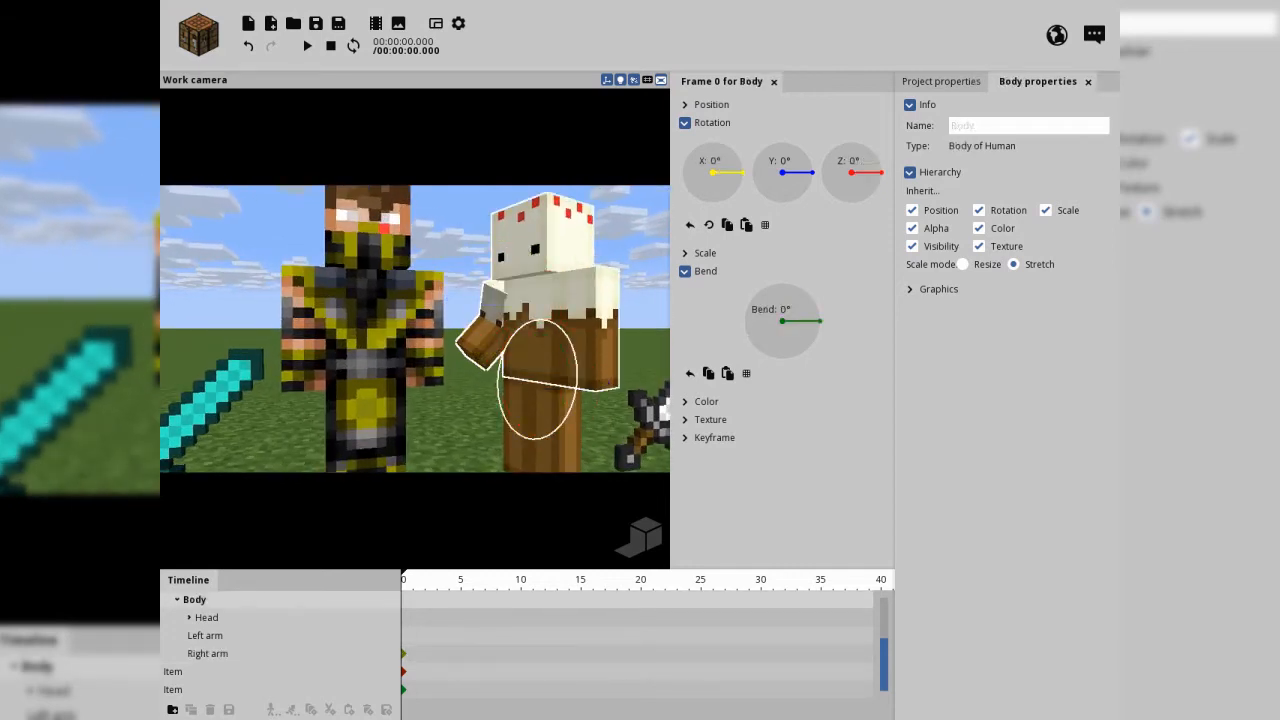
left_click_drag(506, 410, 497, 400)
left_click(515, 262)
left_click_drag(555, 244, 560, 268)
left_click(590, 350)
left_click_drag(606, 322, 612, 290)
left_click_drag(415, 329, 385, 340)
scroll(415, 329, "down", 3)
Bend the cake character's left leg back and its right leg about 51.75°, rotating the right leg about -16.05° X and -13.72° Z.
left_click(600, 402)
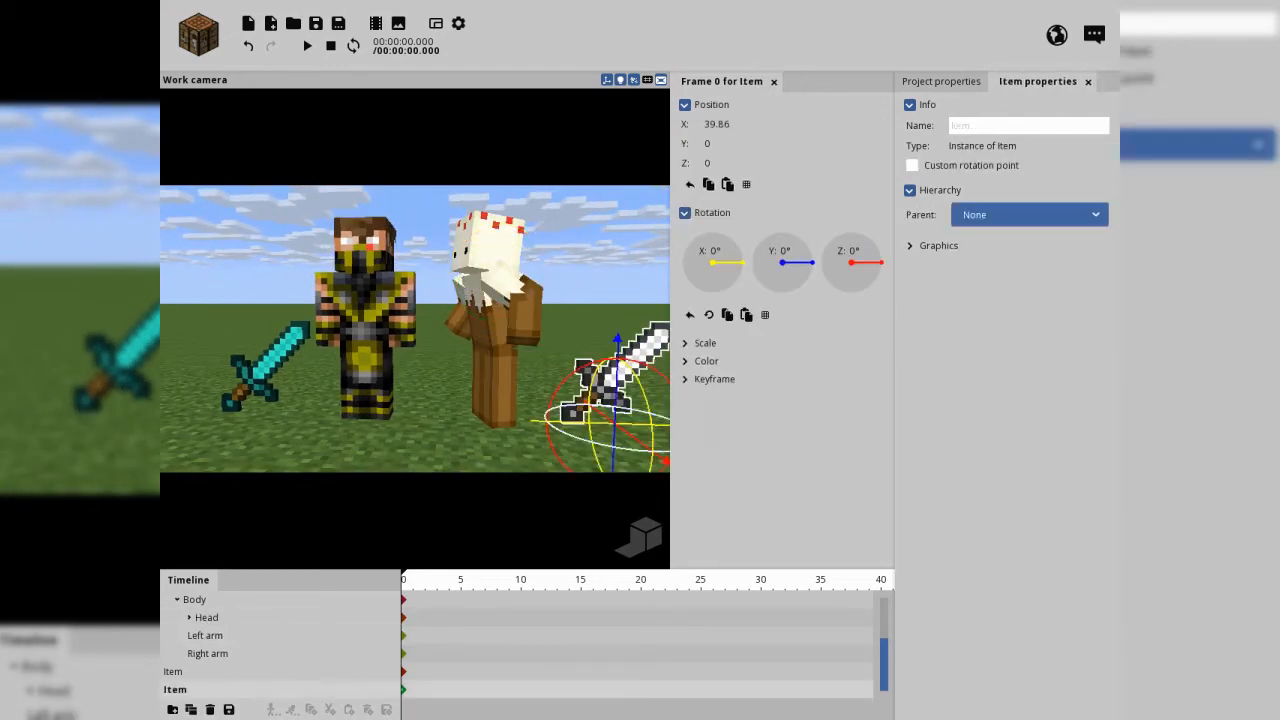
left_click(506, 385)
left_click_drag(530, 377, 508, 392)
left_click(486, 385)
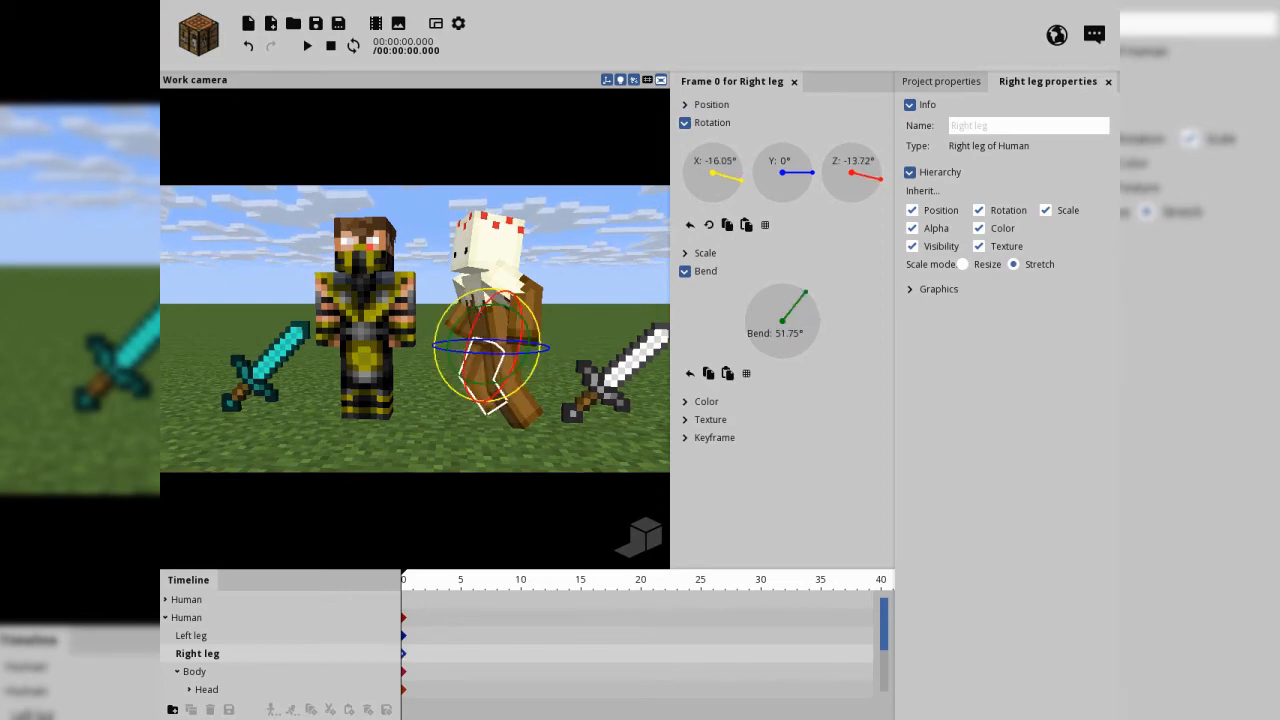
Rotate and move the iron sword into the cake character's right hand, with the blade pointing at the ninja character.
left_click(598, 400)
left_click(705, 343)
left_click_drag(720, 362, 698, 362)
left_click_drag(556, 387, 614, 462)
left_click_drag(617, 348, 617, 276)
left_click_drag(560, 260, 645, 262)
left_click_drag(568, 351, 608, 351)
left_click_drag(543, 283, 543, 223)
scroll(415, 330, "down", 3)
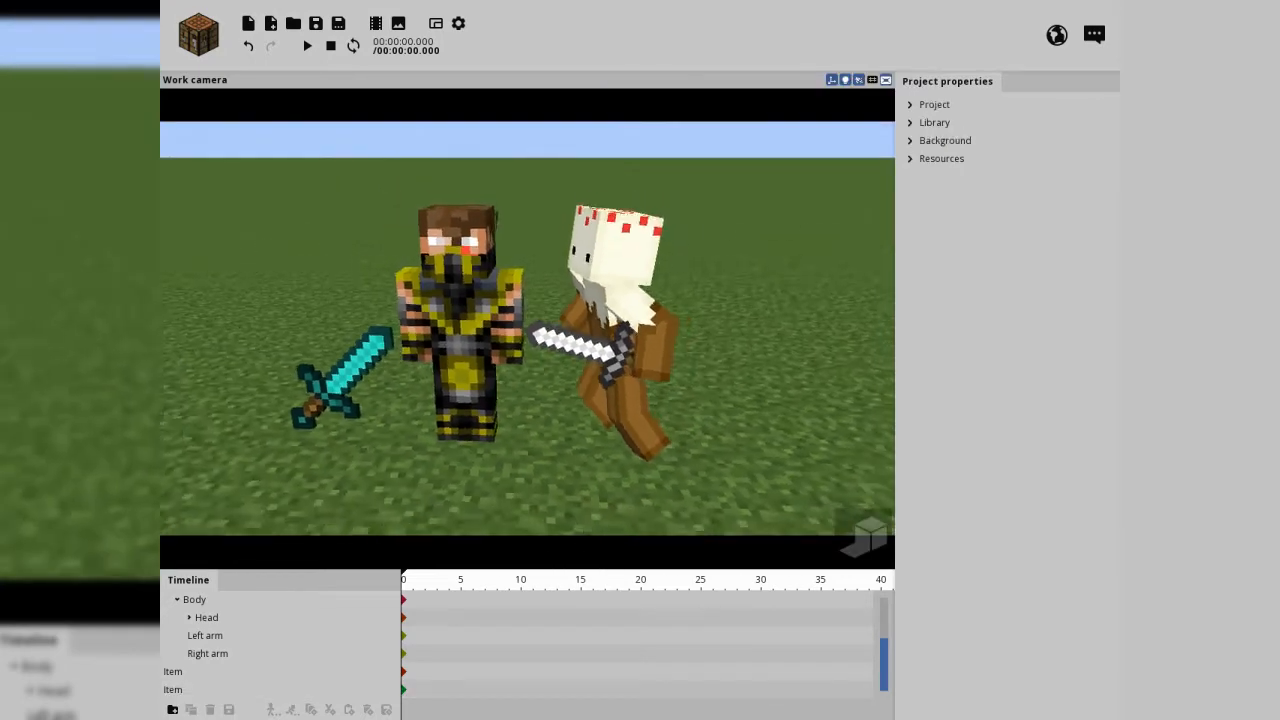
Turn the ninja character to face the cake character and pose its left arm.
scroll(527, 328, "up", 2)
left_click(534, 300)
left_click_drag(385, 450, 445, 455)
left_click(449, 300)
left_click_drag(452, 330, 486, 310)
left_click_drag(441, 243, 425, 262)
Lean the ninja character's body about 16.25° around X and tilt its head about -19.93° around X.
left_click(420, 340)
left_click_drag(462, 312, 470, 332)
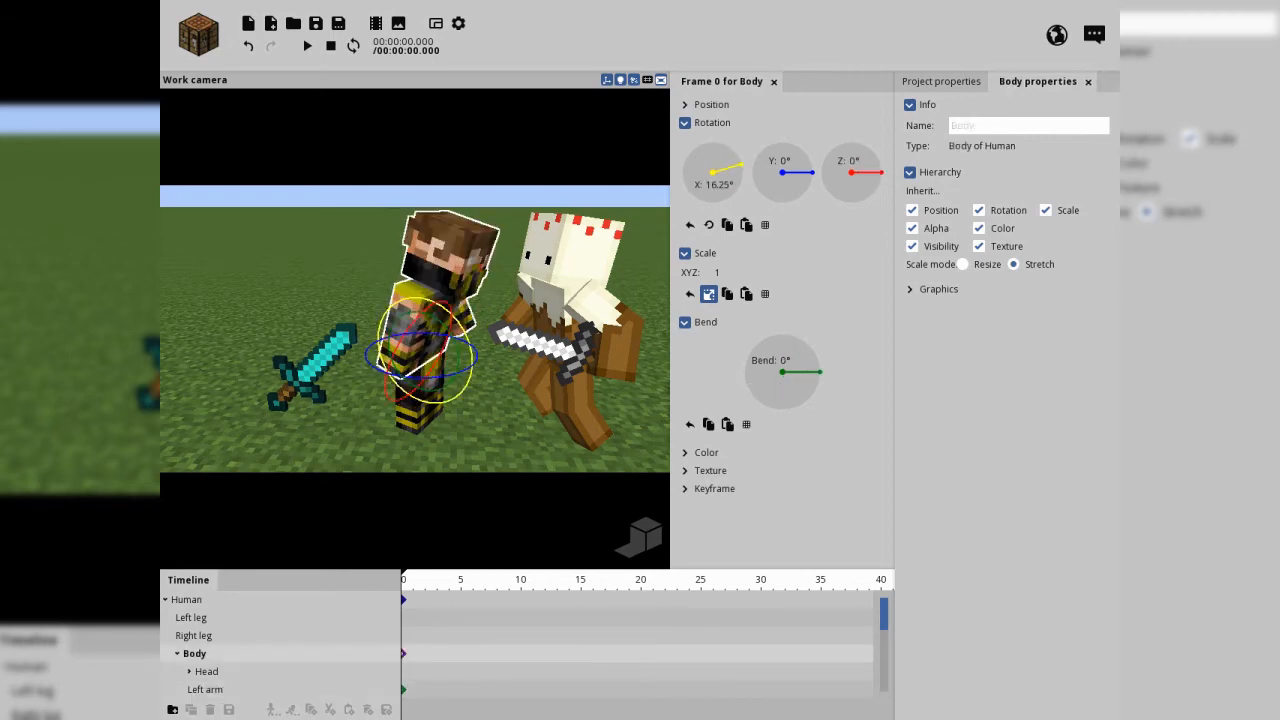
left_click(452, 232)
left_click(508, 250)
left_click(530, 260)
left_click(448, 240)
left_click_drag(475, 234, 448, 224)
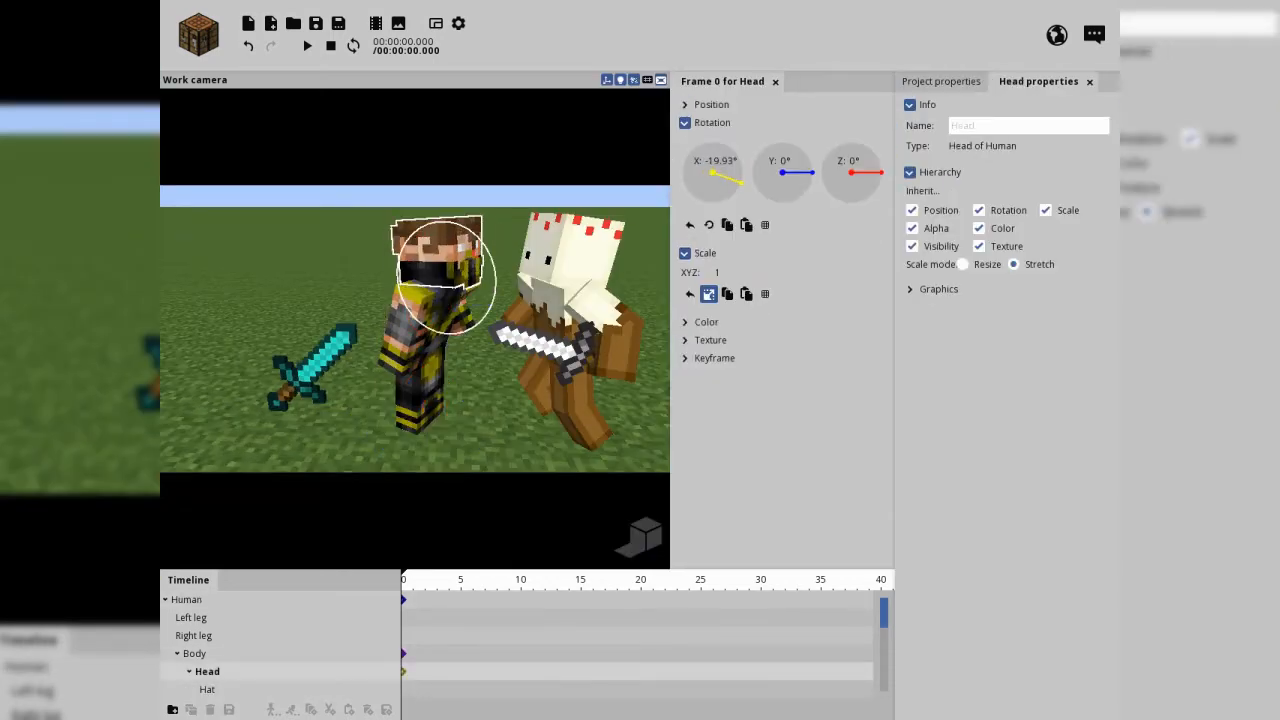
Try to raise the ninja character's right arm and place the diamond sword behind it, rotated about -83.55° around Z.
left_click(405, 325)
left_click_drag(425, 354, 432, 258)
left_click_drag(440, 328, 385, 285)
left_click(318, 368)
left_click_drag(350, 368, 350, 448)
left_click_drag(306, 338, 320, 231)
left_click(405, 300)
Undo the ninja character's right arm pose and the diamond sword placement.
key("ctrl+z")
key("ctrl+z")
key("ctrl+z")
key("ctrl+z")
key("ctrl+z")
key("ctrl+z")
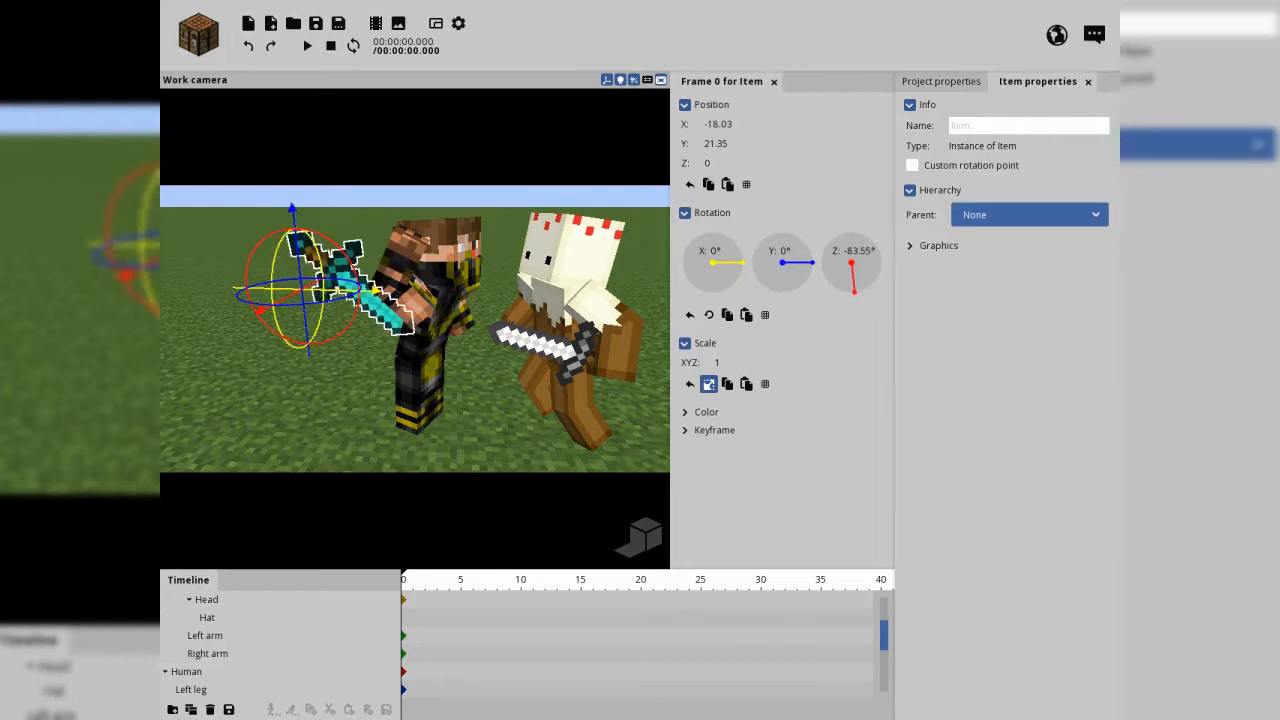
Pose the ninja character's right arm bent forward across its body.
left_click_drag(450, 258, 450, 304)
left_click_drag(398, 346, 393, 338)
left_click_drag(500, 390, 394, 386)
Pose the ninja character's legs in a stride, with the left leg rotated about 21.30° around Z and bent about 52.73°.
left_click(420, 425)
left_click_drag(432, 416, 462, 392)
left_click(445, 425)
left_click_drag(445, 398, 410, 382)
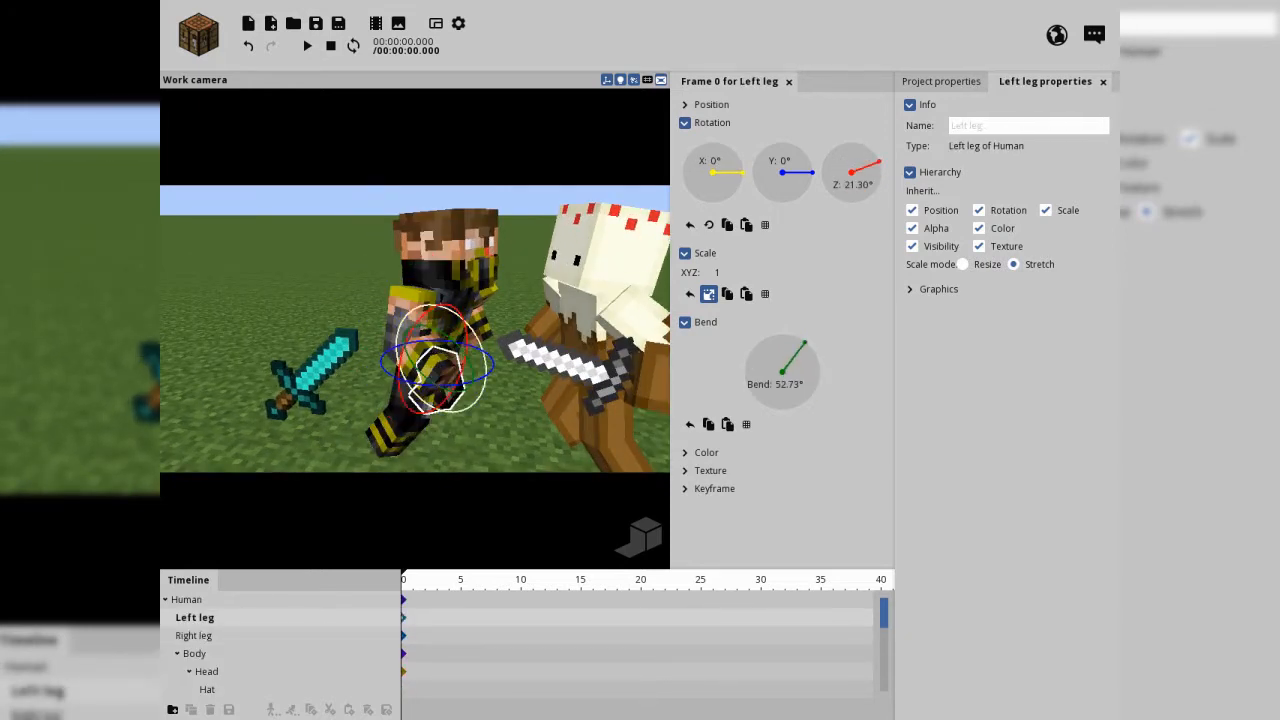
Raise the ninja character's left arm and place the diamond sword in that hand, angled back behind its head.
left_click(478, 312)
left_click_drag(520, 322, 506, 260)
left_click(315, 370)
left_click_drag(372, 416, 286, 150)
left_click_drag(300, 320, 230, 385)
left_click_drag(280, 292, 330, 277)
left_click_drag(476, 256, 622, 275)
left_click_drag(543, 280, 472, 330)
left_click_drag(568, 319, 604, 328)
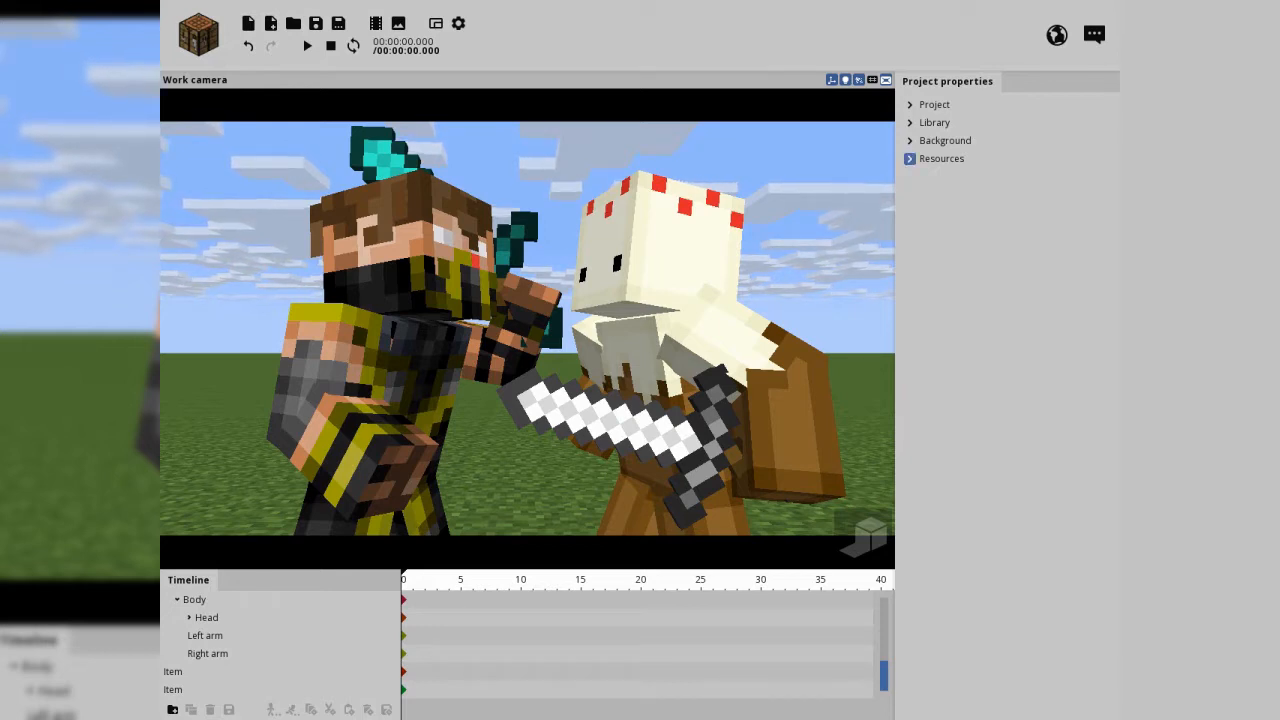
Turn off the ground and the clouds in the scene's background settings.
left_click(910, 140)
left_click(910, 140)
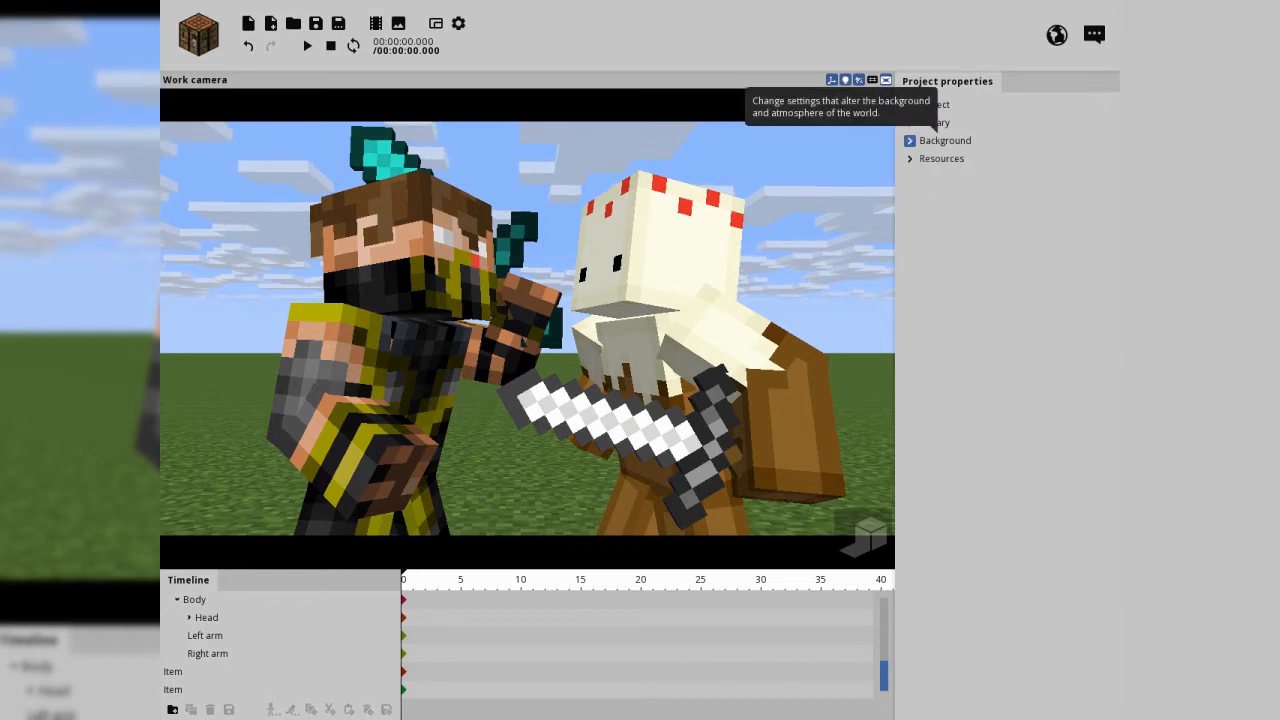
left_click(910, 140)
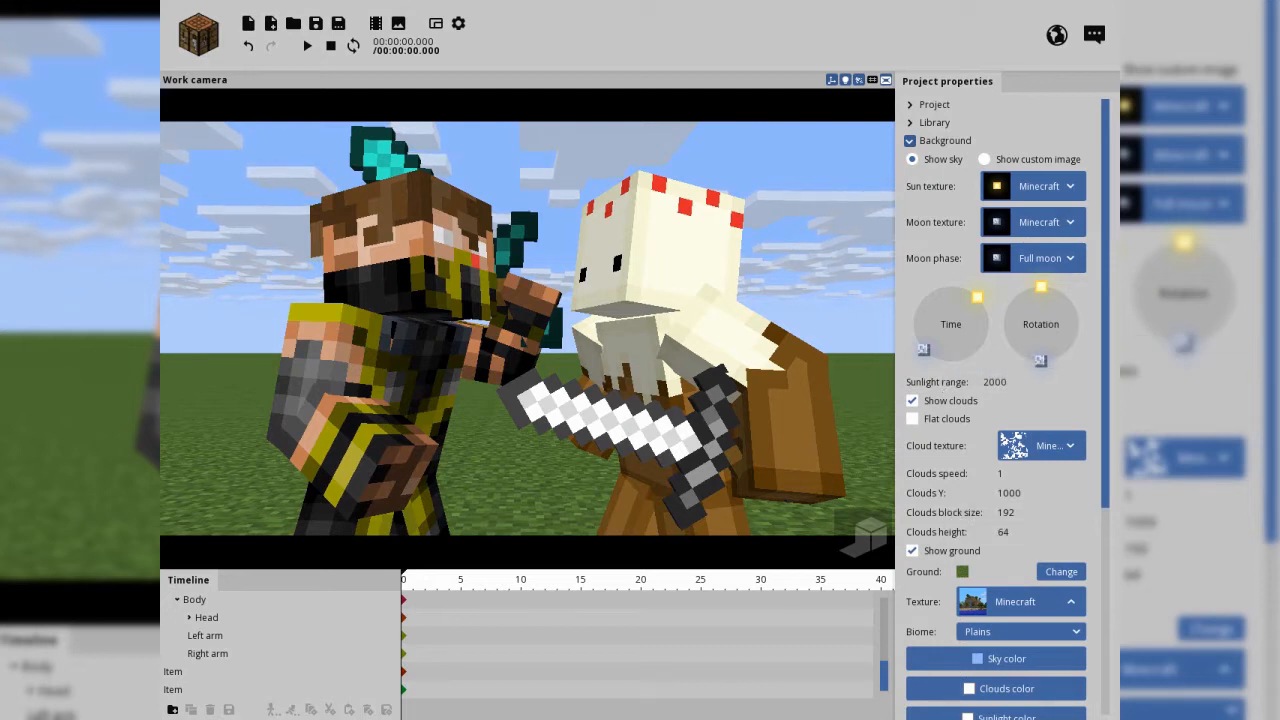
left_click(912, 551)
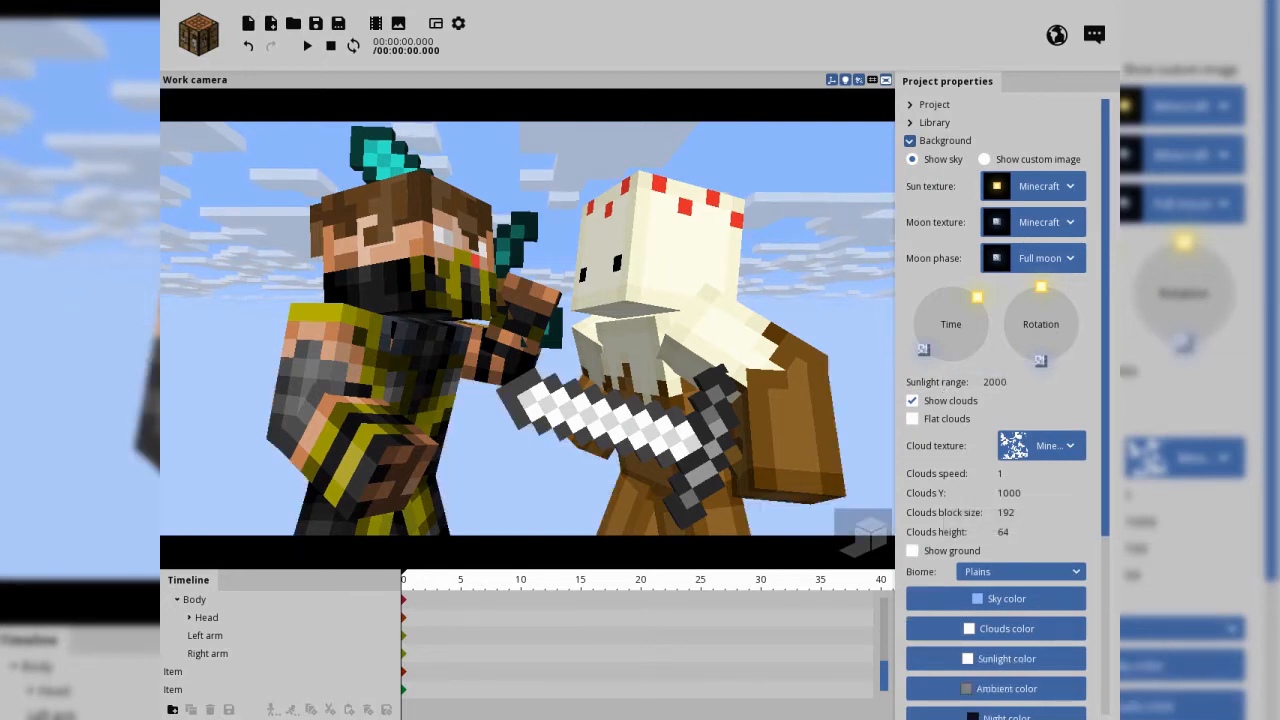
left_click(912, 400)
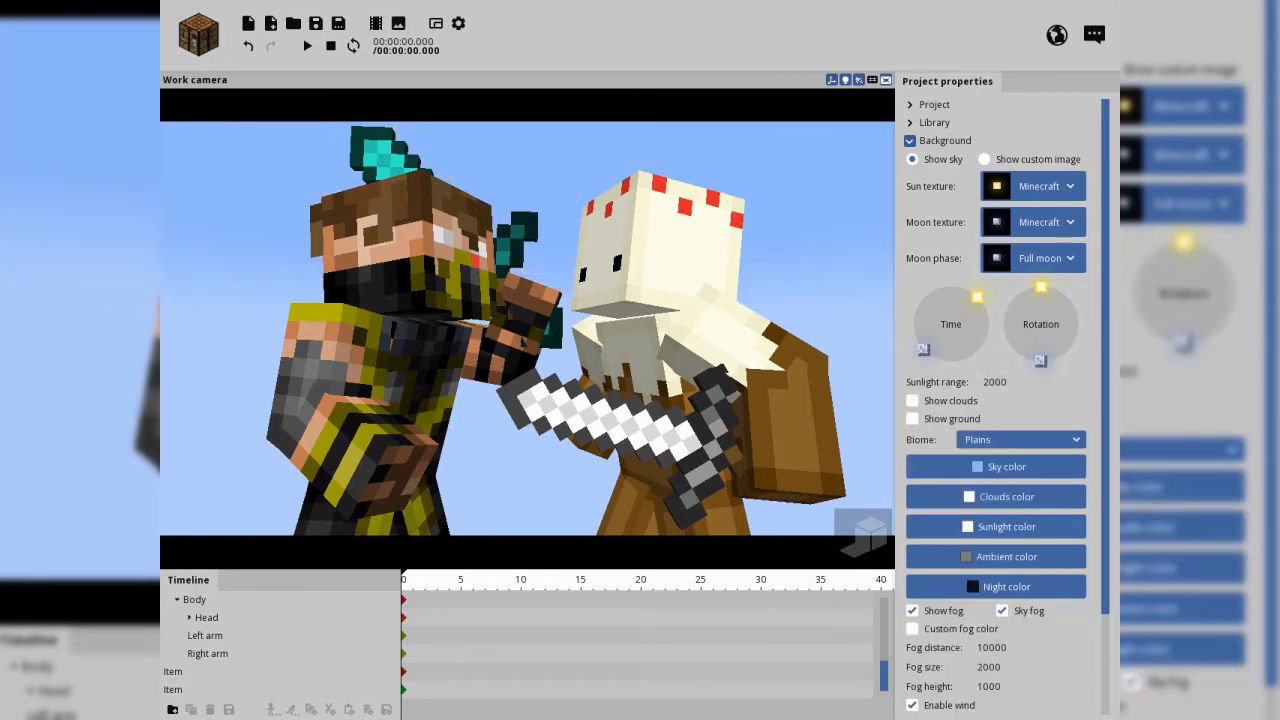
Export the scene as an HDV 720 (1280x720) PNG with the background removed, saved as PvPFight in the Documents library.
left_click(398, 23)
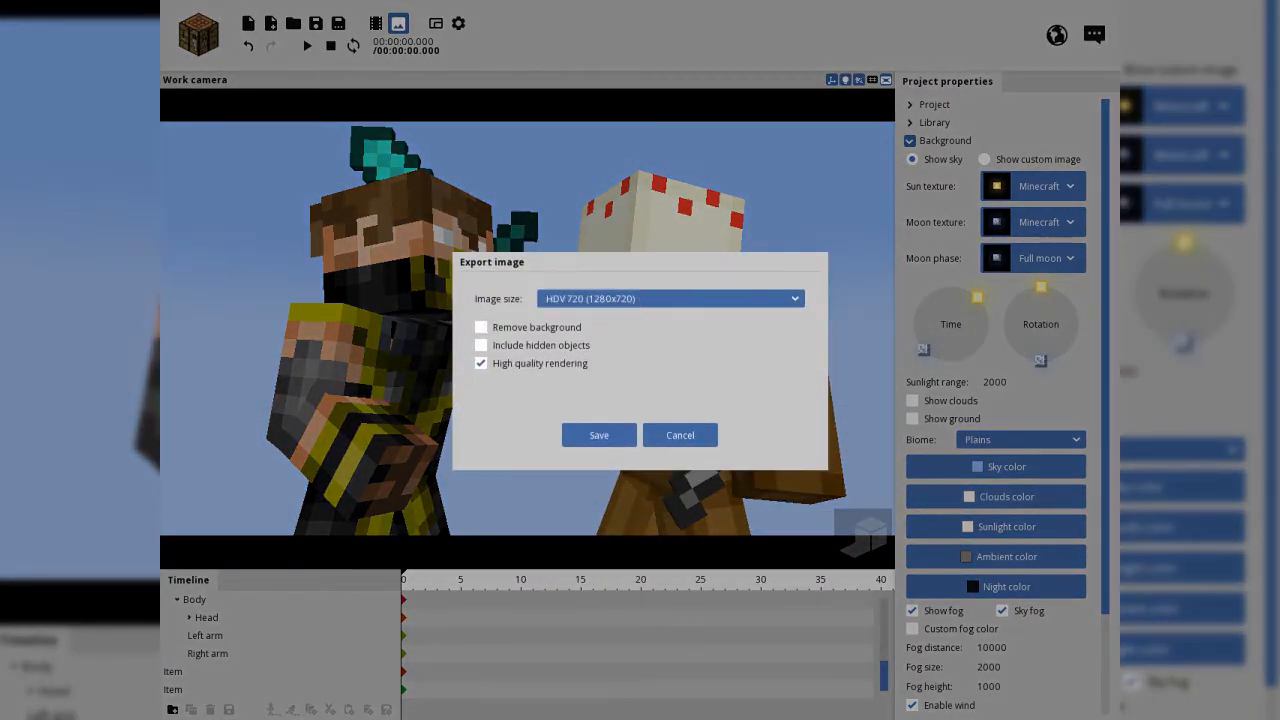
left_click(481, 327)
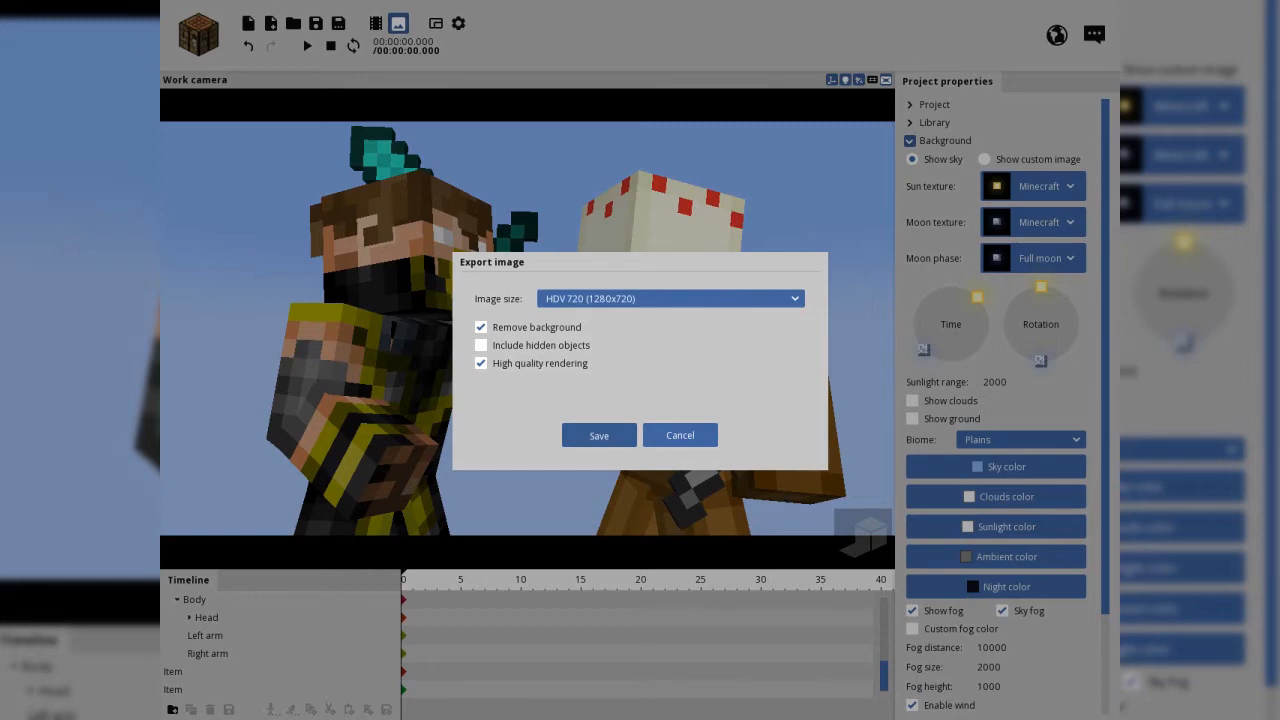
left_click(599, 435)
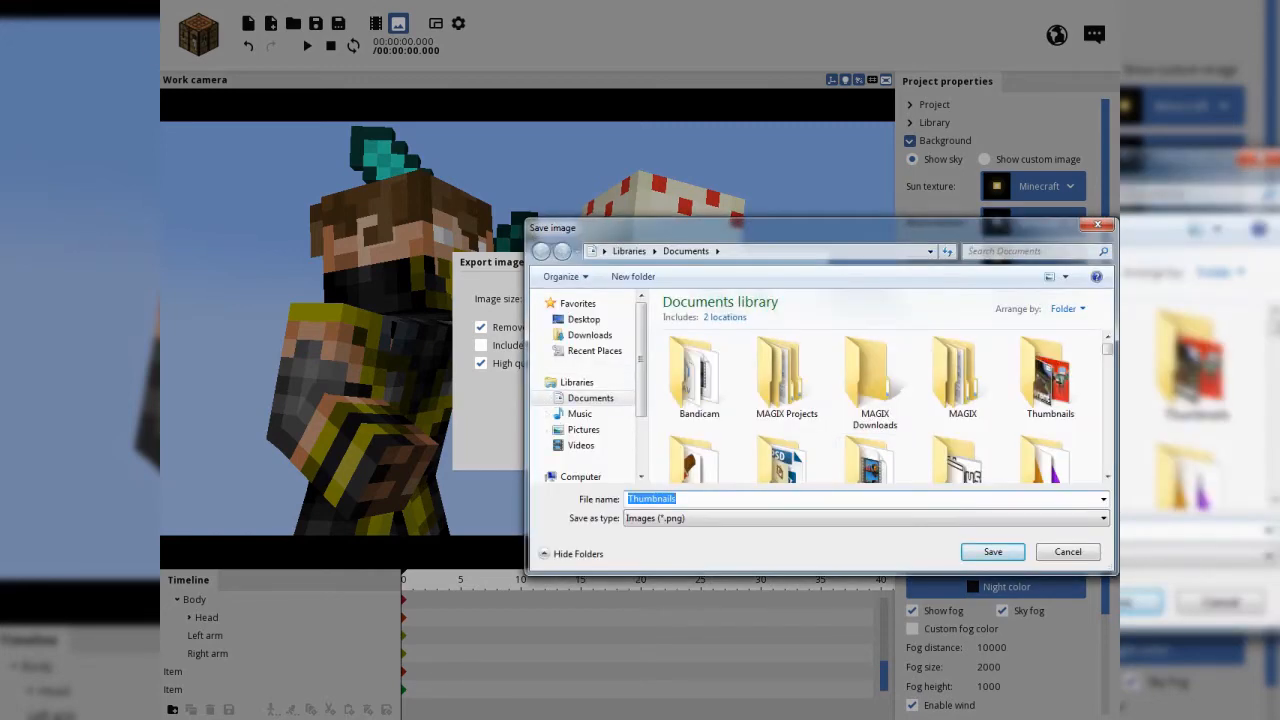
left_click_drag(820, 228, 629, 258)
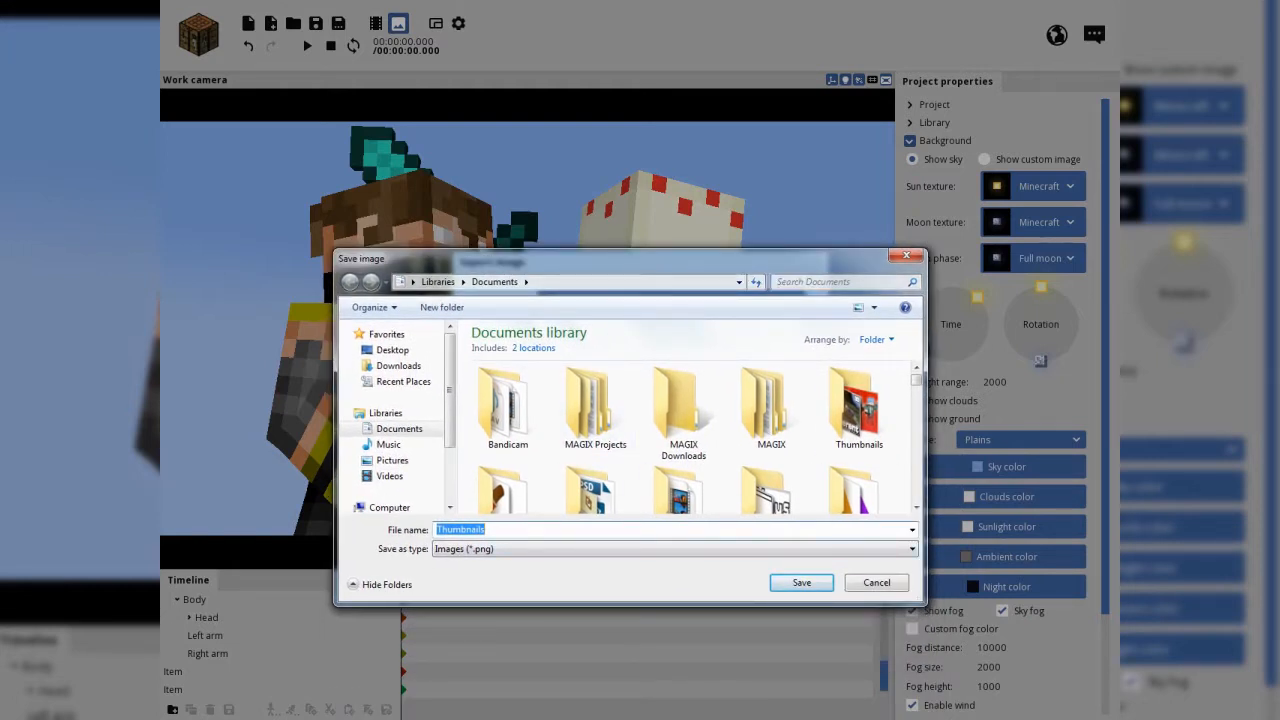
type("Pvp")
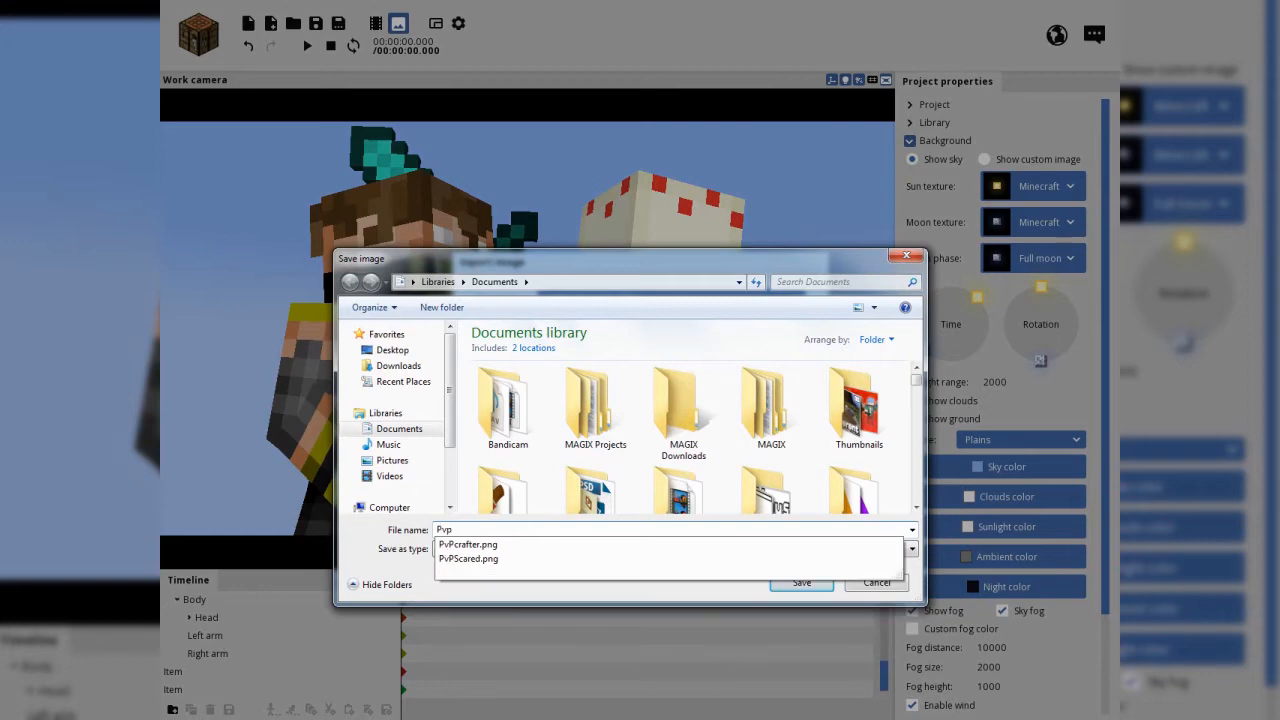
key("BackSpace")
key("BackSpace")
type("vPFight")
key("Return")
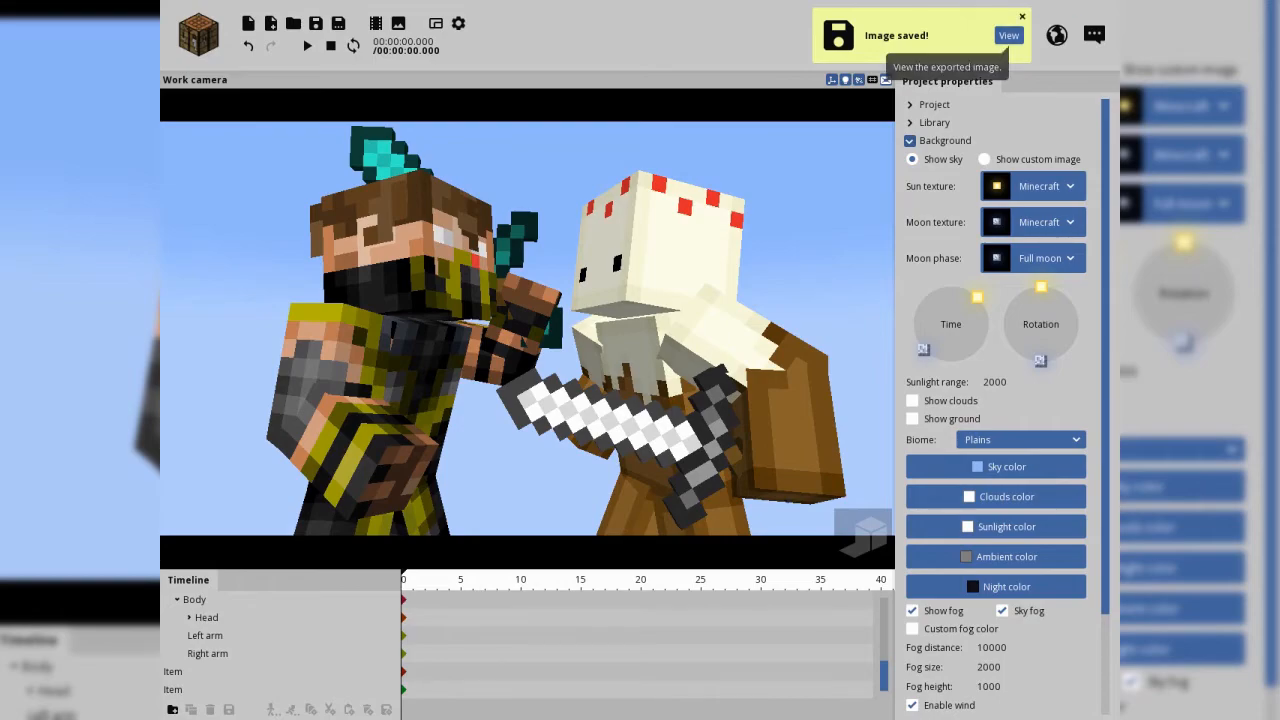
View the exported image and open it in Photoshop Elements.
left_click(1008, 35)
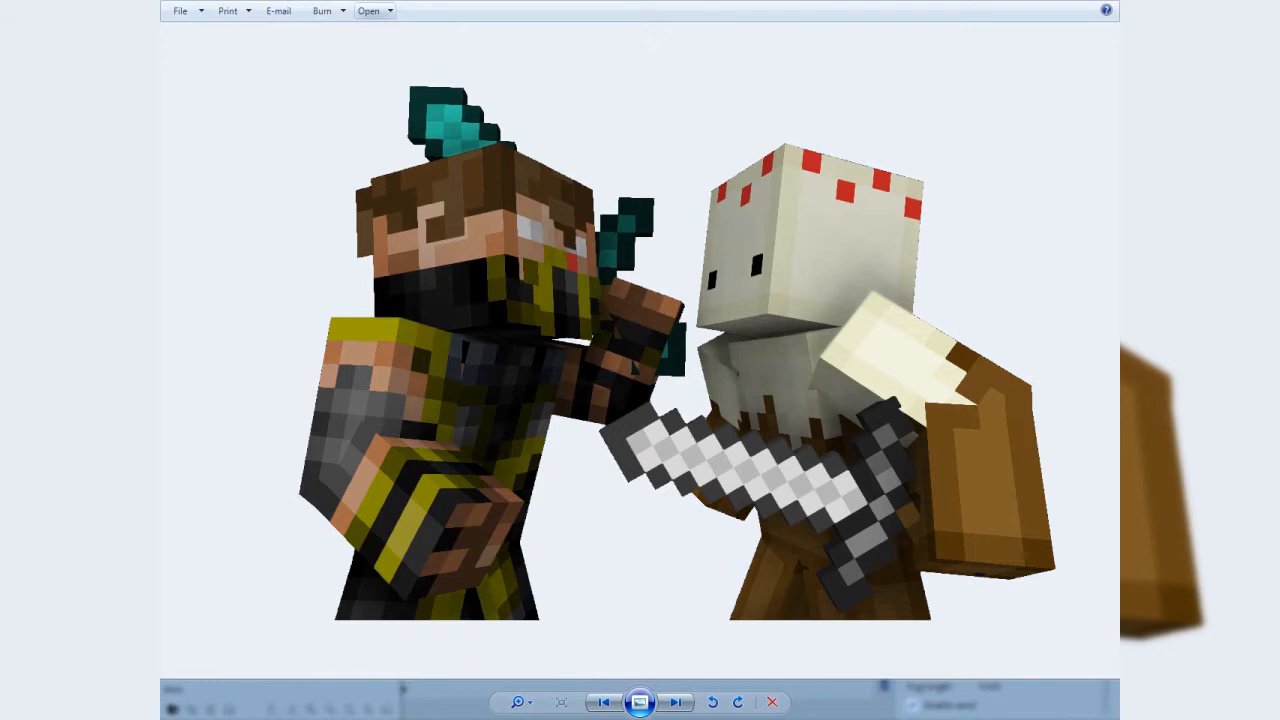
left_click(370, 11)
left_click(290, 47)
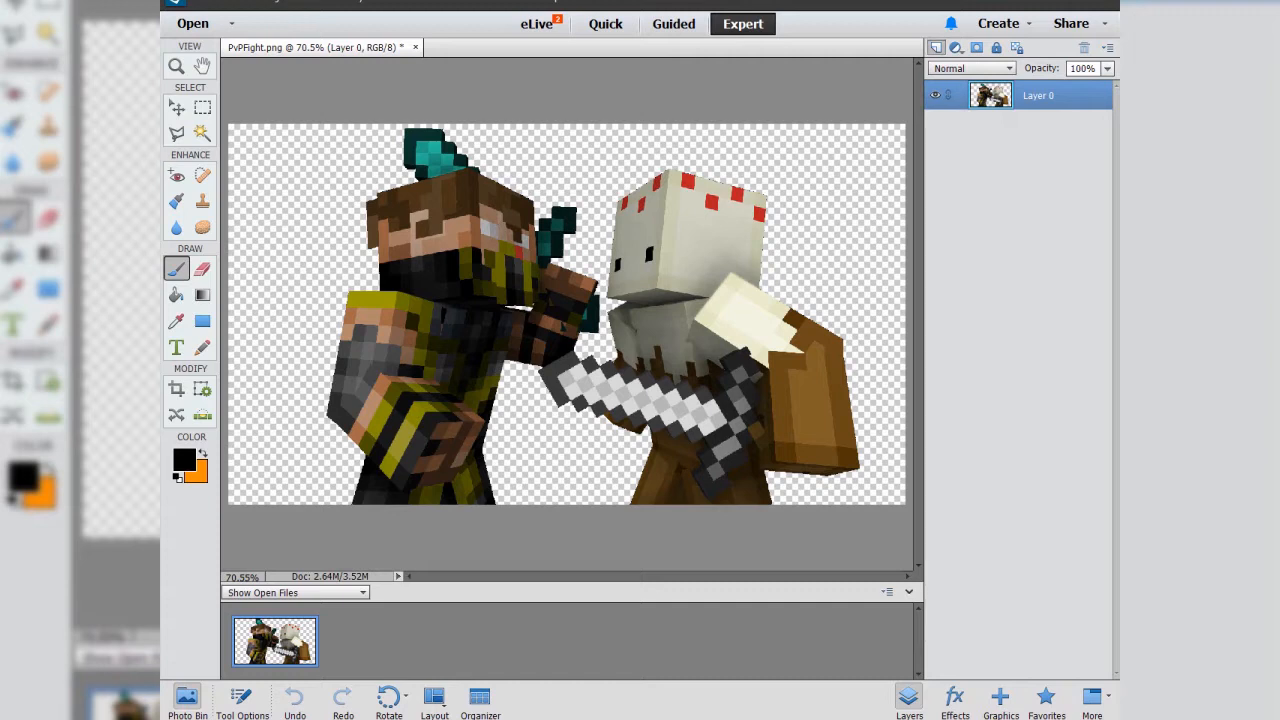
Add a new layer beneath the character layer and swap the colours so that orange is the foreground colour.
left_click(936, 47)
left_click_drag(1038, 95, 1038, 134)
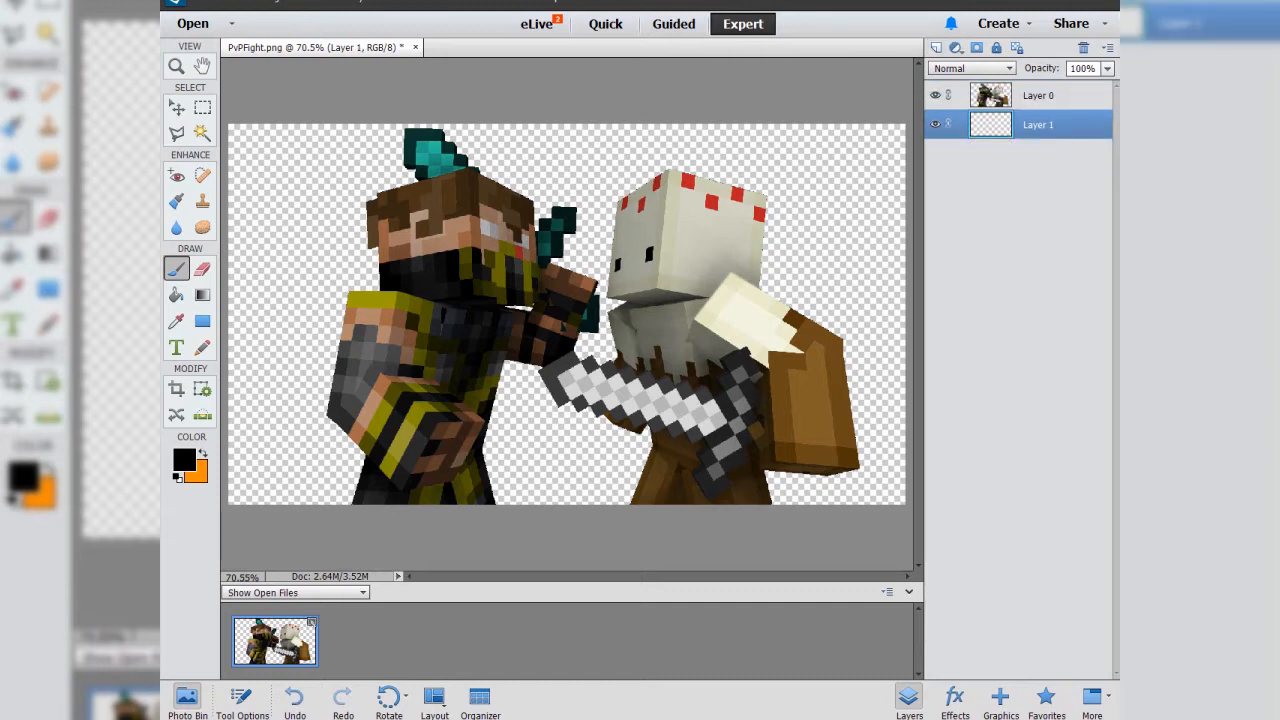
left_click(201, 453)
left_click(184, 459)
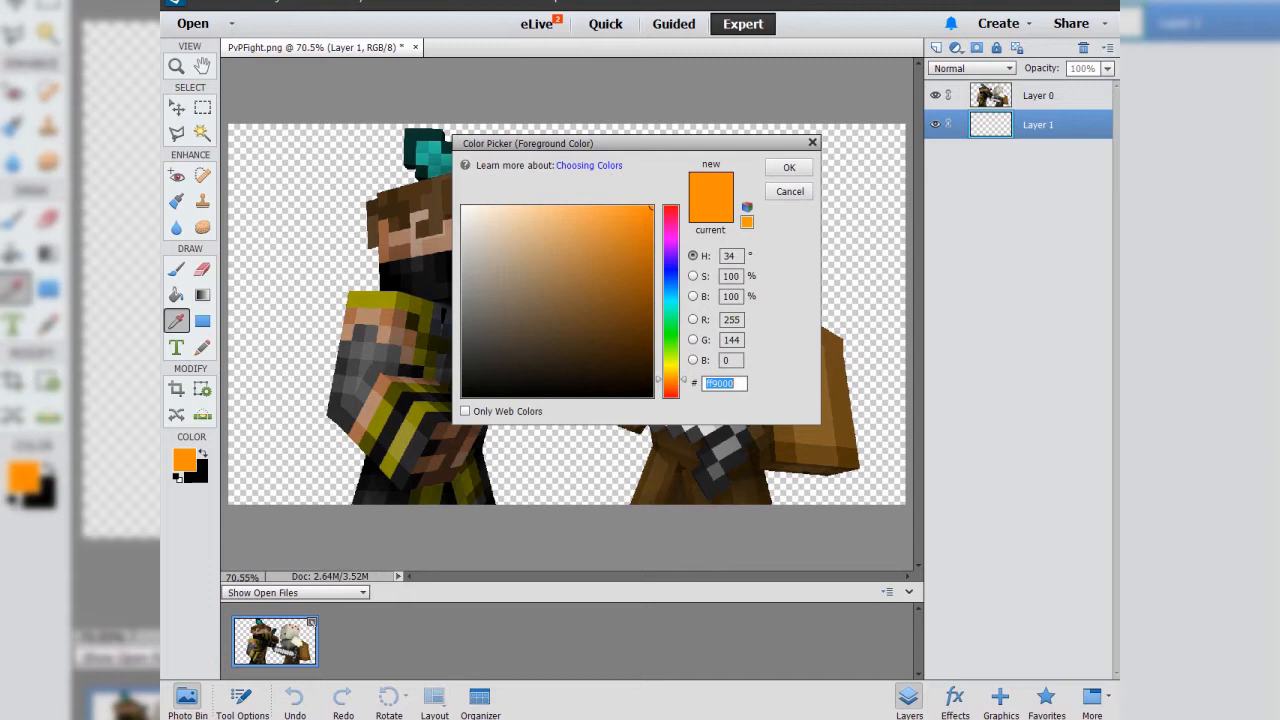
left_click(789, 167)
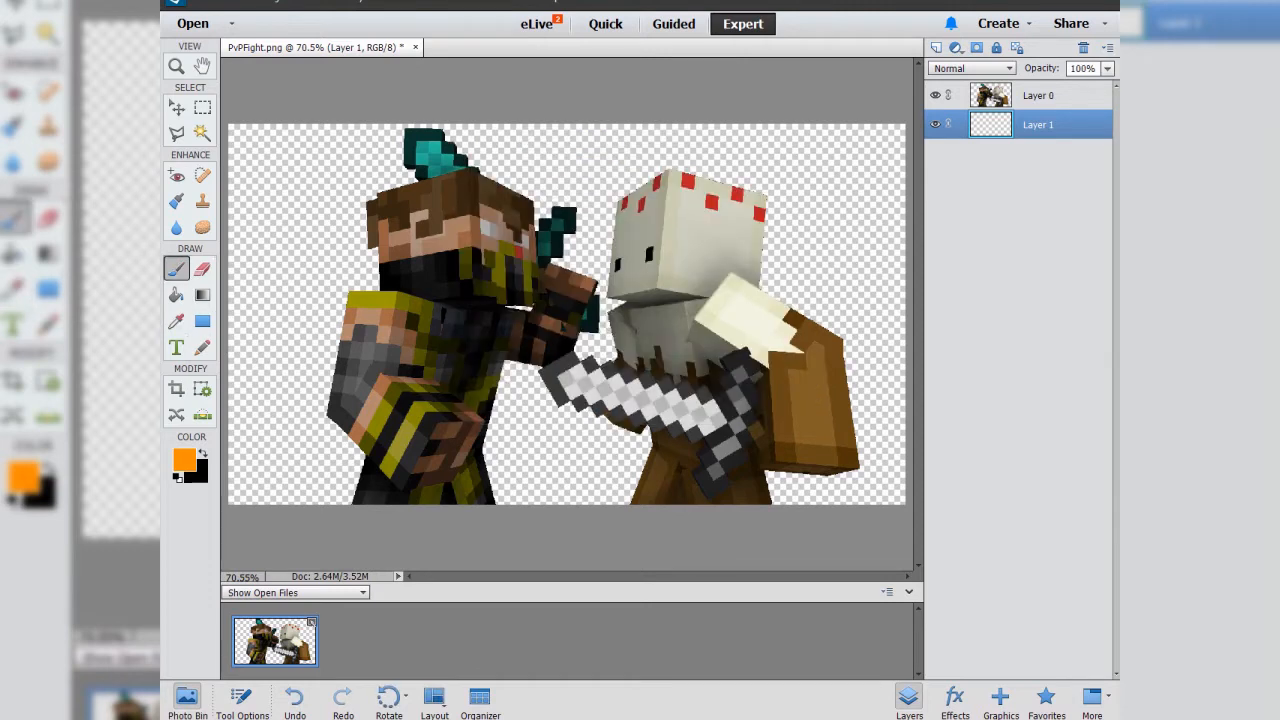
Set the foreground colour to dark orange cf7500 and fill the new layer with it using the Paint Bucket.
left_click(176, 295)
left_click(184, 459)
left_click_drag(632, 240, 651, 241)
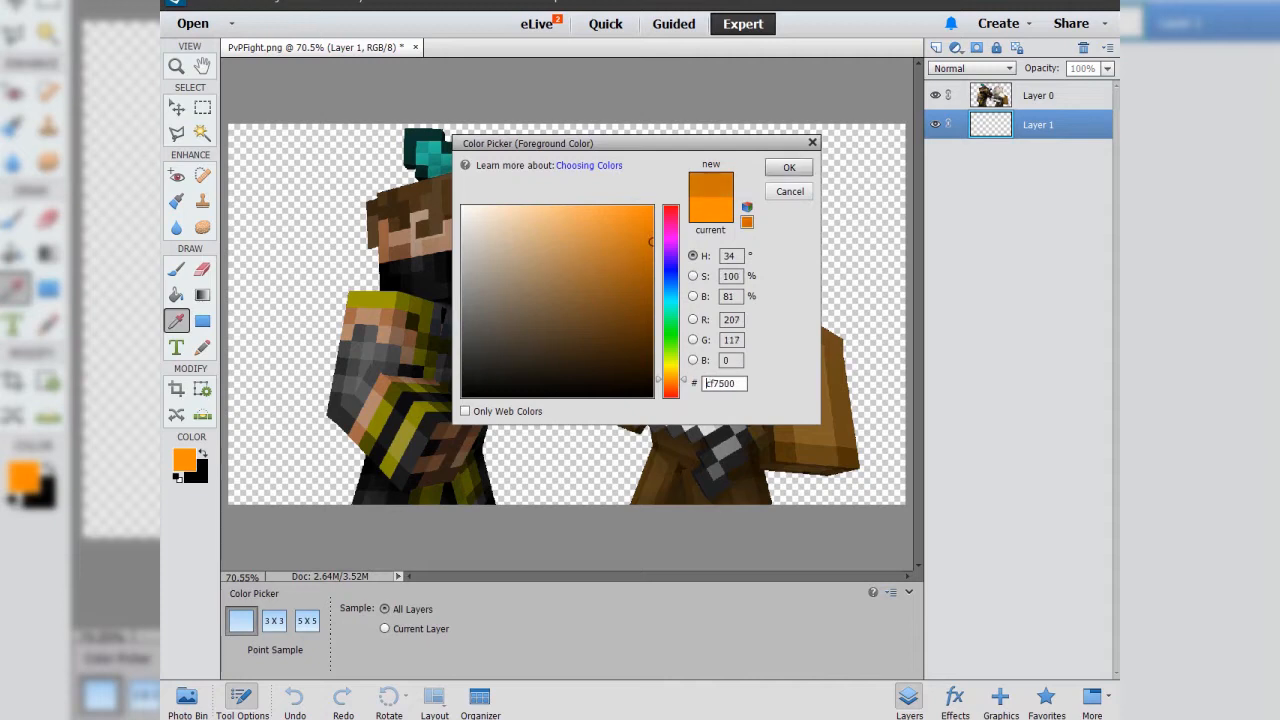
left_click(789, 167)
left_click(789, 167)
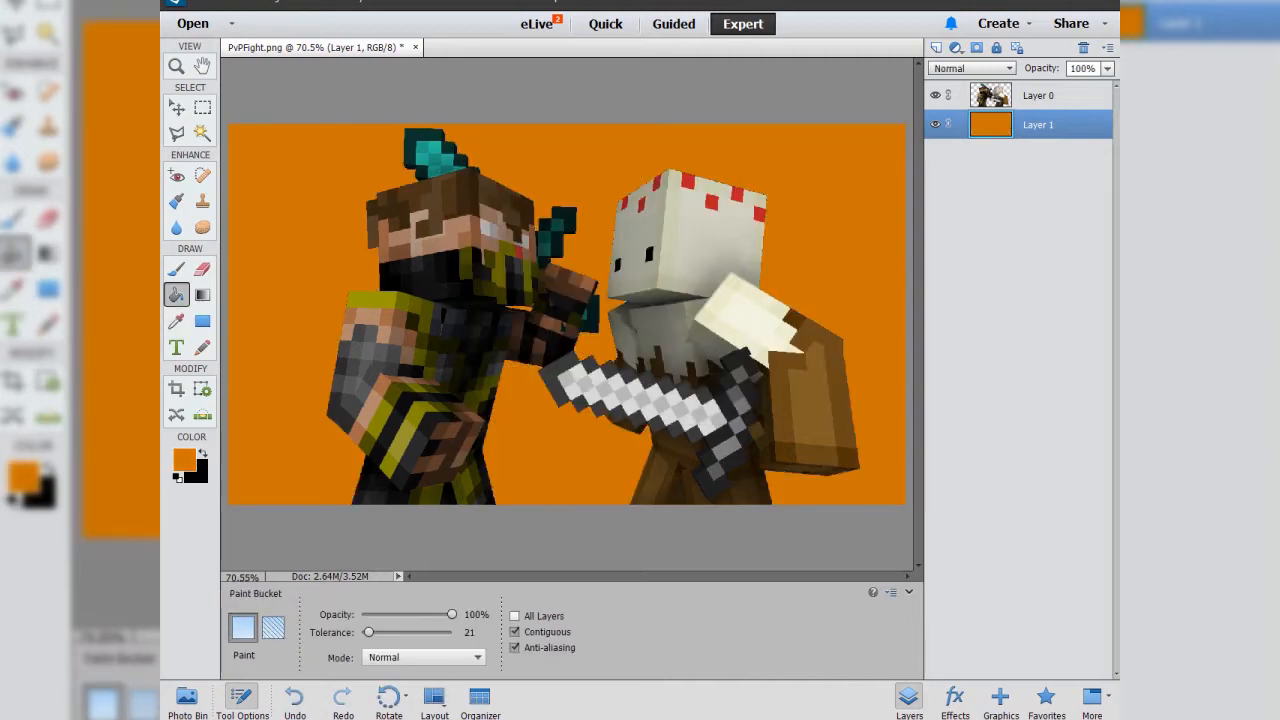
key("a")
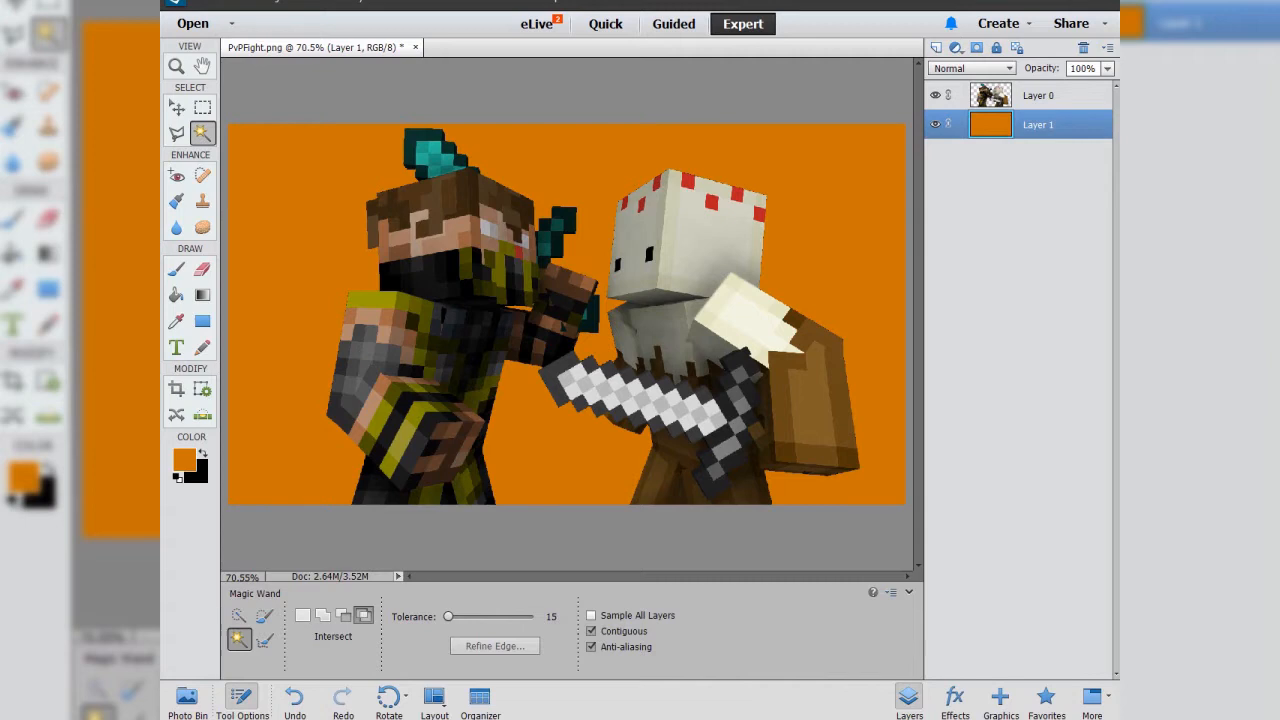
scroll(744, 226, "up", 4, "alt")
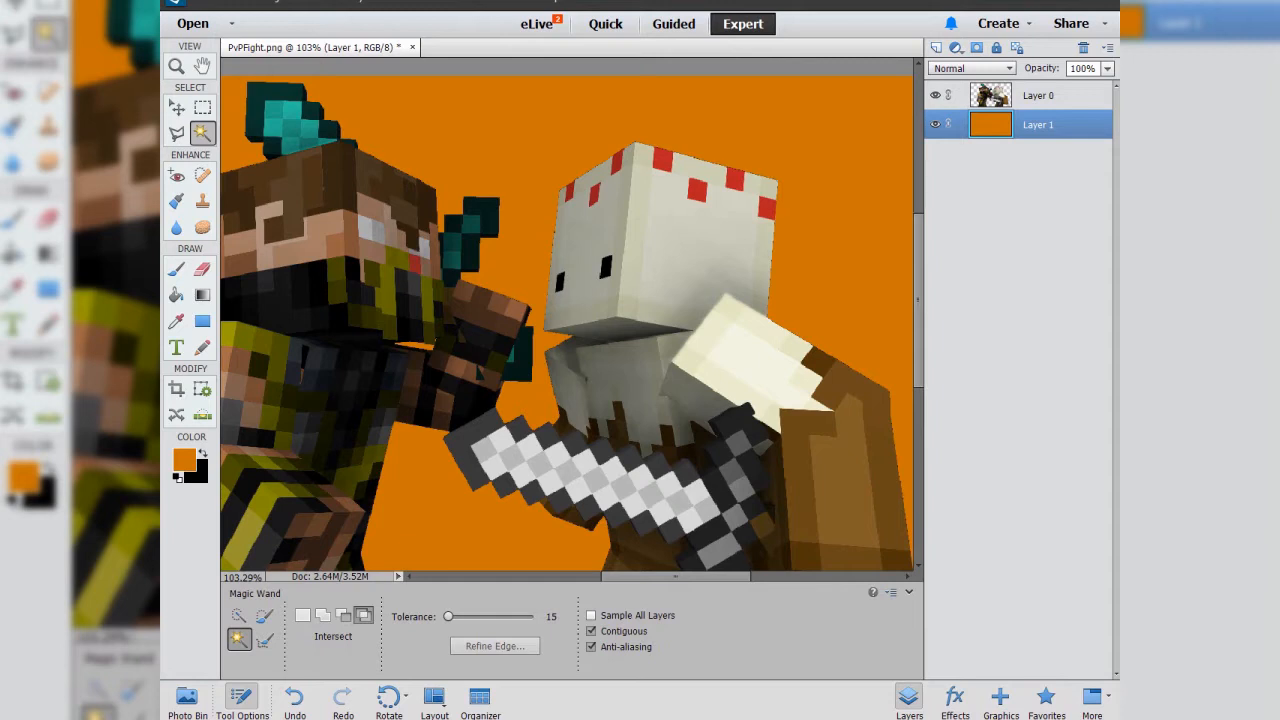
scroll(567, 314, "up", 2)
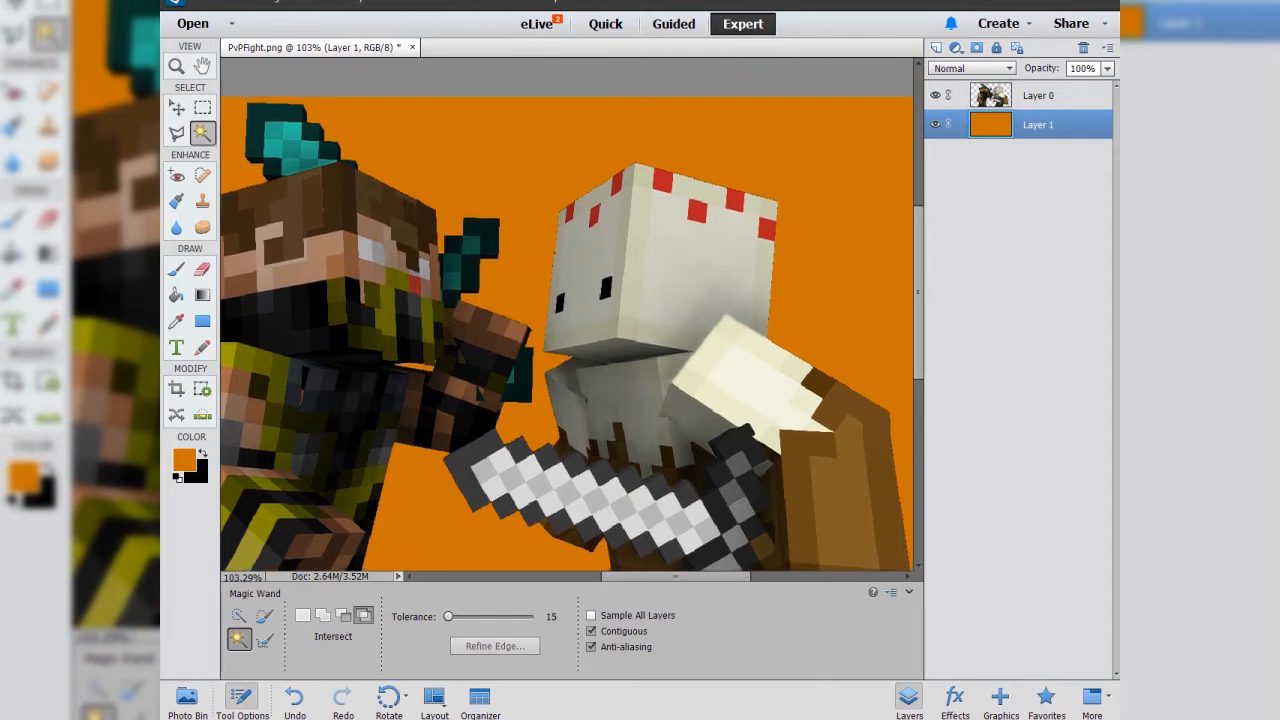
scroll(567, 314, "down", 10)
scroll(567, 314, "up", 5)
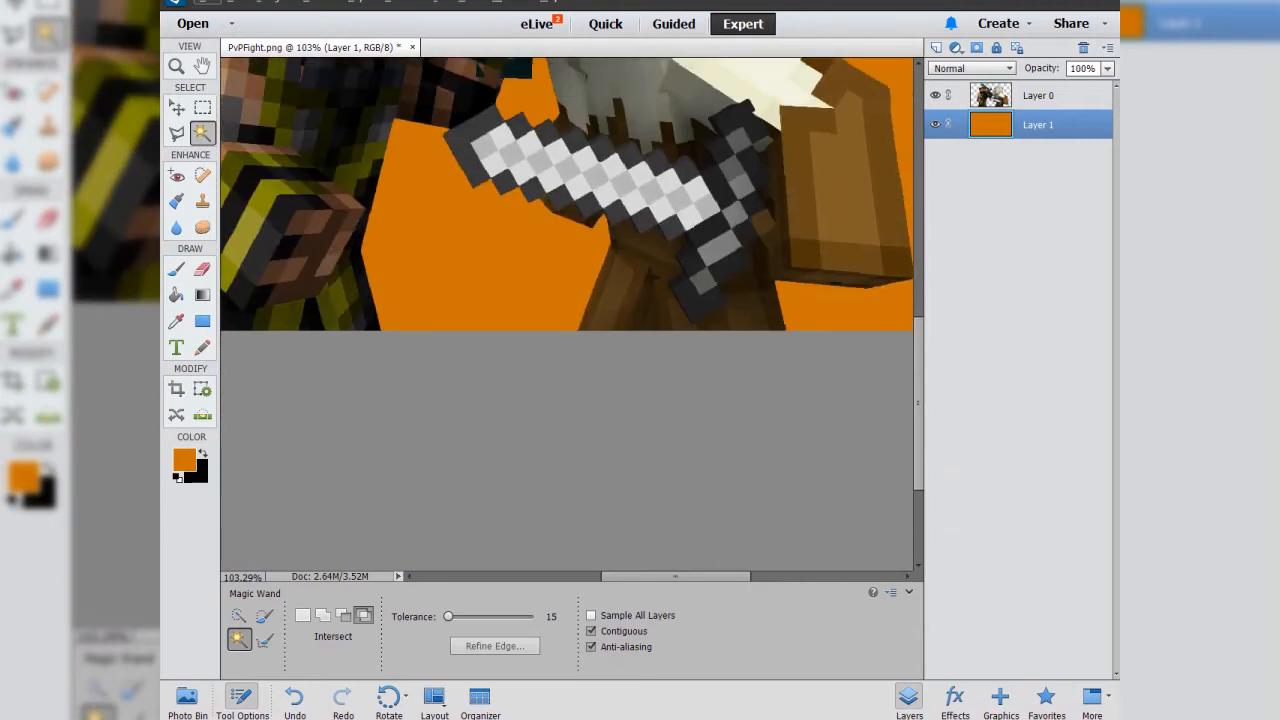
scroll(567, 314, "up", 12)
key("s")
key("alt+s")
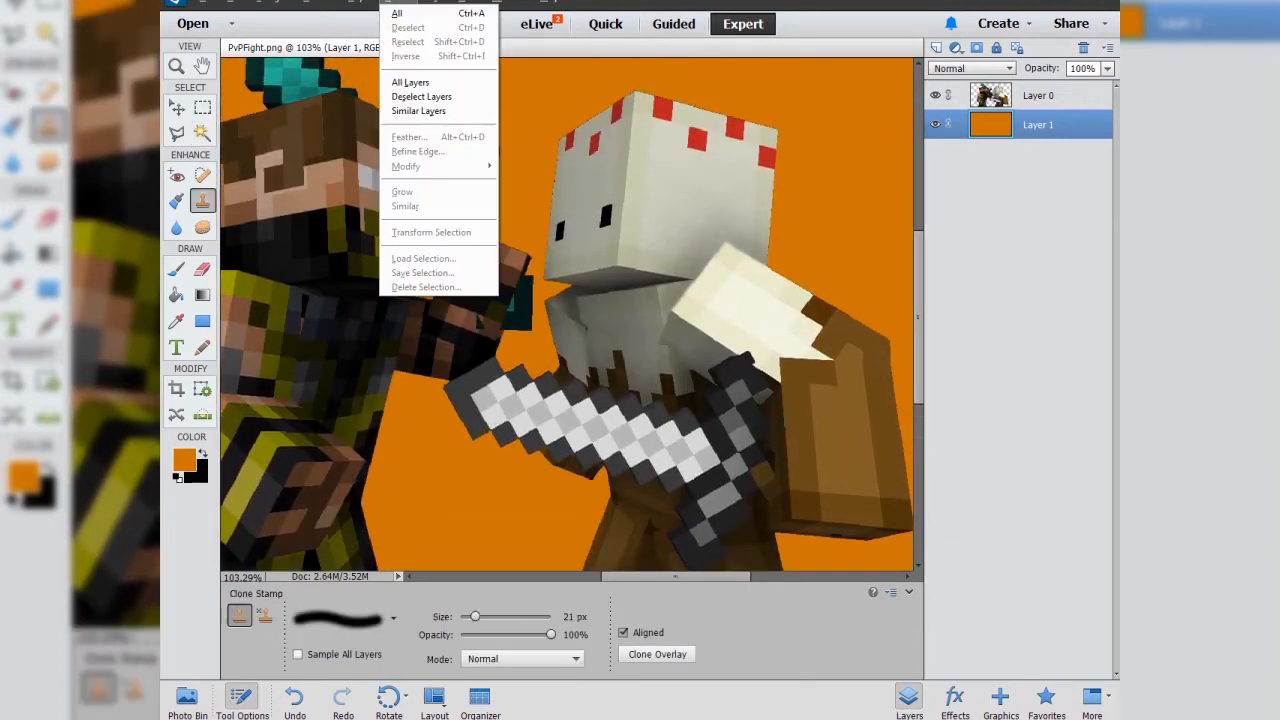
key("Escape")
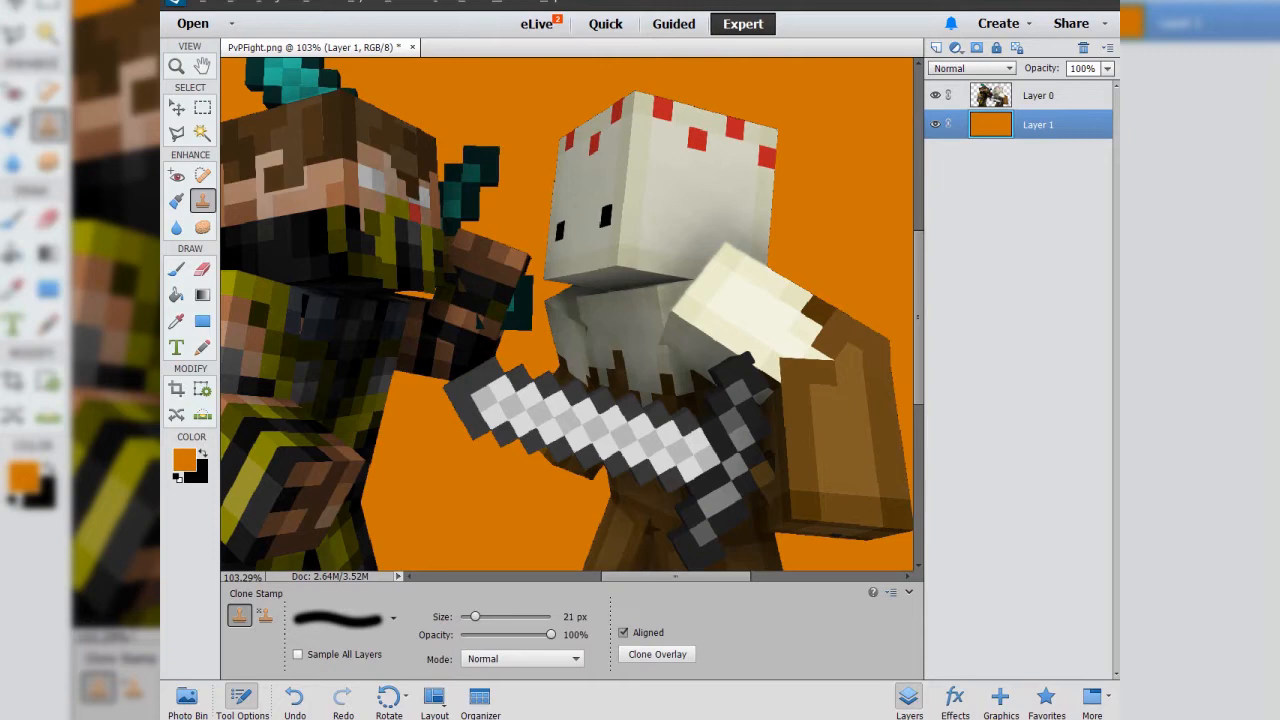
Try a contiguous Magic Wand selection of the empty background on Layer 0.
scroll(567, 314, "down", 3, "alt")
scroll(567, 314, "up", 1, "alt")
scroll(567, 314, "up", 1, "alt")
scroll(497, 336, "down", 2, "alt")
scroll(492, 327, "up", 1, "alt")
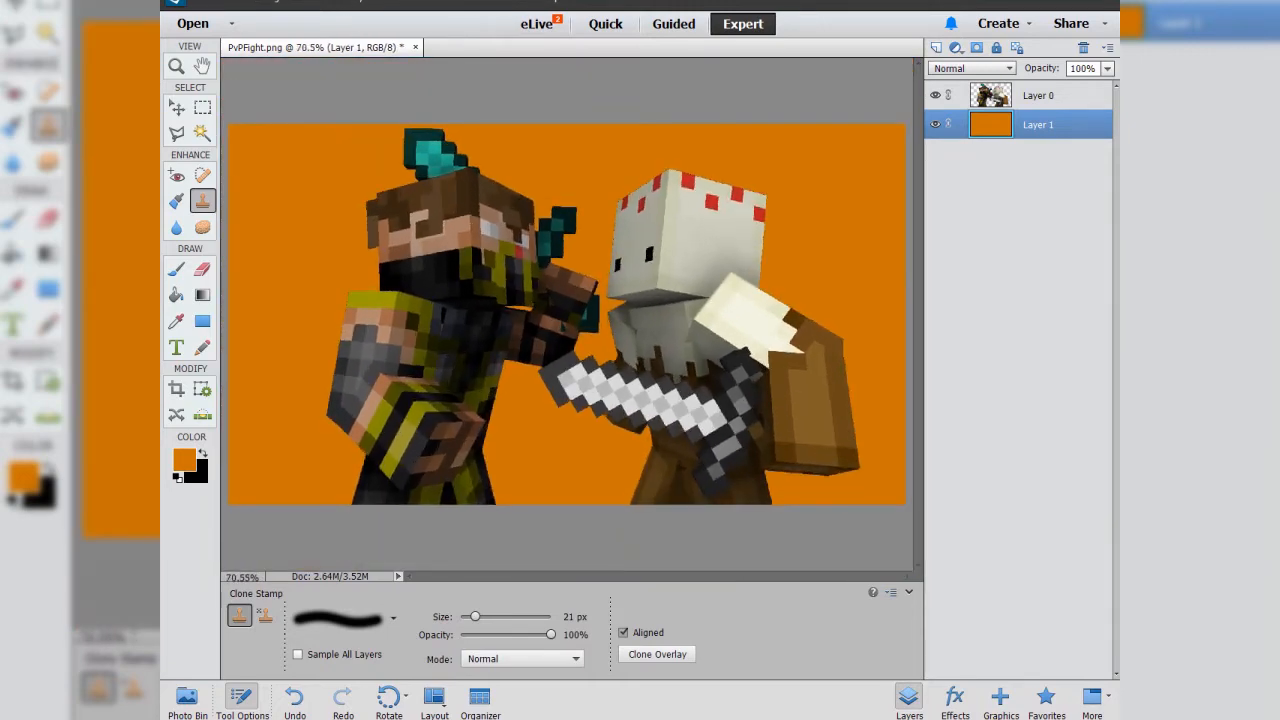
left_click(1038, 95)
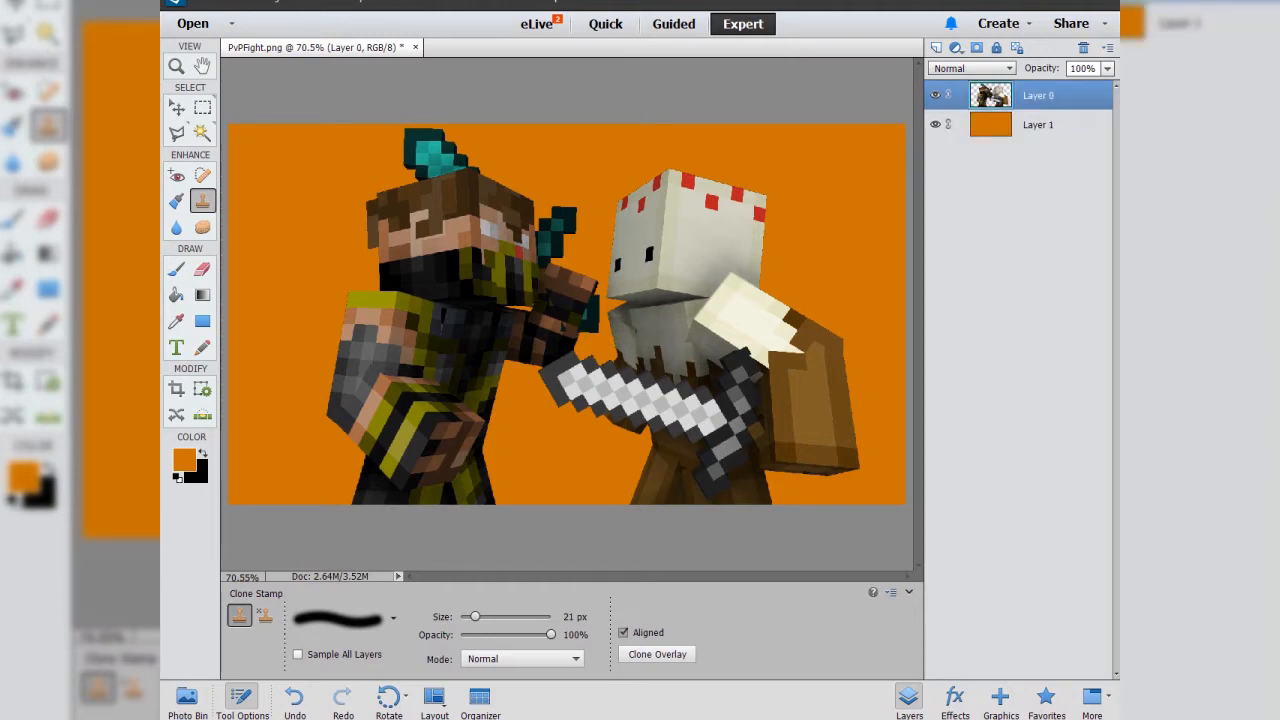
key("a")
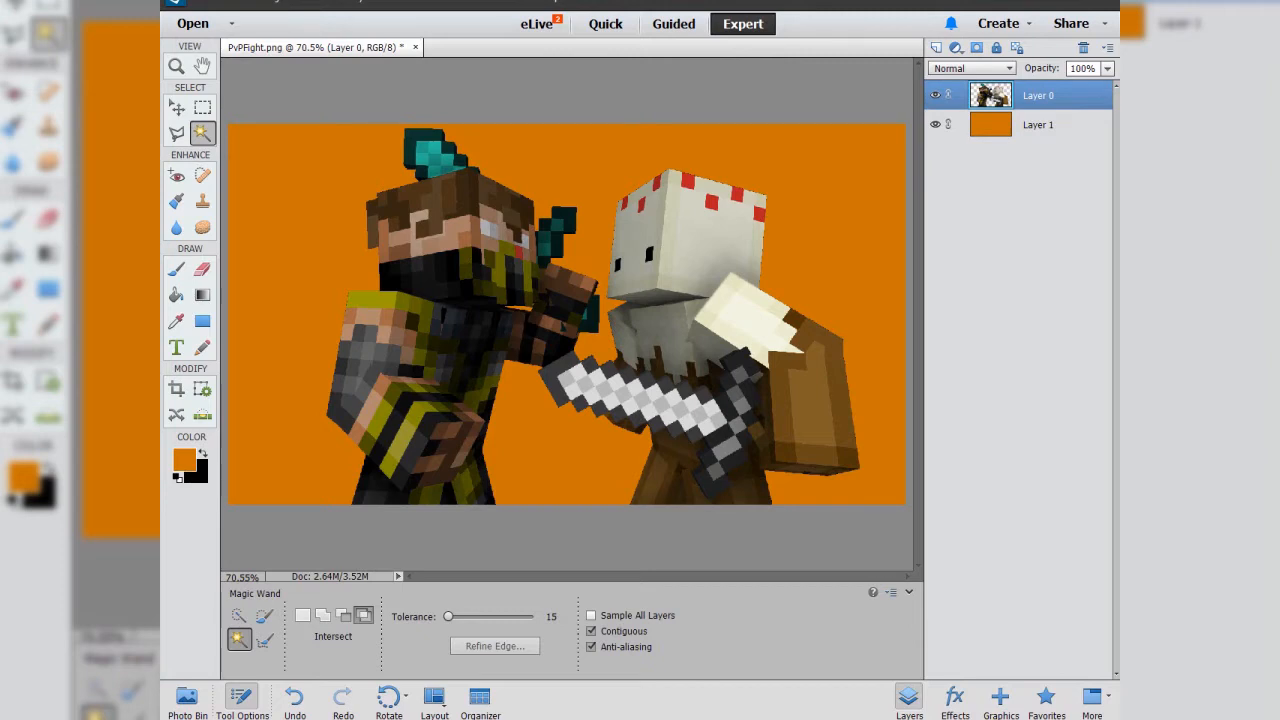
left_click(290, 220)
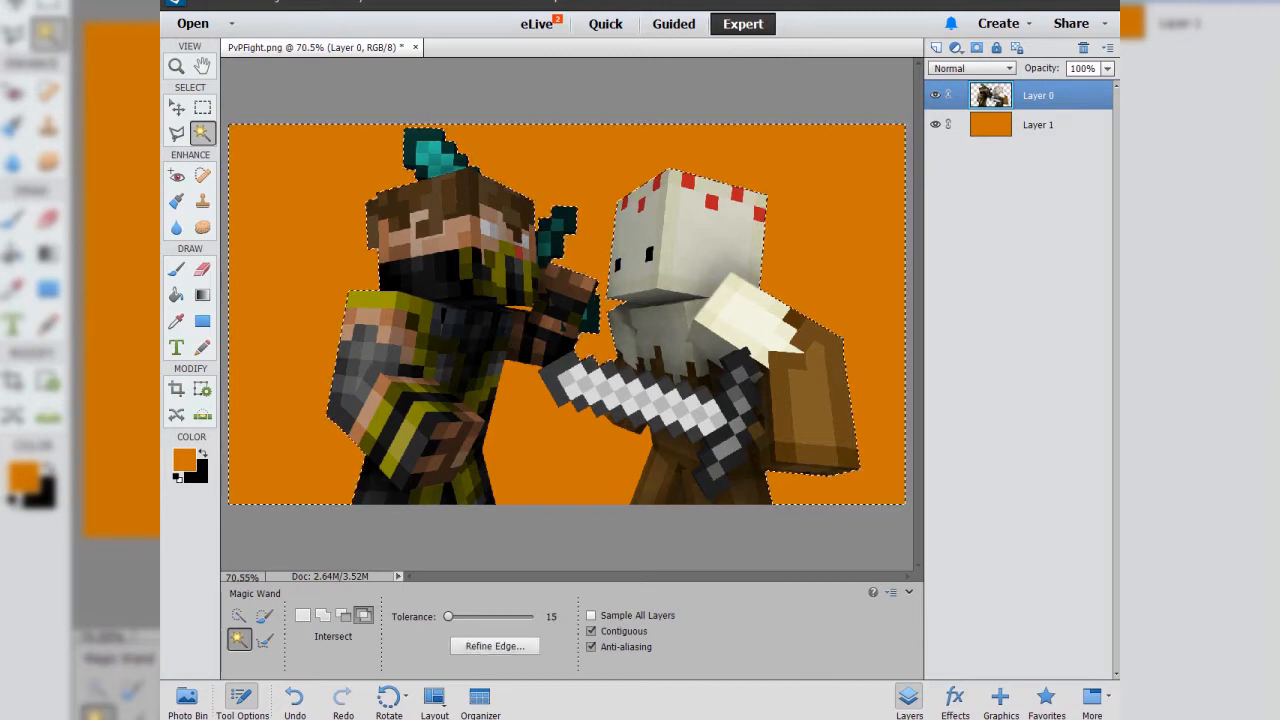
key("ctrl+z")
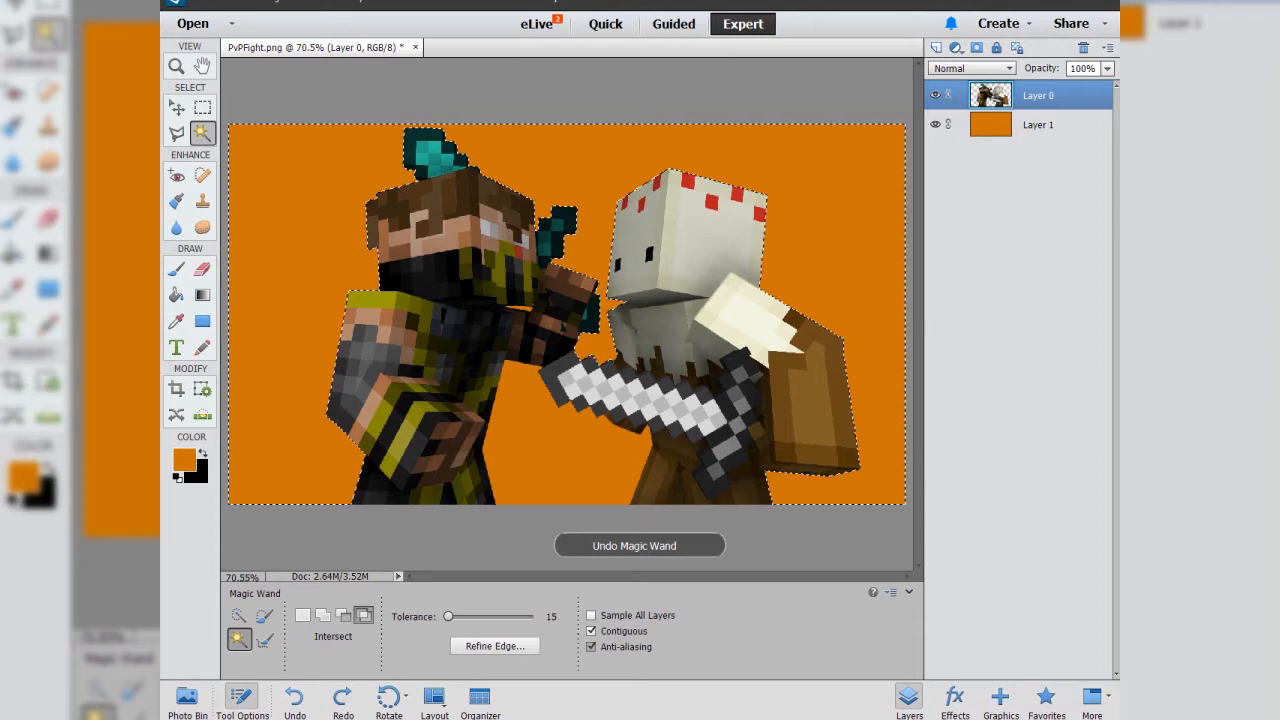
Select all the empty background on Layer 0 with the Magic Wand, with Contiguous turned off.
key("alt+bracketleft")
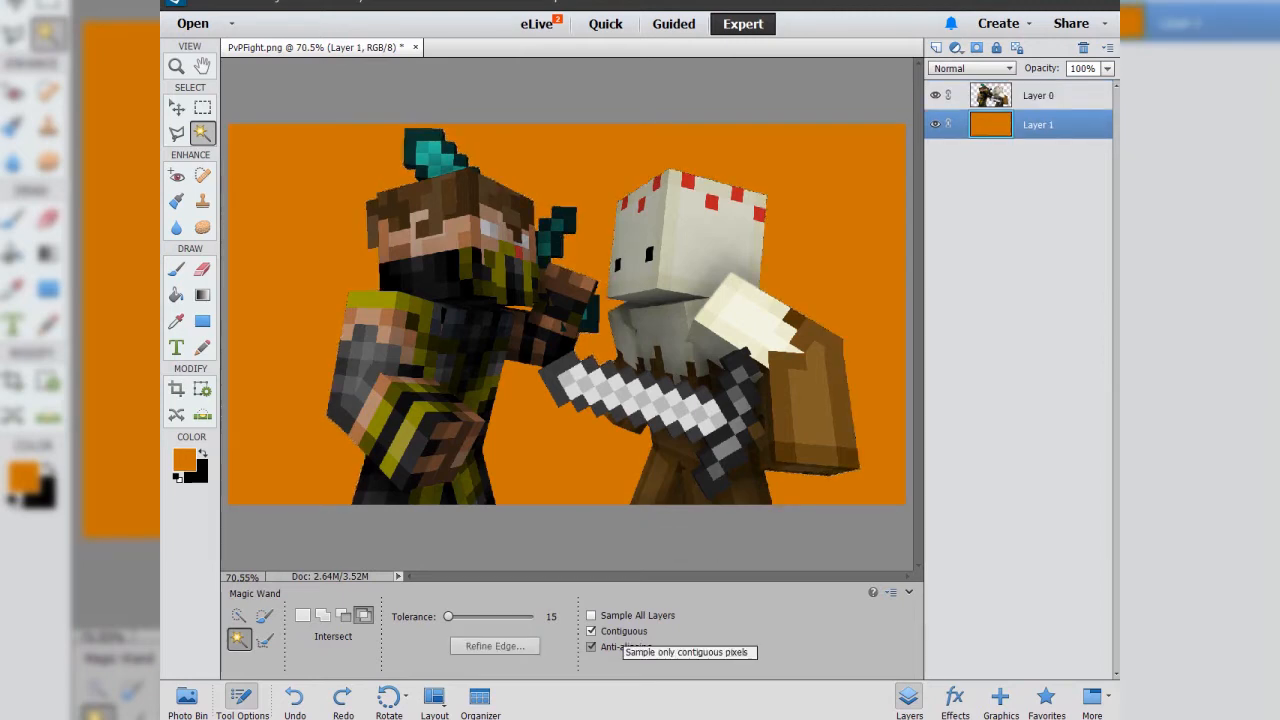
left_click(595, 631)
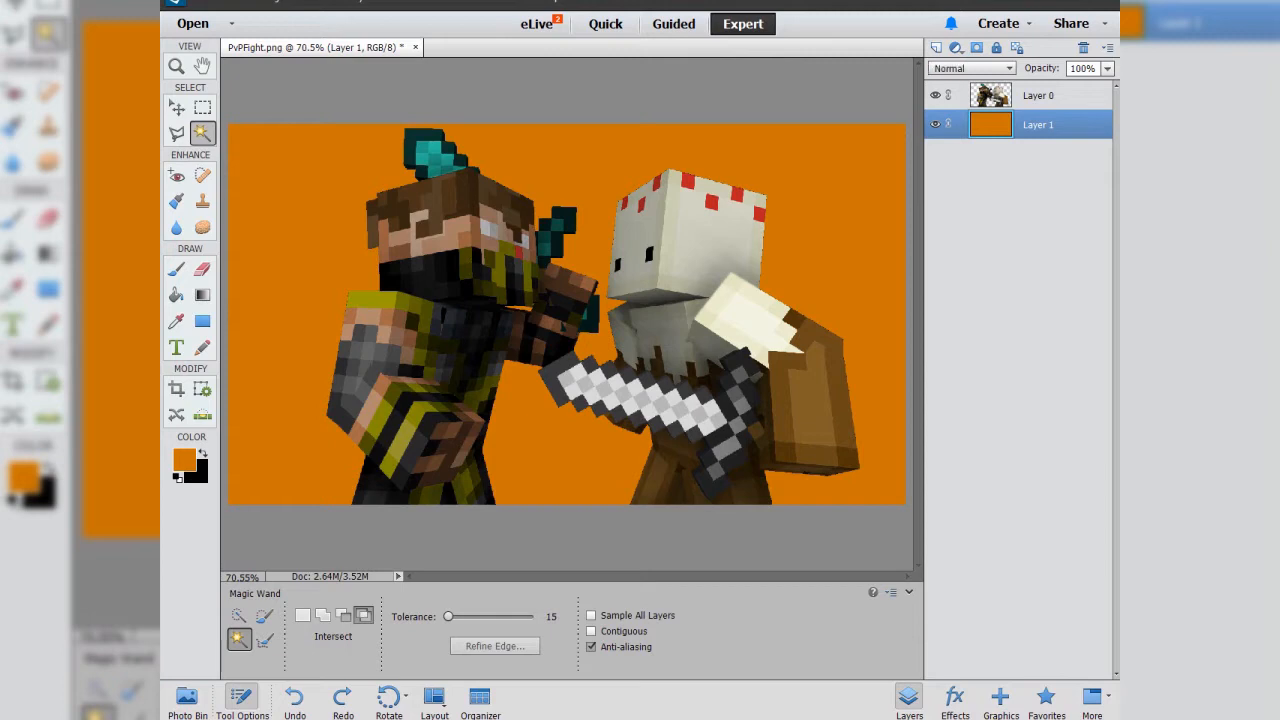
left_click(1038, 95)
left_click(820, 200)
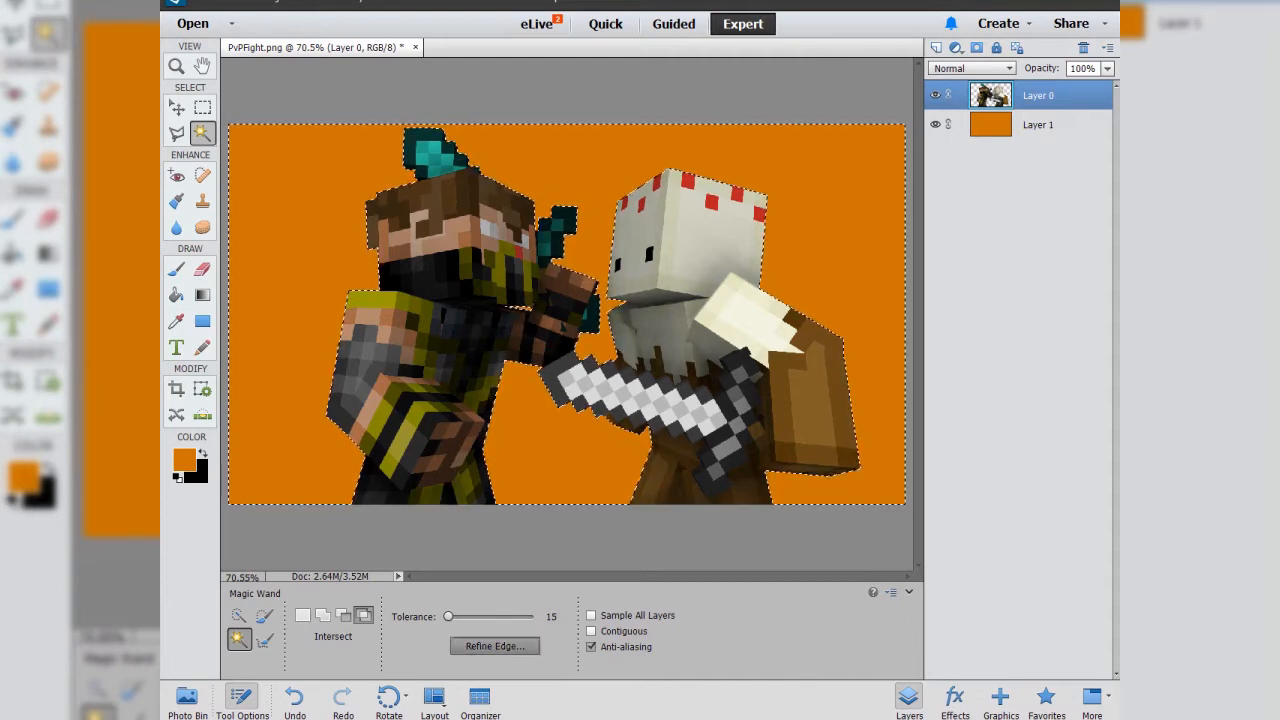
Refine the selection edge with 0.5 px feather and +100% shift, clear the characters' outline pixels inside it, and deselect.
left_click(494, 646)
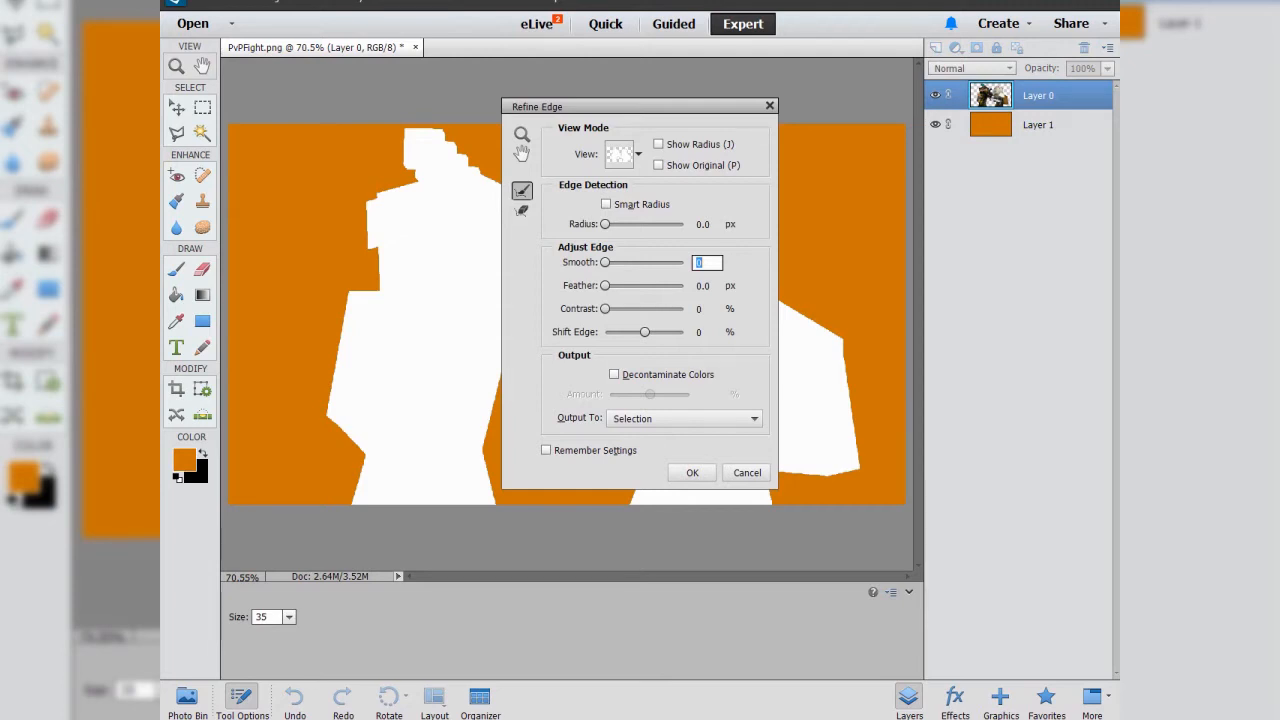
left_click_drag(605, 285, 607, 285)
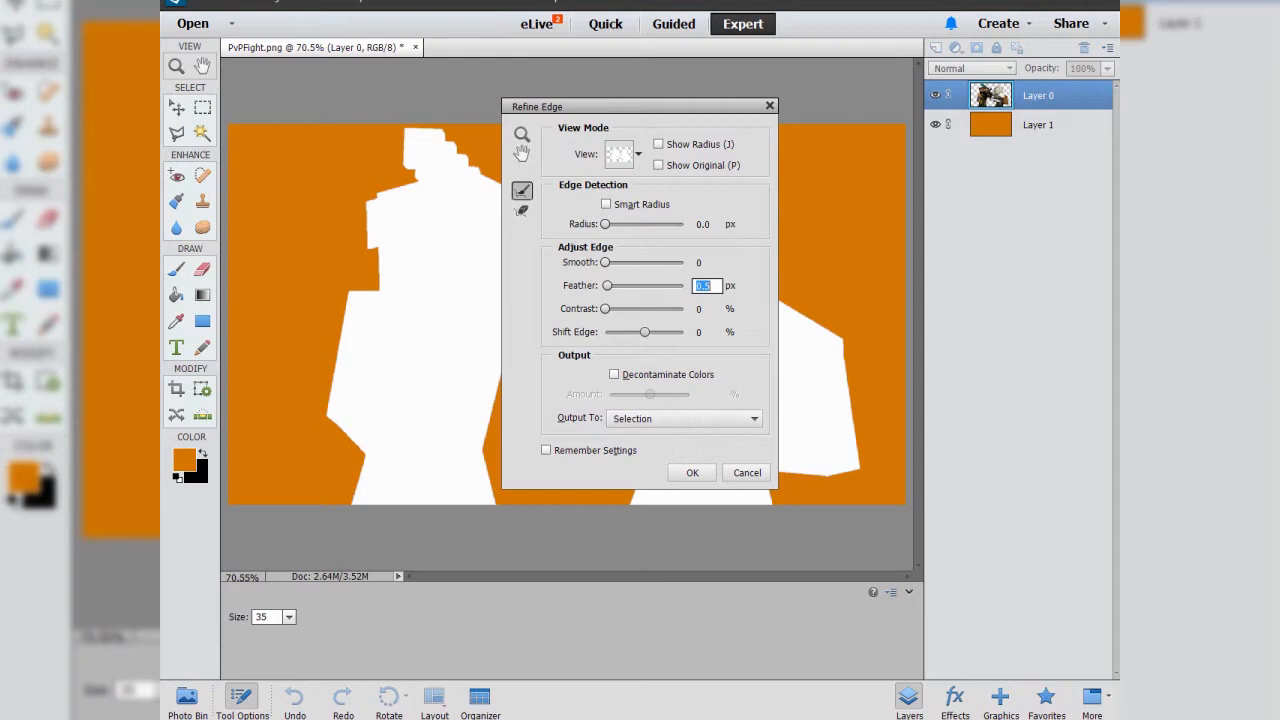
left_click_drag(645, 332, 684, 332)
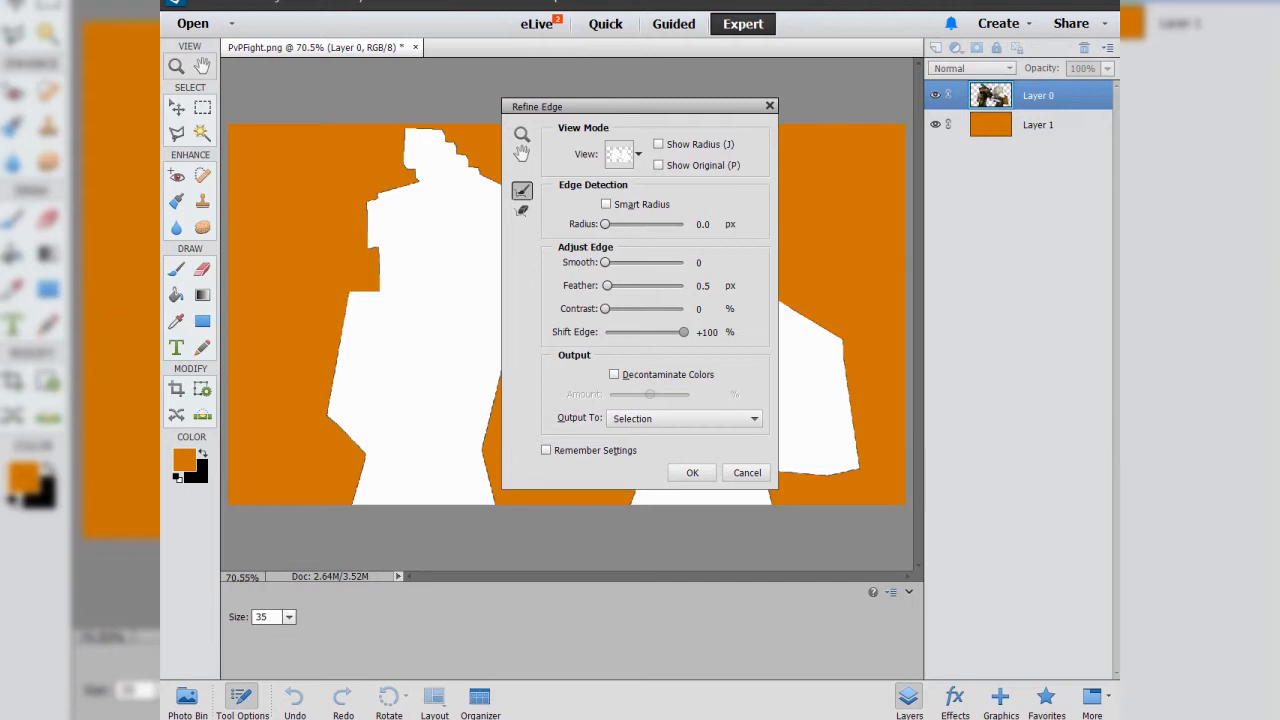
left_click(692, 472)
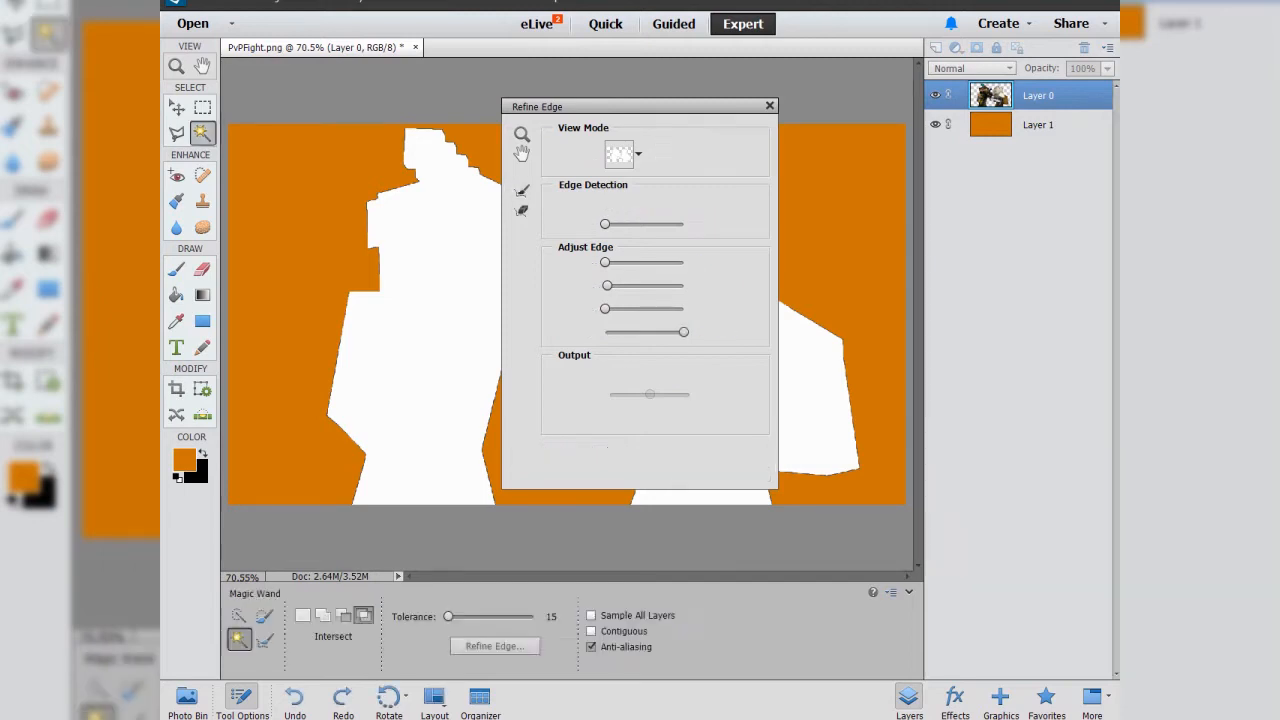
key("ctrl+d")
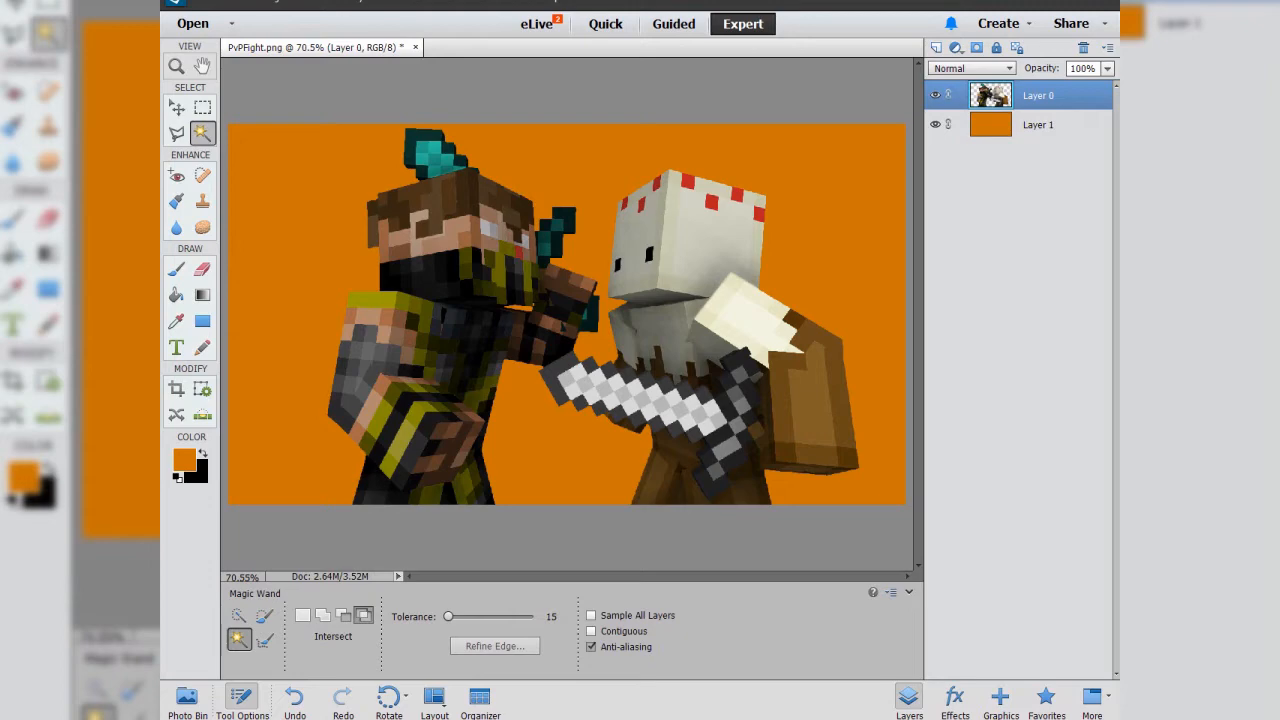
scroll(752, 178, "up", 6, "alt")
scroll(752, 178, "down", 6, "alt")
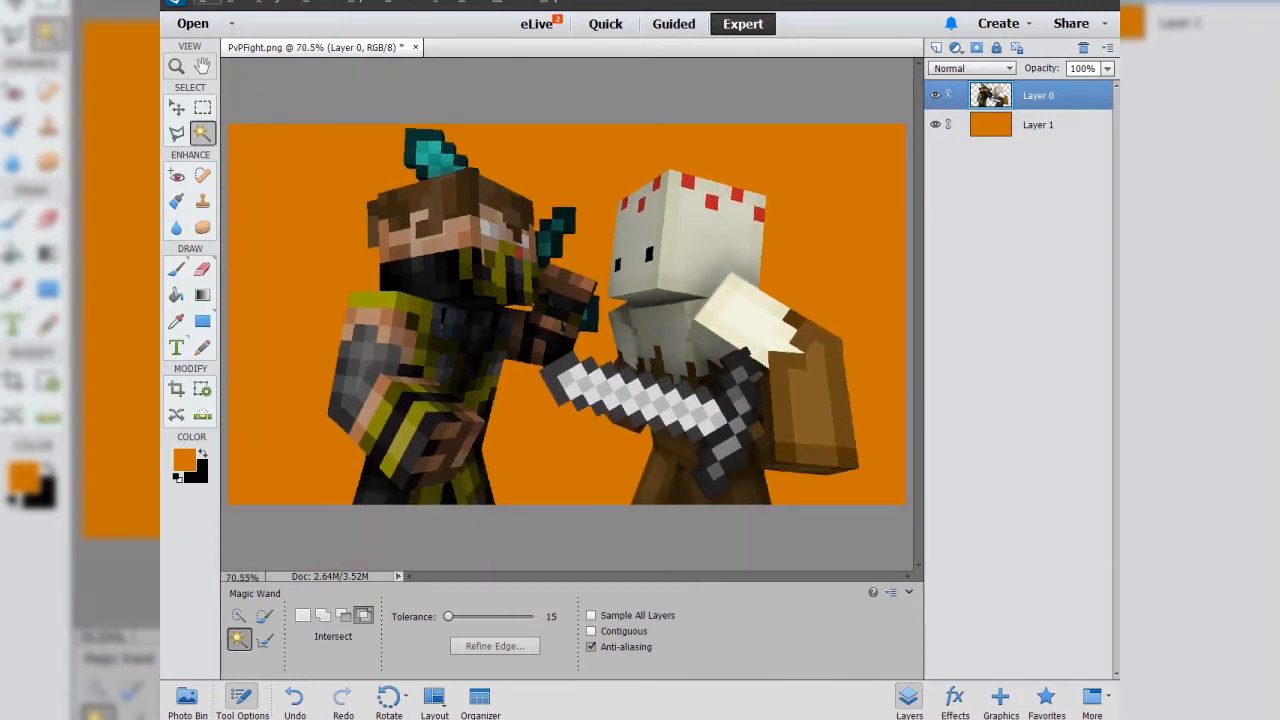
Set the foreground colour to bright orange ff9000 and switch to the Brush tool.
key("k")
left_click(184, 460)
left_click(651, 207)
left_click(788, 167)
key("b")
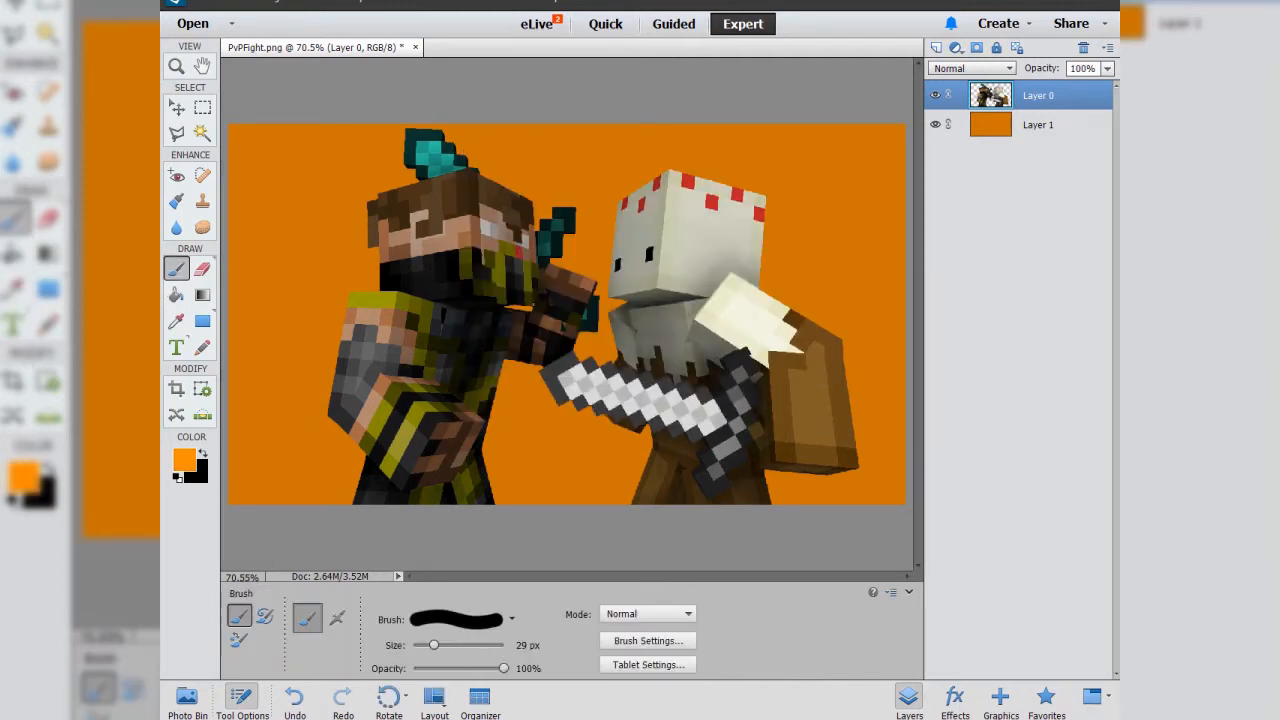
Choose the Drippy Water brush from the Wet Media Brushes and set its size to 87 px.
left_click(468, 446)
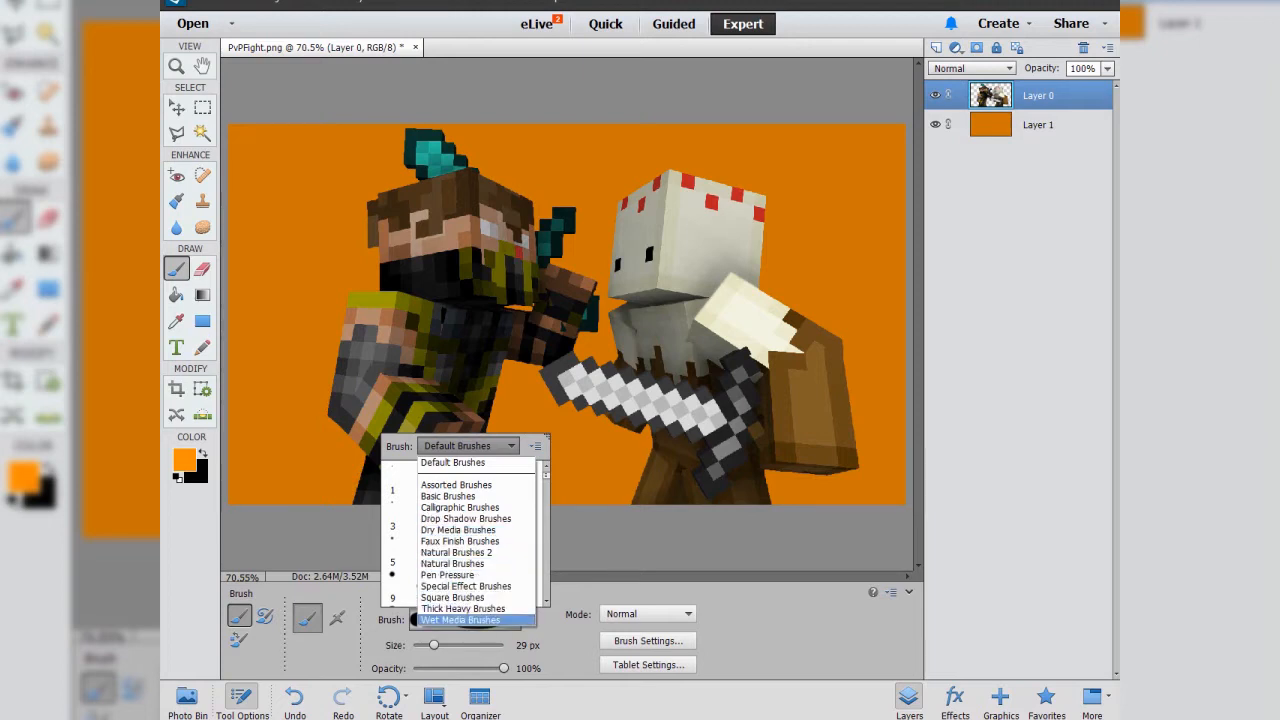
left_click(460, 620)
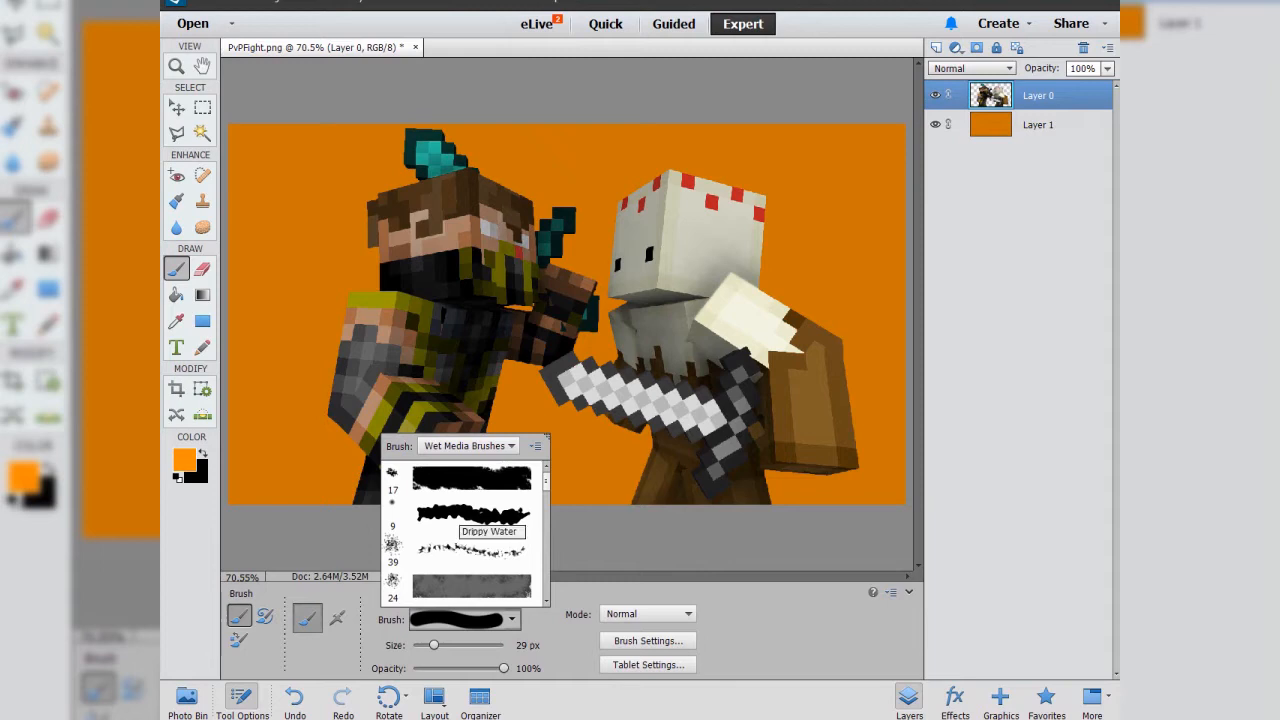
left_click(472, 514)
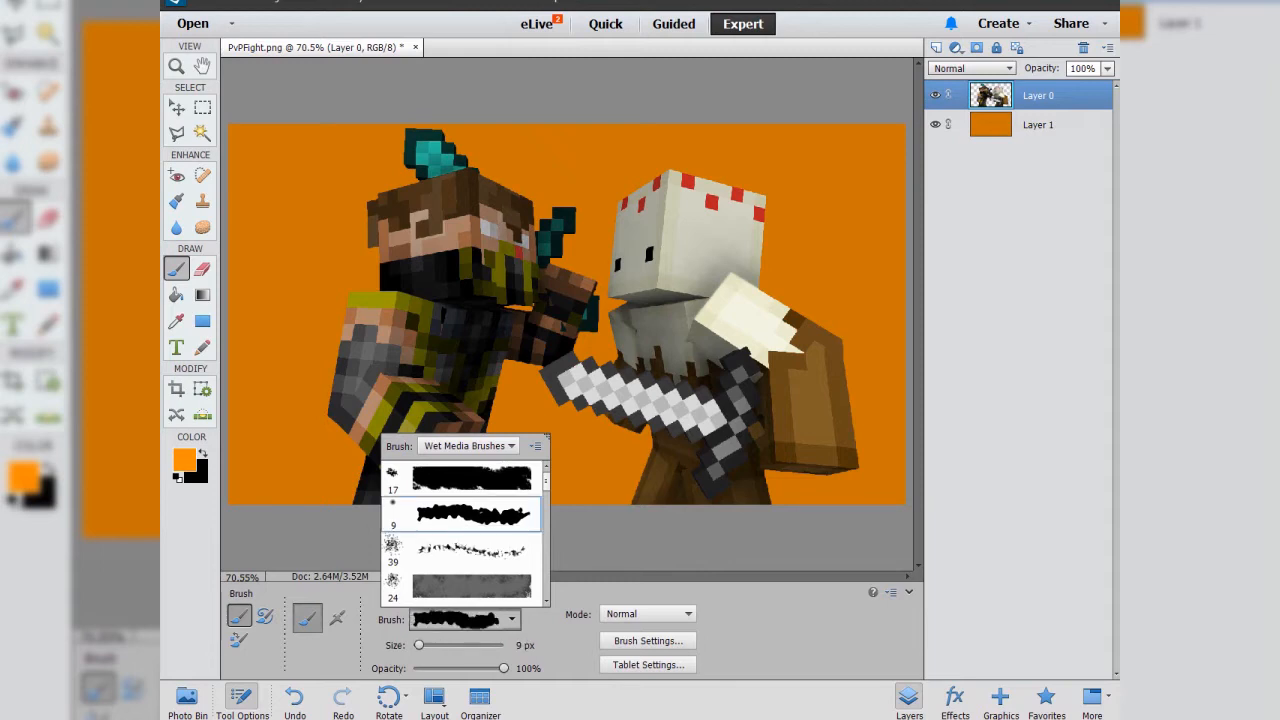
key("Return")
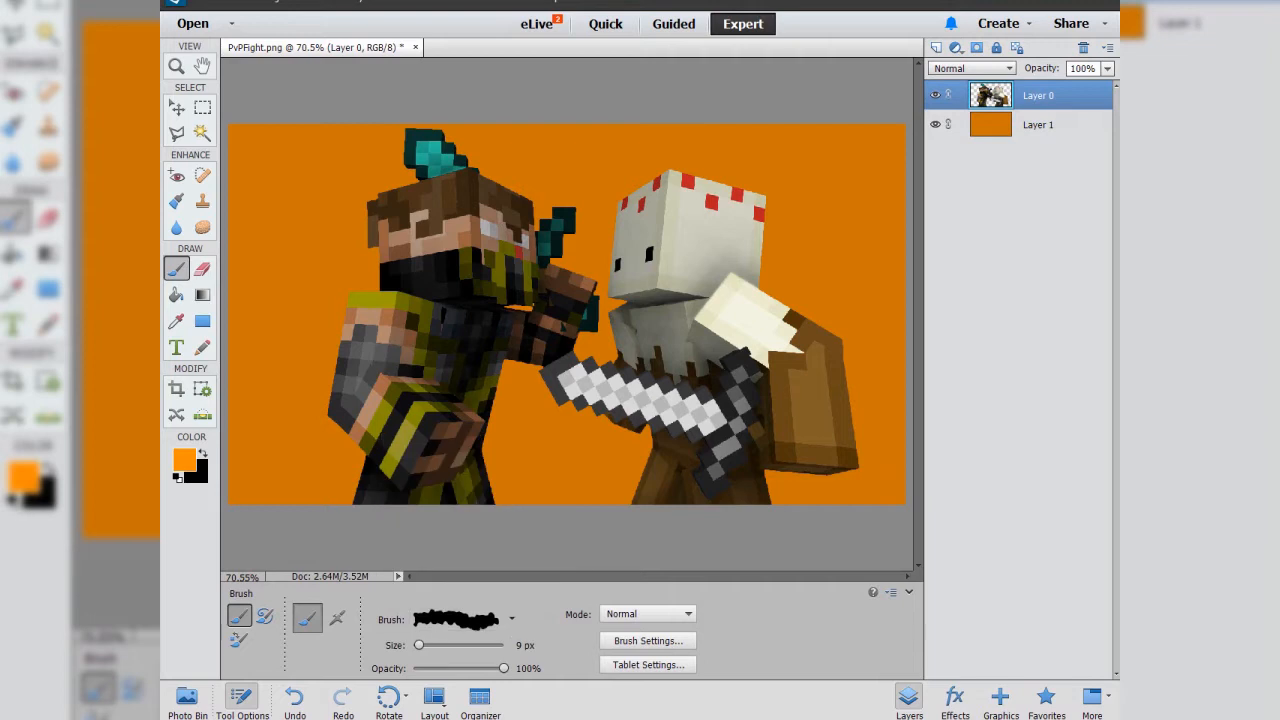
left_click_drag(419, 645, 453, 645)
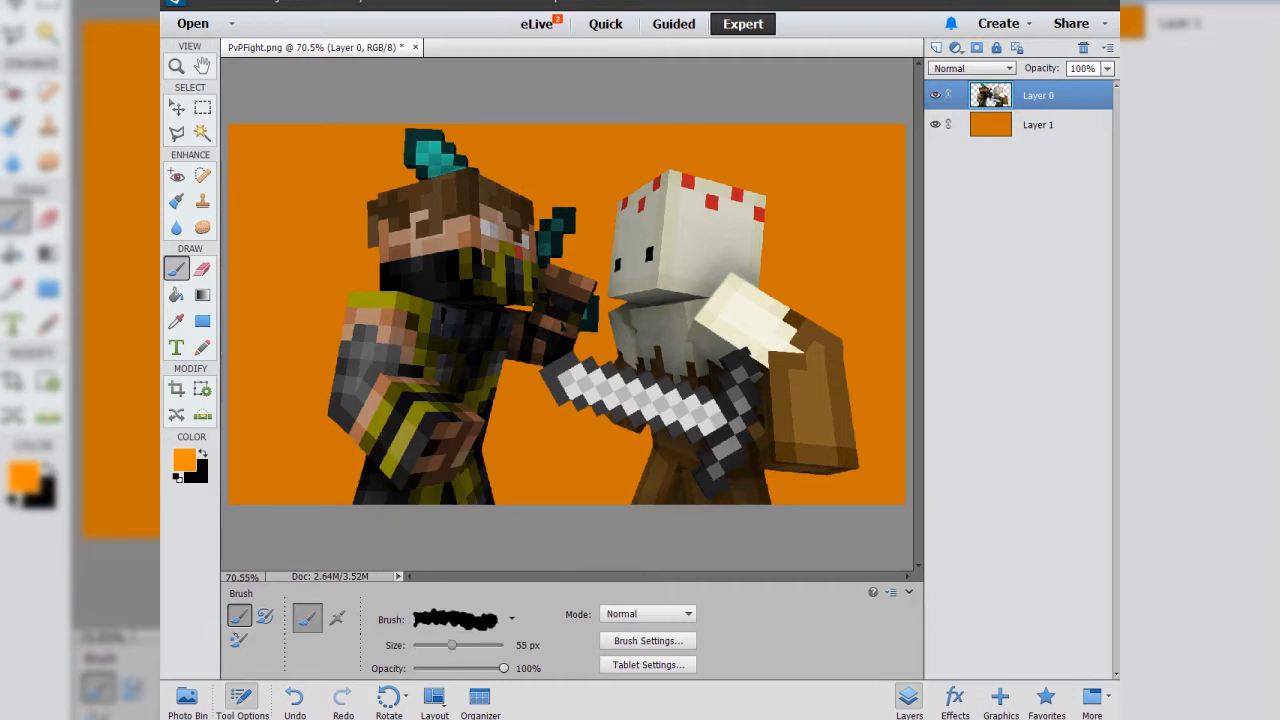
left_click_drag(452, 645, 463, 645)
Paint bright orange cloud-like texture across the background on Layer 1 with the brush at 50% opacity.
left_click_drag(440, 345, 360, 340)
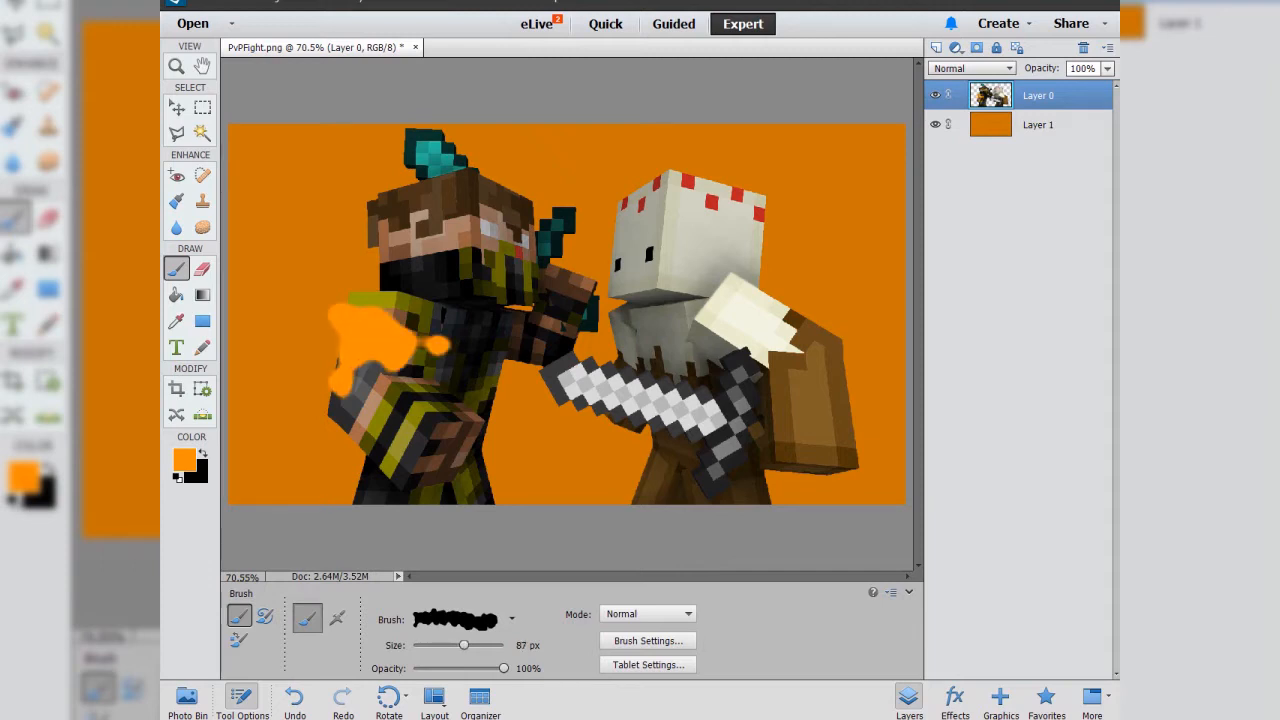
key("ctrl+z")
left_click(1038, 124)
left_click_drag(503, 668, 458, 668)
left_click_drag(240, 470, 880, 440)
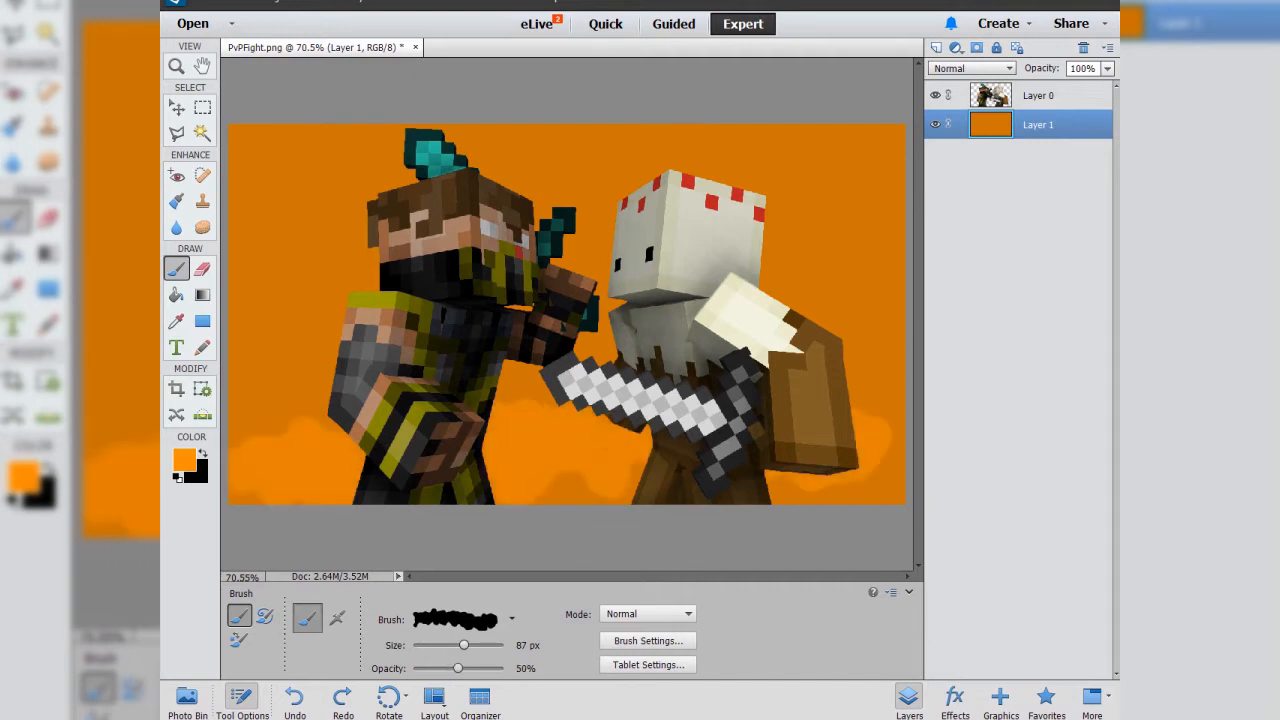
left_click_drag(880, 355, 240, 395)
key("r")
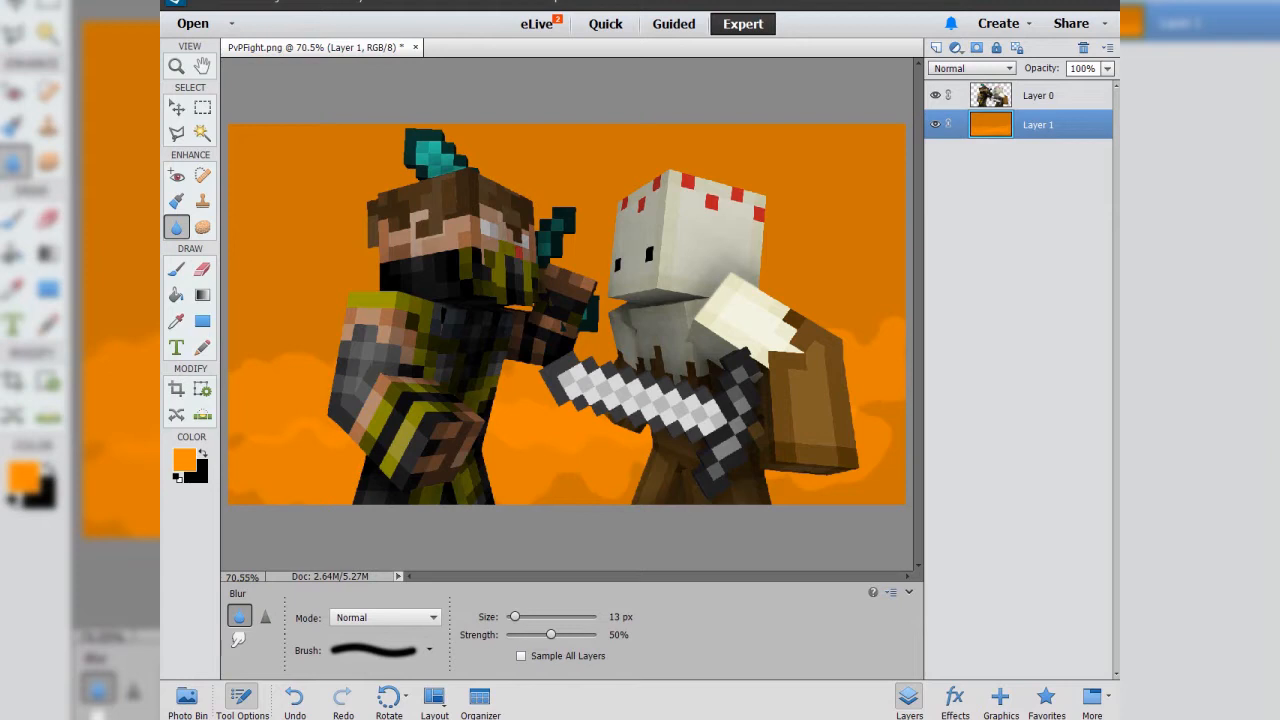
key("b")
mouse_move(510, 375)
left_mouse_down()
mouse_move(780, 155)
mouse_move(820, 280)
mouse_move(636, 476)
left_mouse_up()
mouse_move(395, 170)
left_mouse_down()
mouse_move(355, 260)
mouse_move(300, 235)
mouse_move(265, 270)
mouse_move(302, 157)
mouse_move(780, 205)
mouse_move(870, 245)
mouse_move(868, 318)
left_mouse_up()
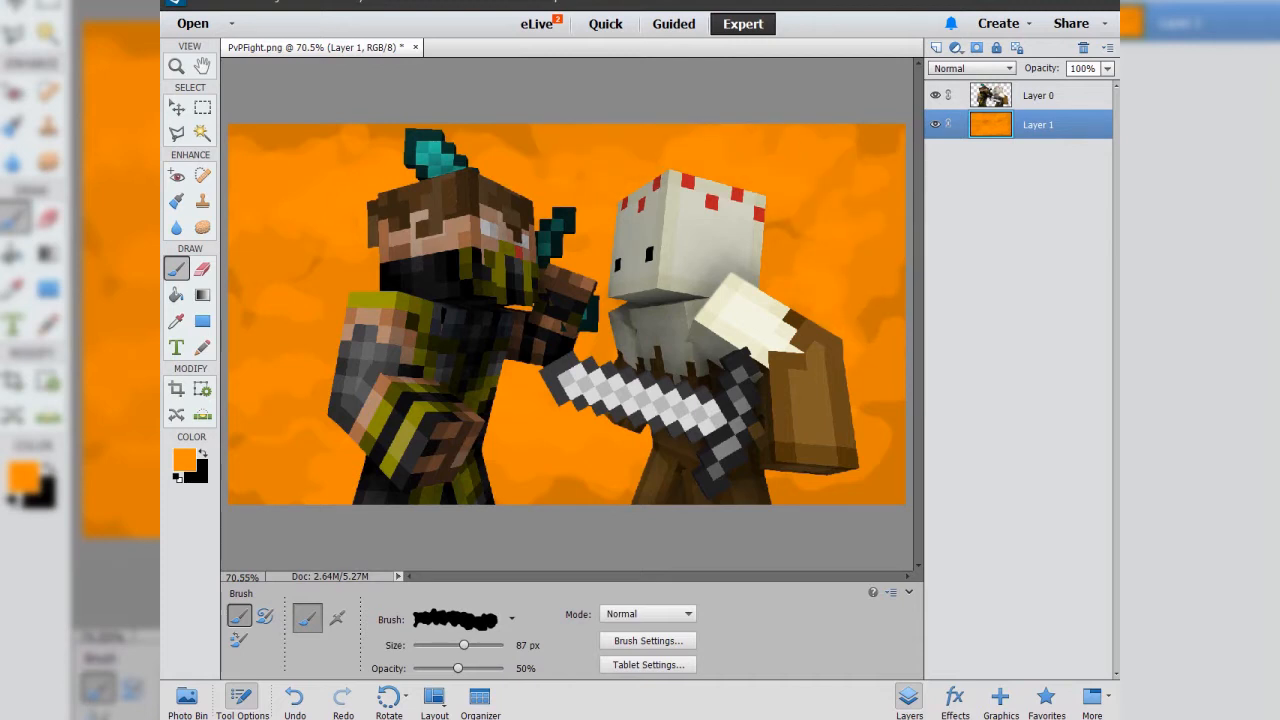
Add a new layer above the character layer and set the foreground colour to a paler orange.
left_click(1038, 95)
left_click(936, 47)
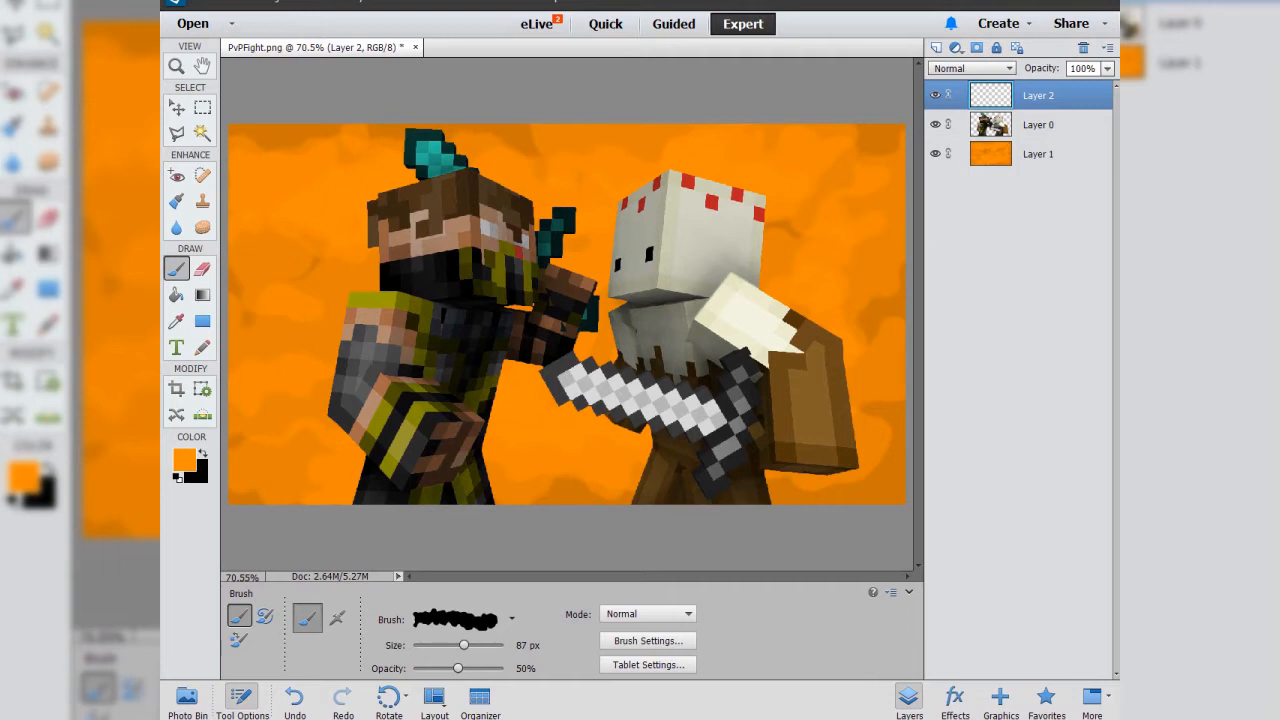
left_click(184, 459)
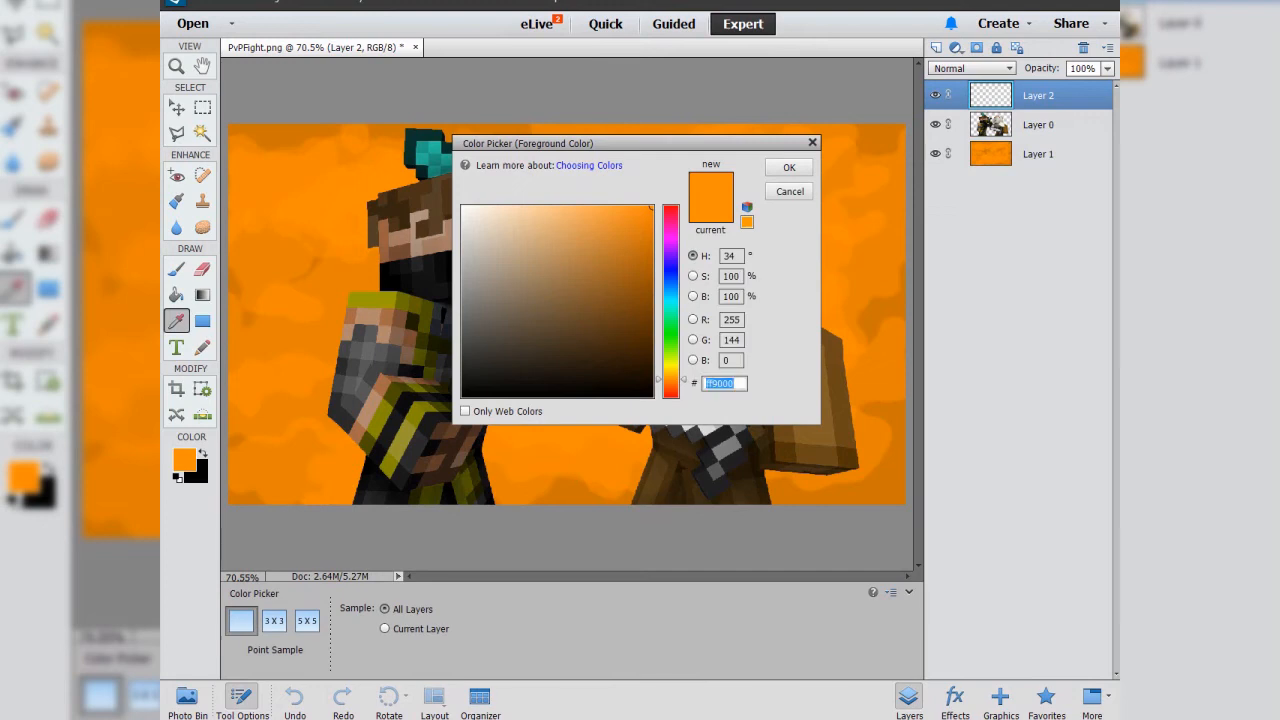
left_click_drag(604, 208, 589, 206)
left_click(789, 167)
Paint pale orange smoke on the new layer over the lower half of both characters and up the image's sides.
mouse_move(250, 370)
left_mouse_down()
mouse_move(325, 470)
mouse_move(365, 485)
mouse_move(505, 430)
mouse_move(700, 475)
left_mouse_up()
mouse_move(520, 460)
left_mouse_down()
mouse_move(760, 400)
mouse_move(810, 470)
mouse_move(870, 455)
mouse_move(890, 370)
left_mouse_up()
left_click_drag(275, 300, 238, 485)
mouse_move(885, 300)
left_mouse_down()
mouse_move(868, 355)
mouse_move(880, 240)
left_mouse_up()
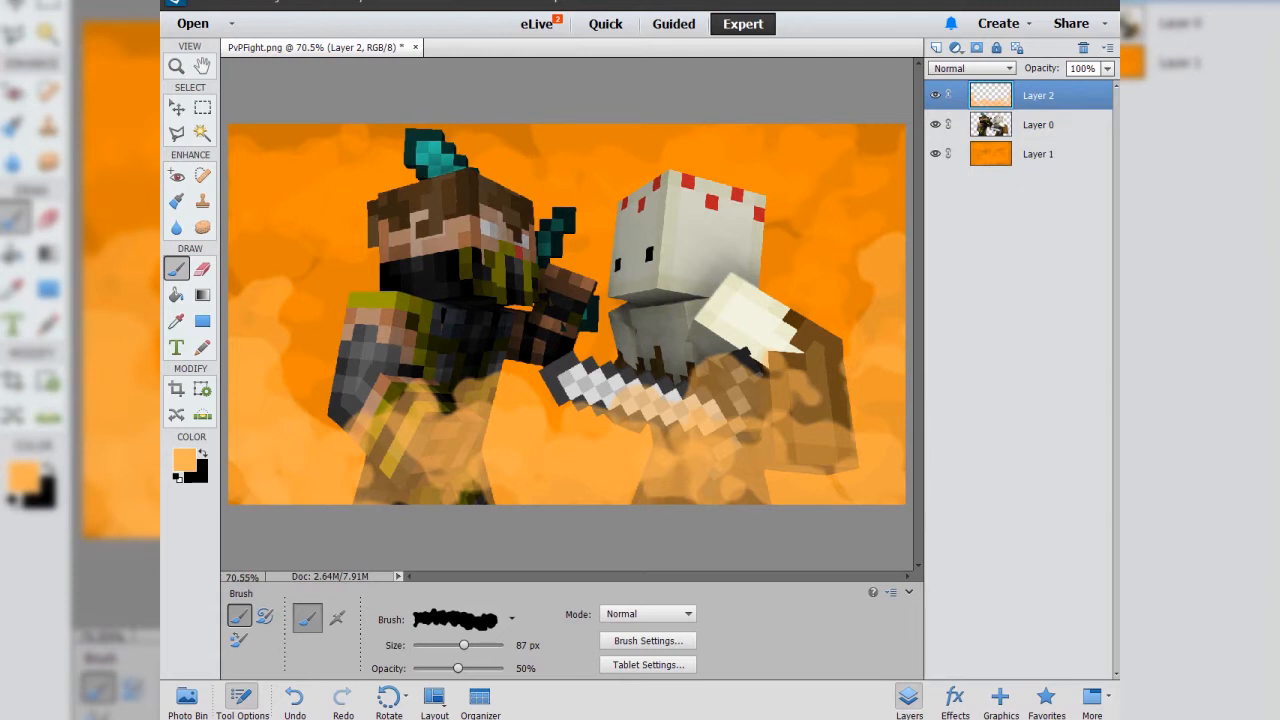
Add another new layer on top and hide the smoke layer, Layer 2.
left_click(936, 47)
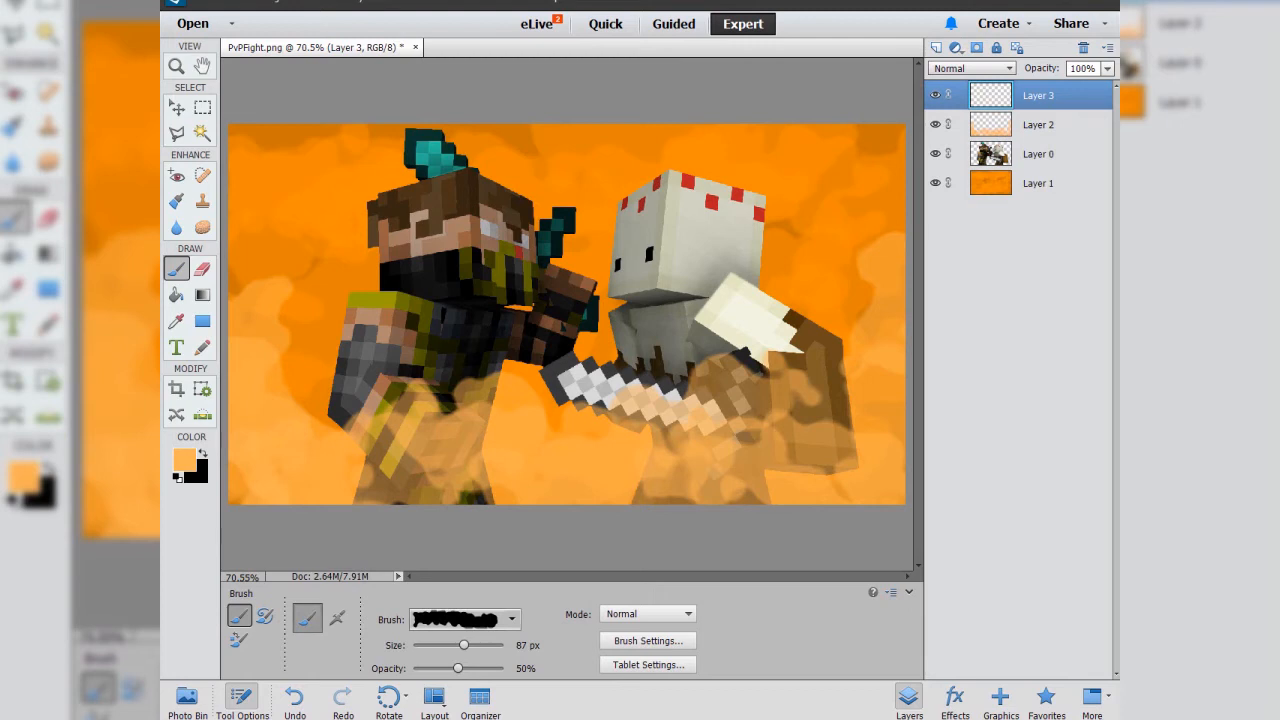
left_click(511, 619)
left_click(466, 446)
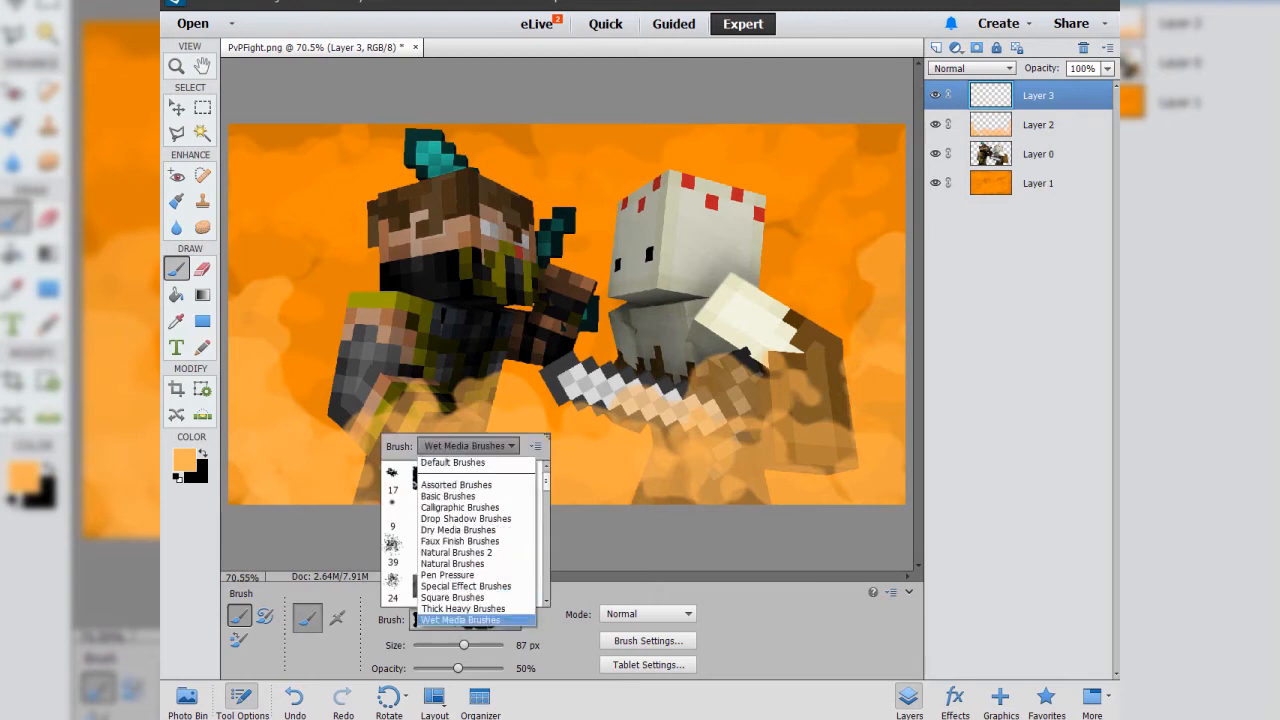
key("Escape")
left_click(935, 124)
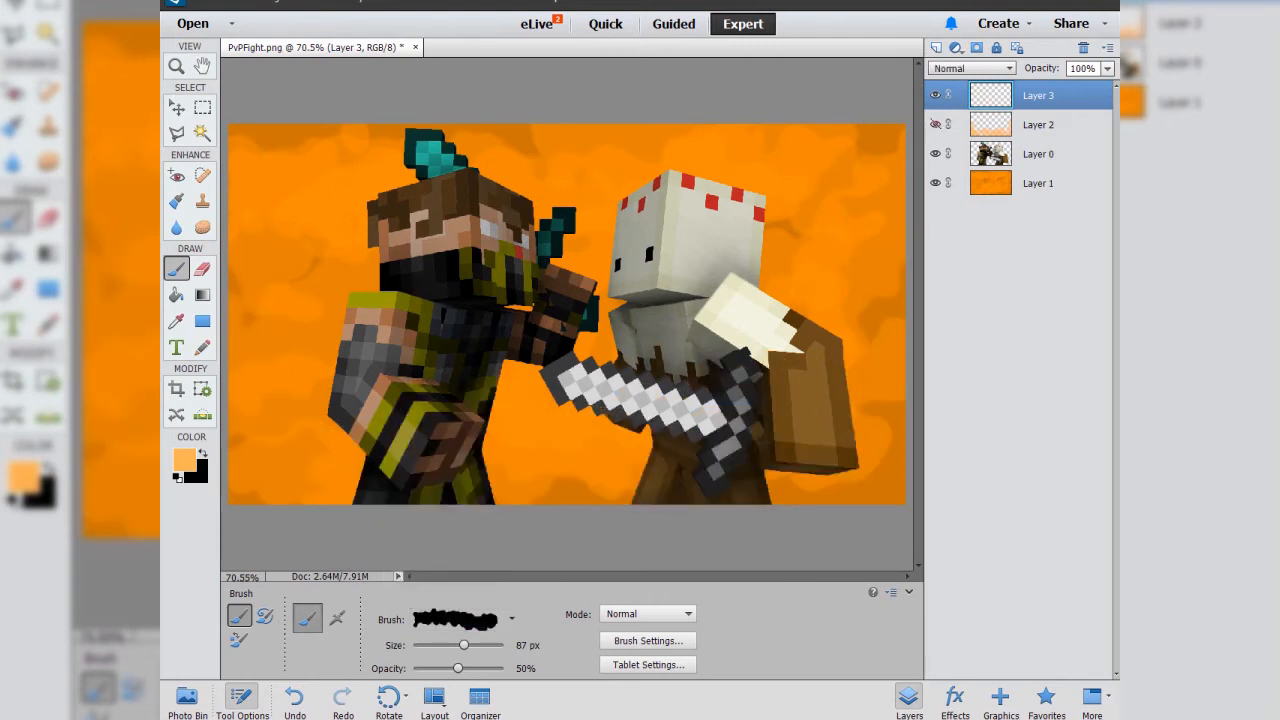
Choose the 5 px round brush from the Default Brushes and enlarge it to 99 px.
left_click(511, 619)
left_click(466, 446)
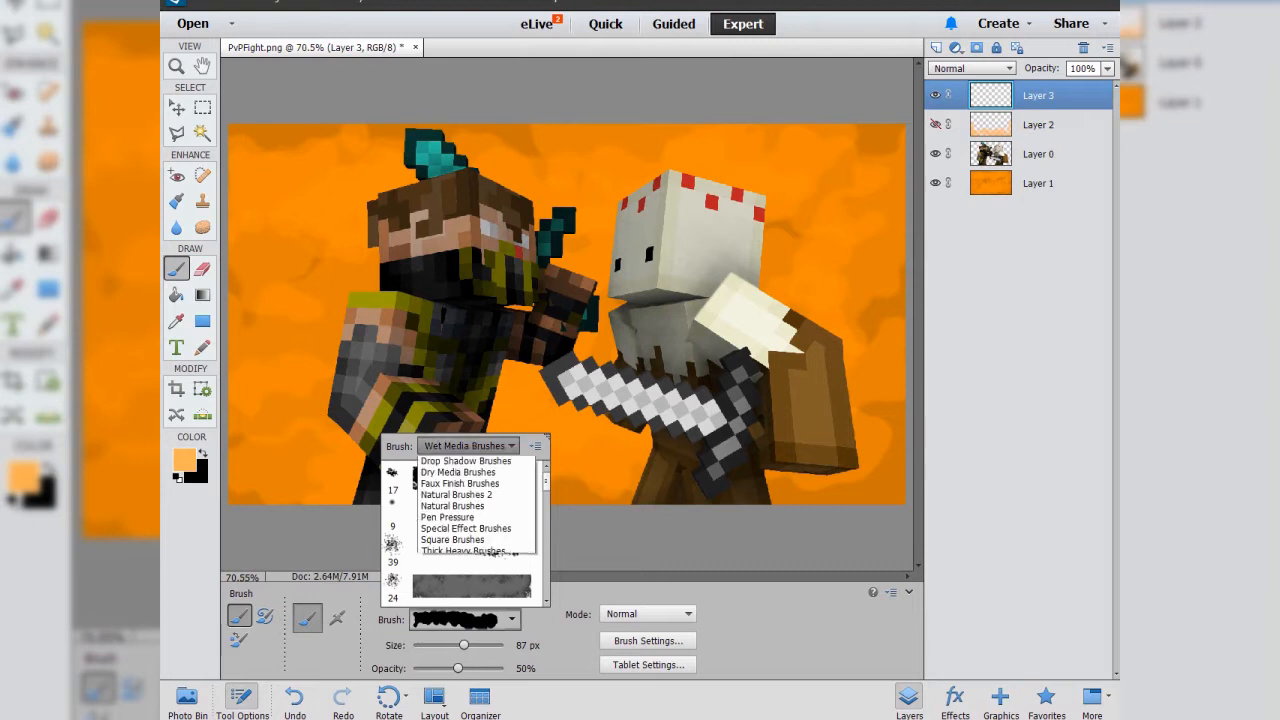
left_click(453, 462)
left_click(461, 549)
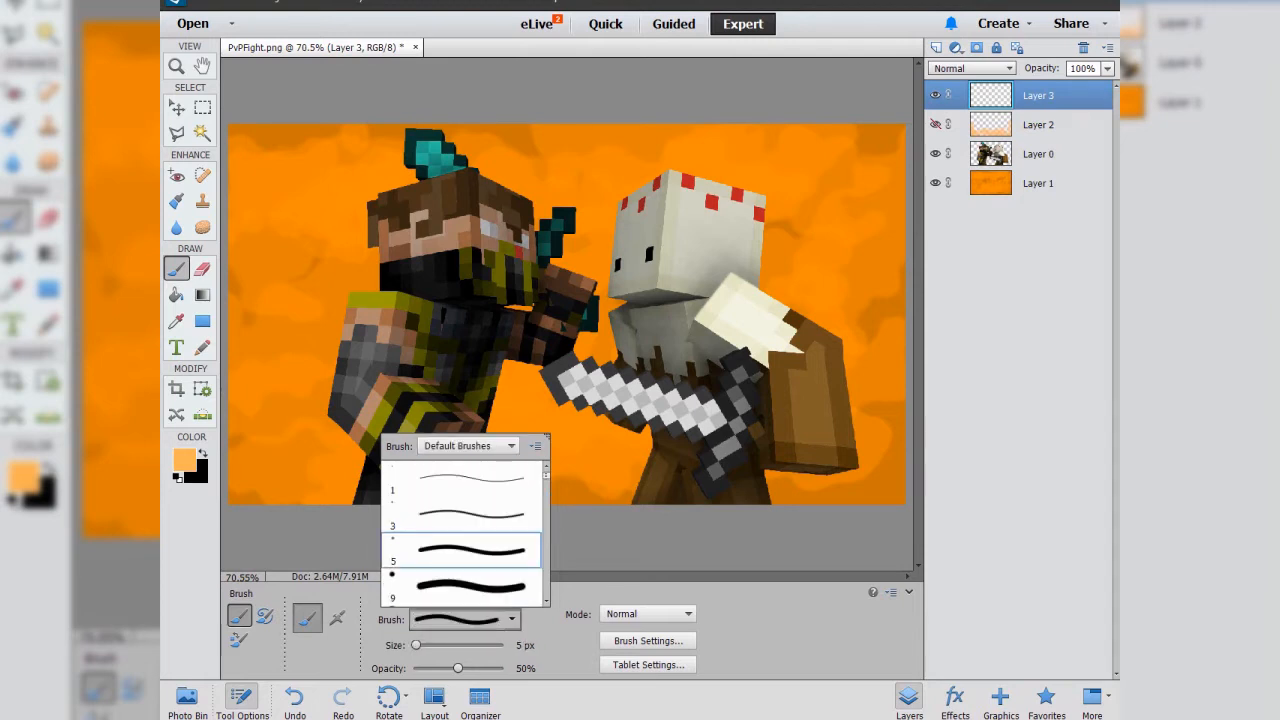
left_click_drag(416, 645, 468, 645)
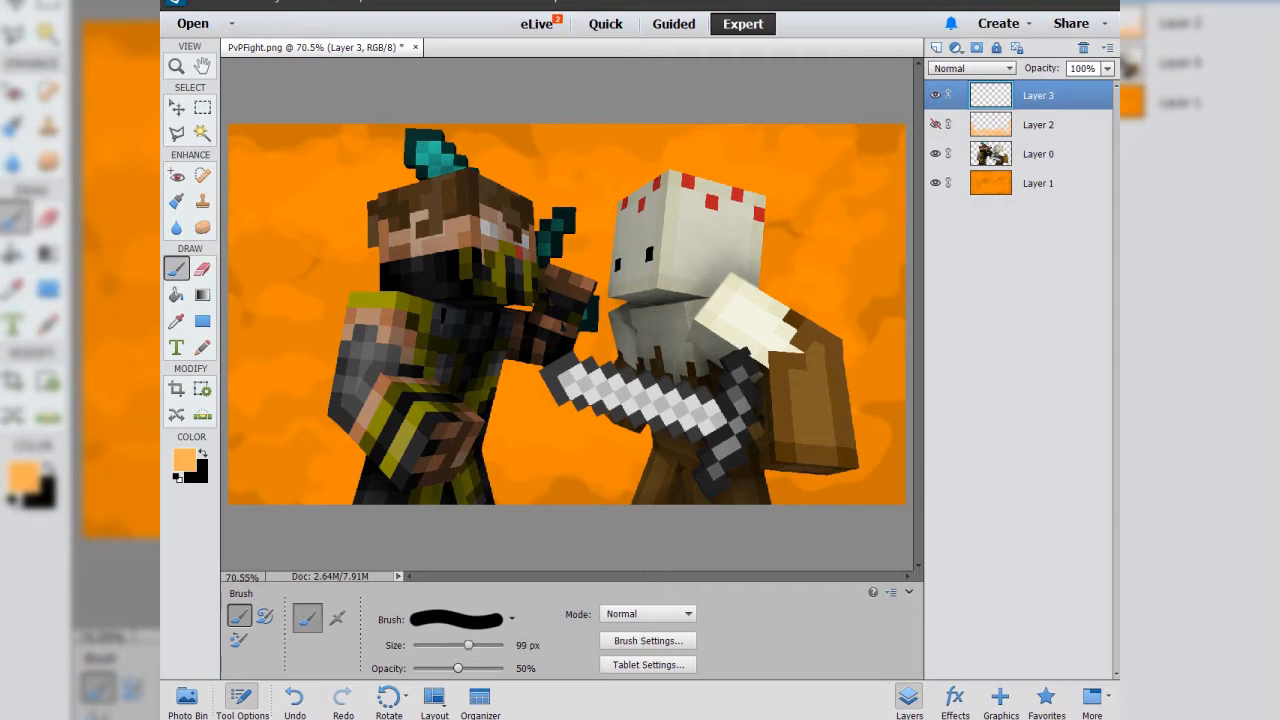
Dab overlapping pale orange circles on Layer 3 along the image's lower edge and a little up both sides.
left_click(253, 395)
left_click(252, 443)
left_click(281, 427)
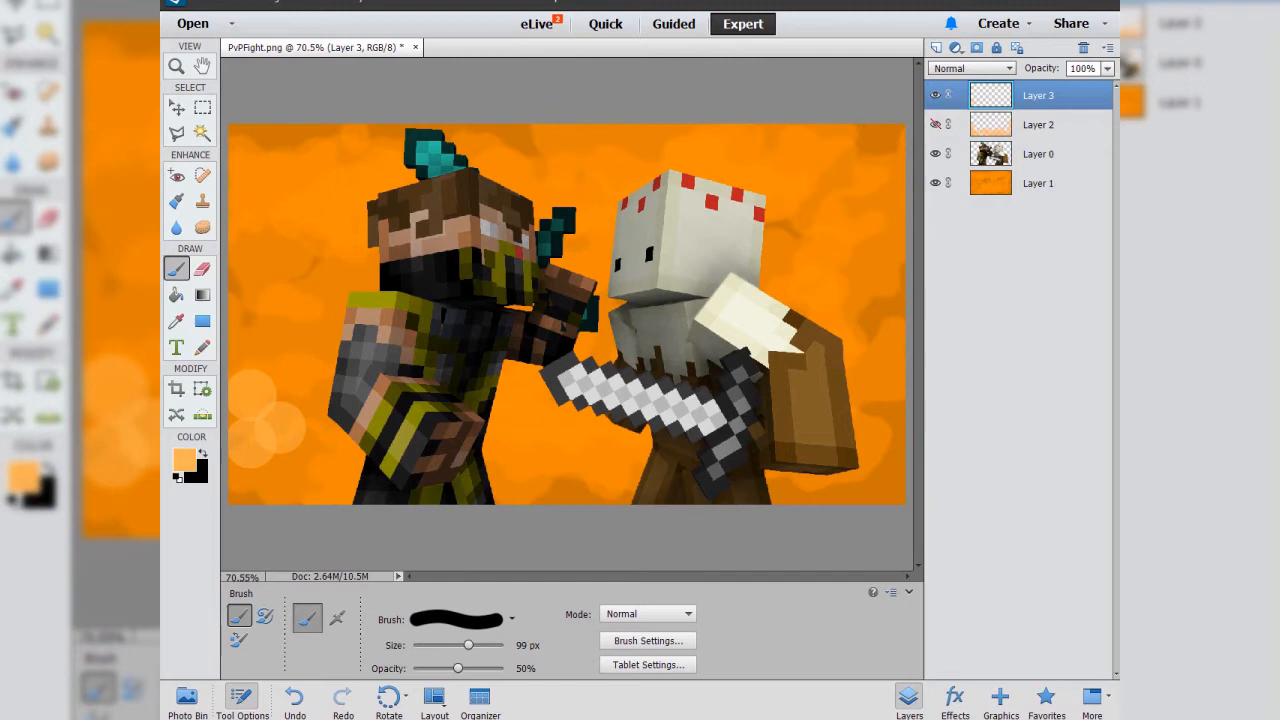
left_click(292, 457)
left_click(260, 479)
left_click(282, 495)
left_click(332, 474)
left_click(337, 493)
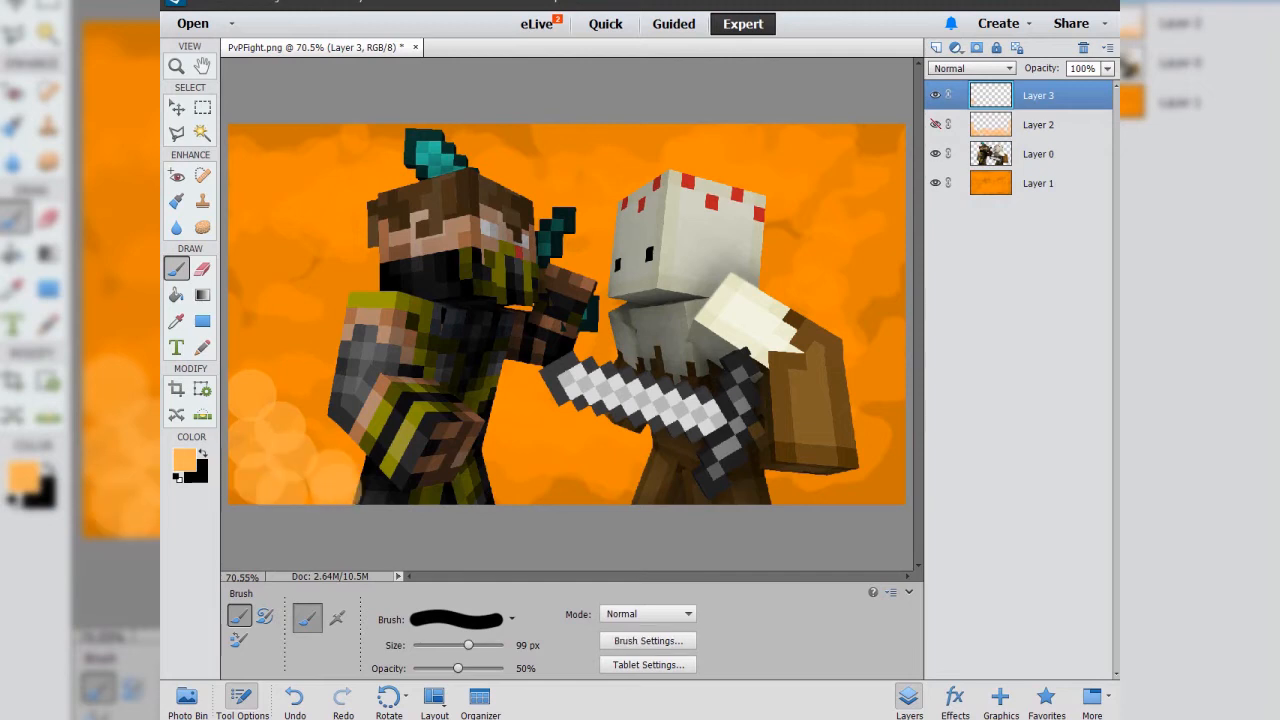
left_click(356, 468)
left_click(326, 489)
left_click(383, 491)
left_click(403, 469)
left_click(405, 489)
left_click(443, 489)
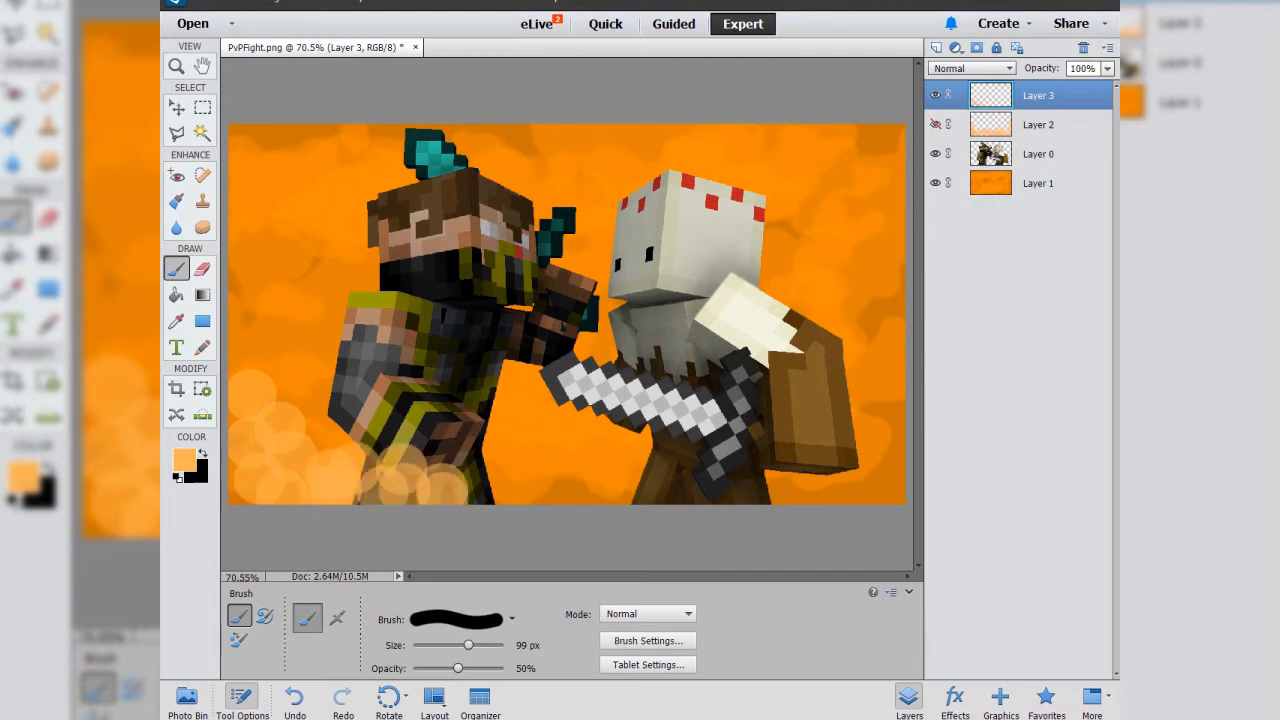
left_click(452, 459)
left_click(485, 479)
left_click(547, 477)
left_click(585, 475)
left_click(604, 455)
left_click(609, 483)
left_click(648, 490)
left_click(670, 461)
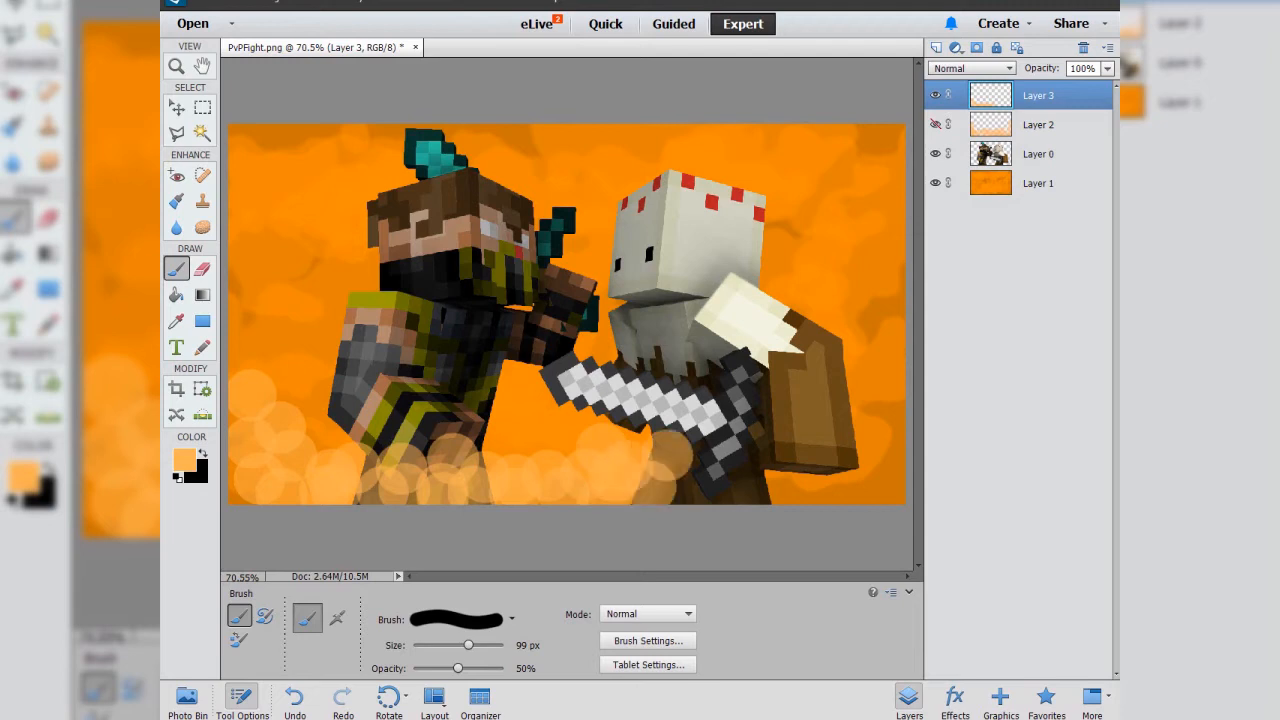
left_click(697, 479)
left_click(725, 460)
left_click(773, 484)
left_click(778, 472)
left_click(797, 480)
left_click(829, 435)
left_click(840, 481)
left_click(876, 434)
left_click(876, 472)
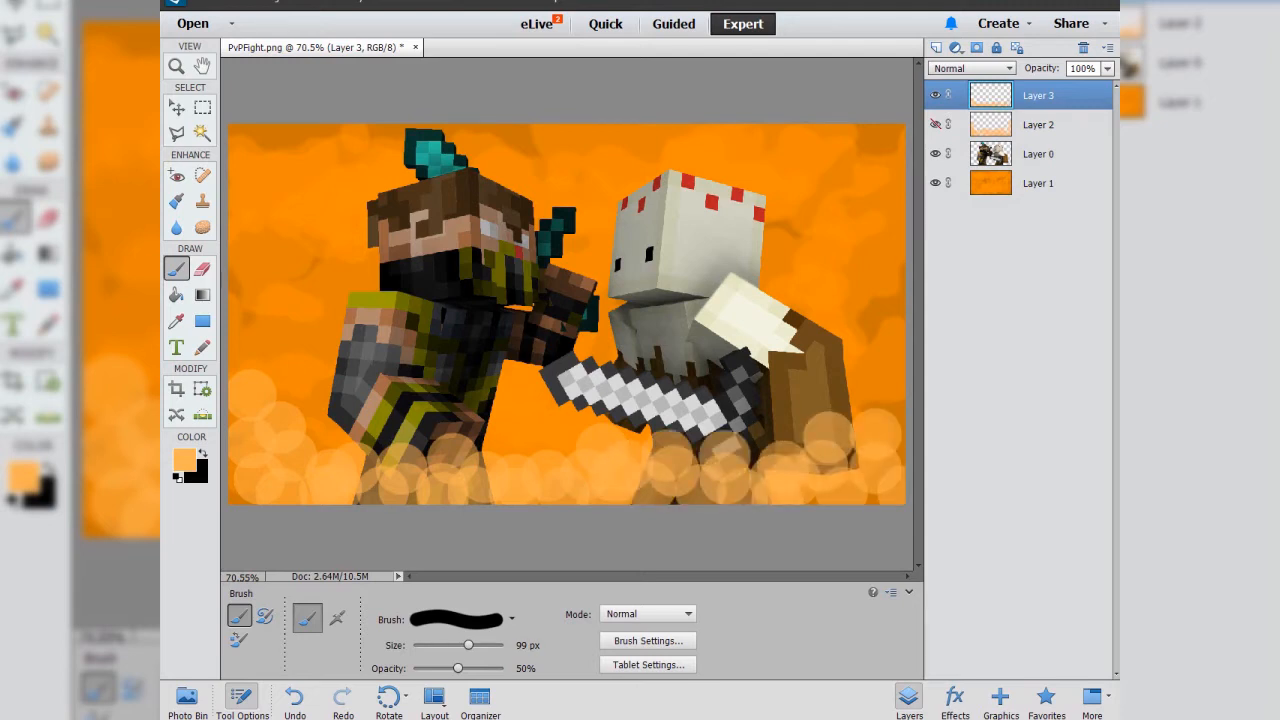
left_click(890, 400)
left_click(815, 457)
left_click(882, 396)
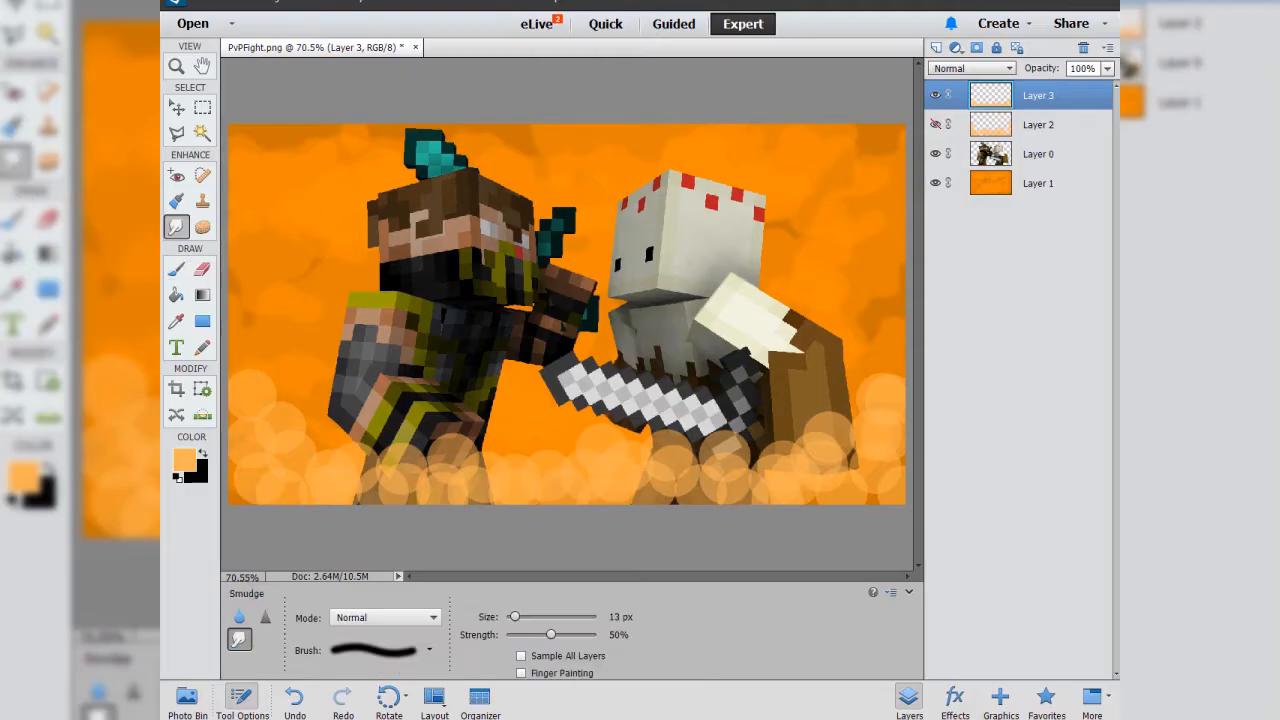
Smudge the pale orange circles on Layer 3 into wispy smoke with the Smudge tool at 101 px.
key("bracketright")
key("bracketright")
key("bracketright")
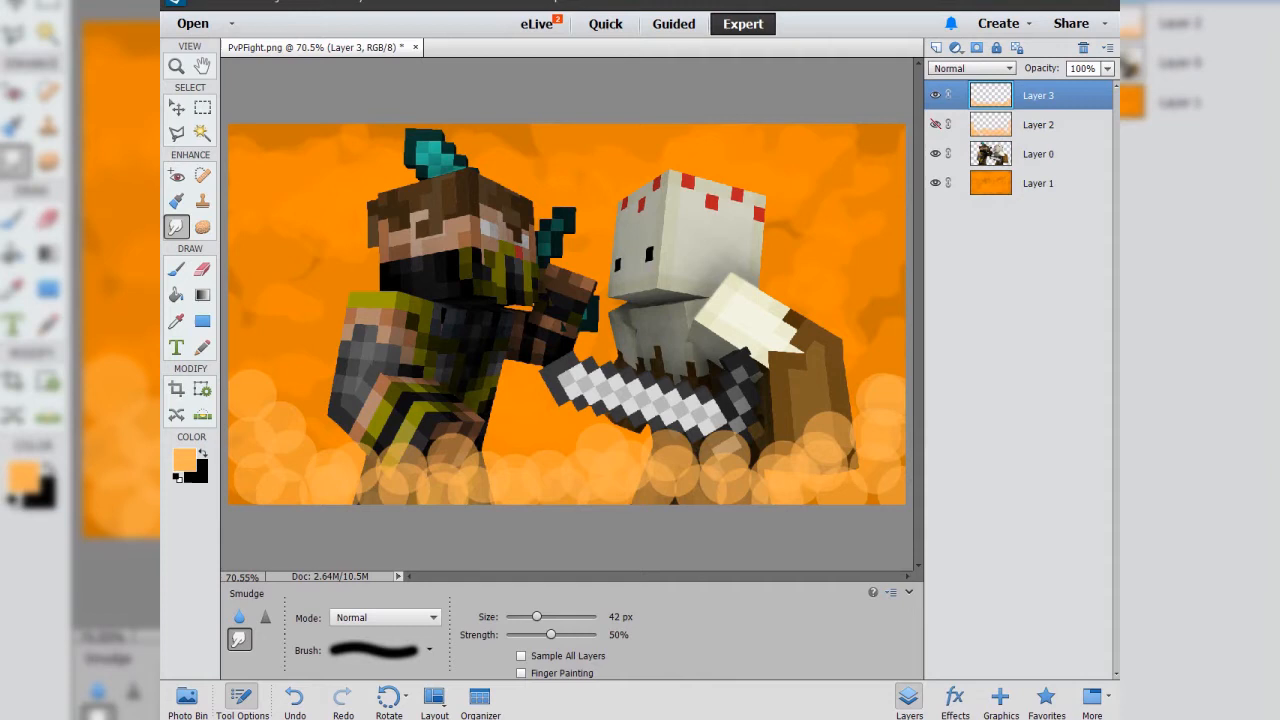
key("bracketright")
key("bracketright")
key("bracketright")
key("bracketright")
key("bracketright")
key("bracketright")
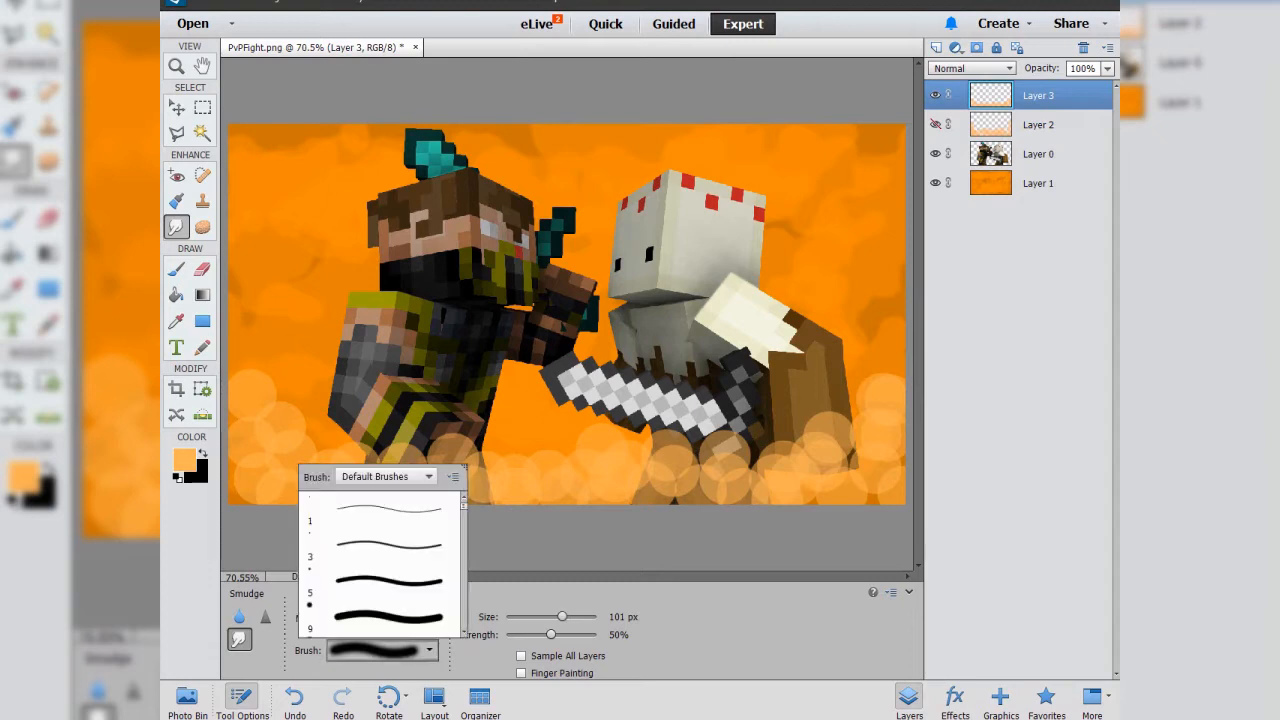
mouse_move(300, 465)
left_mouse_down()
mouse_move(250, 385)
mouse_move(245, 490)
mouse_move(395, 460)
mouse_move(390, 485)
mouse_move(530, 462)
mouse_move(410, 445)
left_mouse_up()
mouse_move(265, 430)
left_mouse_down()
mouse_move(280, 420)
mouse_move(490, 470)
left_mouse_up()
mouse_move(585, 445)
left_mouse_down()
mouse_move(485, 497)
mouse_move(720, 478)
mouse_move(685, 444)
mouse_move(735, 460)
mouse_move(860, 455)
mouse_move(885, 390)
mouse_move(740, 462)
mouse_move(840, 452)
mouse_move(780, 448)
mouse_move(745, 485)
mouse_move(785, 488)
mouse_move(878, 470)
mouse_move(880, 375)
mouse_move(878, 485)
left_mouse_up()
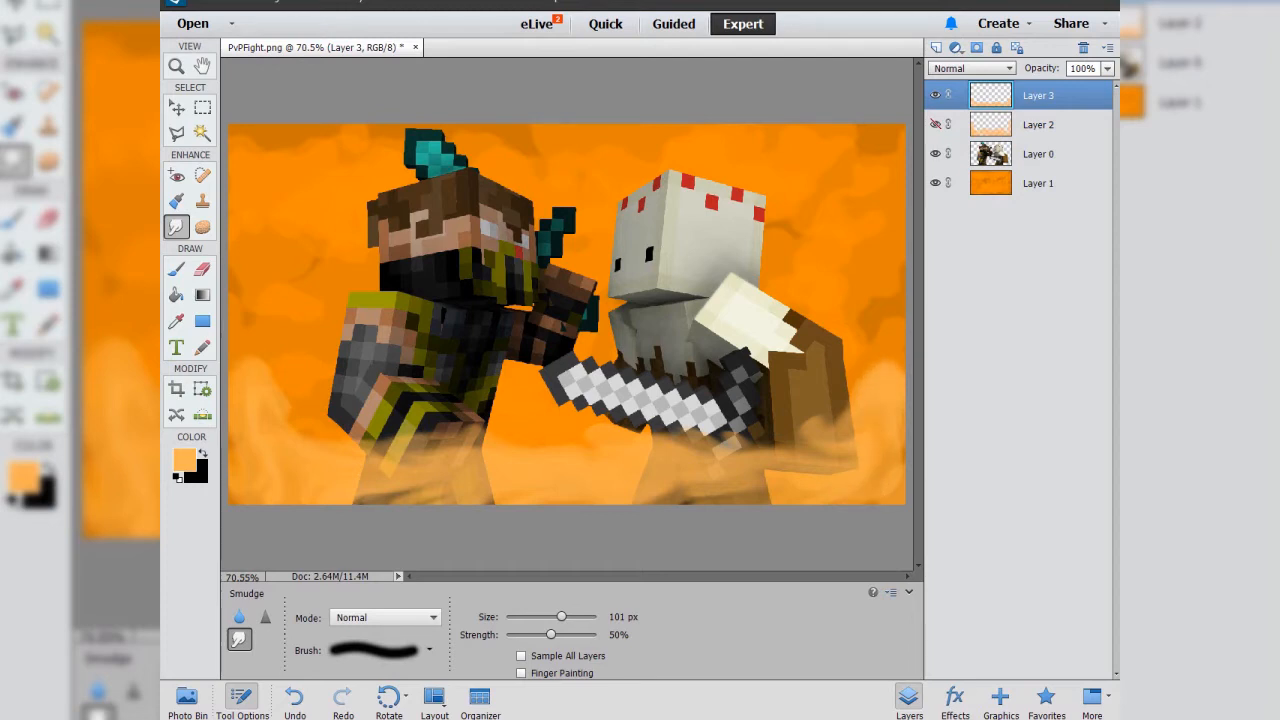
Show Layer 2 again and delete the smudged smoke layer, Layer 3.
left_click(935, 124)
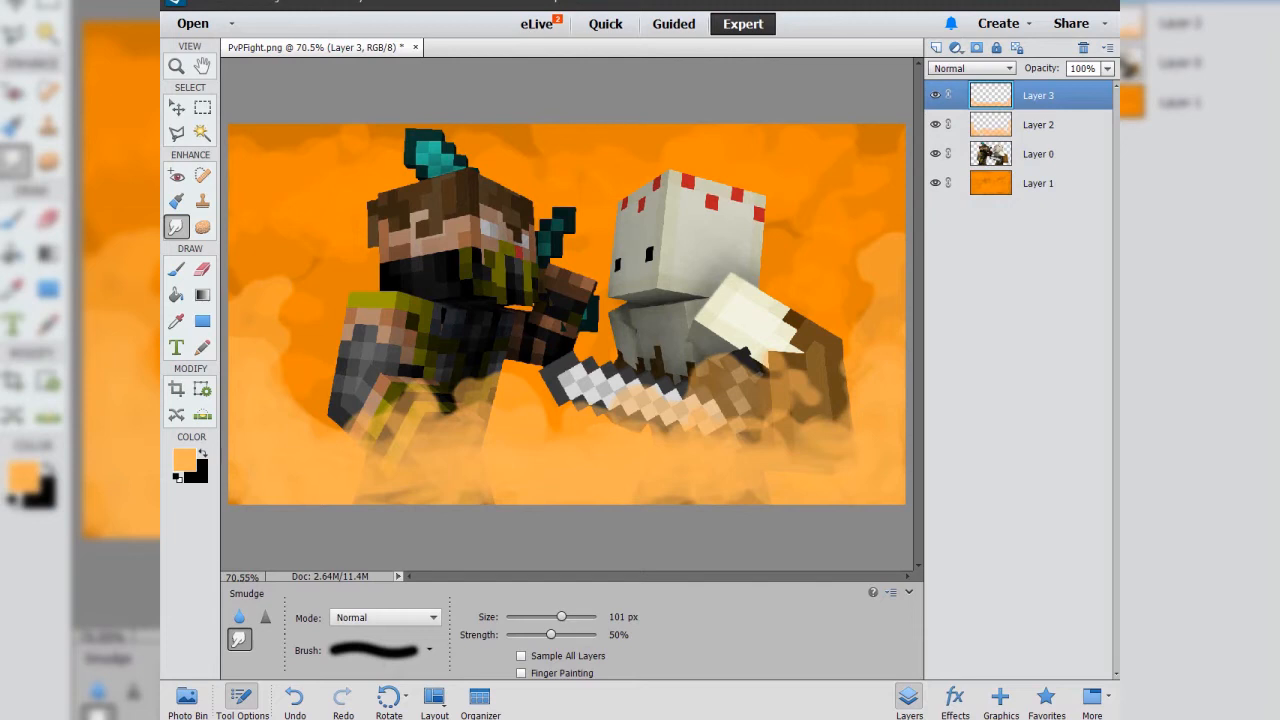
key("Delete")
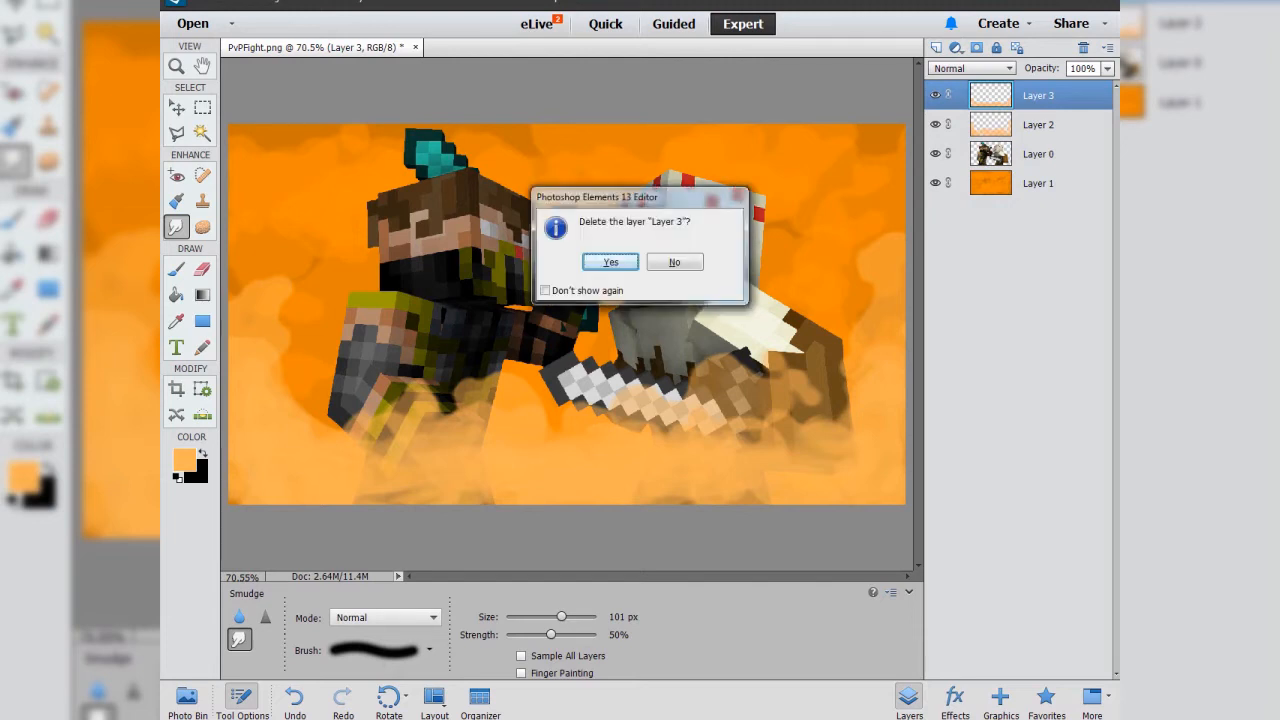
key("Return")
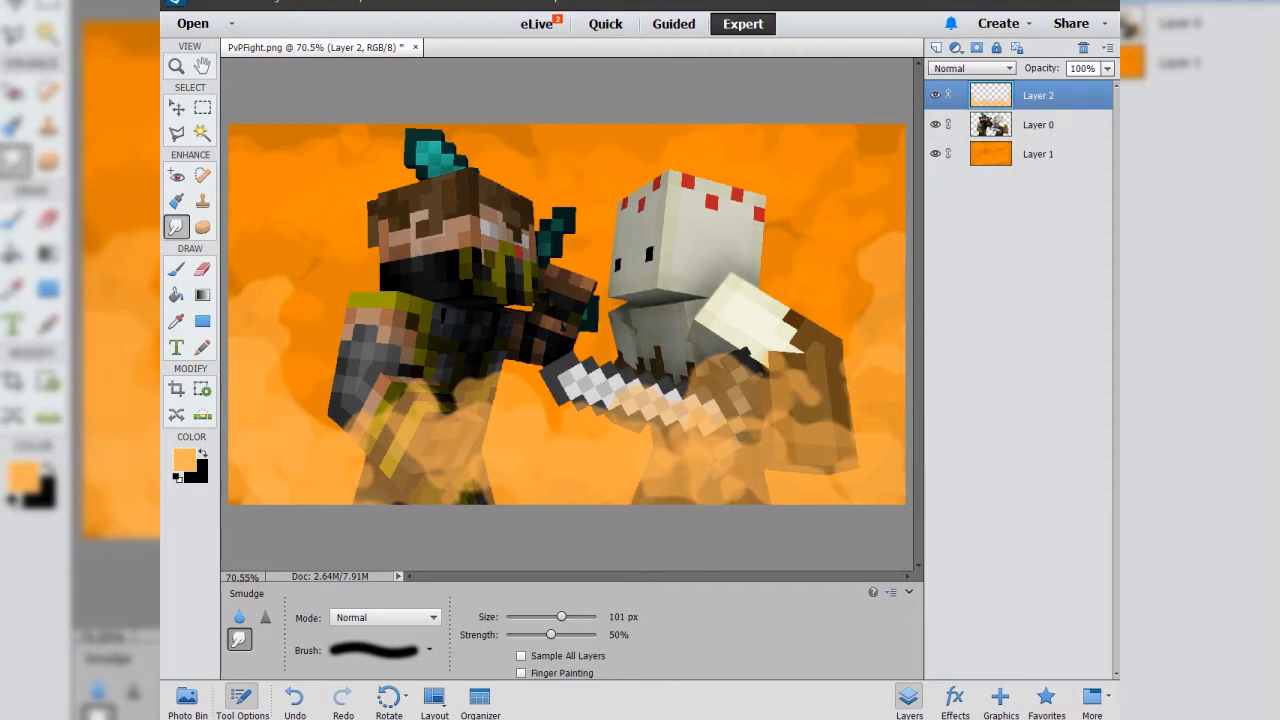
Scale the characters on Layer 0 down slightly, keeping them on the image's lower edge, and shift them slightly right.
left_click(1040, 126)
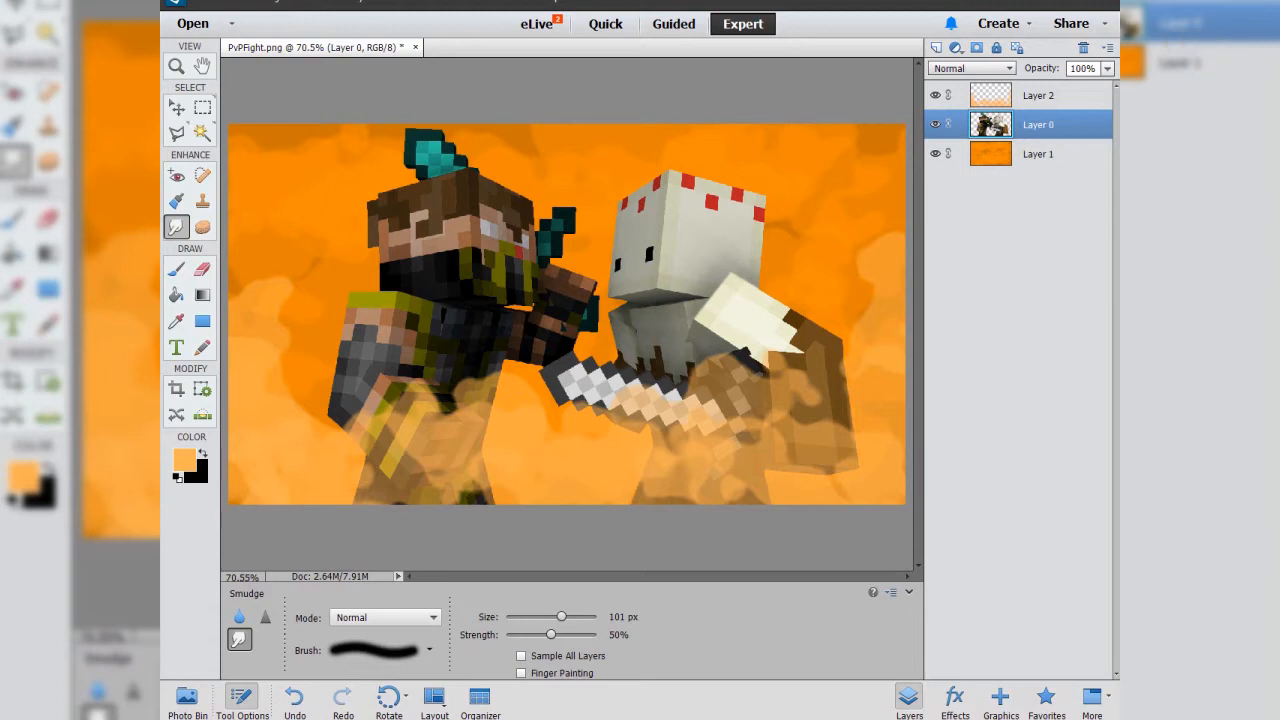
key("v")
key("ctrl+t")
left_click_drag(326, 128, 352, 148)
left_click_drag(605, 325, 611, 325)
key("Return")
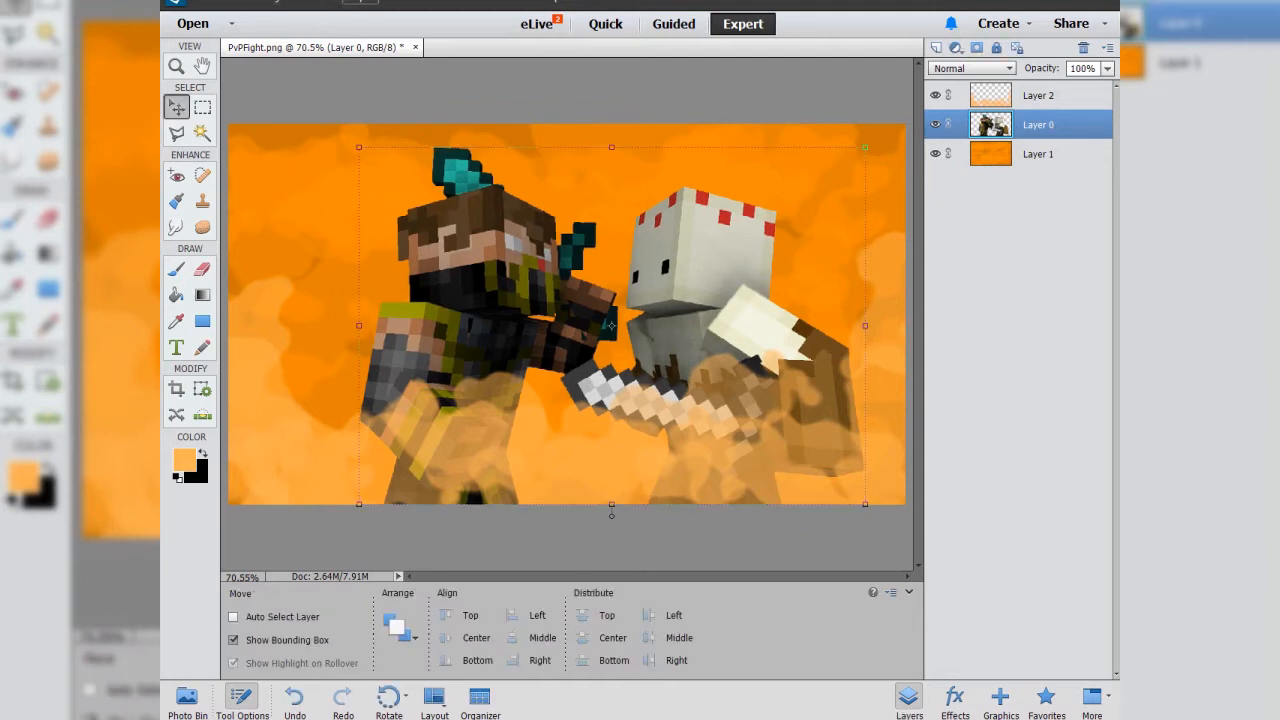
Add an outer glow of 48 px to the character layer through its style settings.
left_click(360, 2)
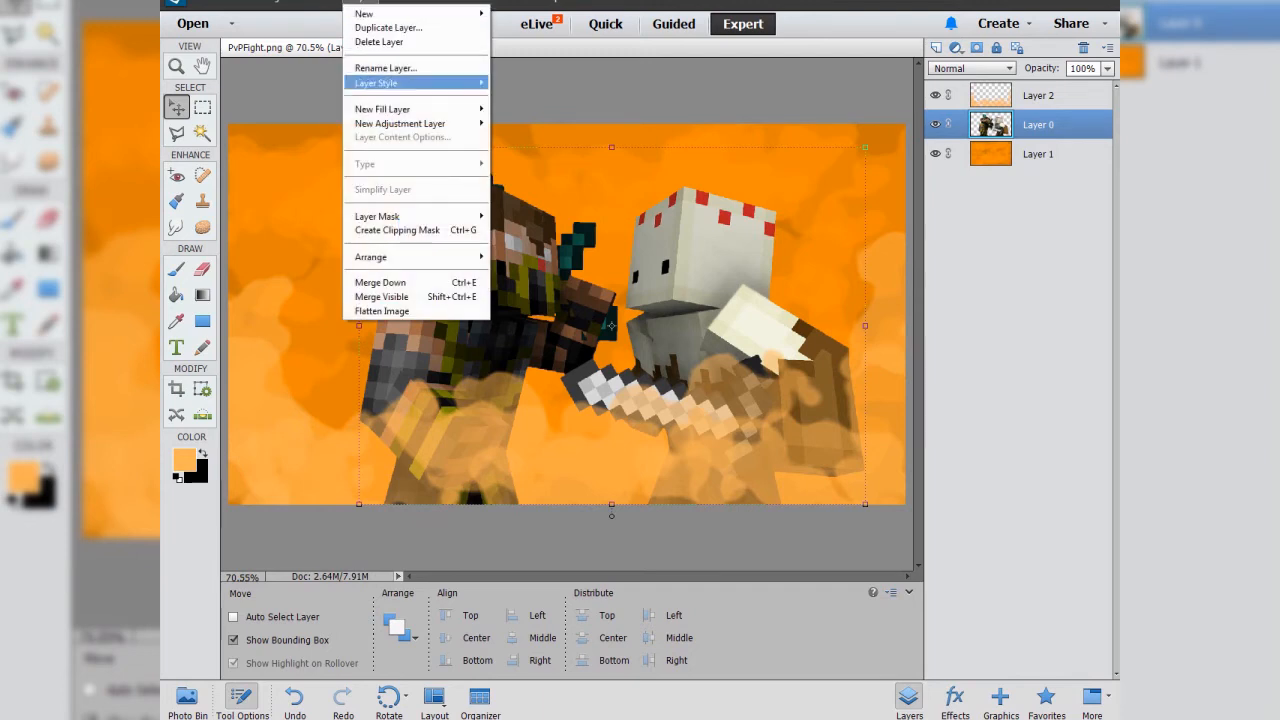
mouse_move(400, 83)
left_click(295, 82)
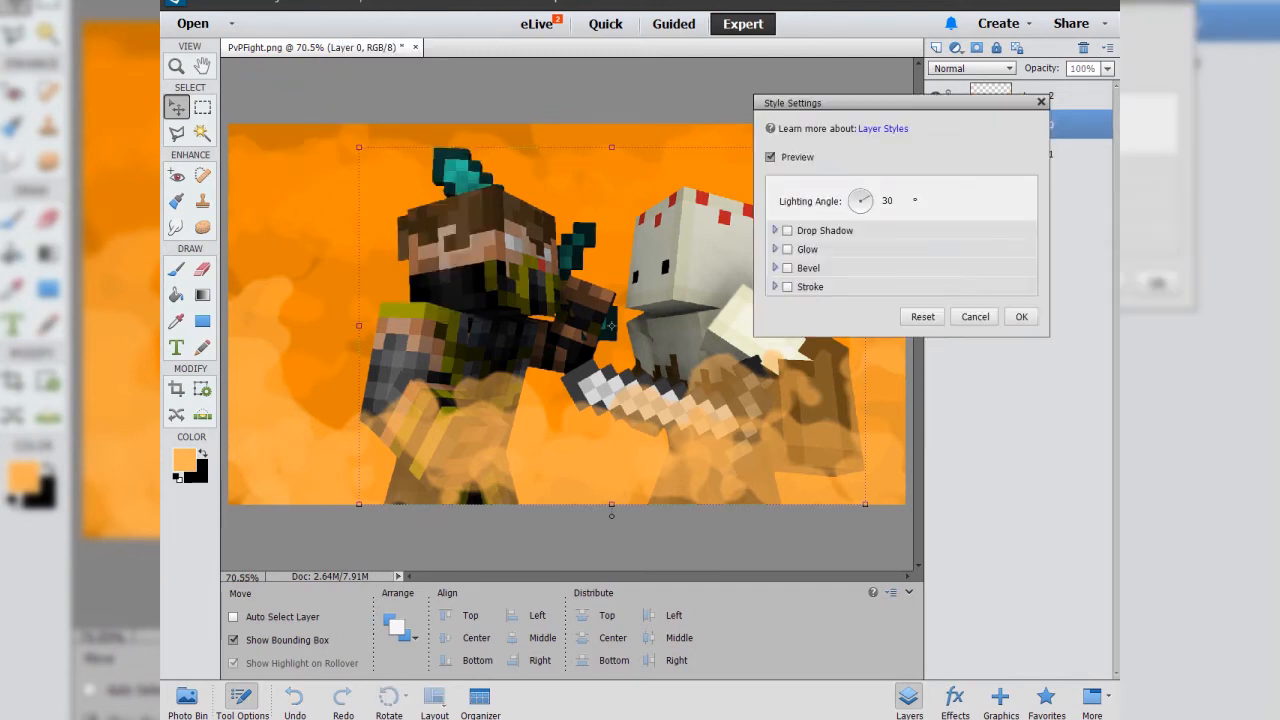
left_click(787, 249)
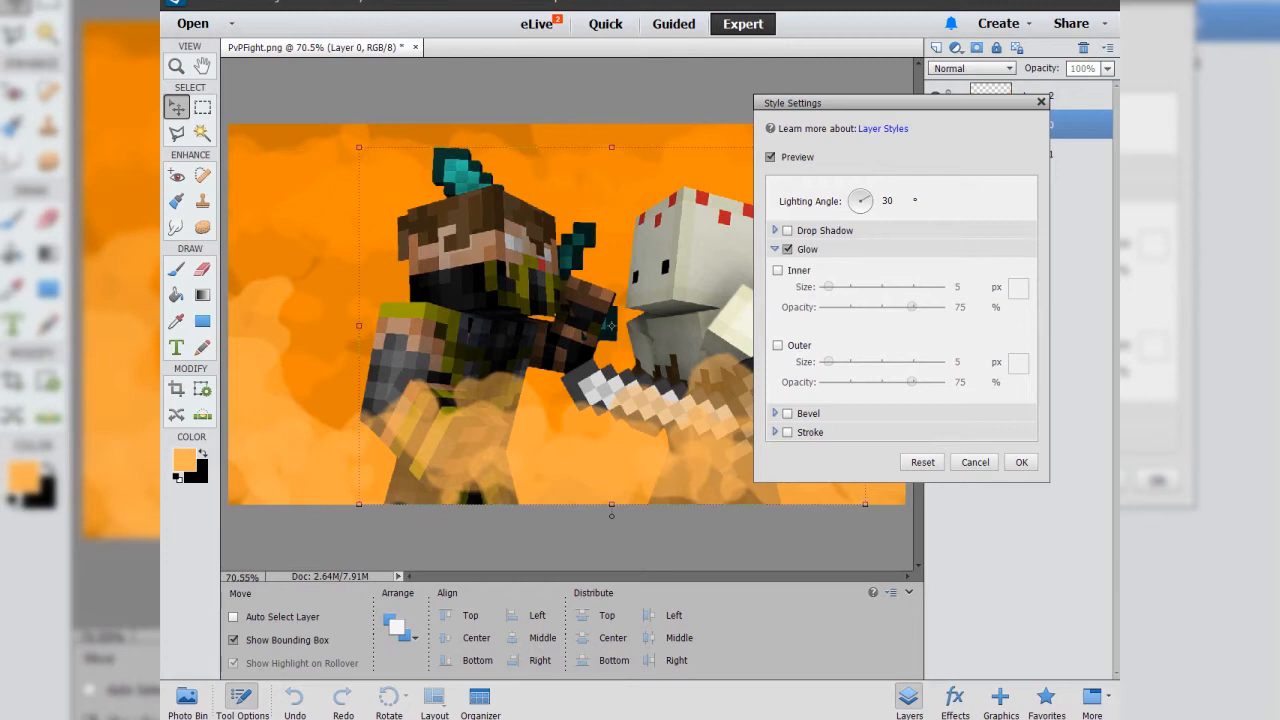
left_click_drag(828, 361, 843, 361)
Set the outer glow's colour to white, ffffff.
left_click(1018, 363)
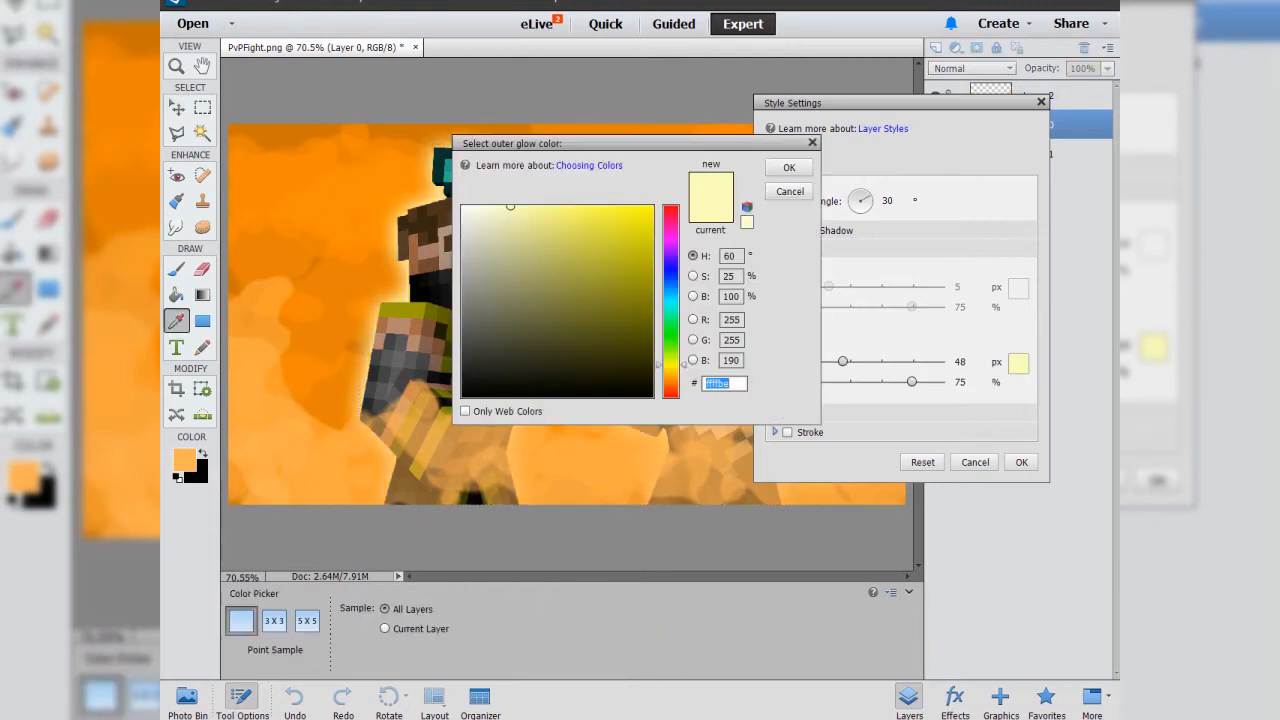
type("ffffff")
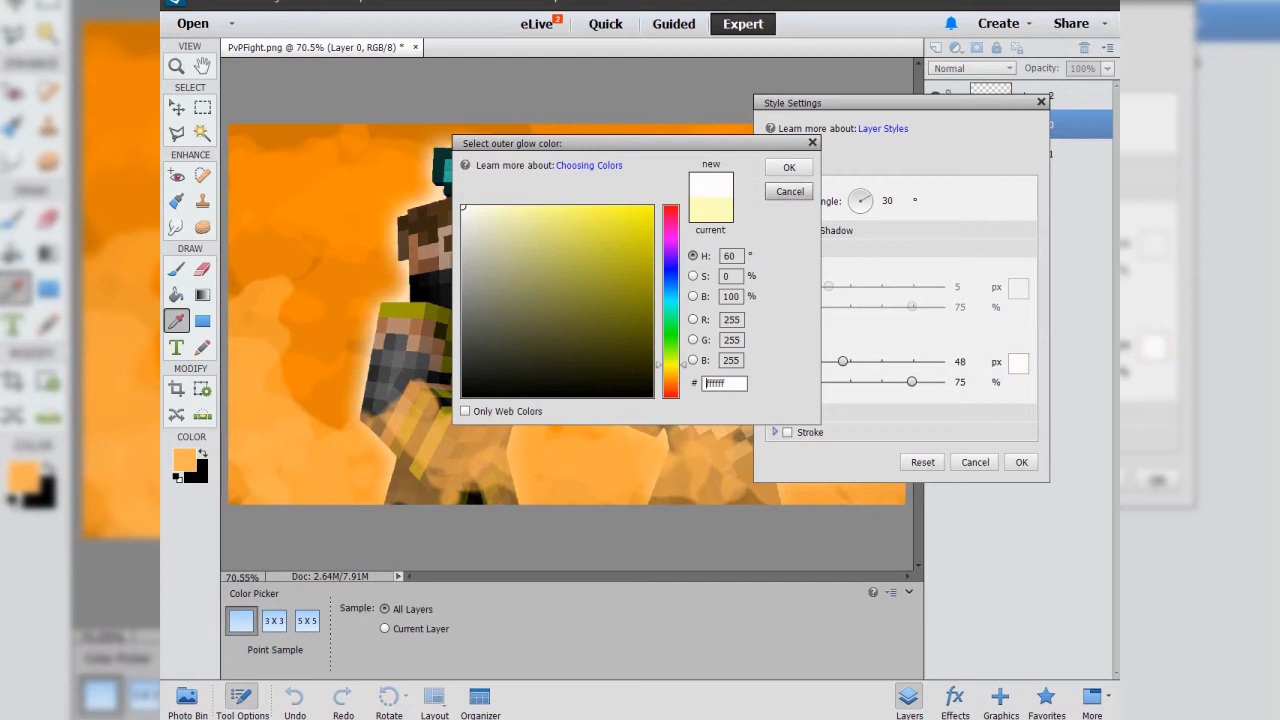
left_click(789, 167)
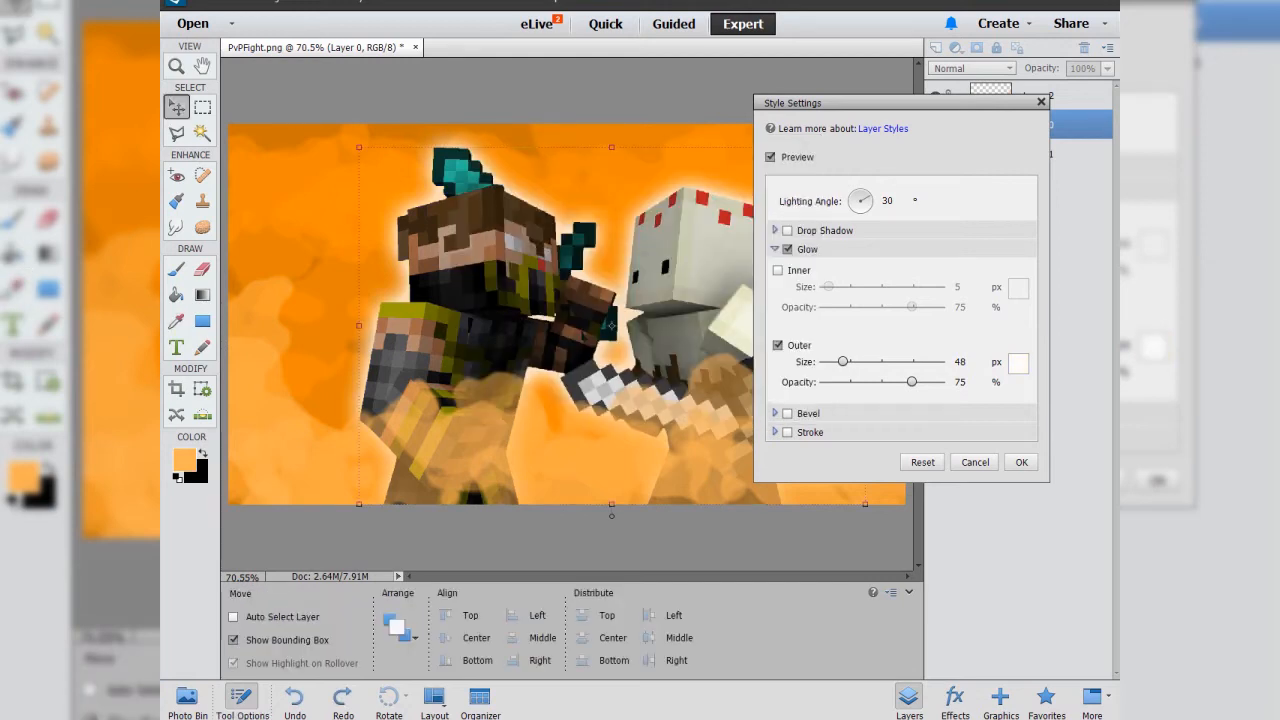
Set the outer glow's colour to pale orange, ffe9c6, and apply the layer style.
left_click(1018, 363)
type("ffe9c6")
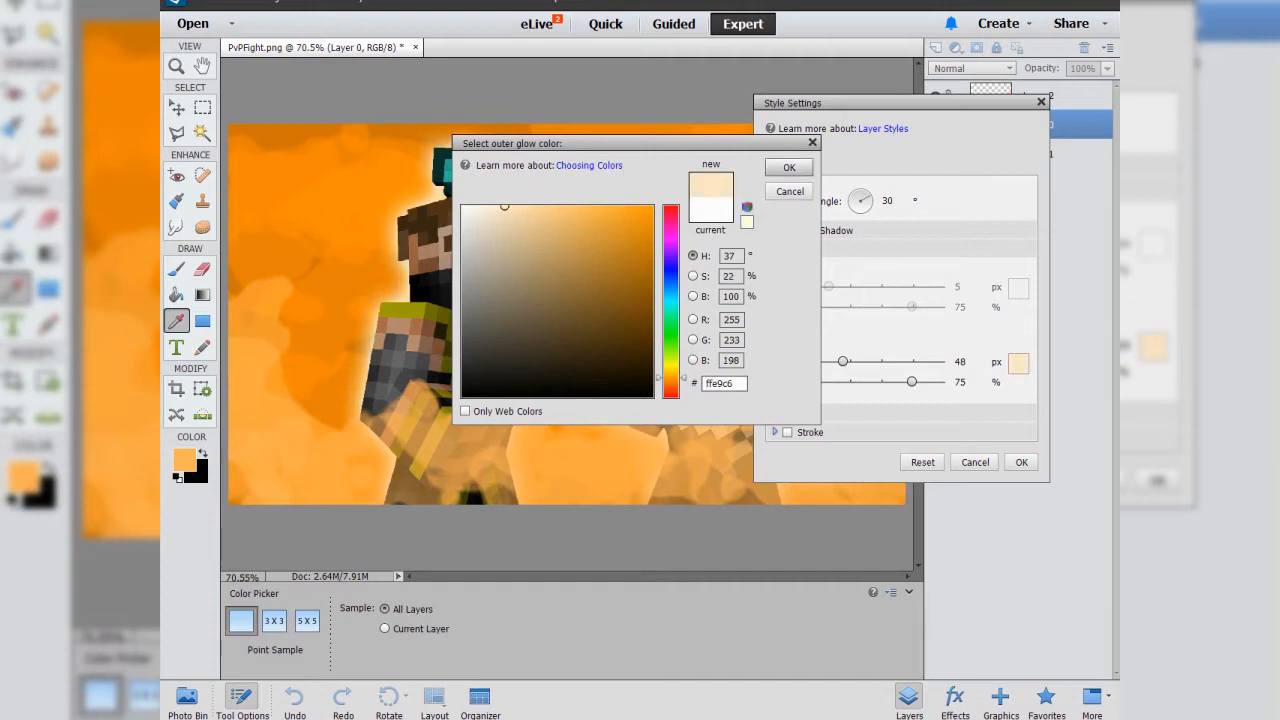
key("Return")
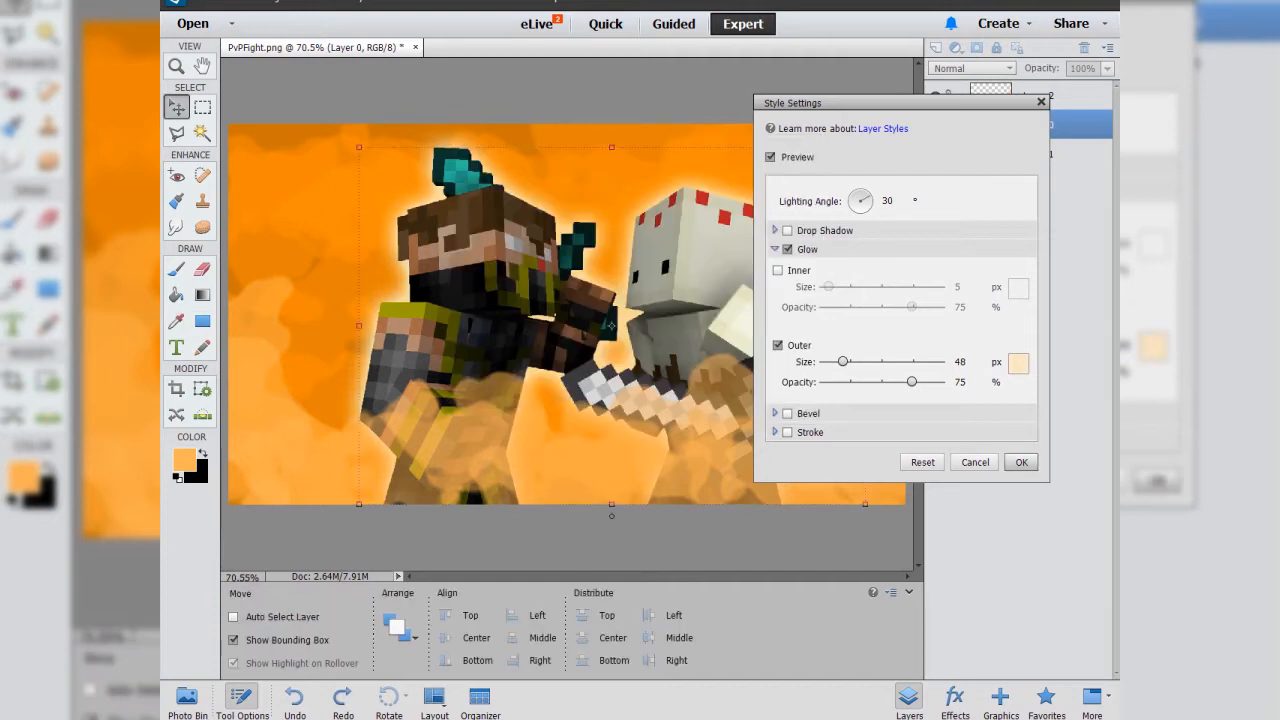
left_click(1021, 462)
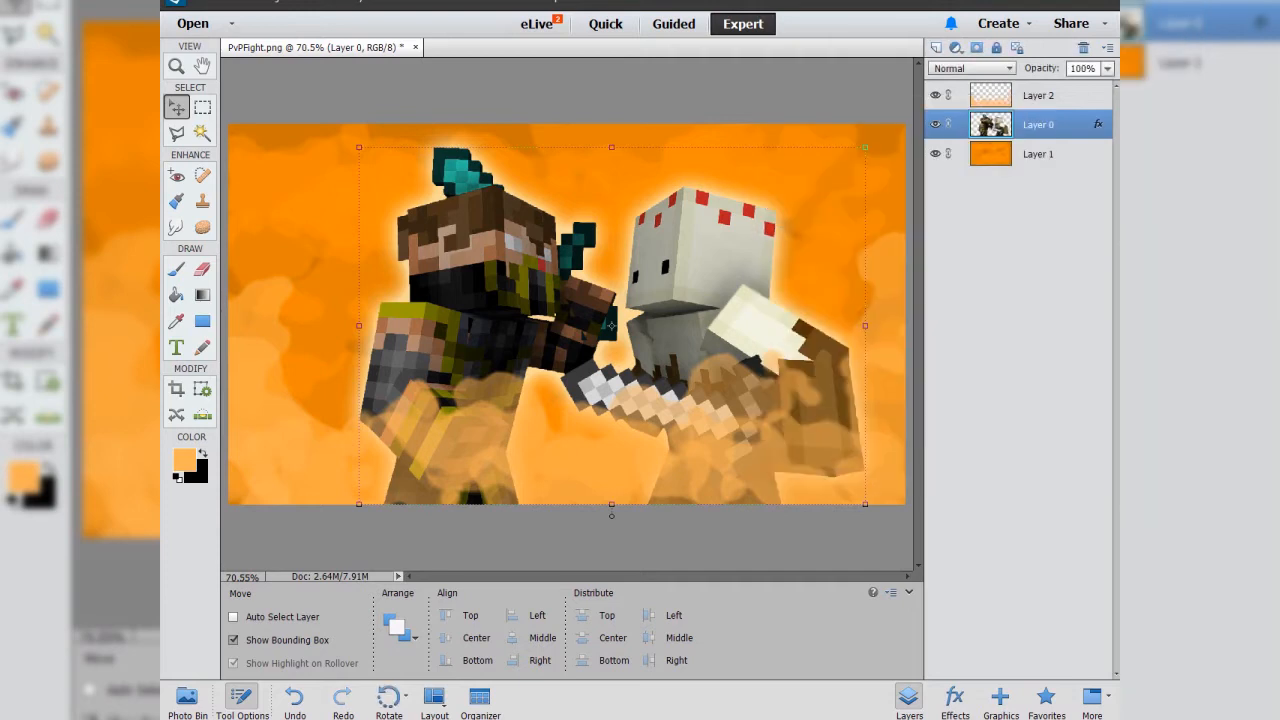
Add a new layer above Layer 2 and write "Champion League" across the characters in 150 pt Riffic Free Bold.
left_click(1038, 95)
left_click(936, 47)
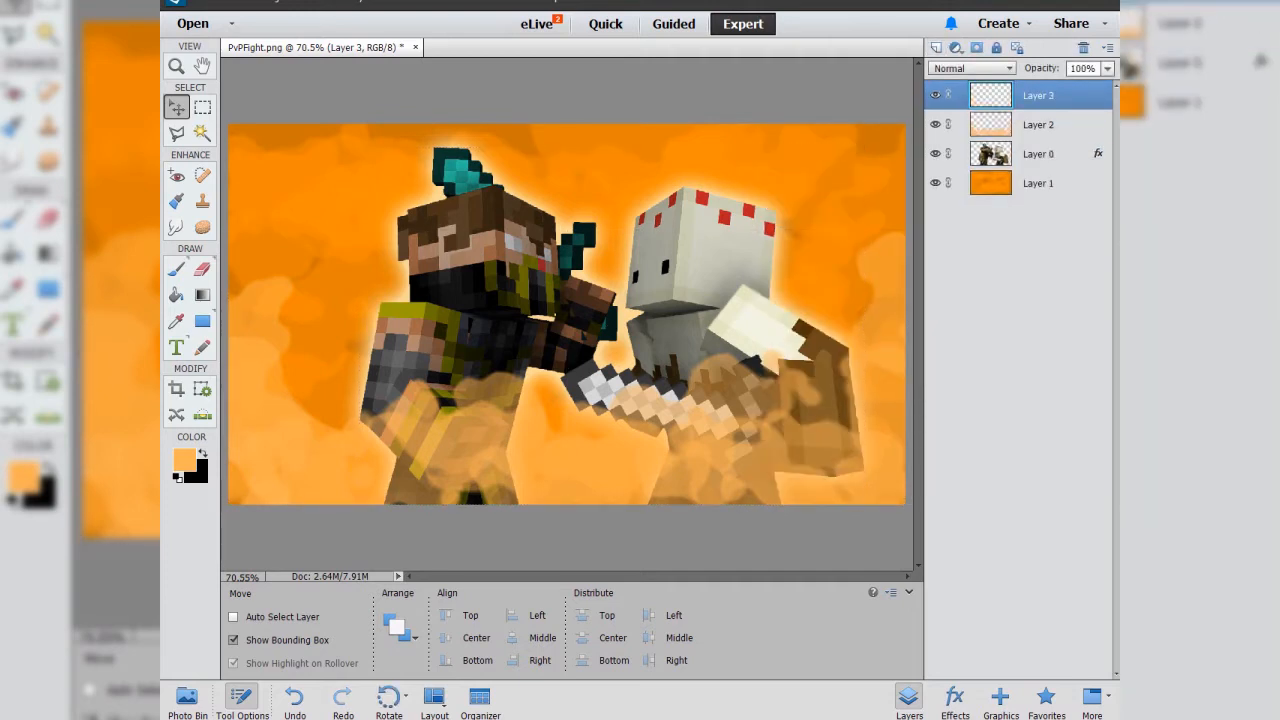
key("t")
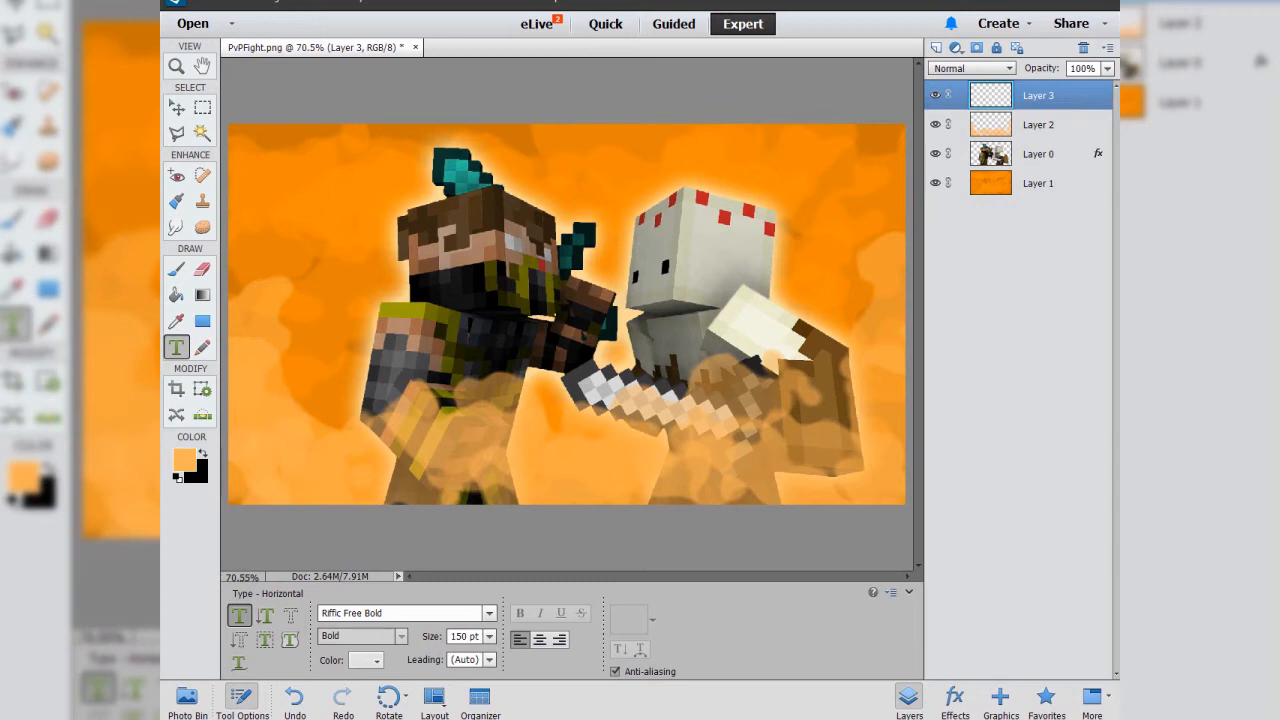
left_click(242, 347)
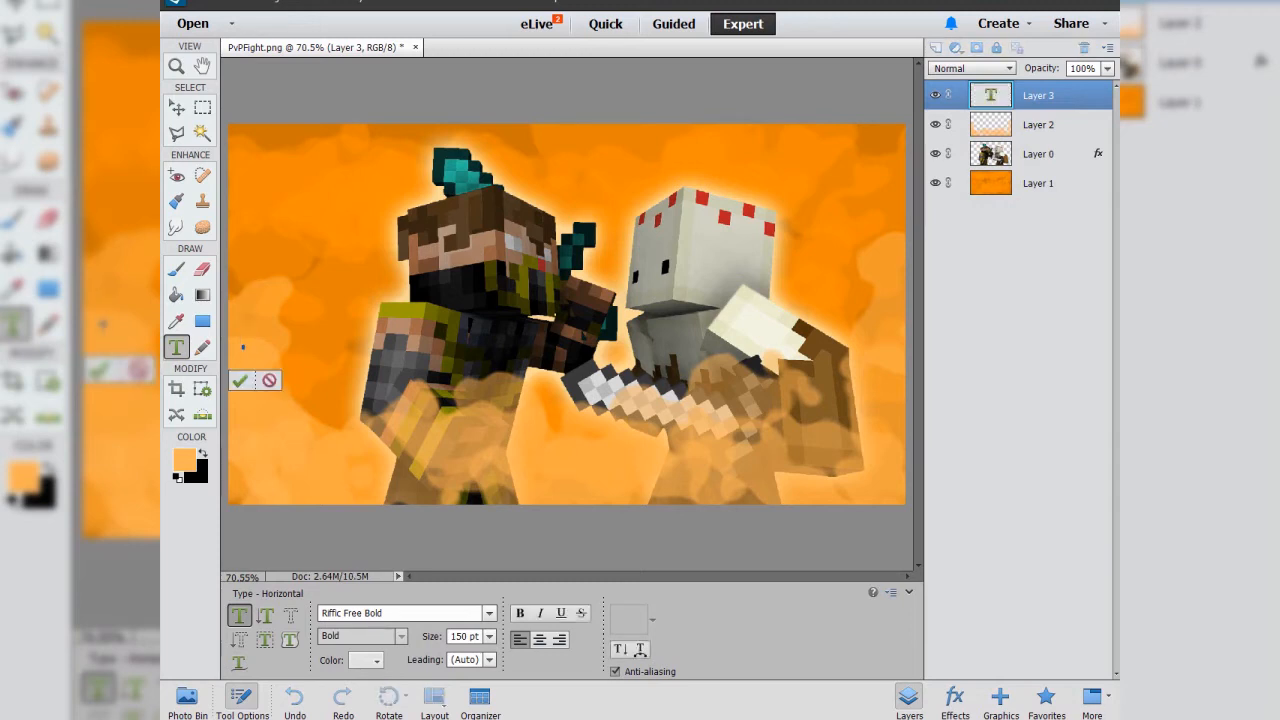
type("Cha")
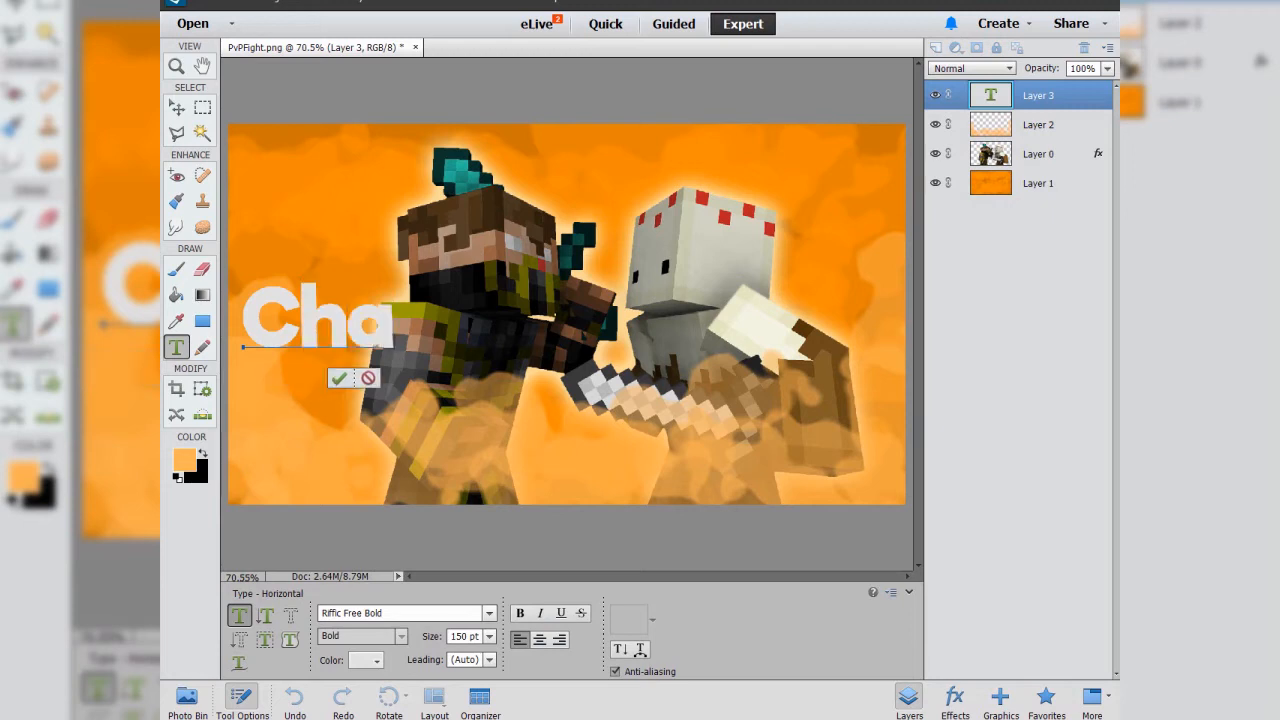
type("mpo")
key("BackSpace")
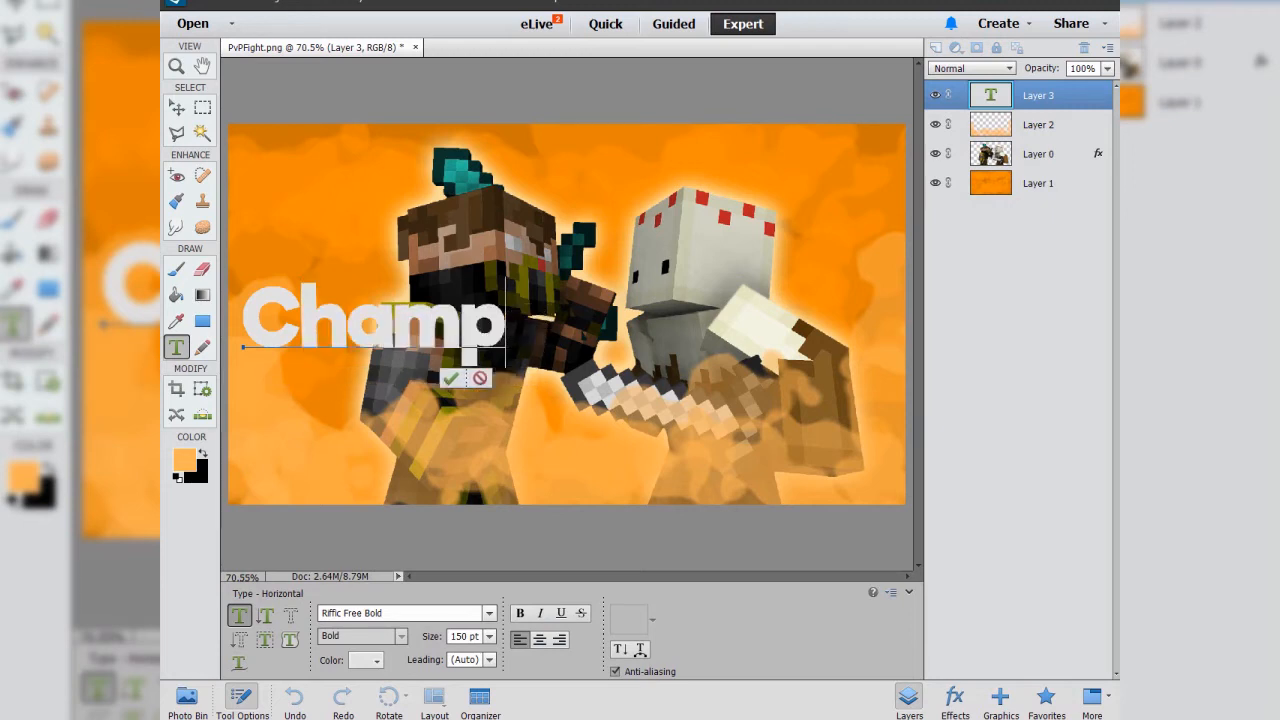
type("ion")
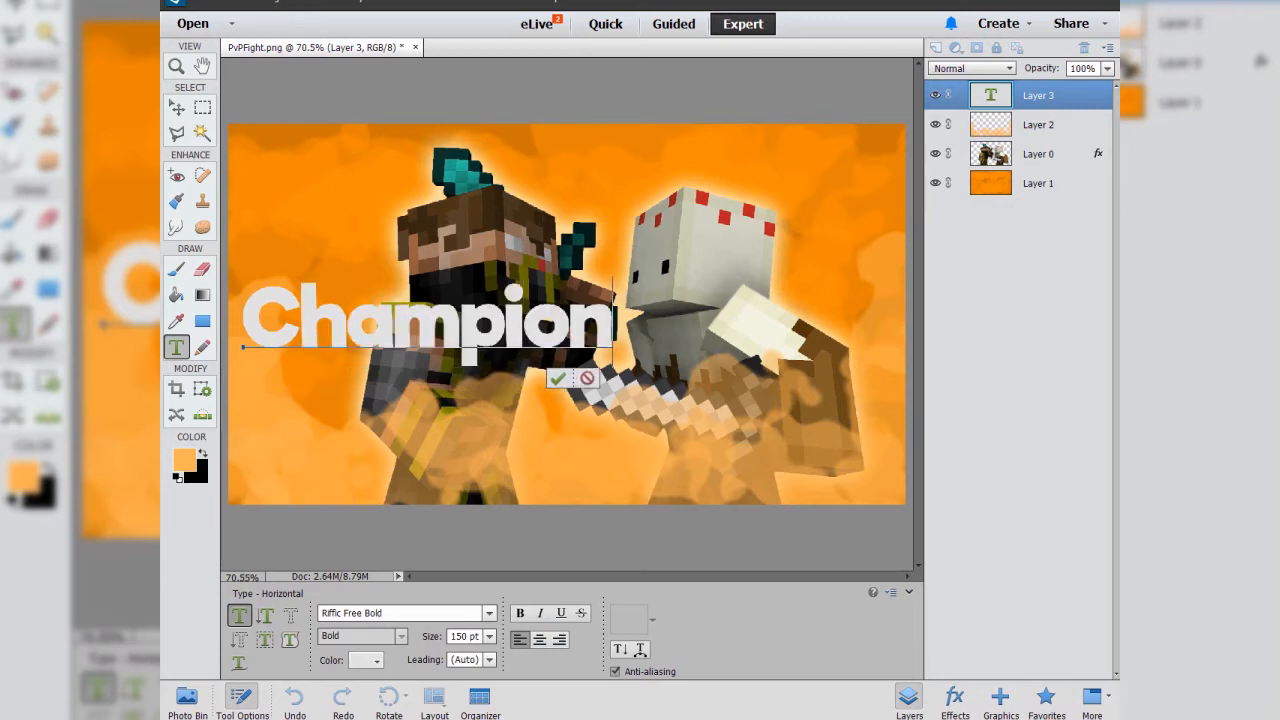
type(" Leag")
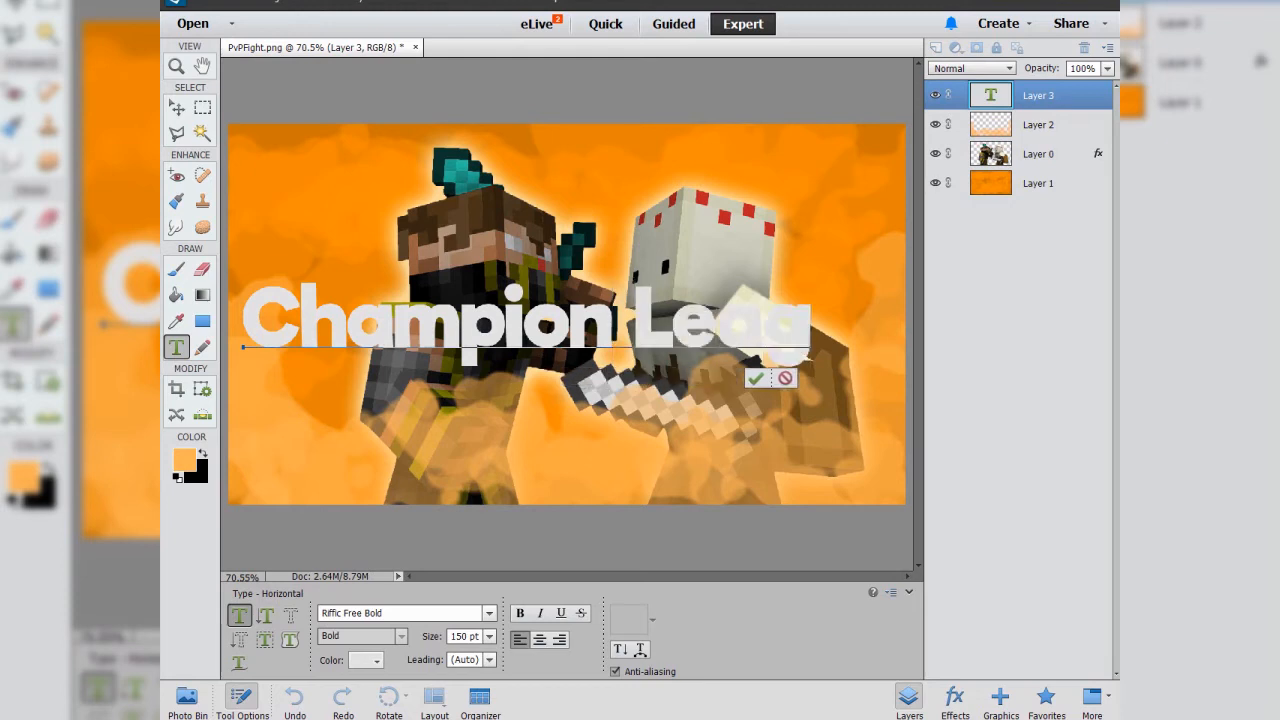
type("ue")
Reduce the whole "Champion League" title to 100 pt and commit the text.
left_click_drag(899, 320, 243, 320)
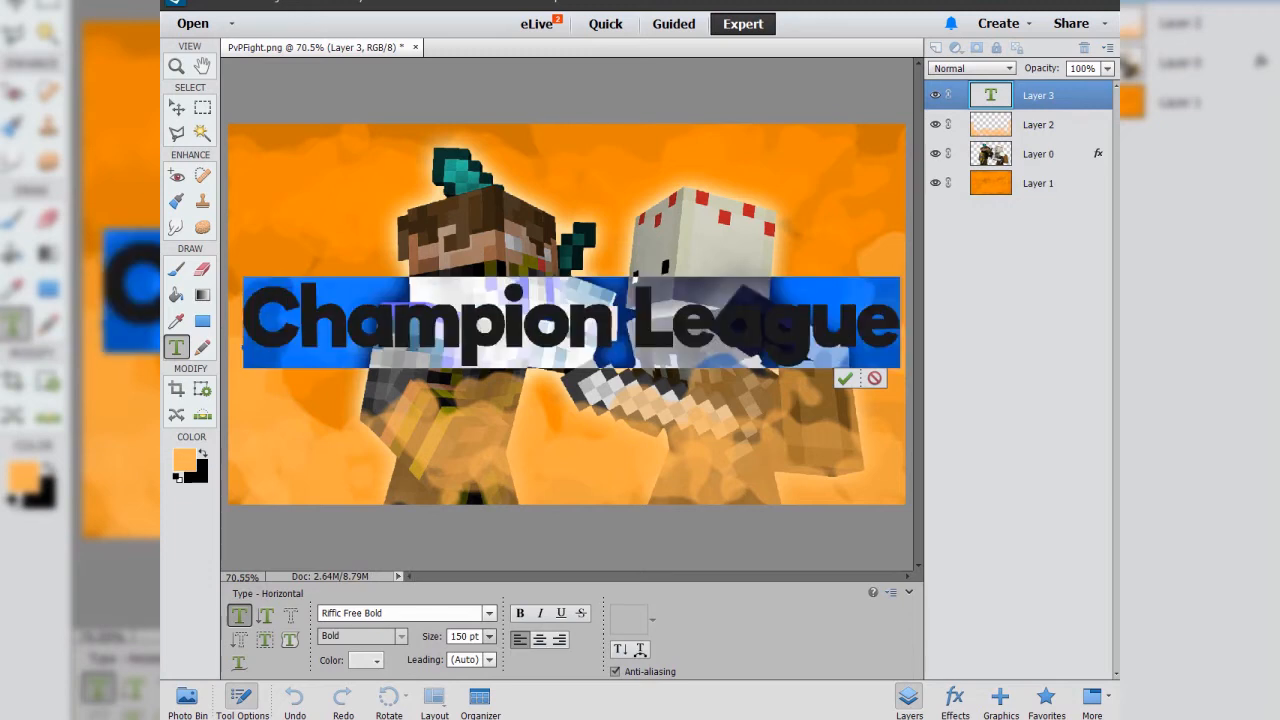
left_click(489, 636)
left_click(470, 634)
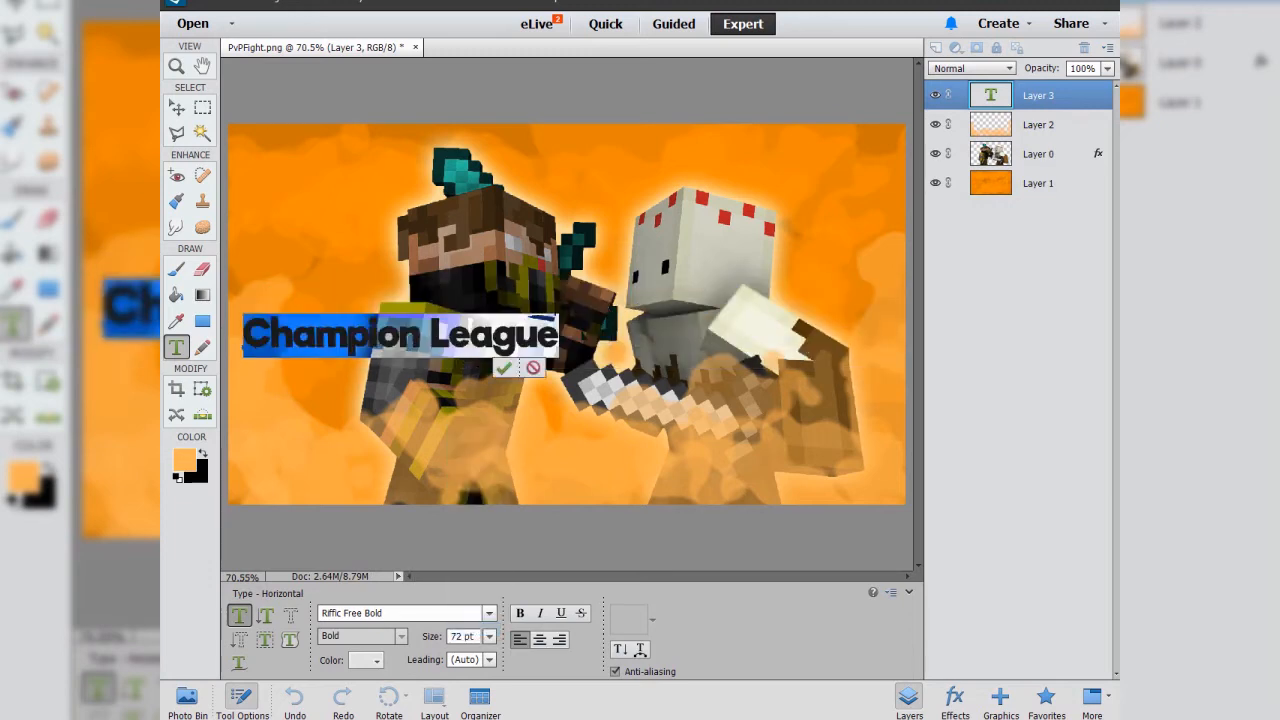
left_click_drag(465, 636, 431, 636)
type("100")
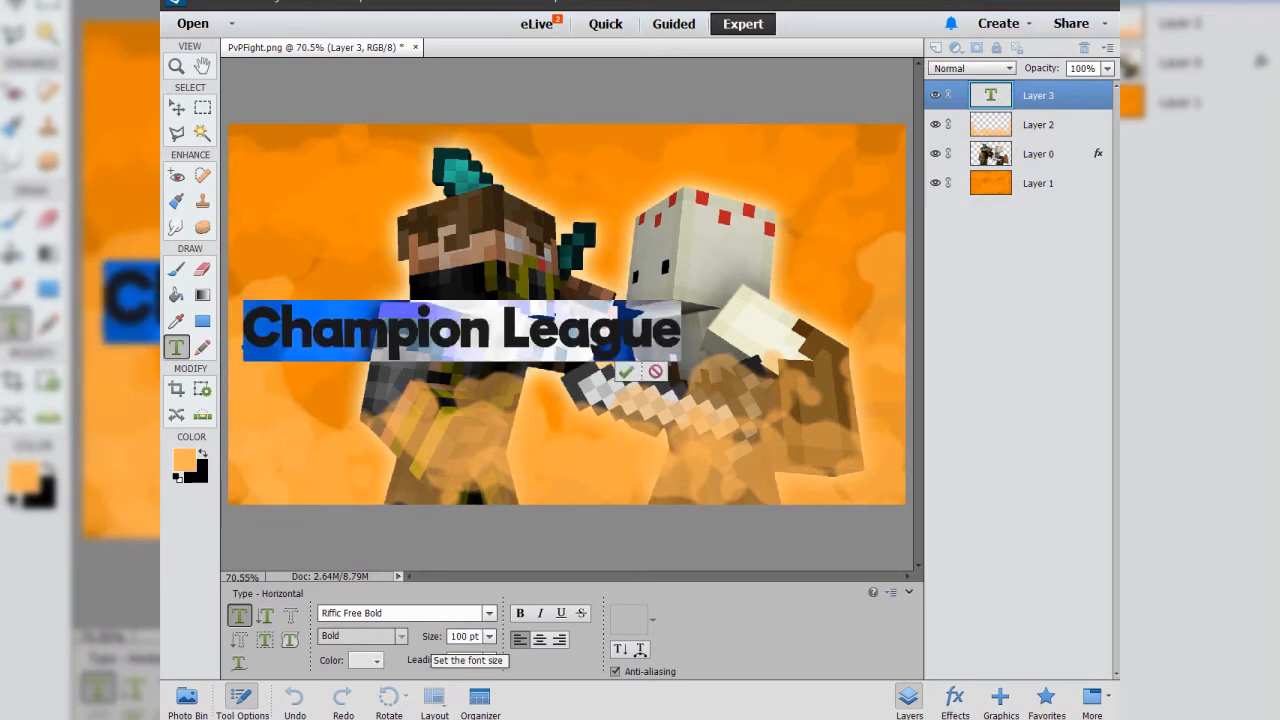
left_click(627, 372)
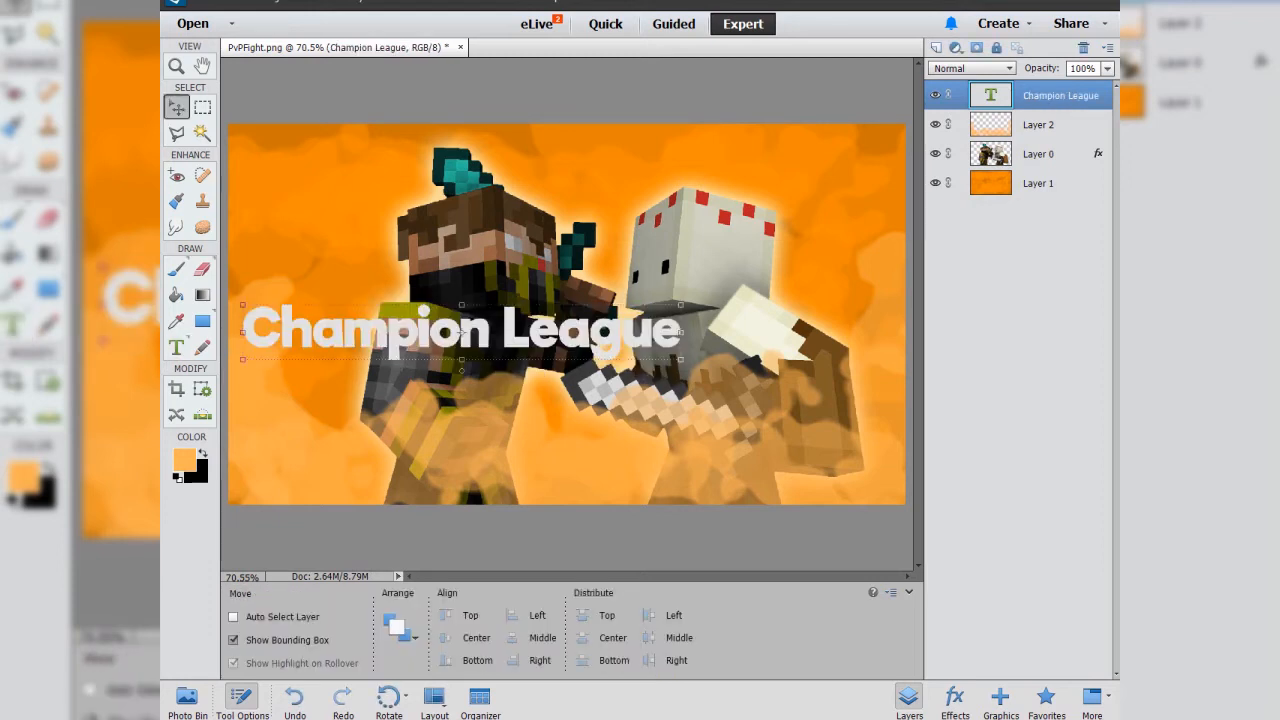
Break the title into two lines so that "League" starts below "Champion".
key("t")
left_click(504, 330)
key("Return")
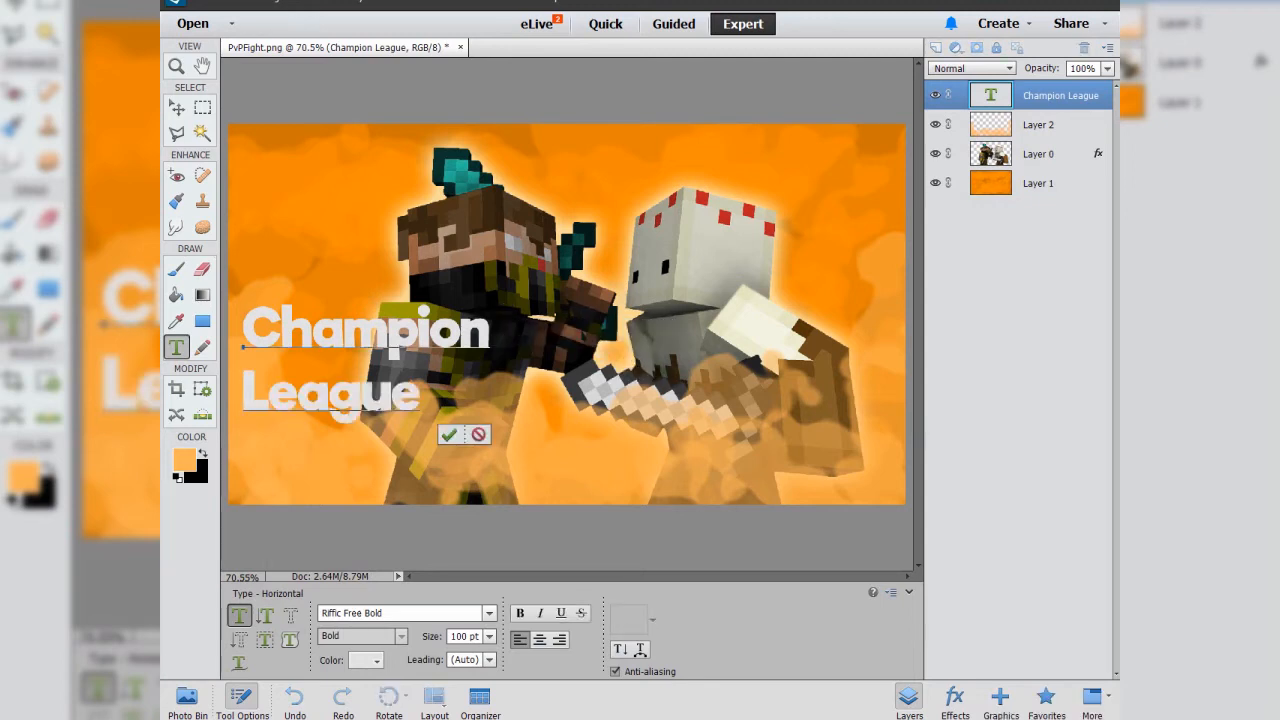
Centre-align the two lines of the title and move it back fully into the image over the left character's body.
key("ctrl+a")
left_click(539, 639)
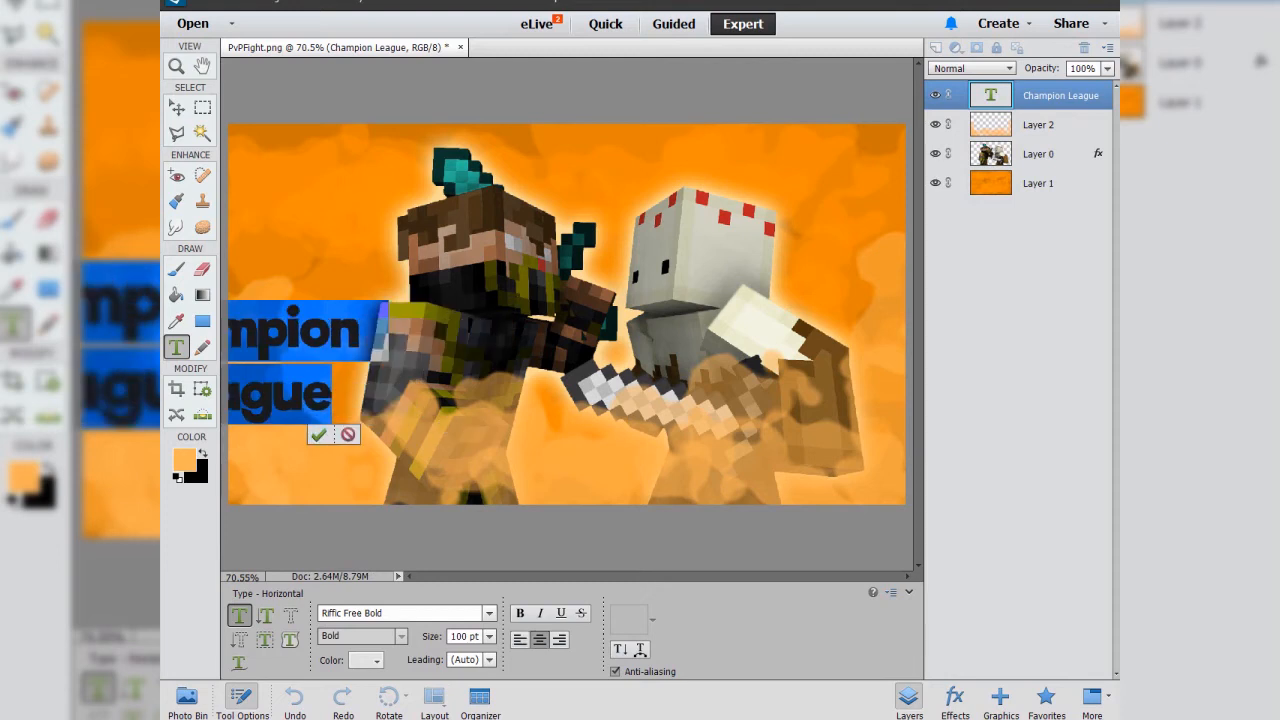
left_click(176, 107)
left_click_drag(335, 314, 450, 301)
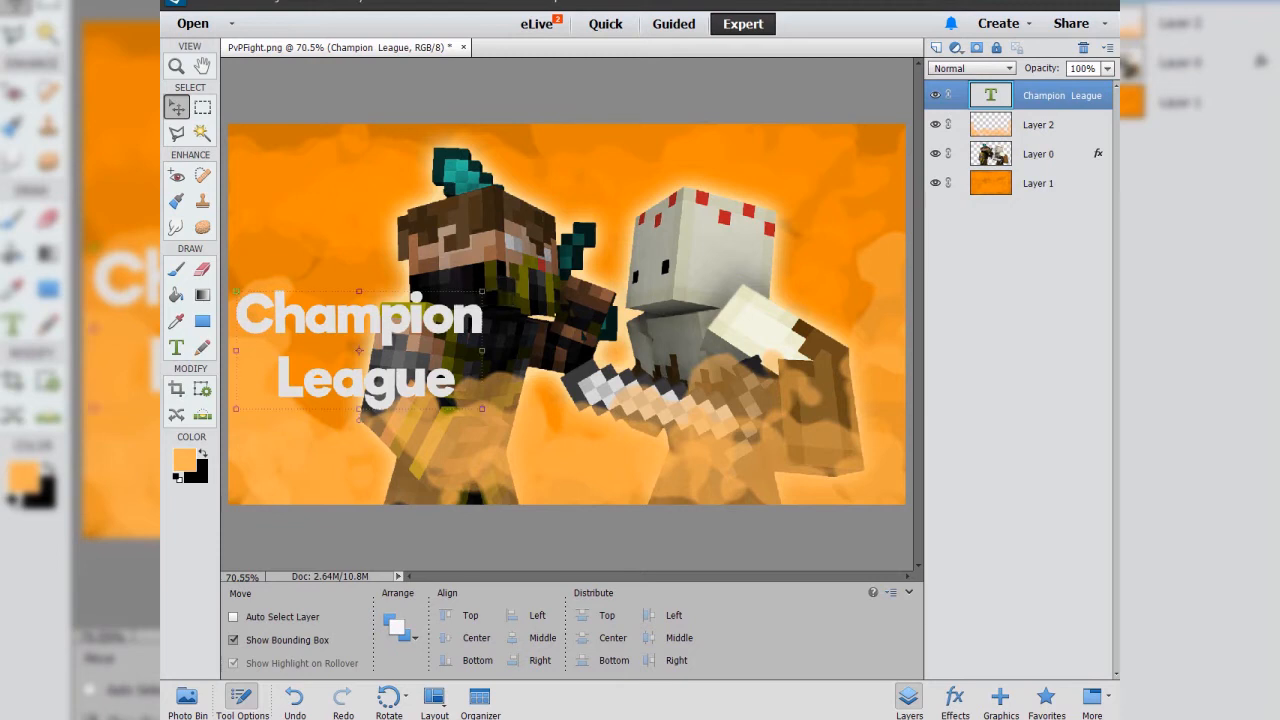
Recolour the whole "Champion League" title pure white and commit the text.
key("t")
left_click_drag(237, 315, 456, 392)
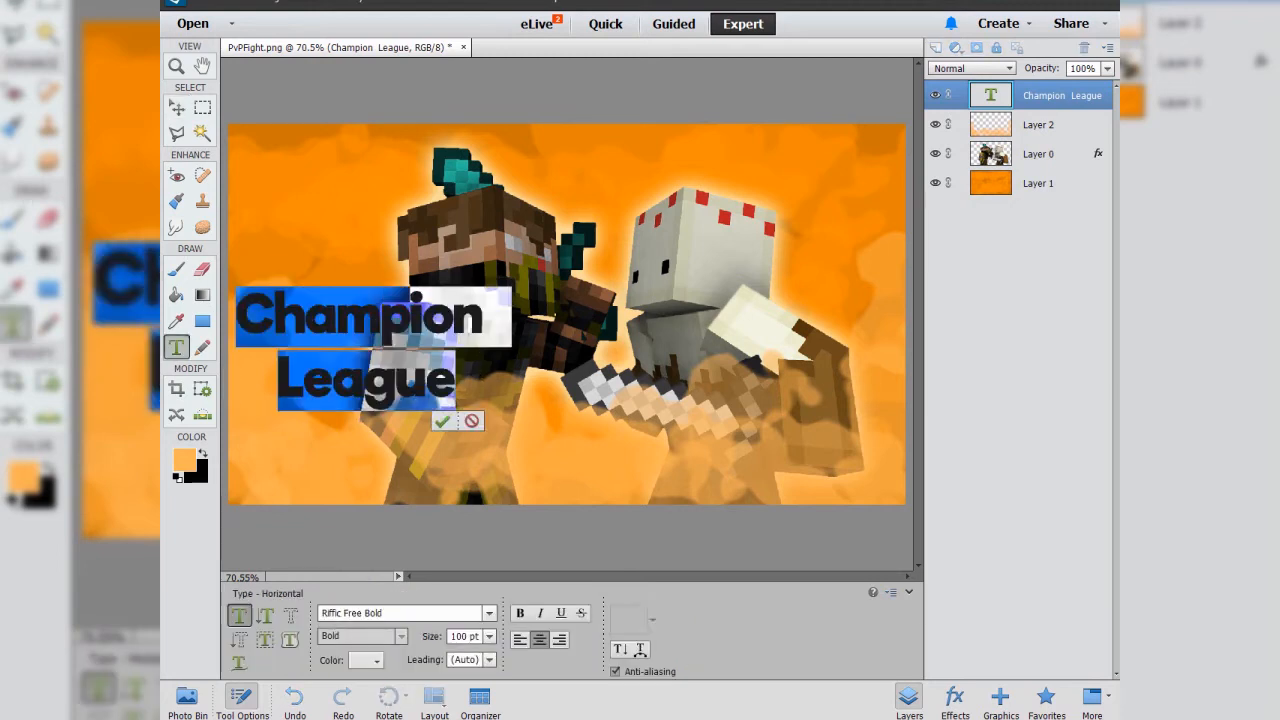
left_click(377, 660)
left_click(416, 517)
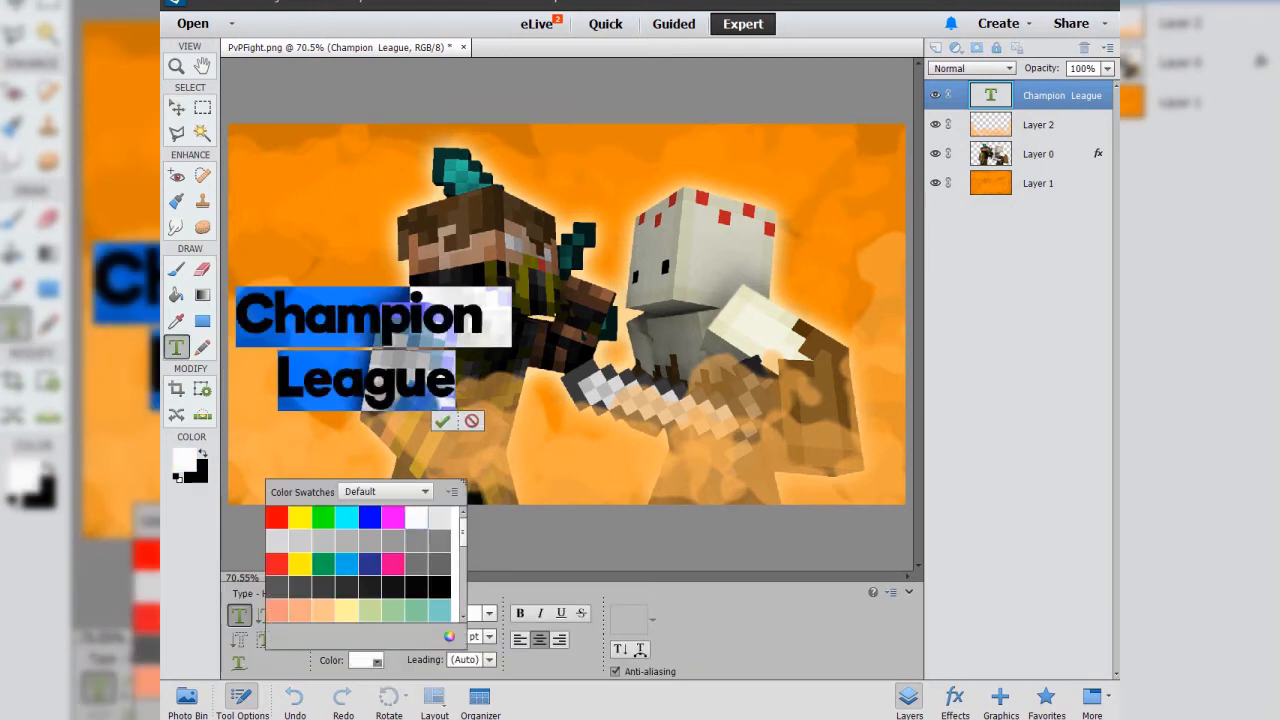
left_click(442, 421)
key("v")
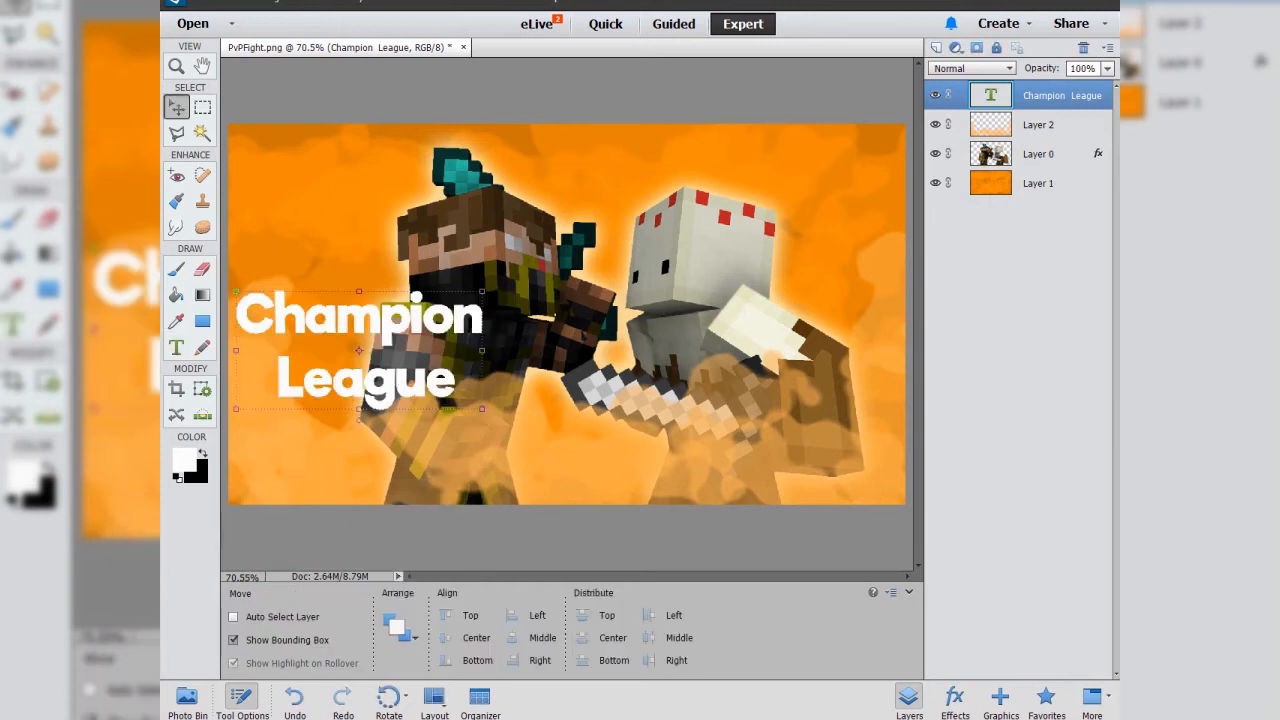
Simplify the "Champion League" text layer into a pixel layer.
right_click(1000, 95)
left_click(1045, 212)
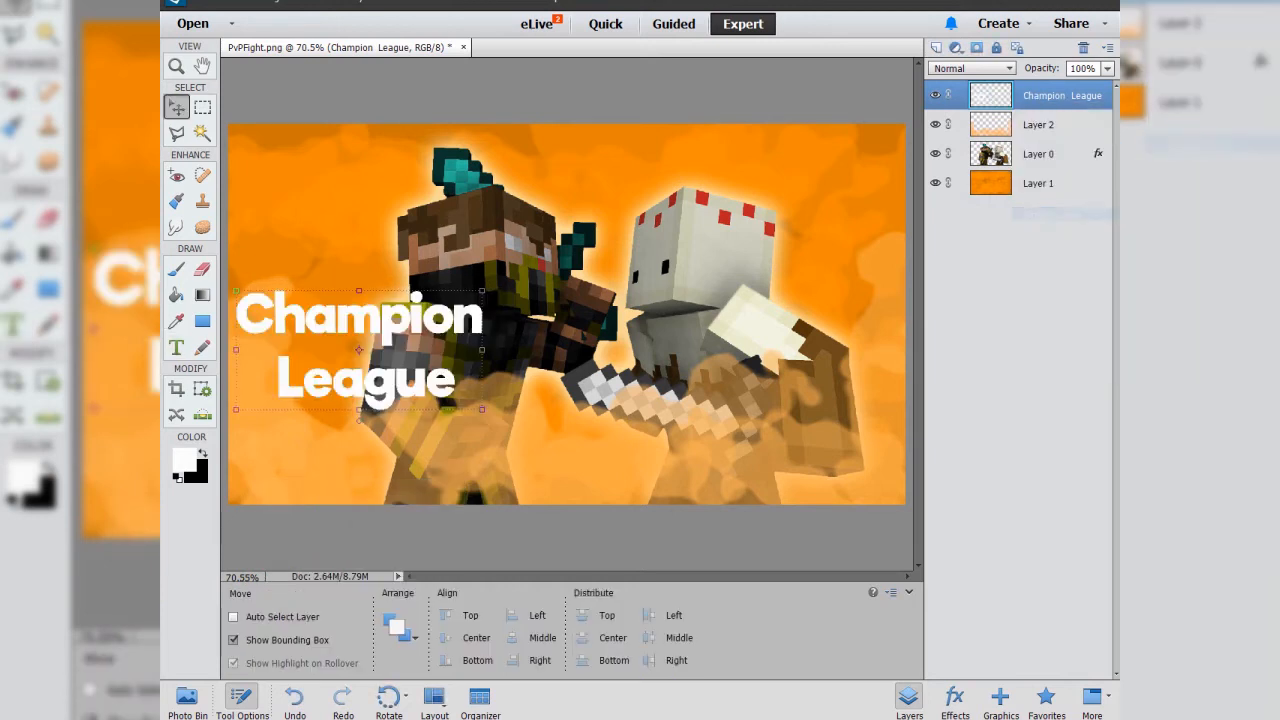
right_click(1012, 87)
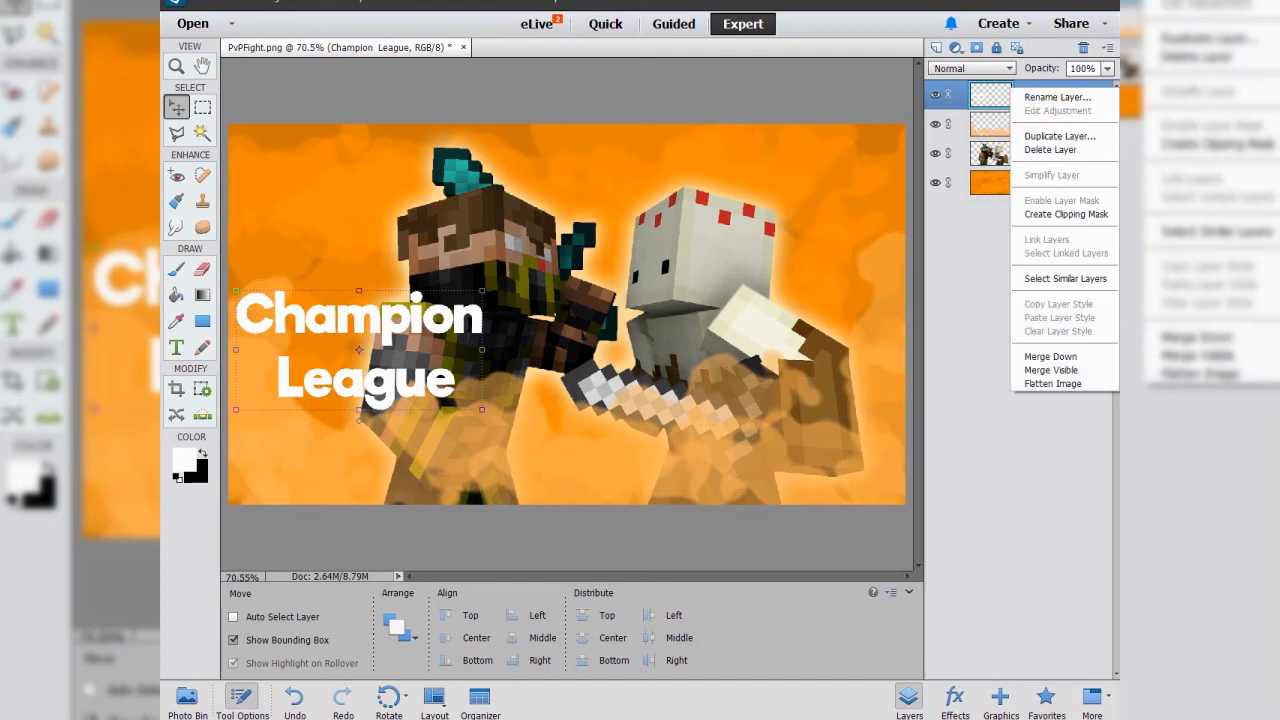
key("Escape")
Select all the white title letters at once with the Magic Wand, and switch its Contiguous option on.
scroll(378, 357, "up", 1, "alt")
scroll(390, 370, "left", 1)
scroll(399, 386, "up", 4, "alt")
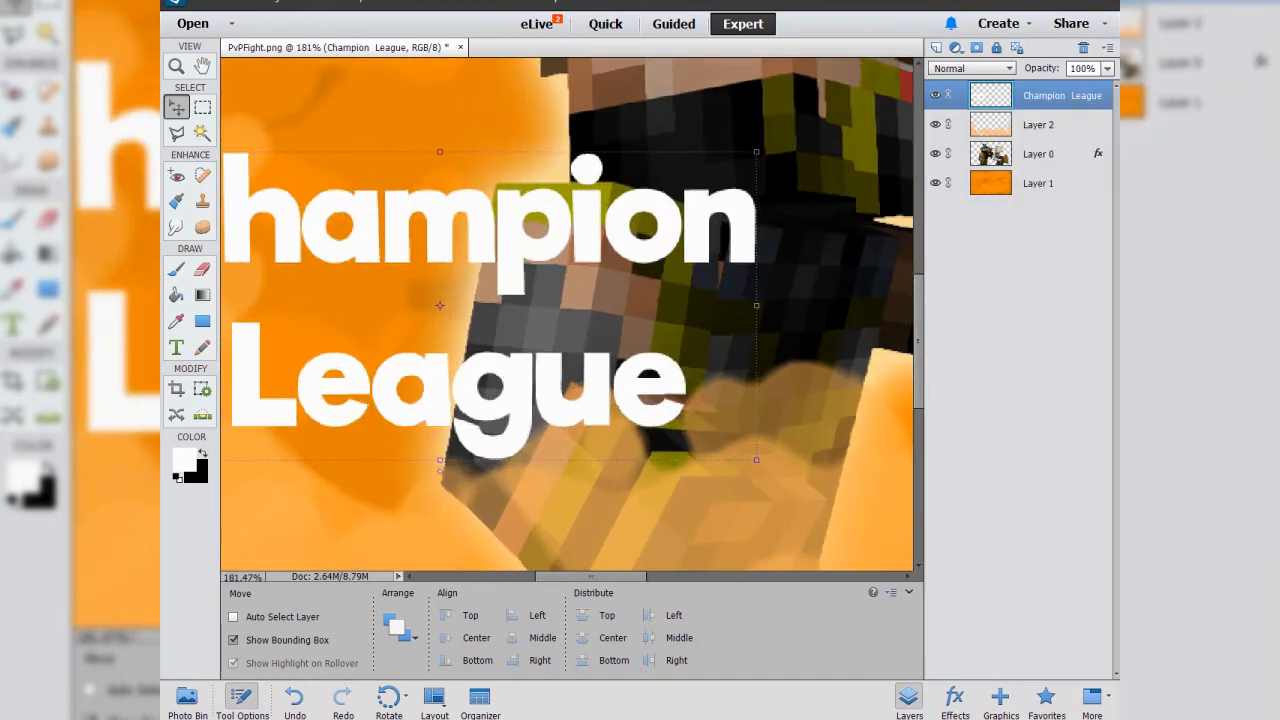
scroll(399, 386, "left", 1)
scroll(405, 381, "down", 1, "alt")
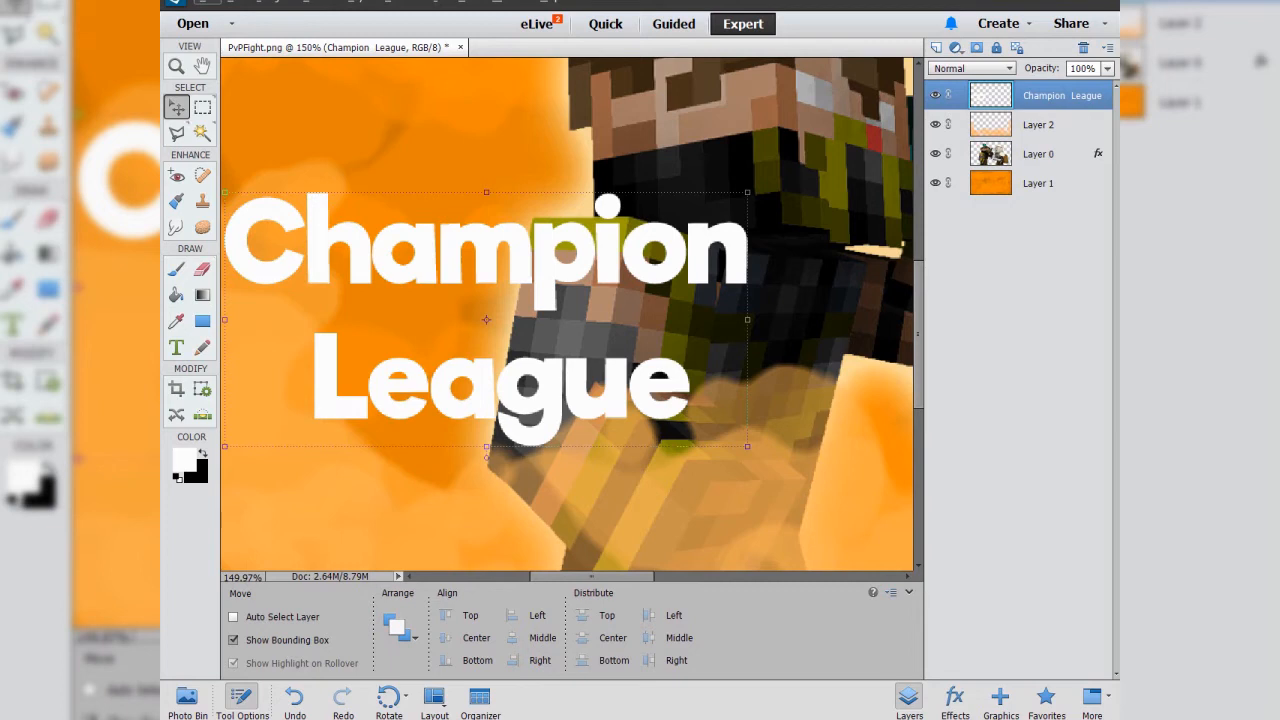
key("m")
key("a")
left_click(485, 250)
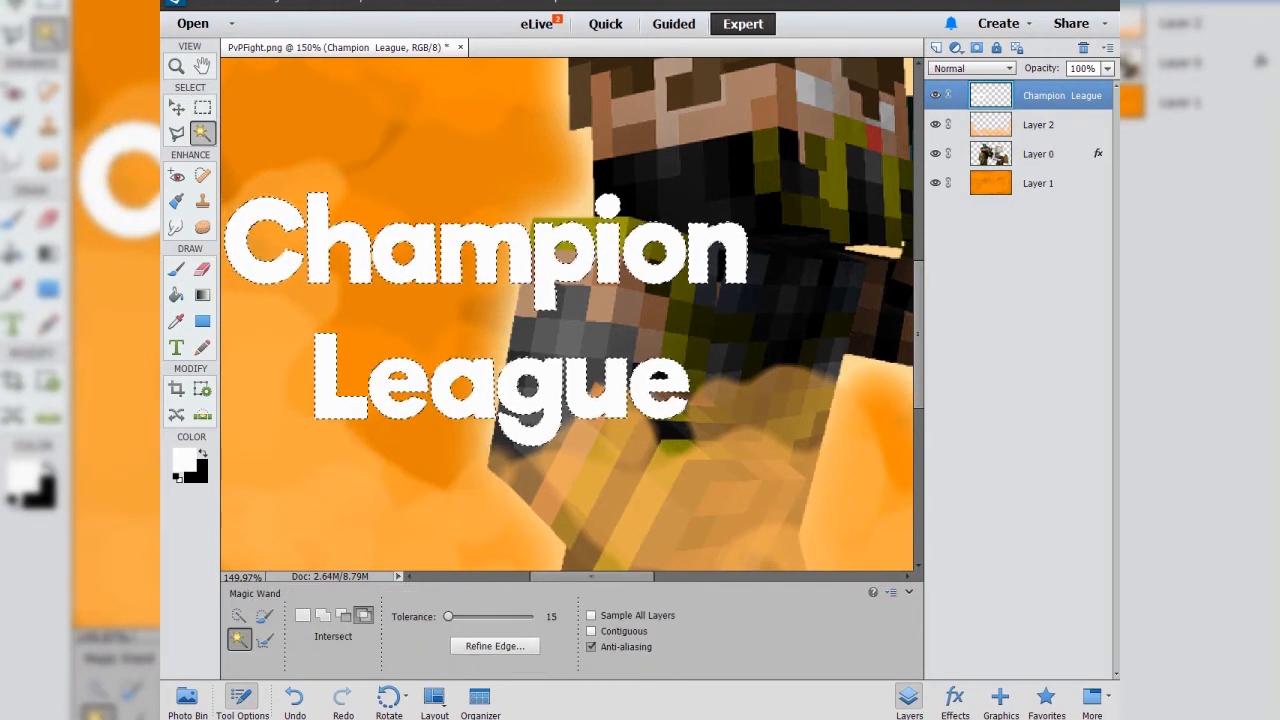
left_click(591, 631)
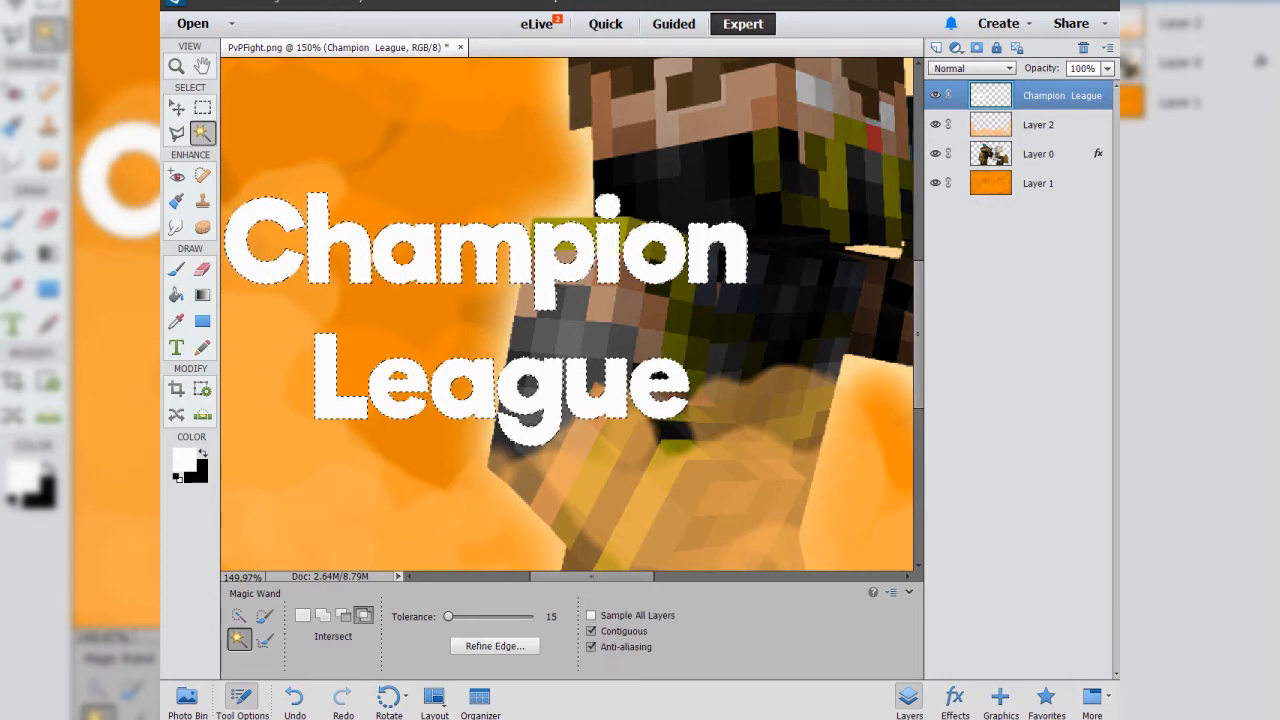
Subtract "League" and the lower part of the "Champion" letters from the selection using the Rectangular Marquee.
scroll(567, 313, "left", 3)
key("m")
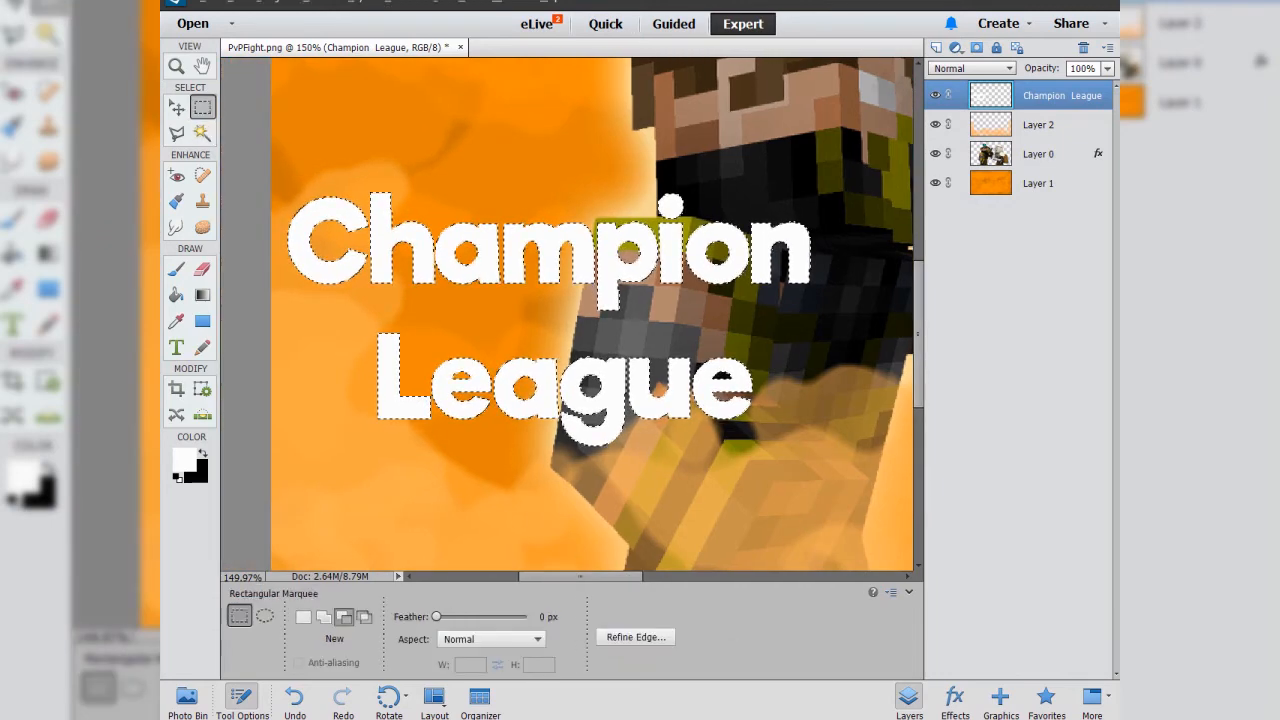
left_click_drag(310, 502, 848, 318, "alt")
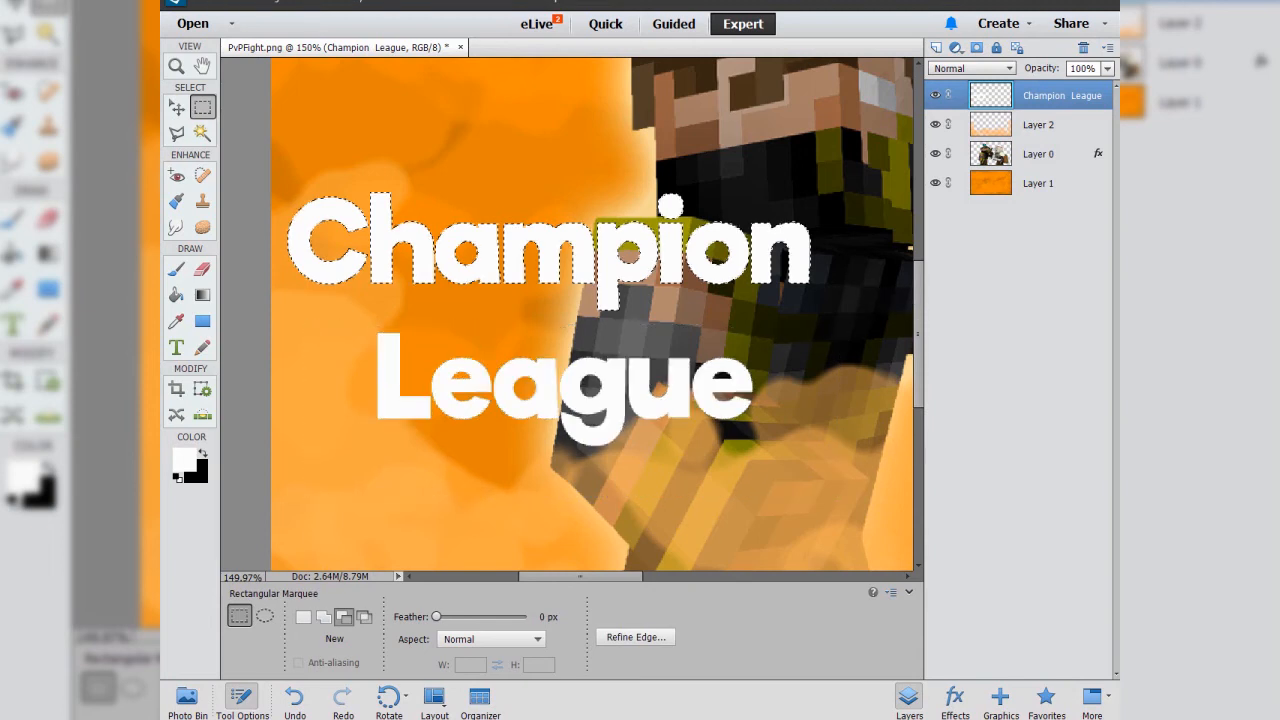
key("alt")
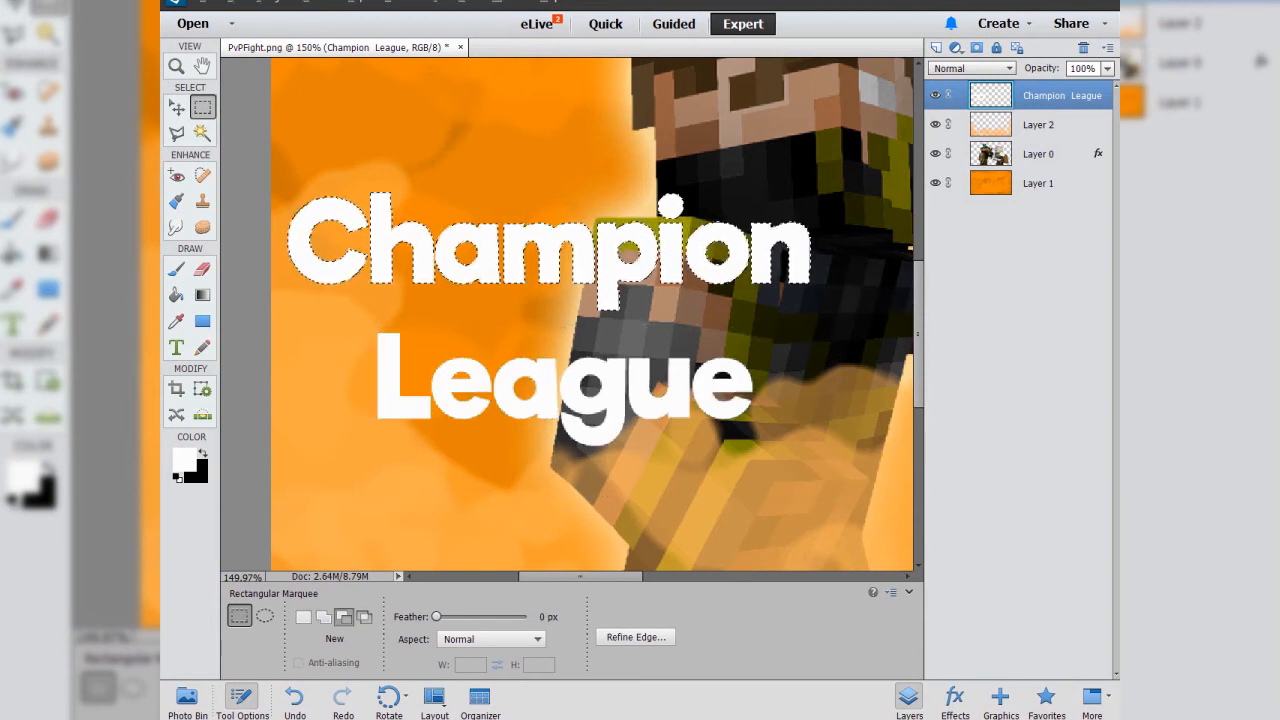
left_click_drag(795, 267, 853, 253, "alt")
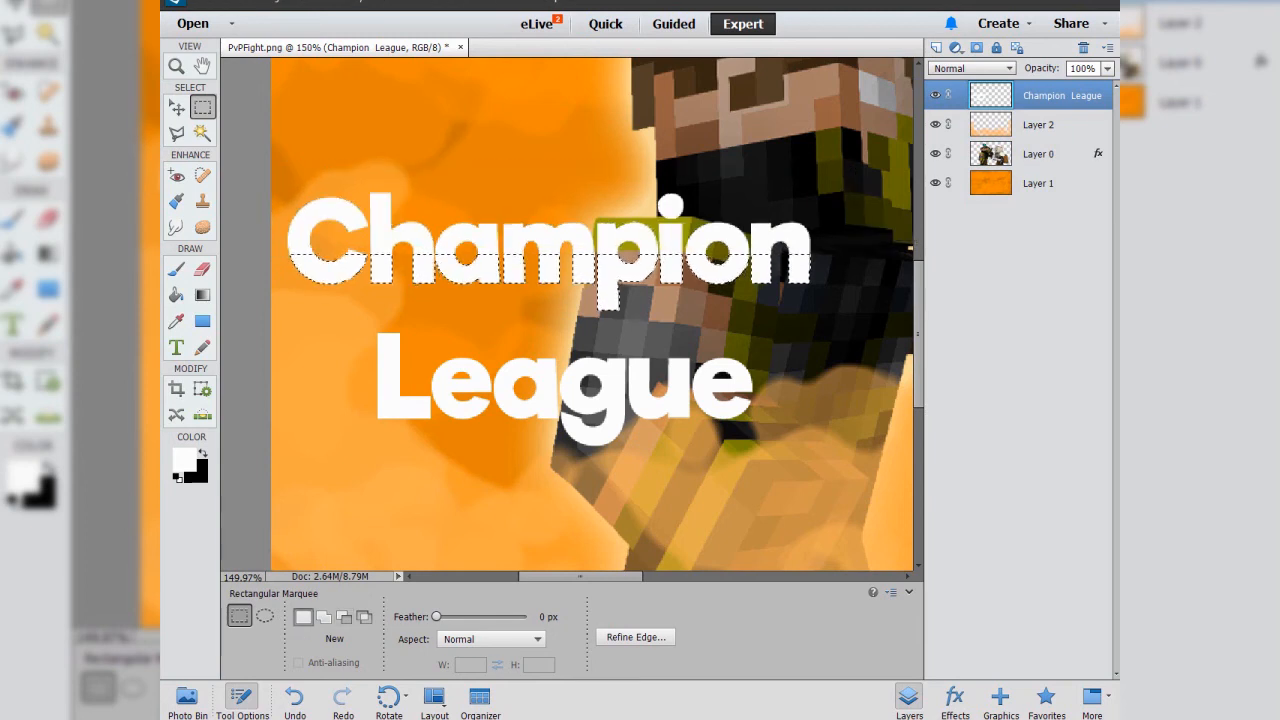
key("ctrl+z")
left_click_drag(278, 319, 829, 256, "alt")
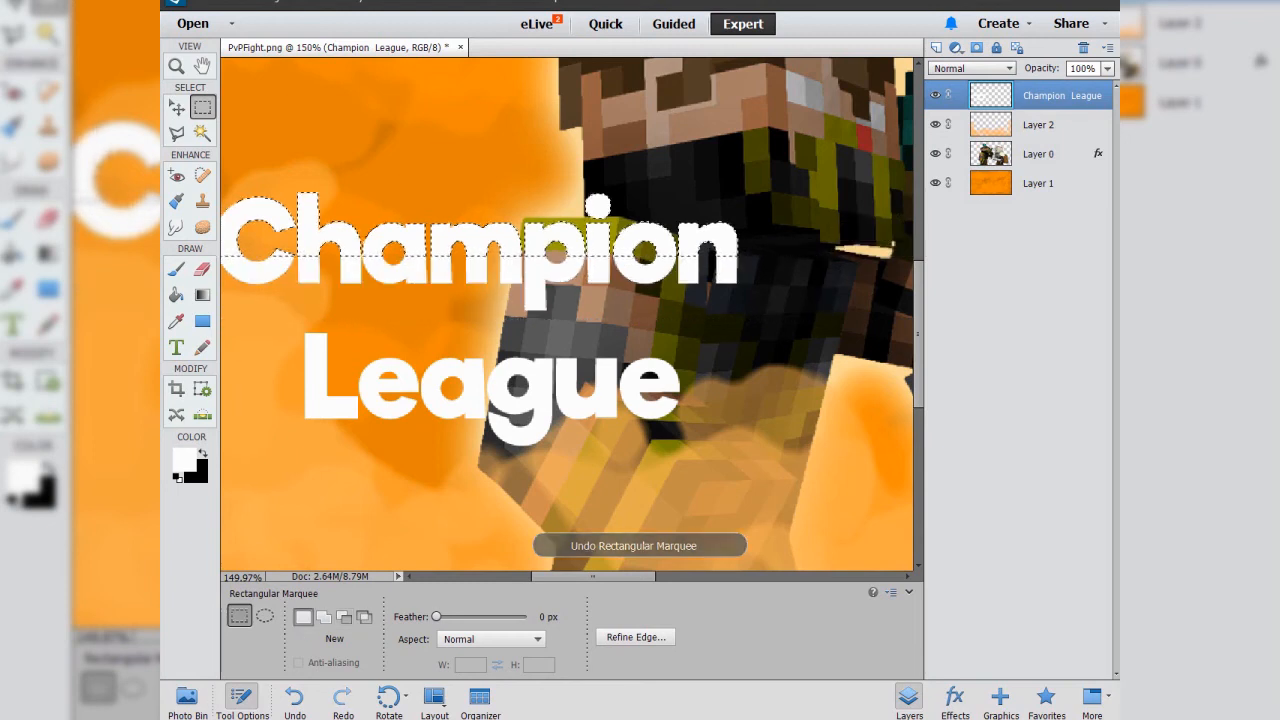
Set the foreground colour to light grey, f3f3f3.
scroll(829, 256, "left", 2, "ctrl")
left_click(184, 460)
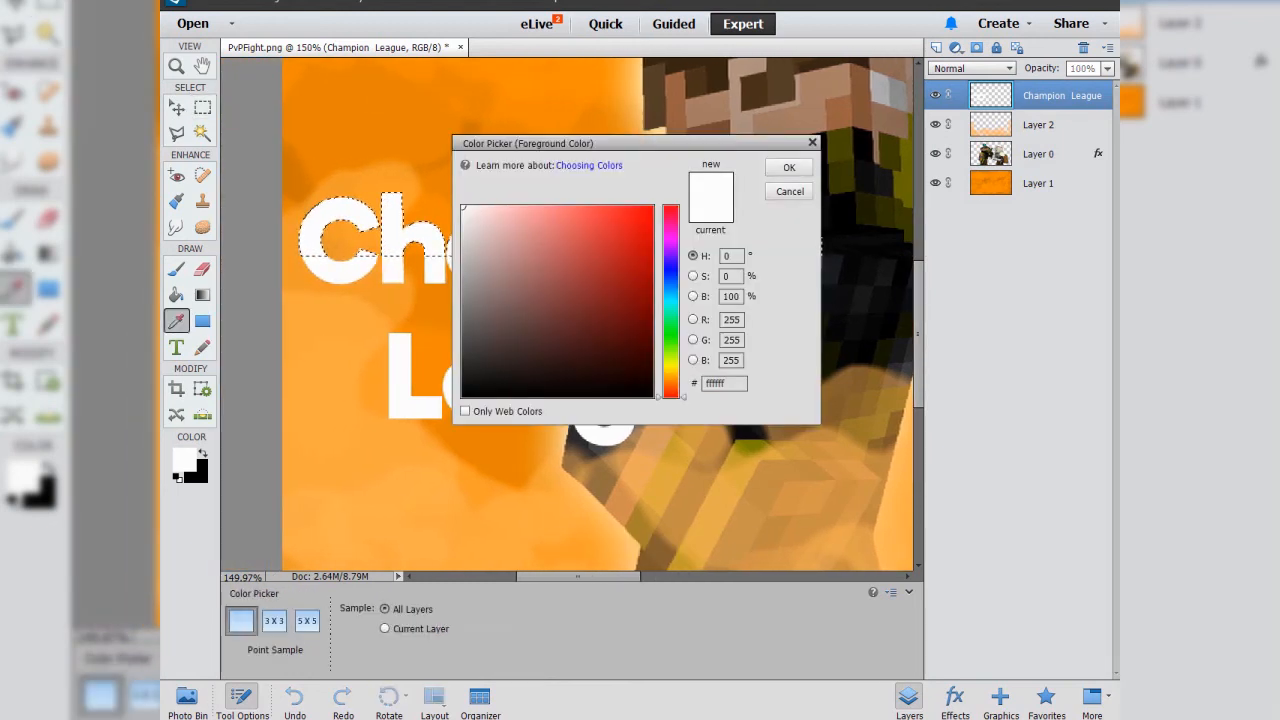
type("f3f3f3")
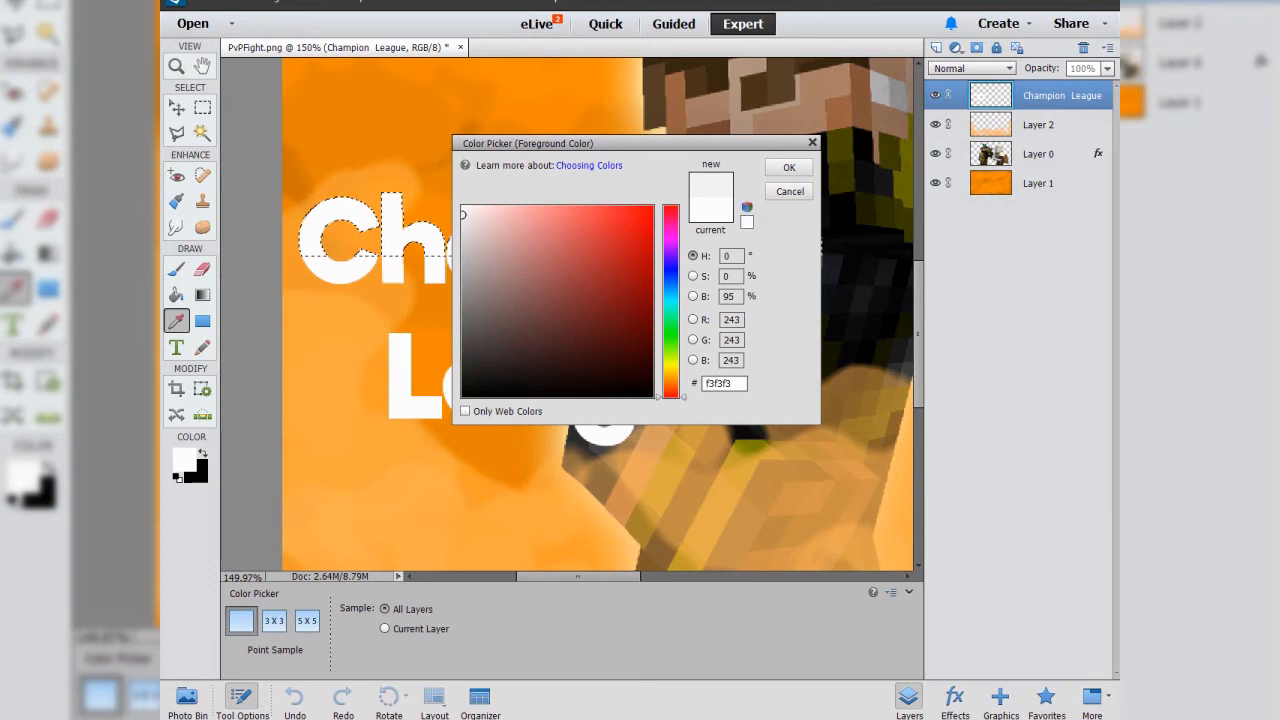
key("Return")
Set up a Reflected gradient with the Foreground to Transparent preset, test it on the letters, undo it, and turn Reverse on.
key("g")
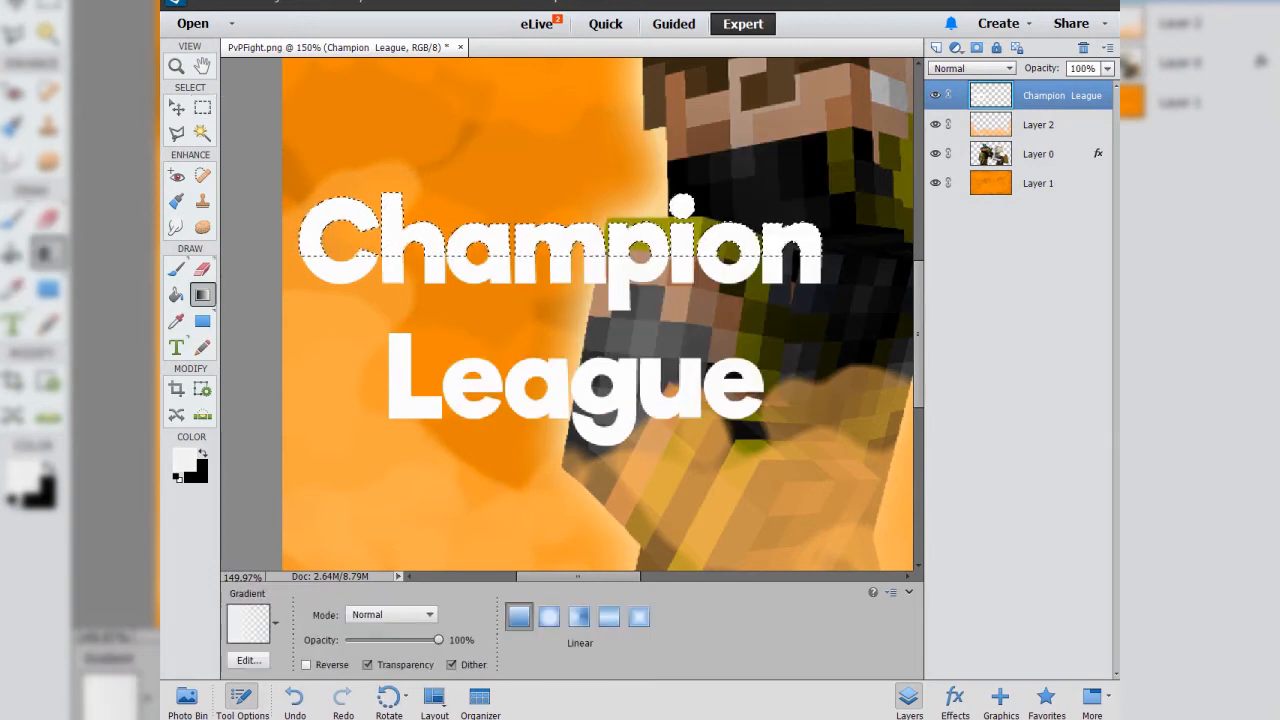
left_click(609, 616)
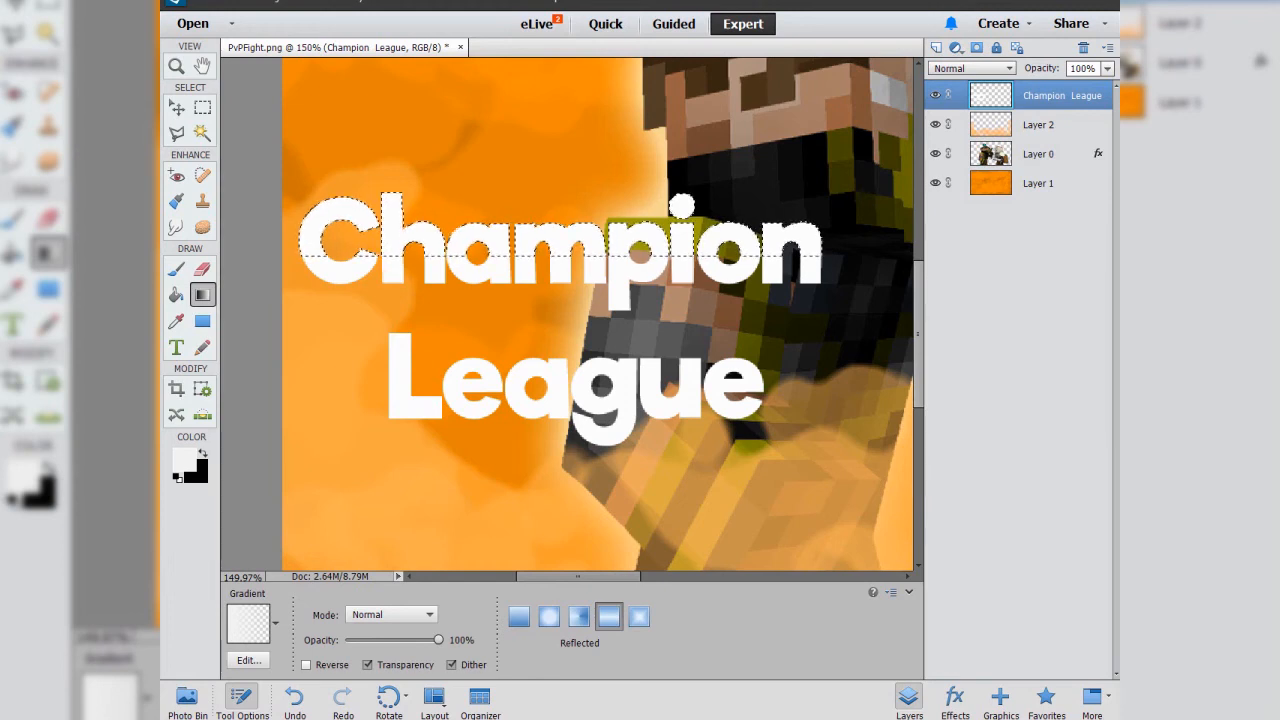
left_click(275, 622)
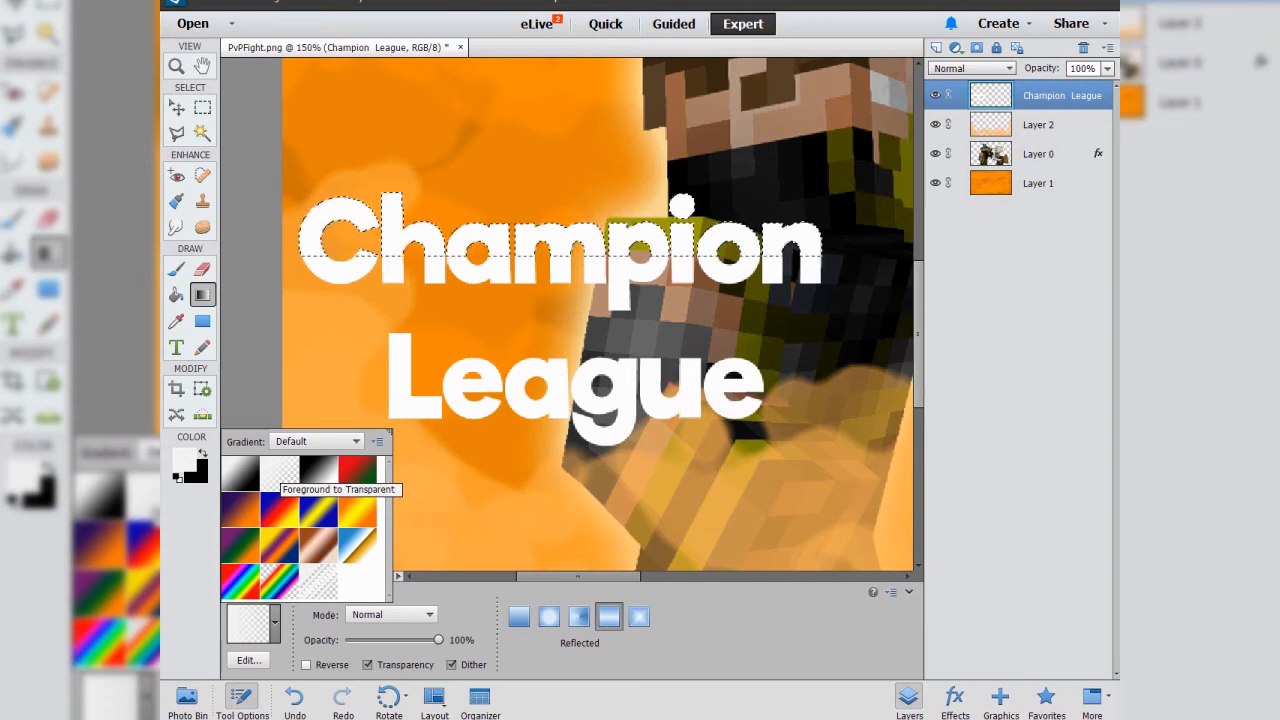
double_click(280, 474)
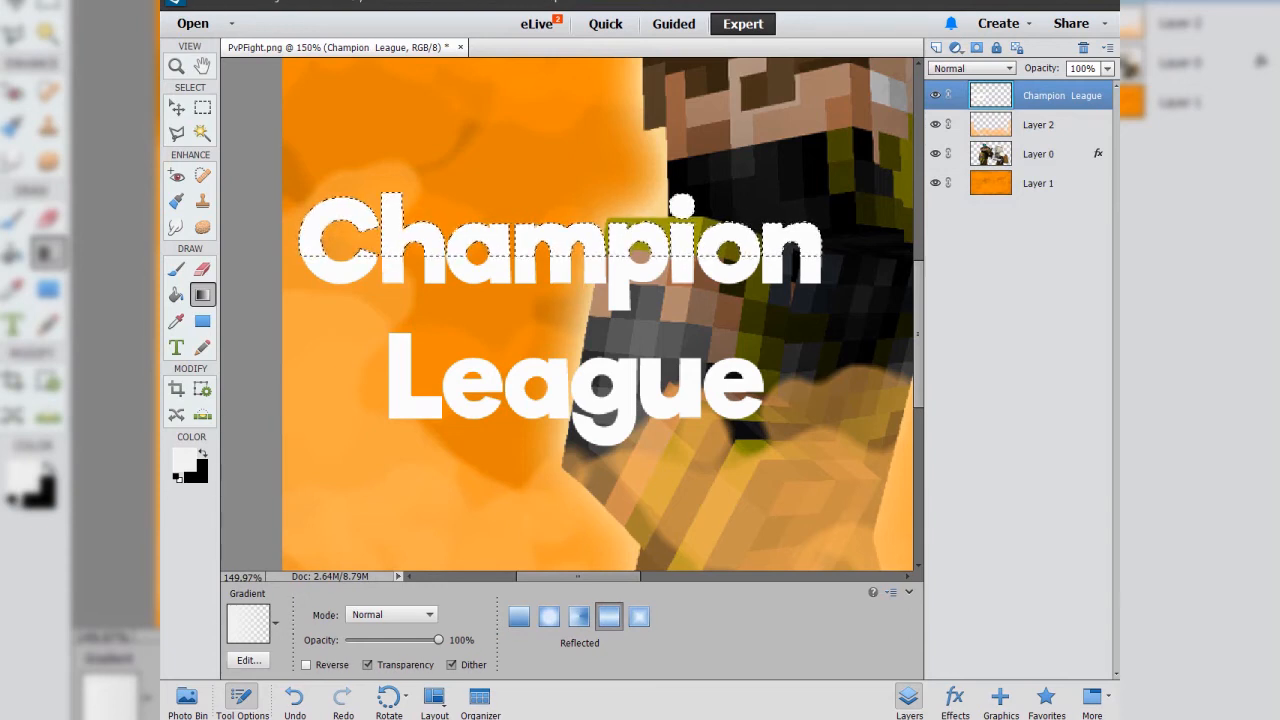
left_click_drag(313, 242, 313, 256)
key("ctrl+z")
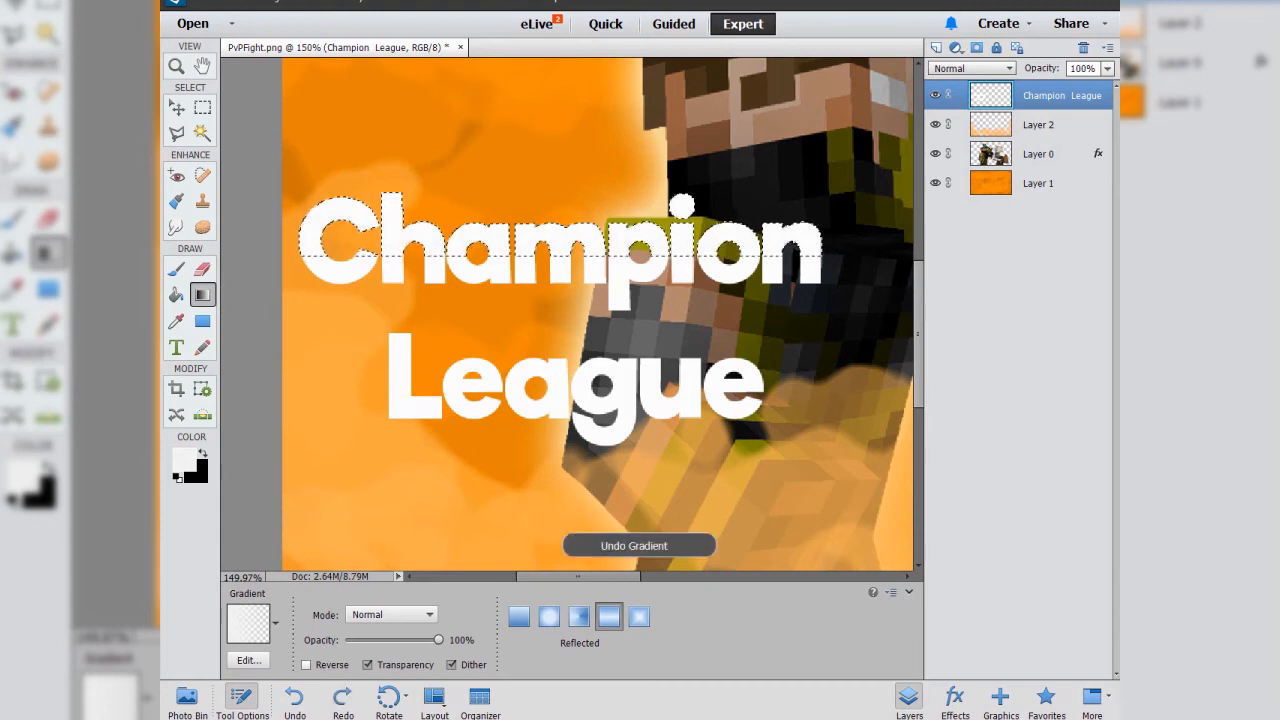
left_click(306, 664)
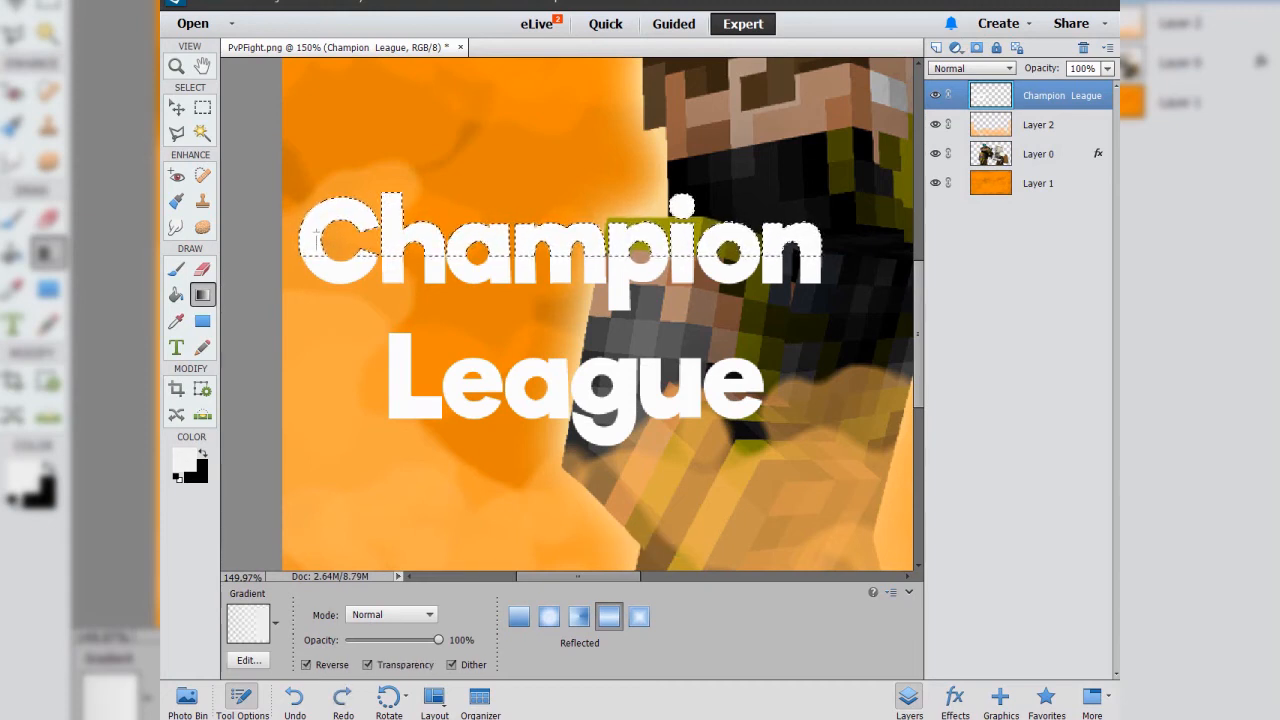
Try the reversed gradient on the upper half of "Champion", deselect, and undo both the deselection and the gradient.
left_click_drag(316, 242, 316, 256)
scroll(313, 252, "up", 5, "alt")
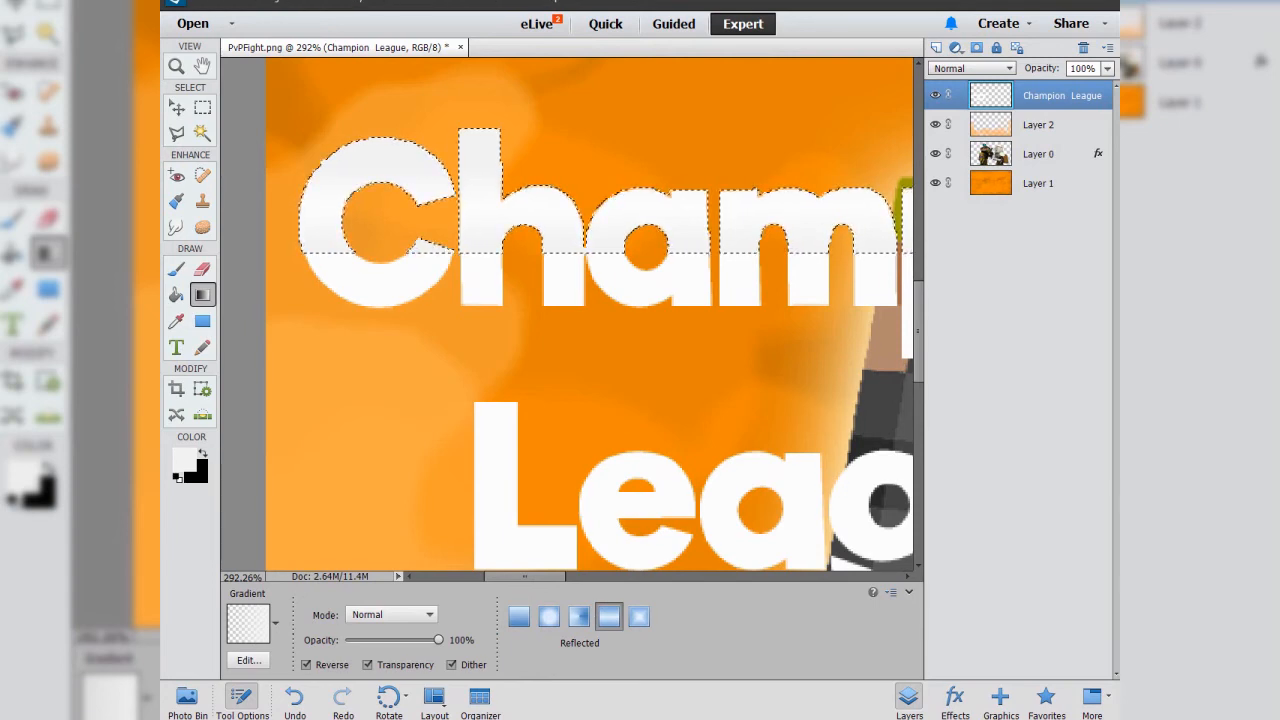
scroll(331, 265, "down", 5, "alt")
key("ctrl+d")
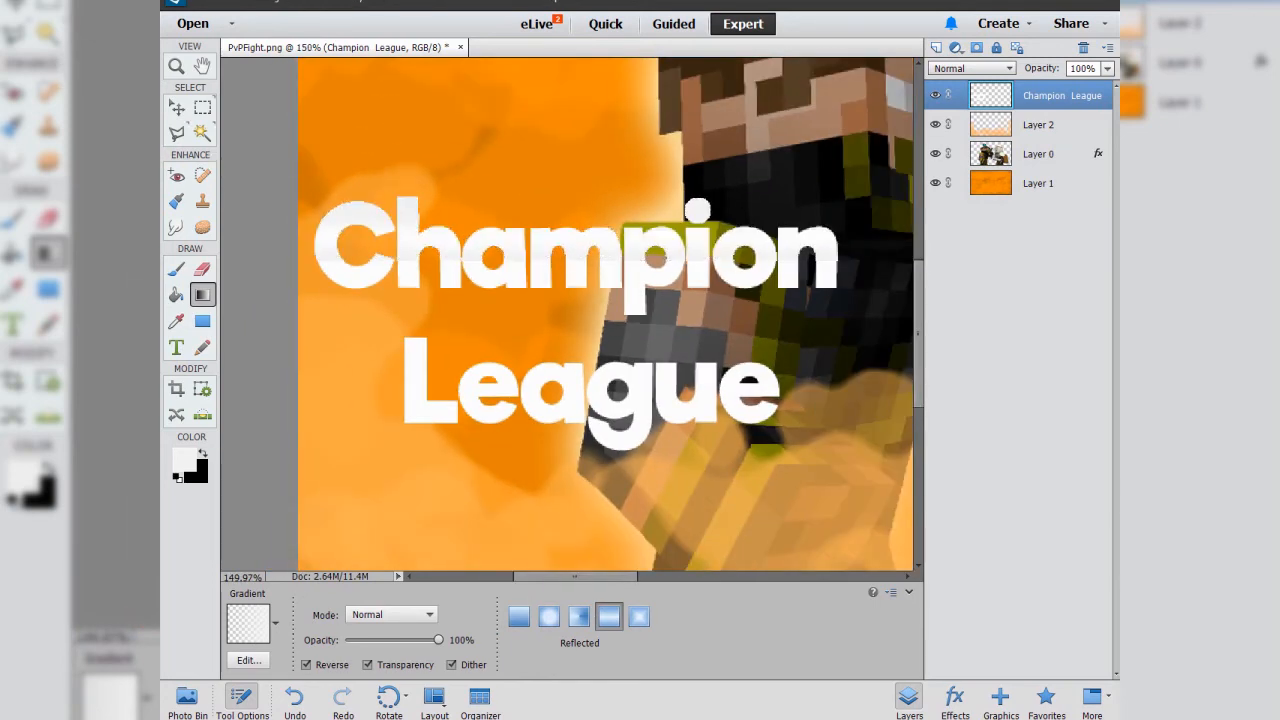
left_click(202, 107)
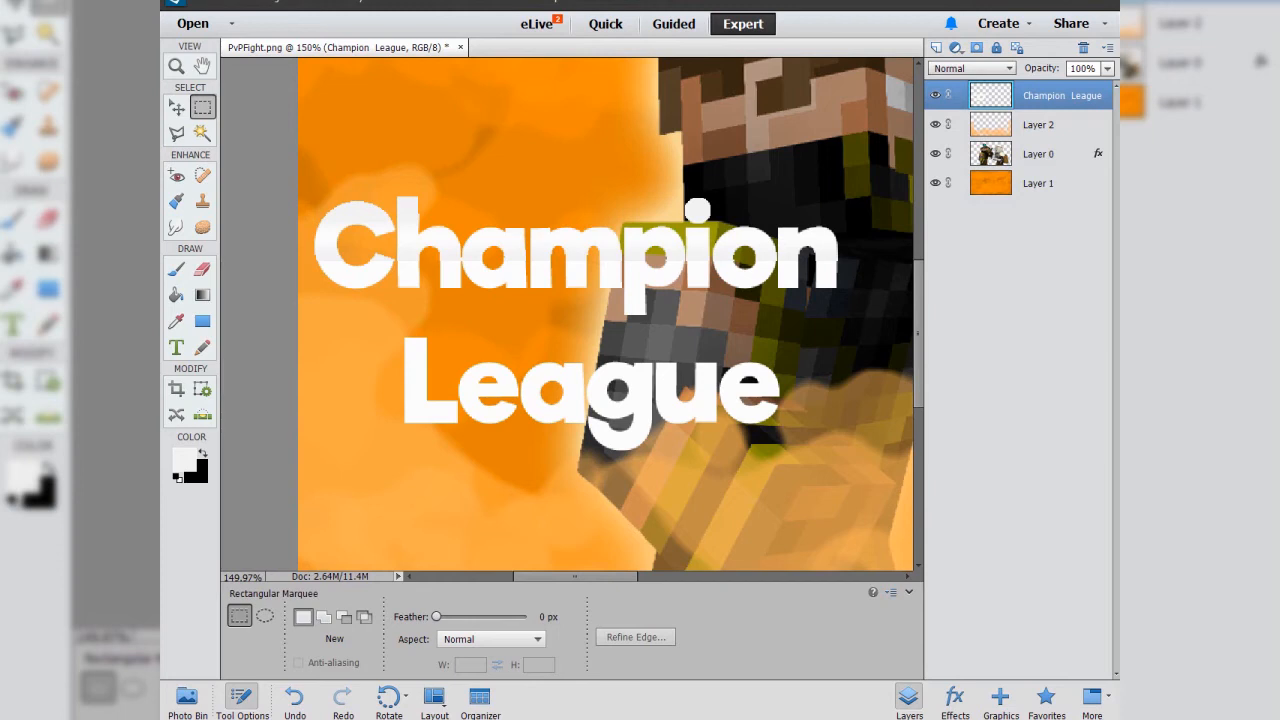
key("ctrl+z")
key("ctrl+z")
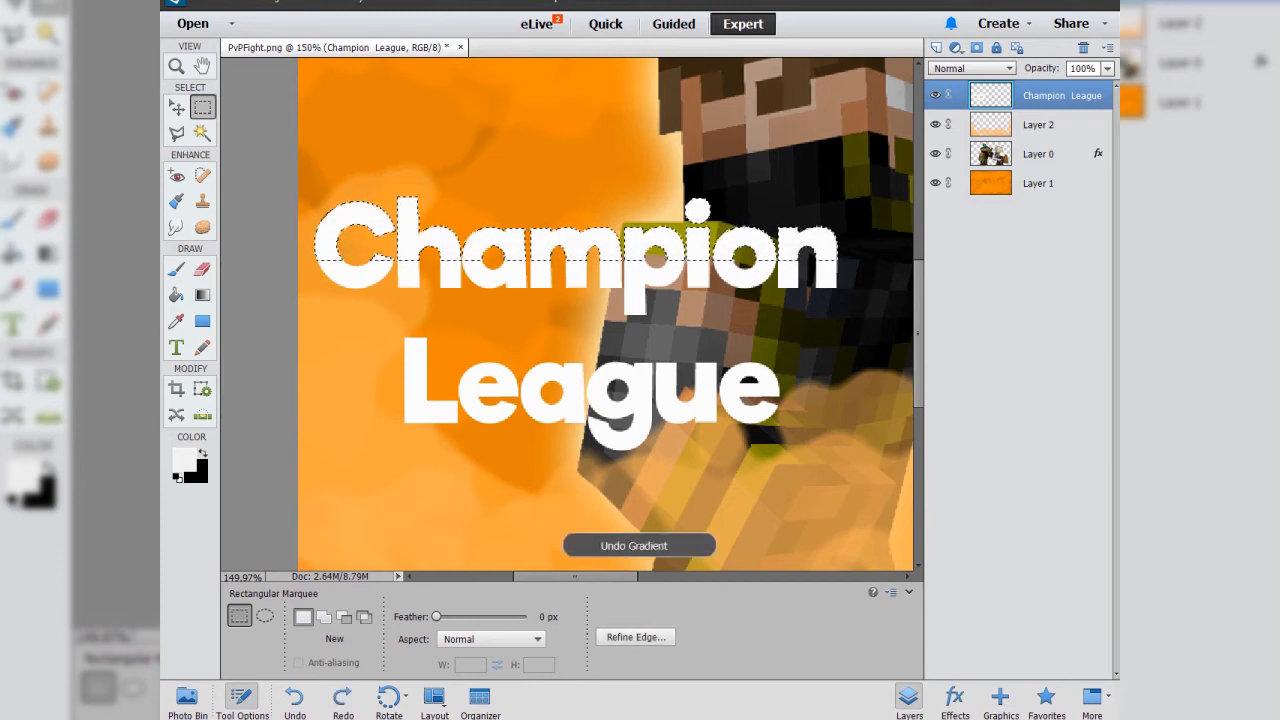
Trim the selection's lower edge slightly higher, fill the upper part of "Champion" with the reversed gradient, and deselect.
left_click_drag(302, 305, 860, 248)
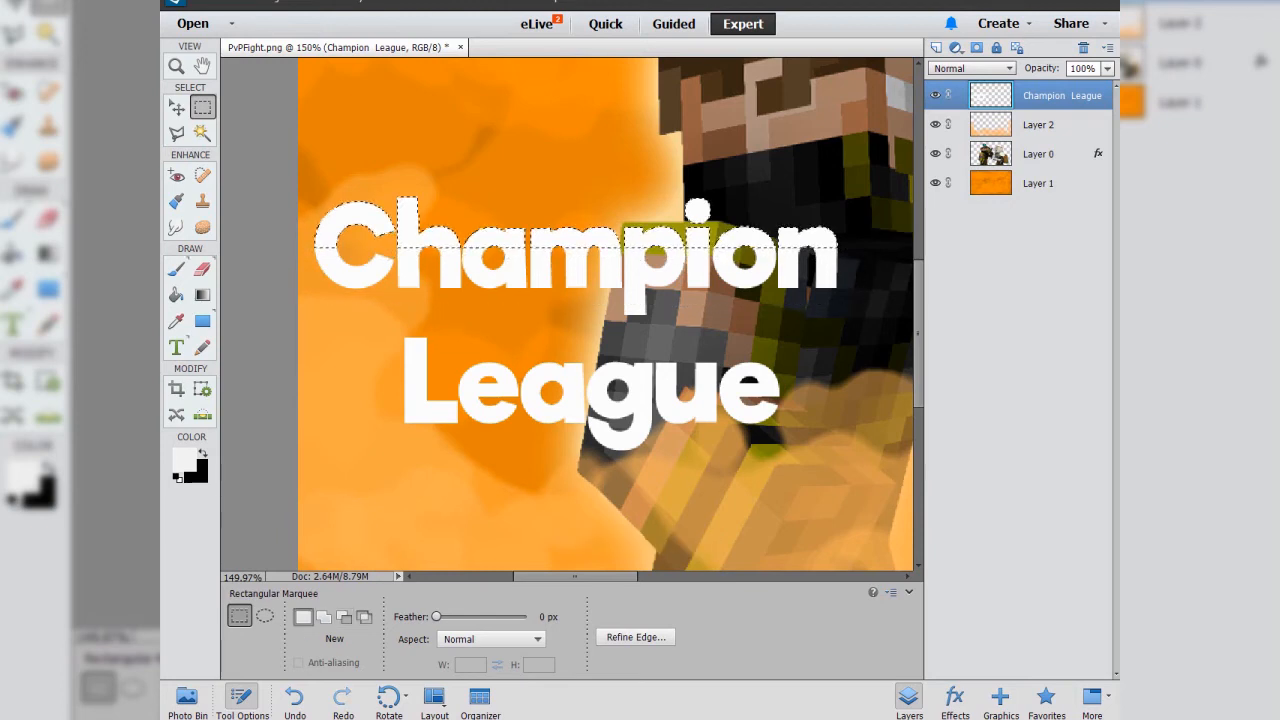
key("g")
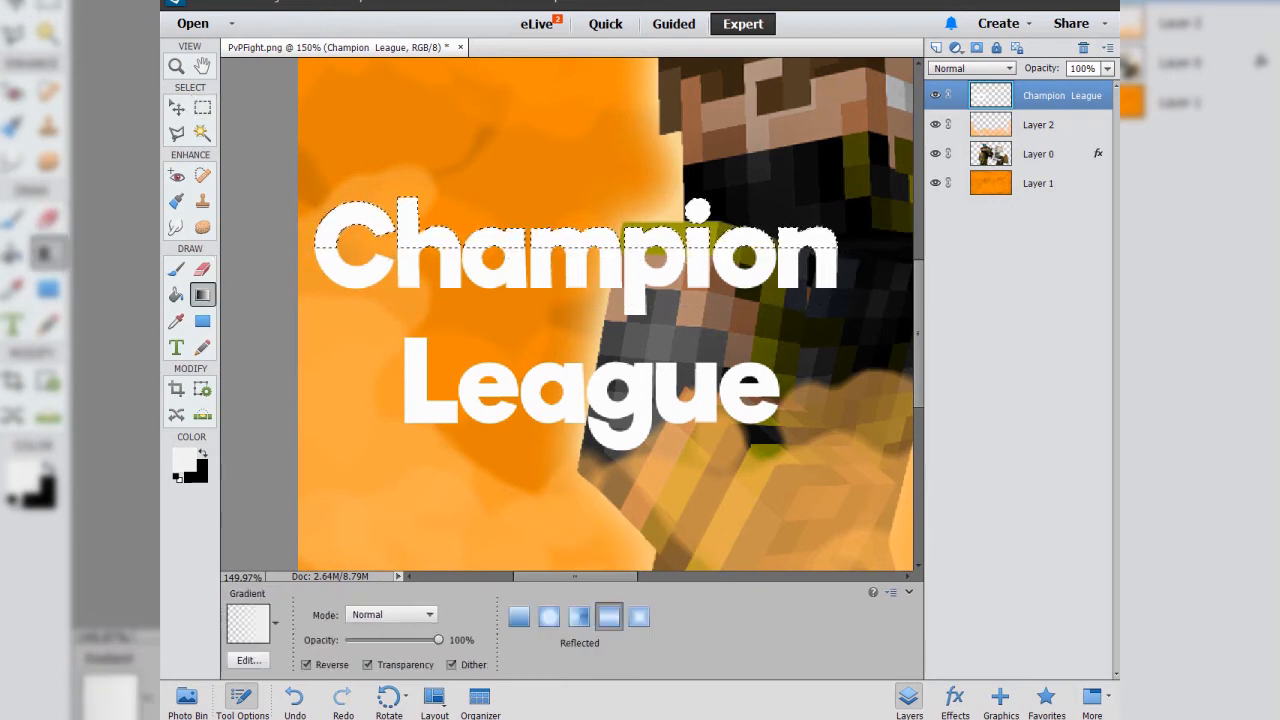
left_click_drag(332, 247, 332, 227)
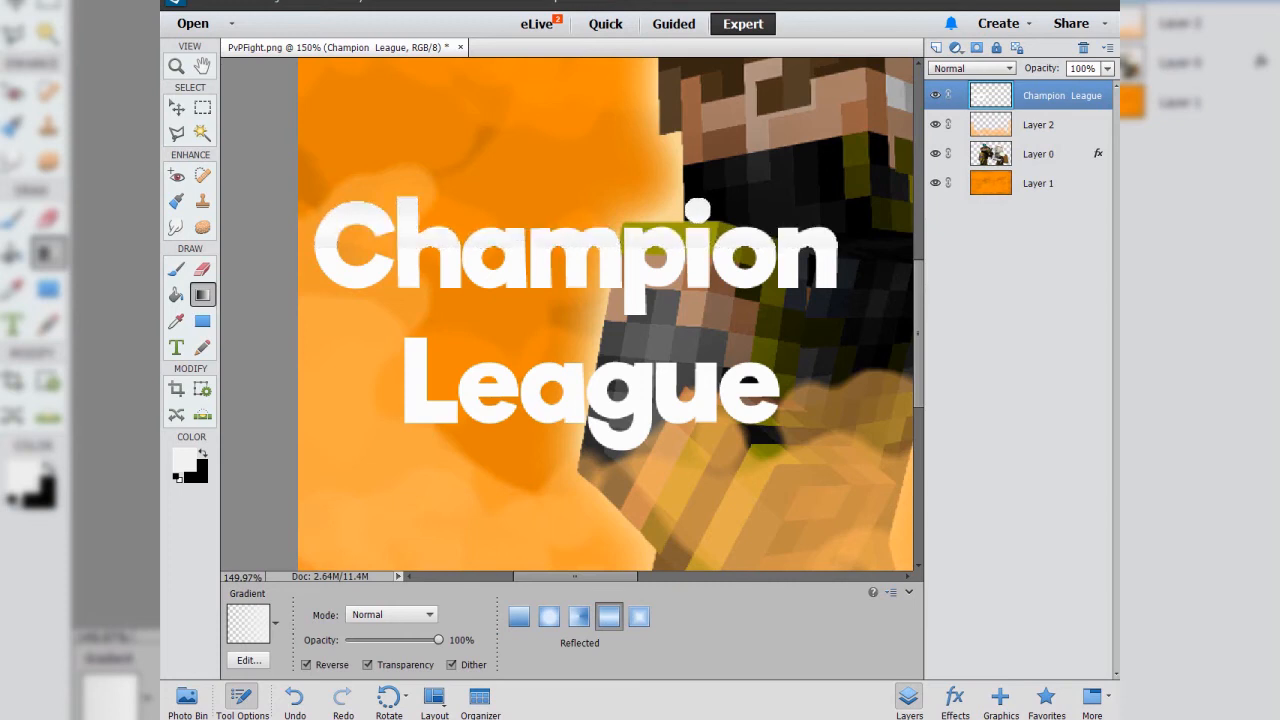
Select every letter of "Champion" with the Magic Wand and subtract their upper half from the selection.
key("a")
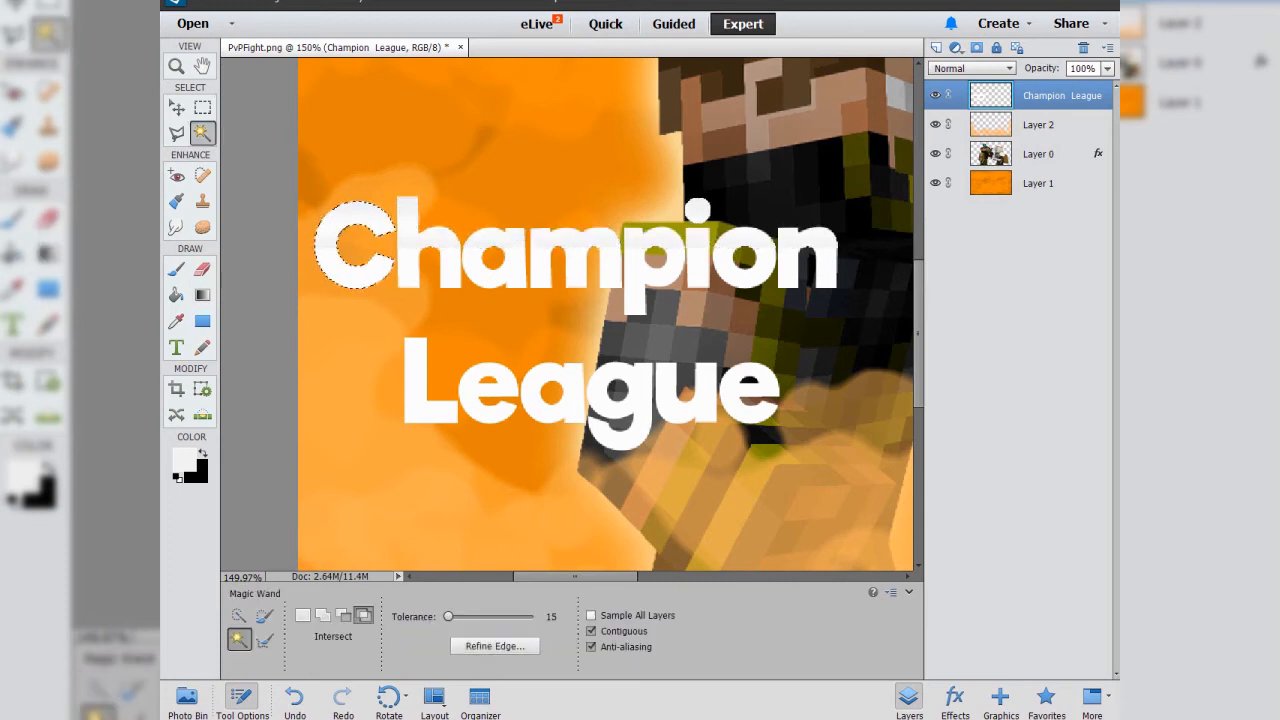
key("ctrl+z")
key("ctrl+y")
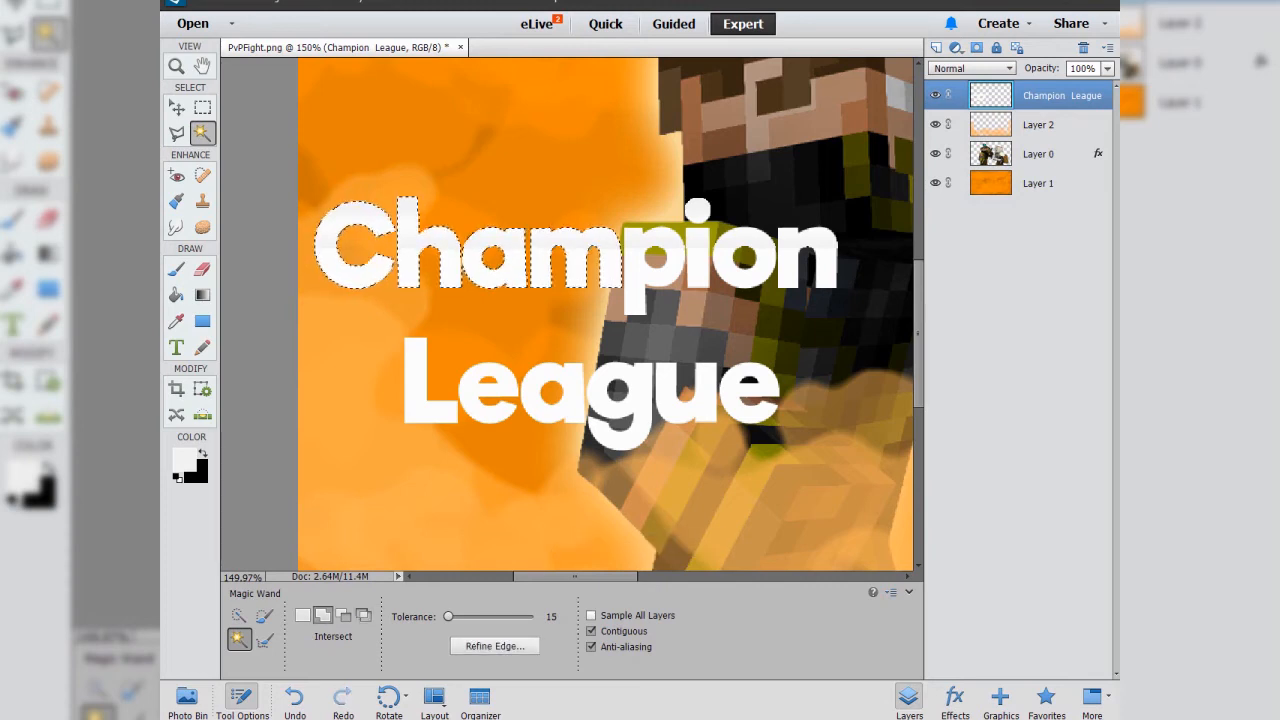
left_click(697, 260, "shift")
left_click(726, 258, "shift")
left_click(790, 258, "shift")
key("m")
left_click_drag(307, 187, 851, 249, "alt")
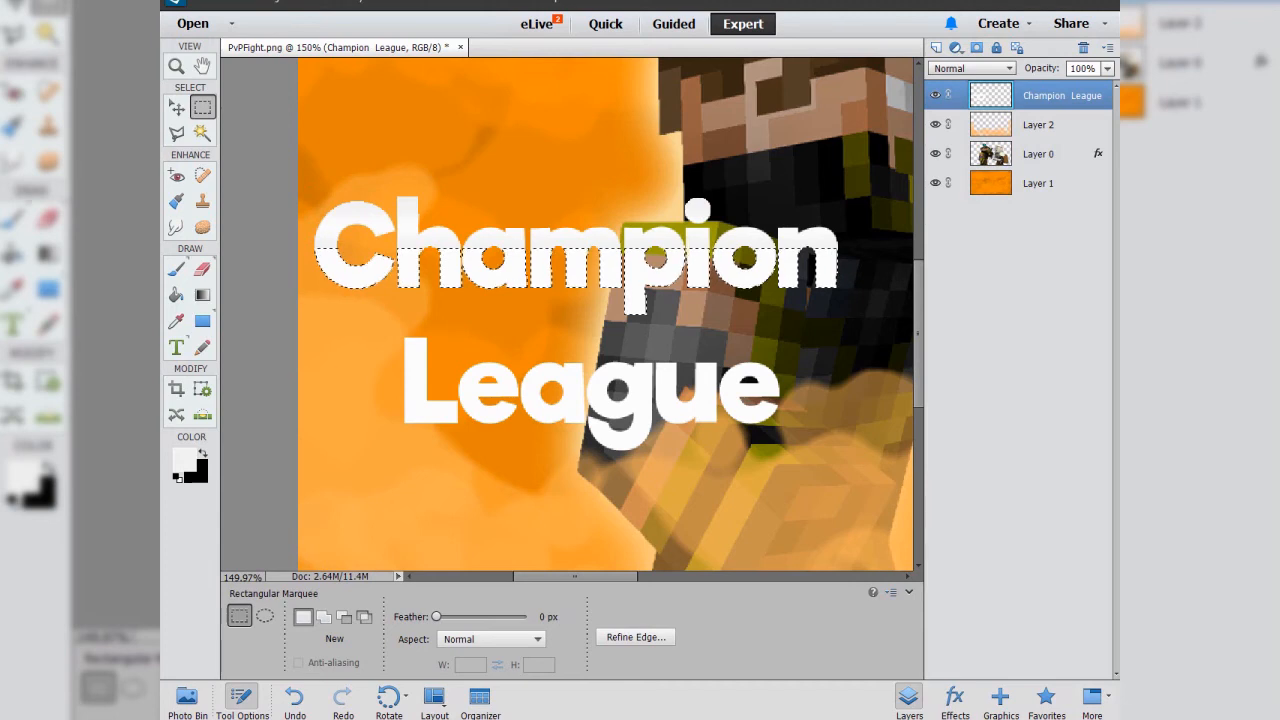
Pick a slightly darker light grey foreground, fill the lower half of "Champion" with a Linear gradient, and deselect.
left_click(185, 461)
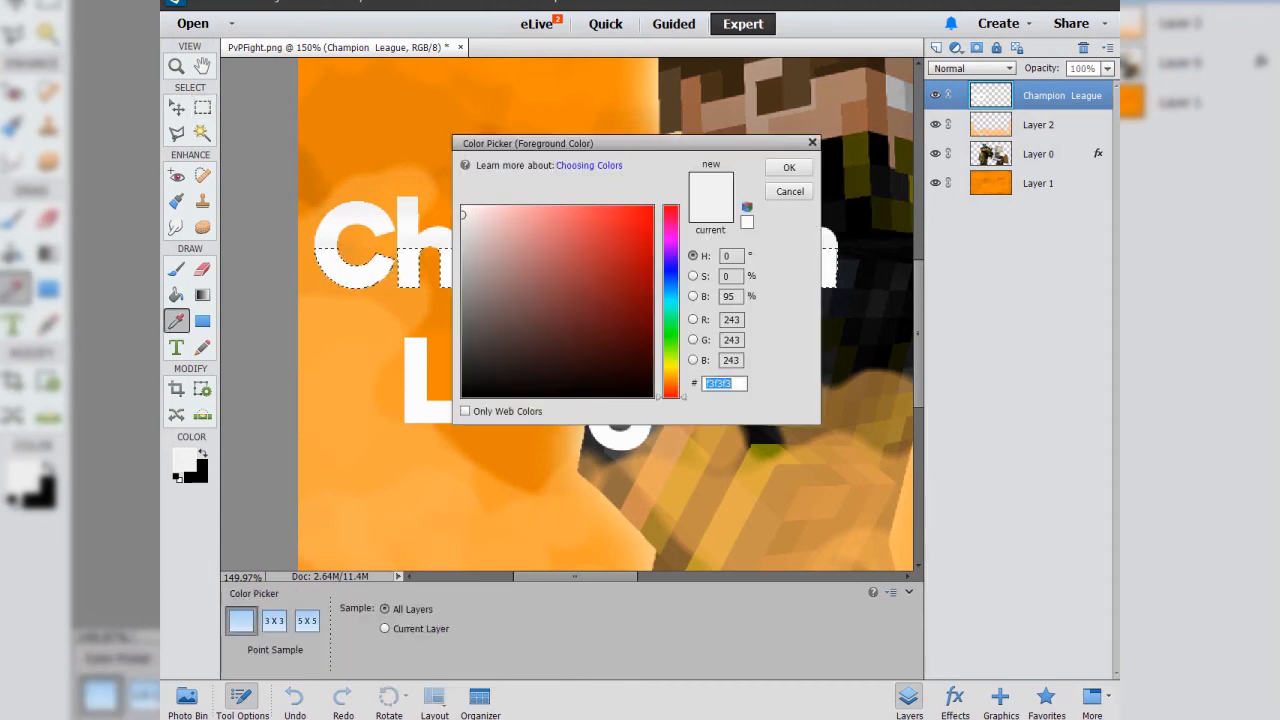
left_click(463, 229)
left_click(789, 167)
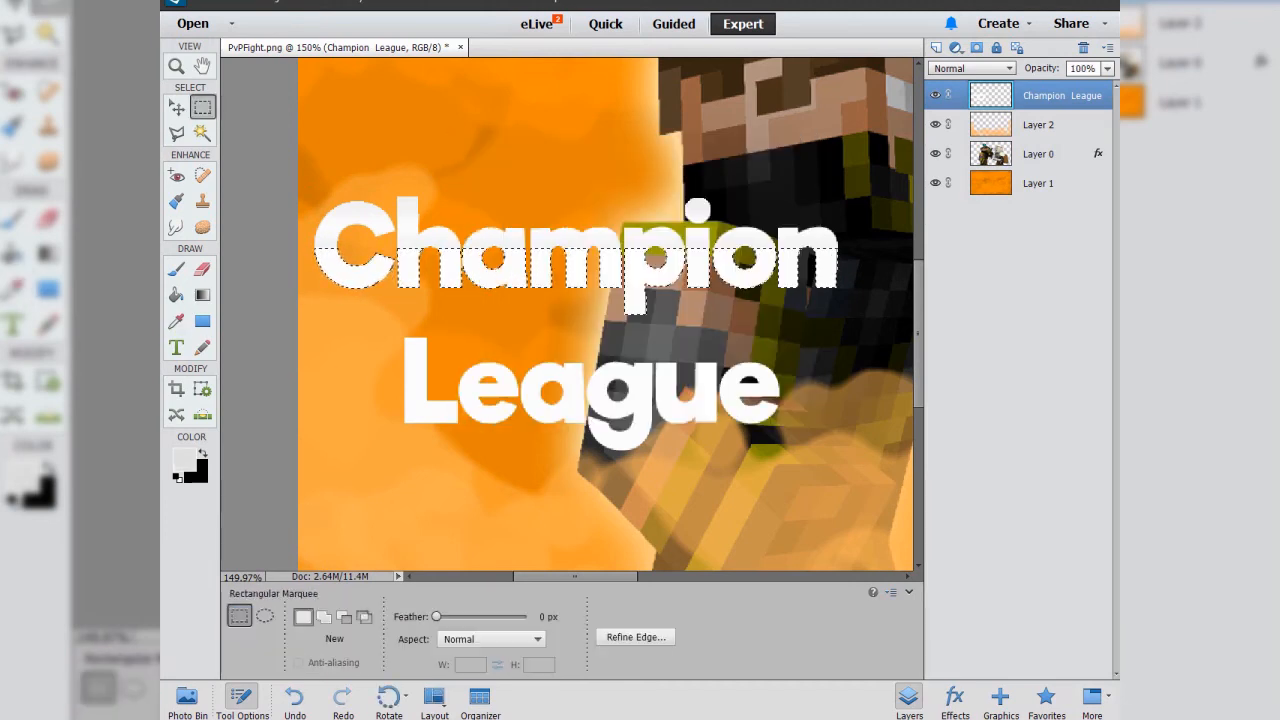
key("g")
left_click(518, 617)
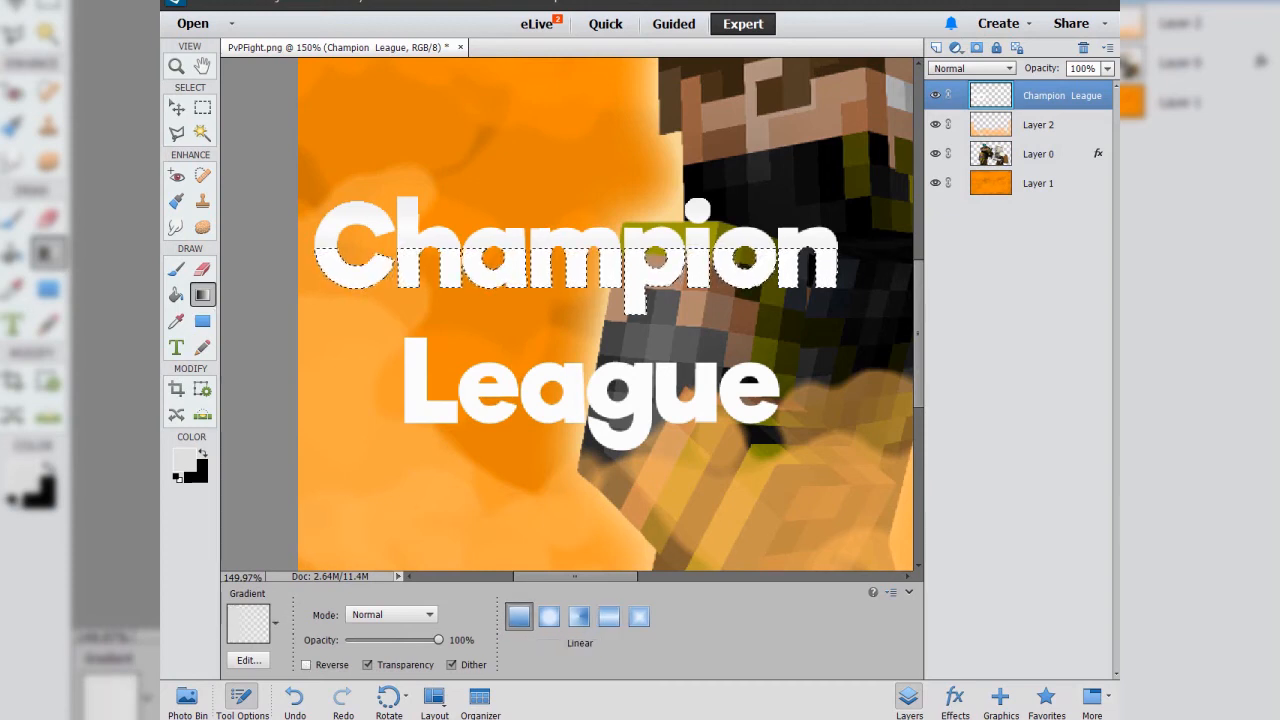
left_click_drag(413, 274, 413, 288)
key("ctrl+d")
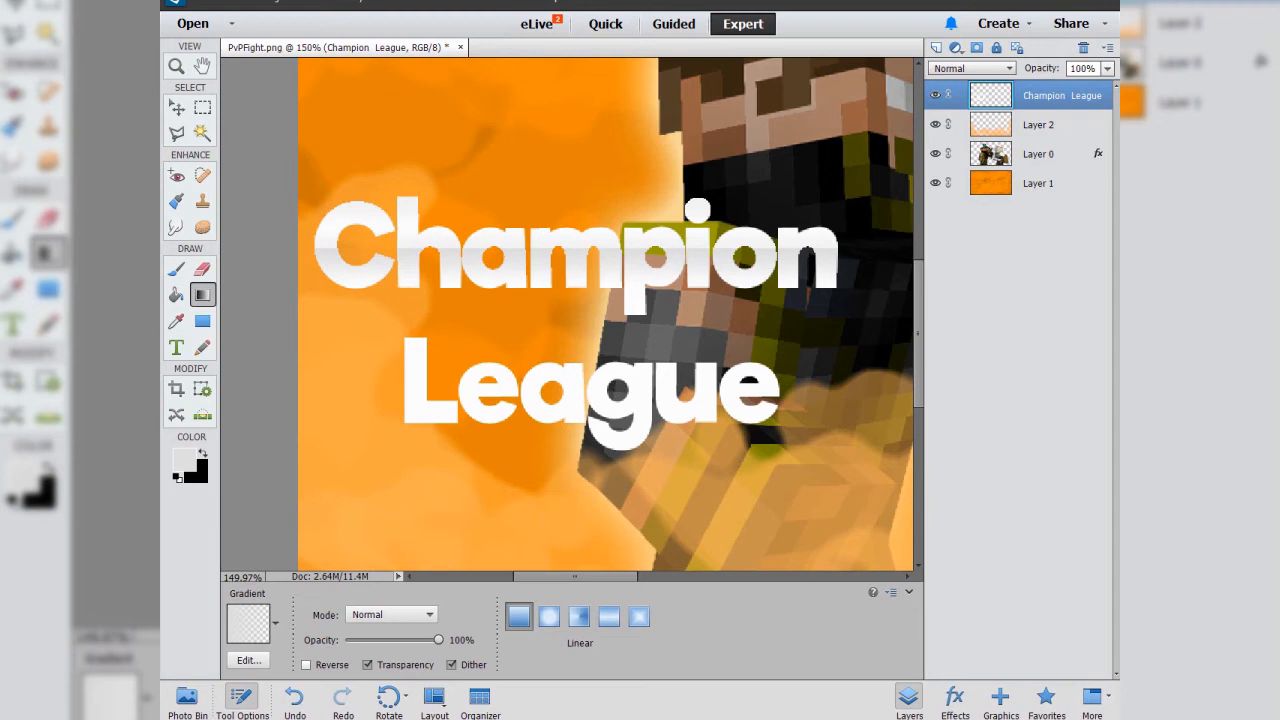
Select every letter of "League" with the Magic Wand and subtract their upper half from the selection.
key("a")
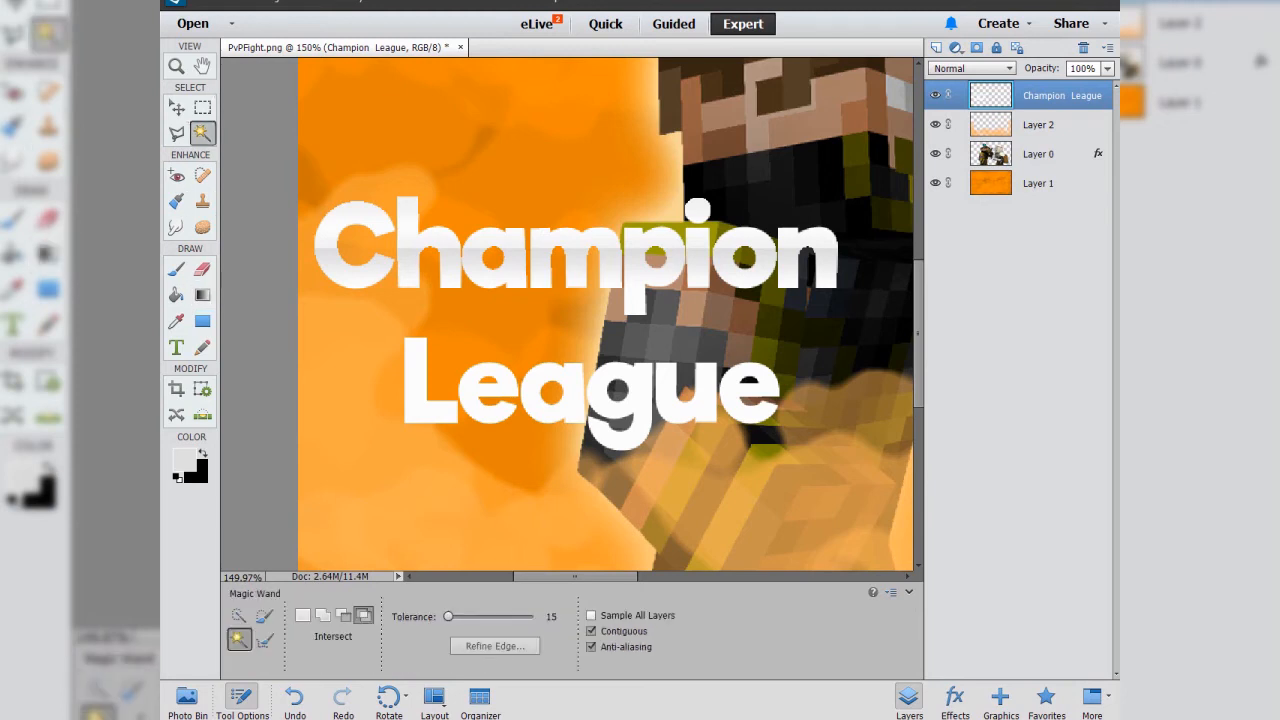
left_click(416, 400)
left_click(468, 393, "shift")
left_click(572, 395, "shift")
left_click(641, 395, "shift")
left_click(666, 390, "shift")
left_click(730, 392, "shift")
key("m")
left_click_drag(342, 312, 836, 391, "alt")
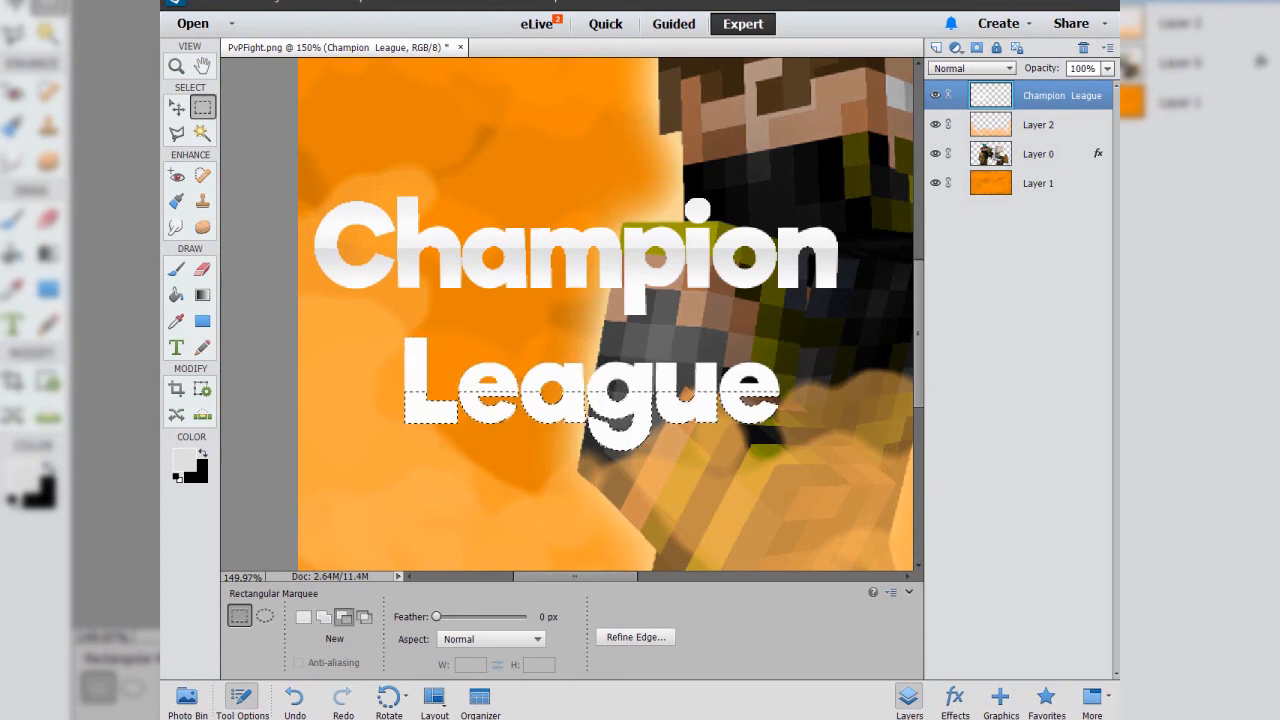
Fill the lower half of "League" with the Linear gradient and deselect.
key("g")
left_click_drag(596, 390, 596, 428)
key("ctrl+d")
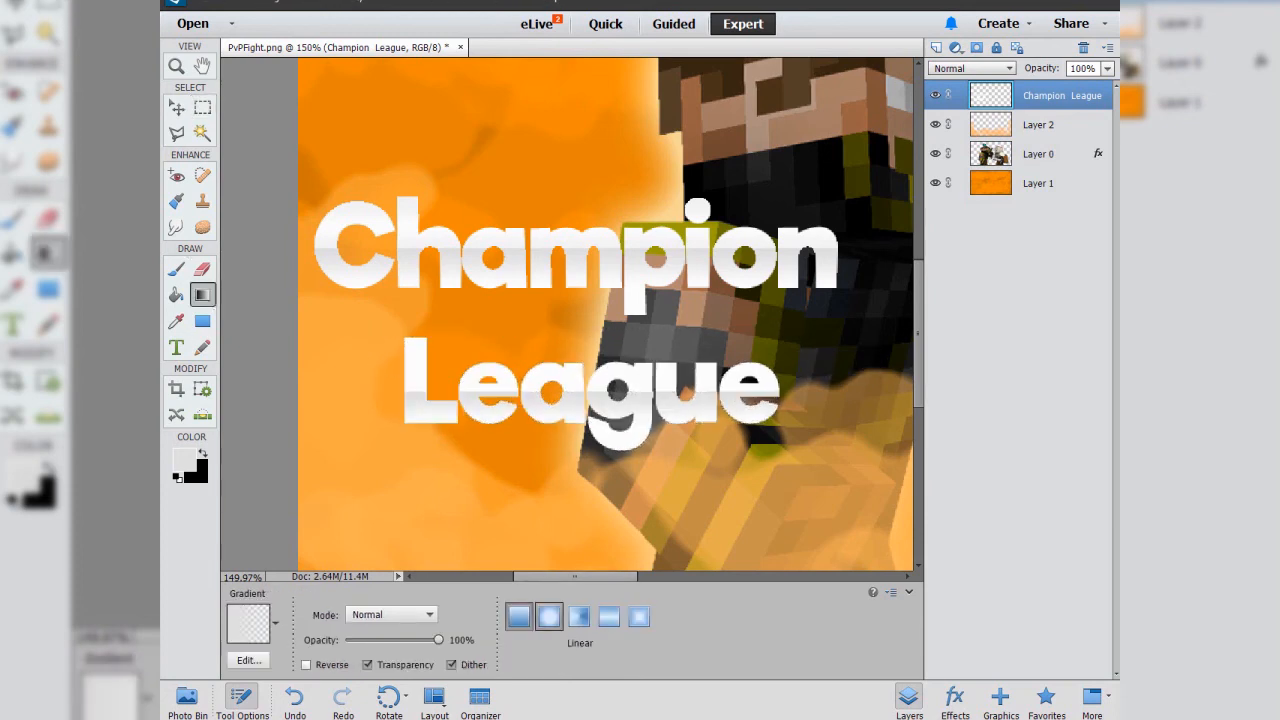
Set the gradient to Reflected with Reverse on, and select the upper half of every "League" letter with the Magic Wand.
left_click(609, 616)
left_click(306, 665)
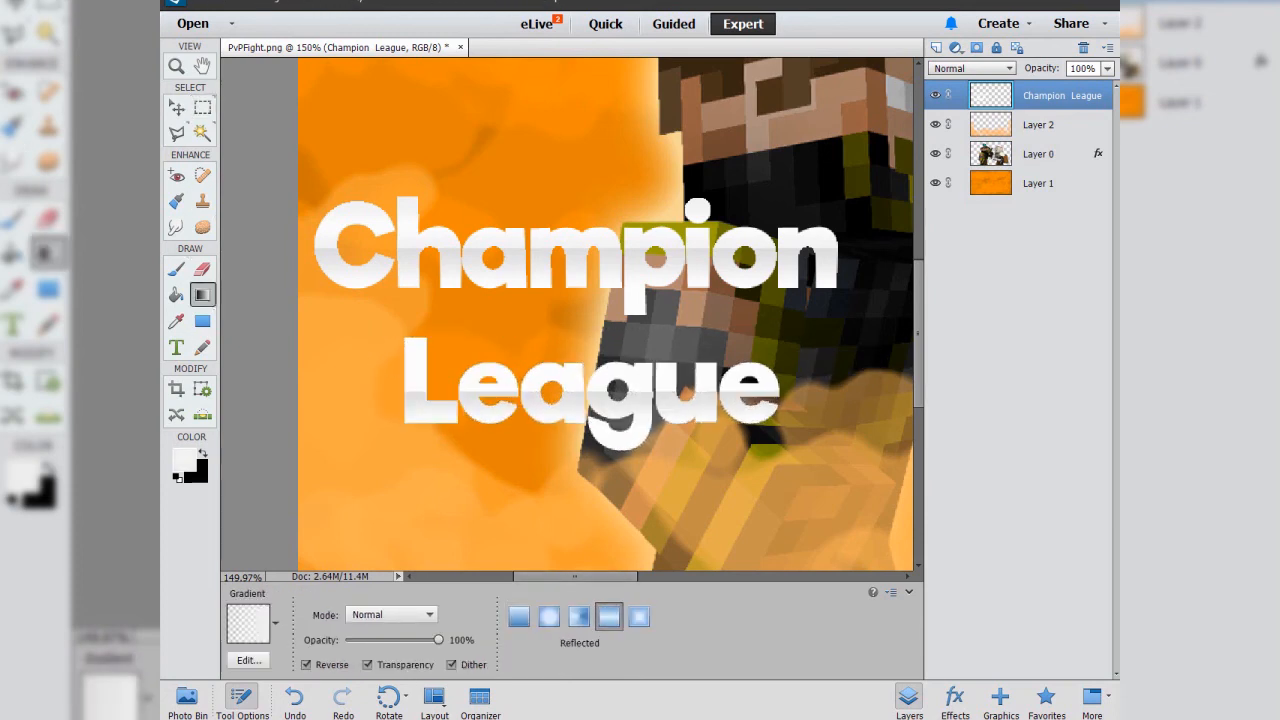
key("a")
left_click(415, 365, "shift")
left_click(488, 371)
key("Return")
left_click(488, 371, "shift")
left_click(415, 365, "shift")
left_click(548, 373, "shift")
left_click(606, 374, "shift")
left_click(666, 376, "shift")
left_click(706, 376, "shift")
left_click(749, 371, "shift")
Fill the upper half of "League" with the reversed Reflected gradient and deselect.
key("g")
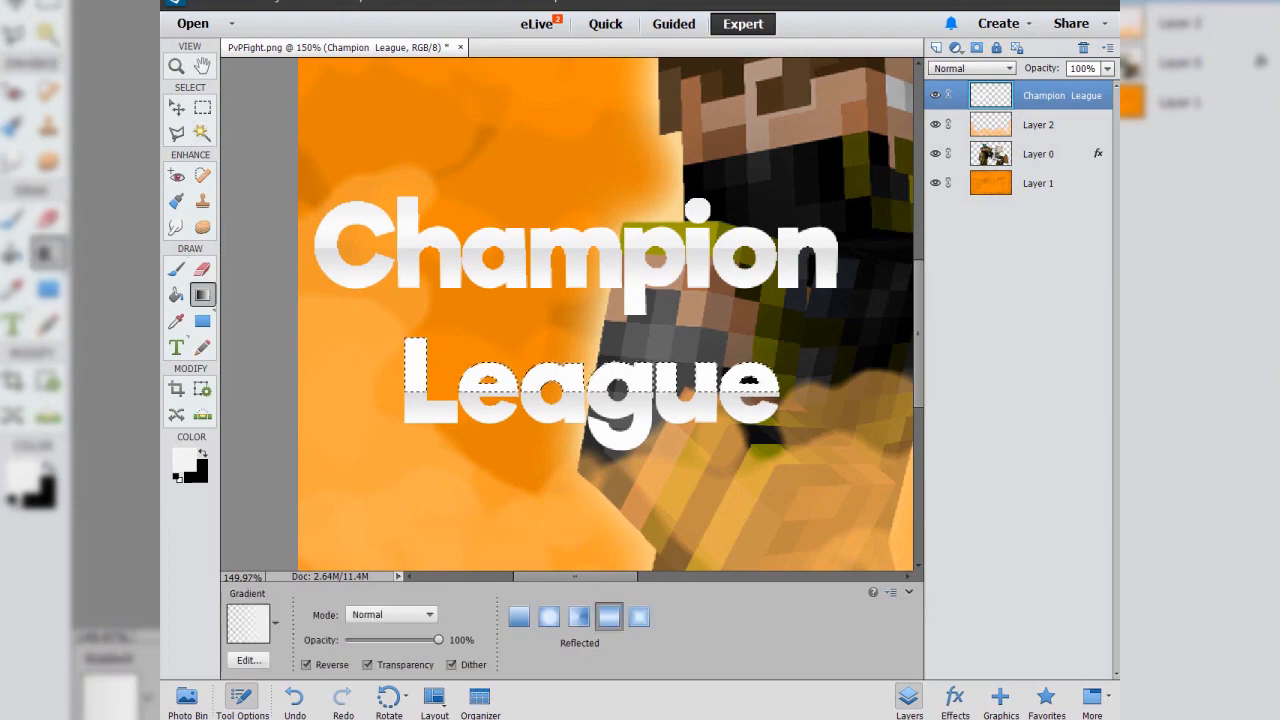
left_click_drag(476, 374, 476, 392)
key("ctrl+d")
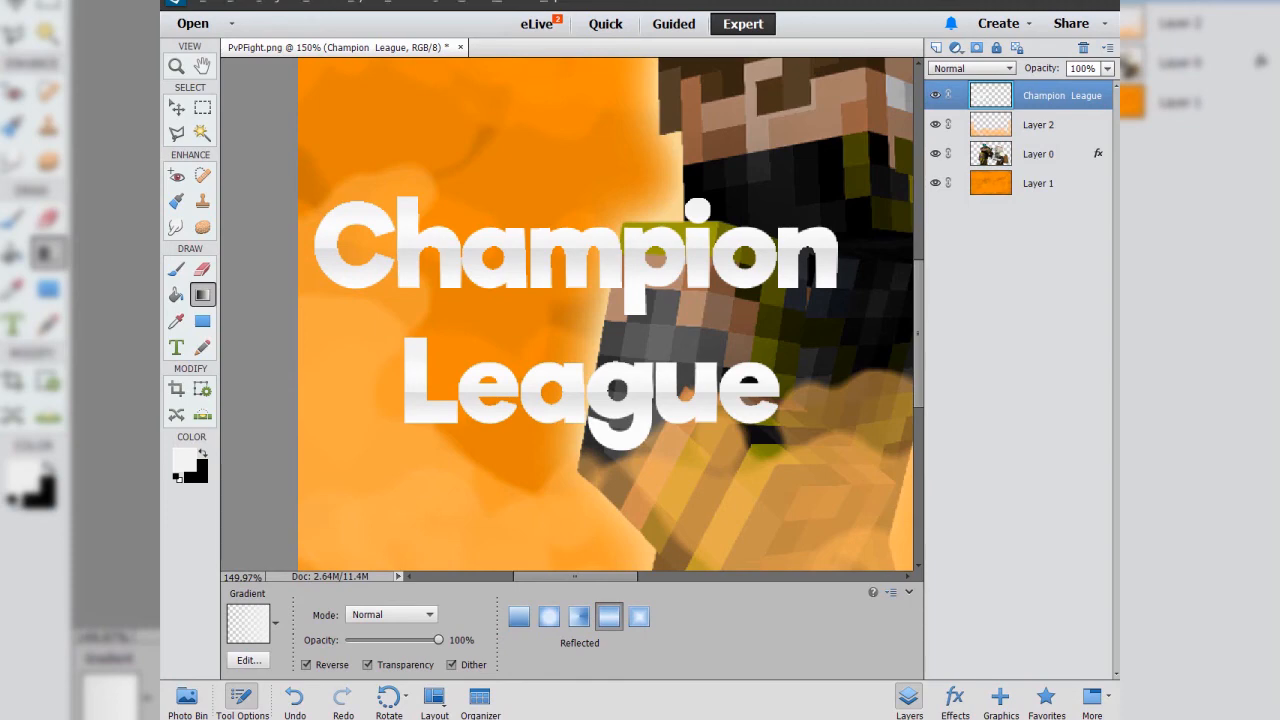
scroll(372, 372, "down", 4, "alt")
key("ctrl+0")
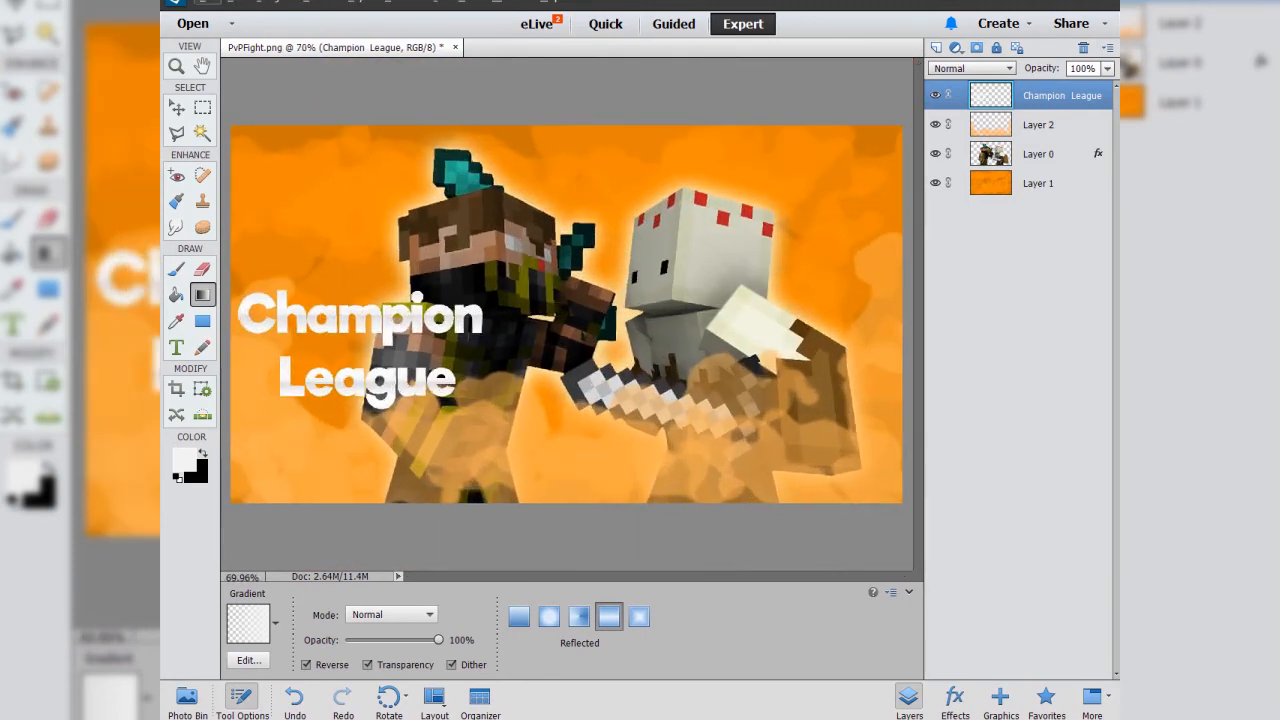
scroll(566, 314, "down", 1, "alt")
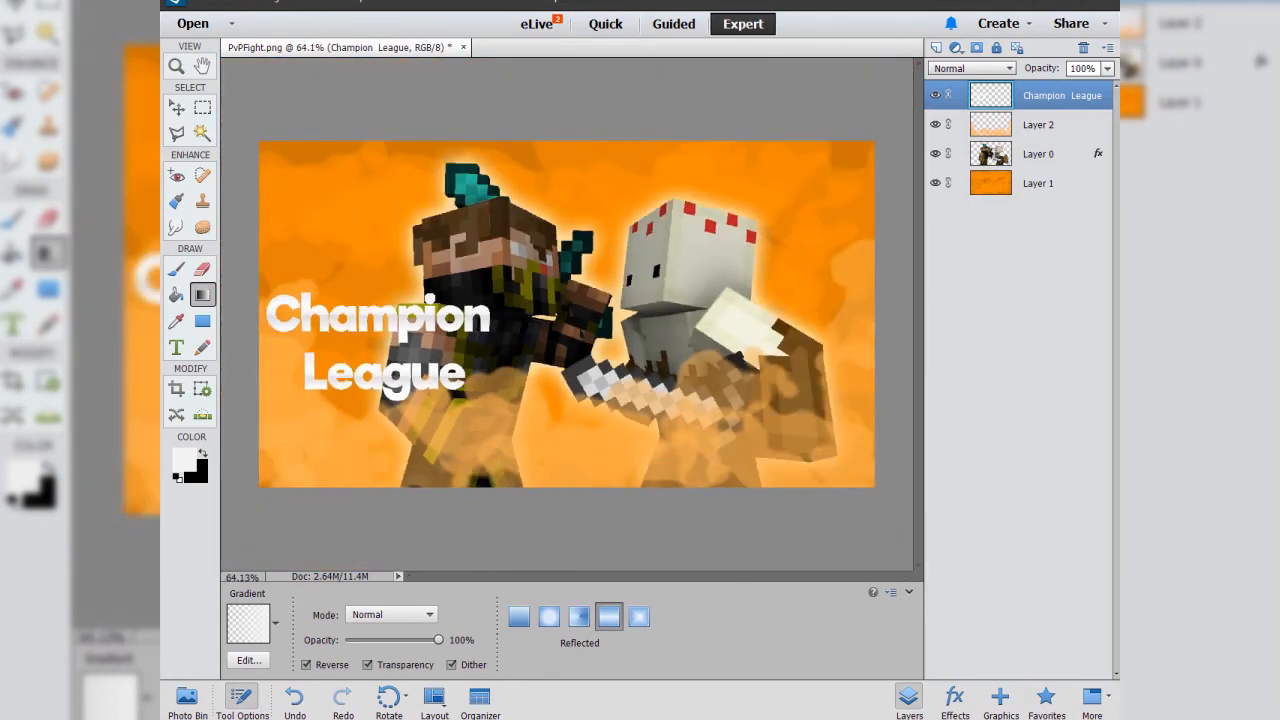
Duplicate the Champion League layer as "Champion League copy" and place the copy beneath the original.
right_click(1014, 98)
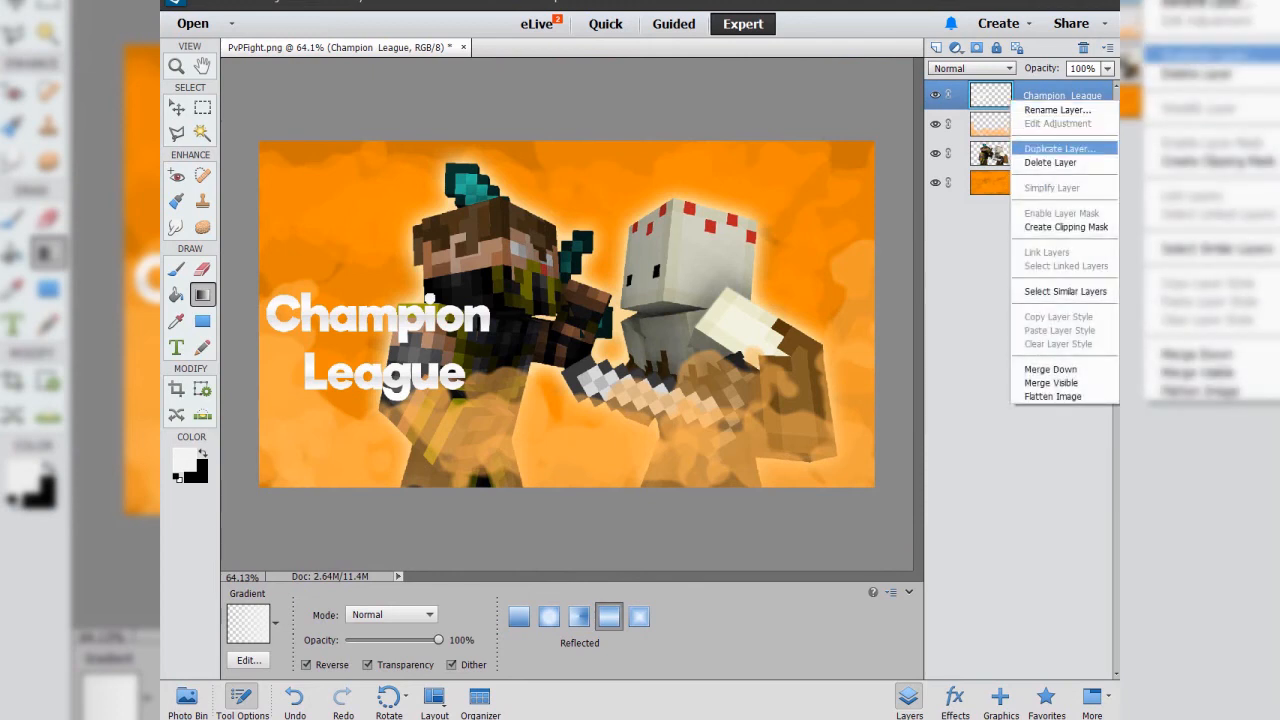
left_click(1058, 148)
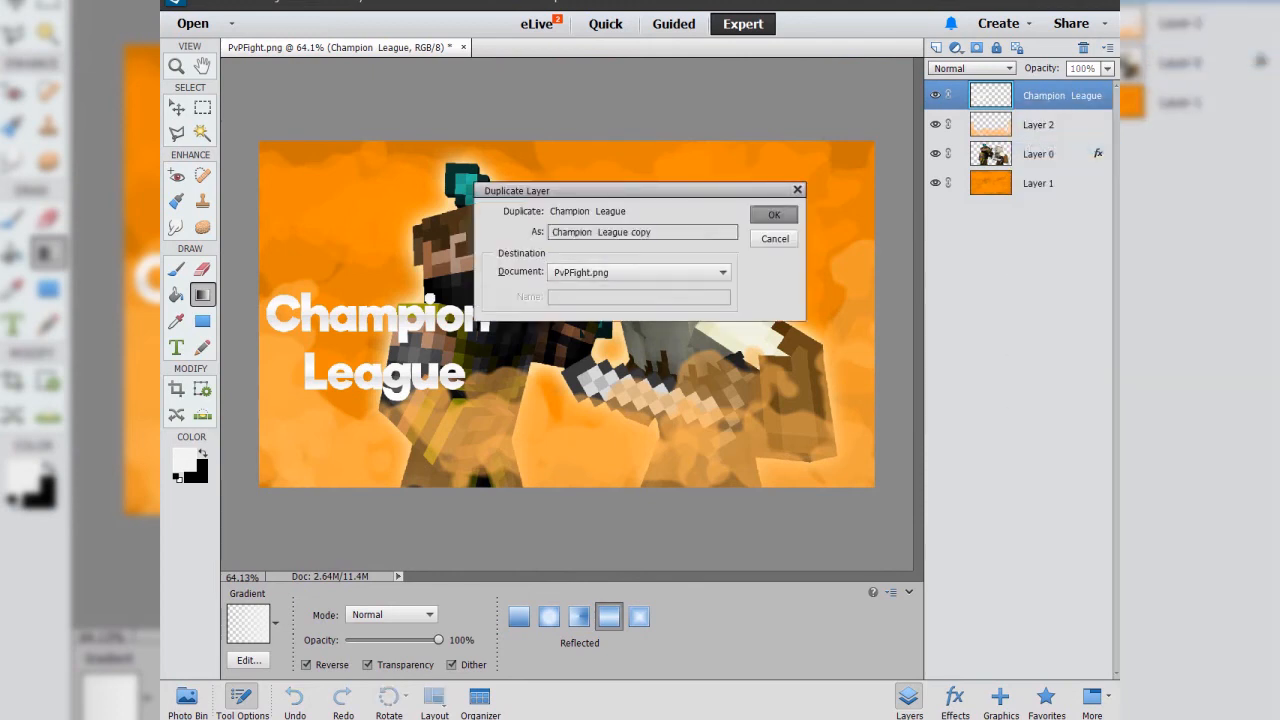
key("Return")
left_click_drag(1040, 95, 1040, 136)
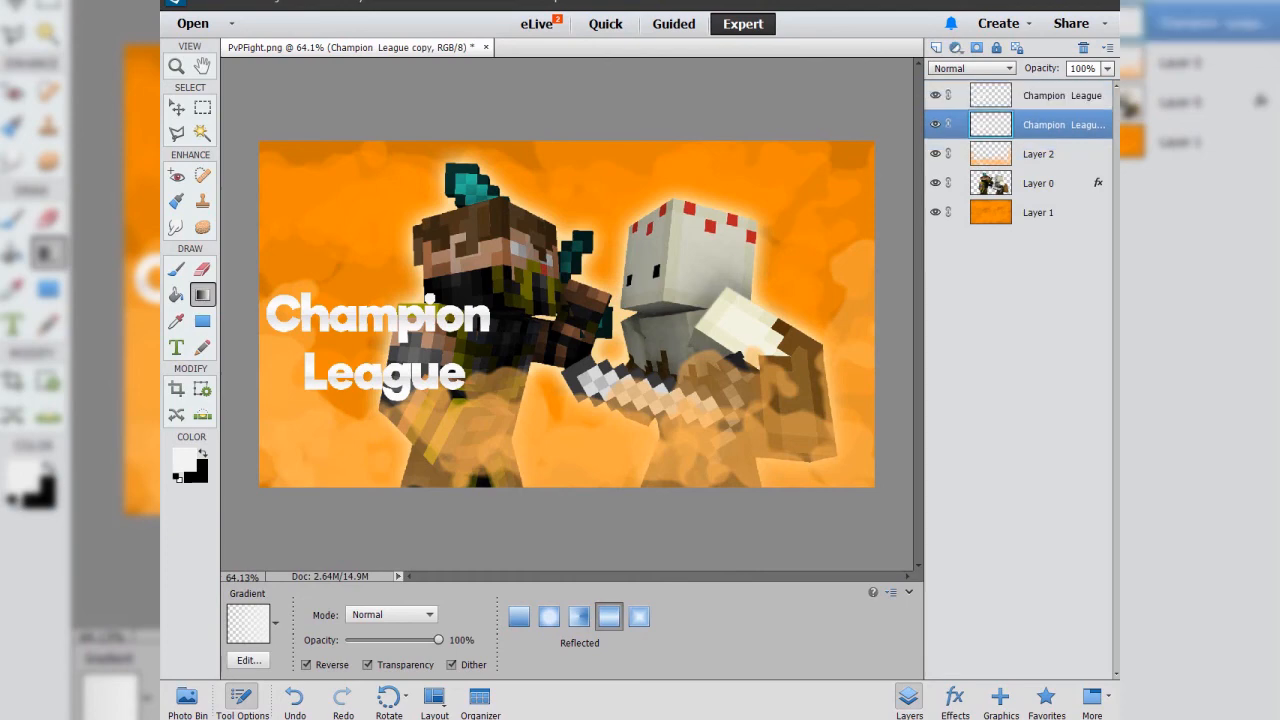
Offset the Champion League copy slightly to the right and down behind the original title.
key("v")
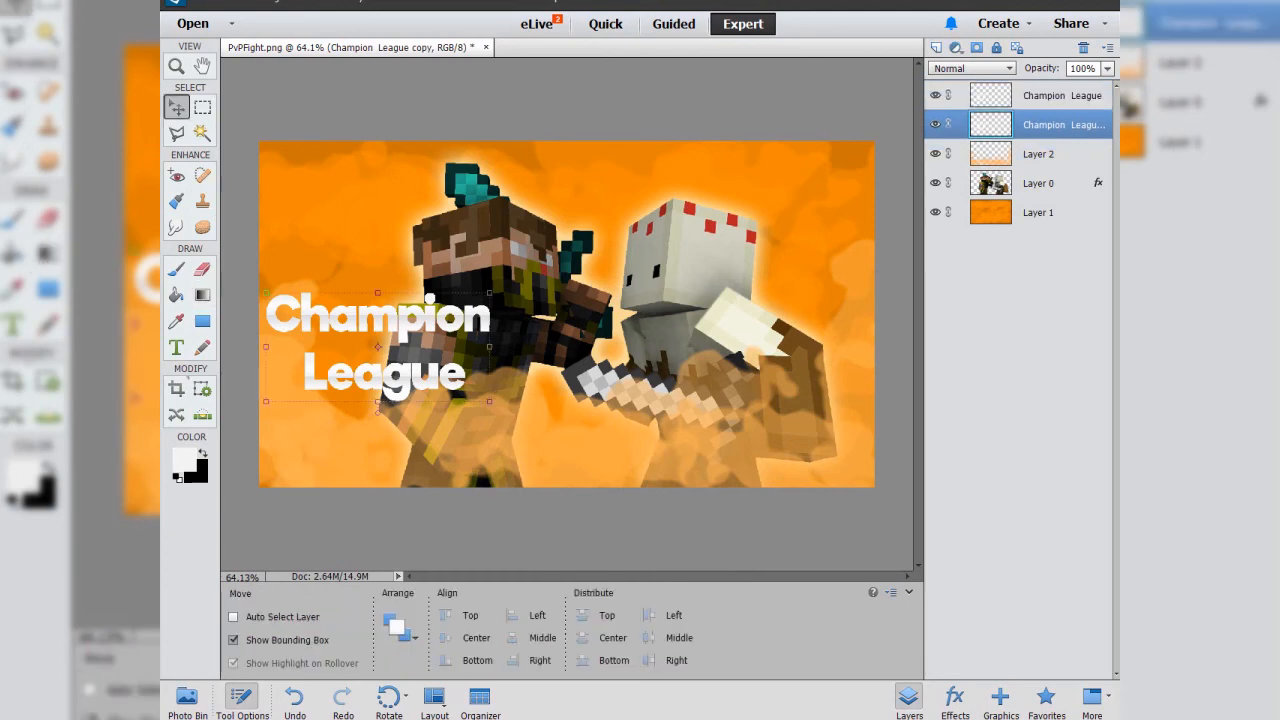
scroll(366, 404, "up", 13, "alt")
scroll(566, 314, "up", 3)
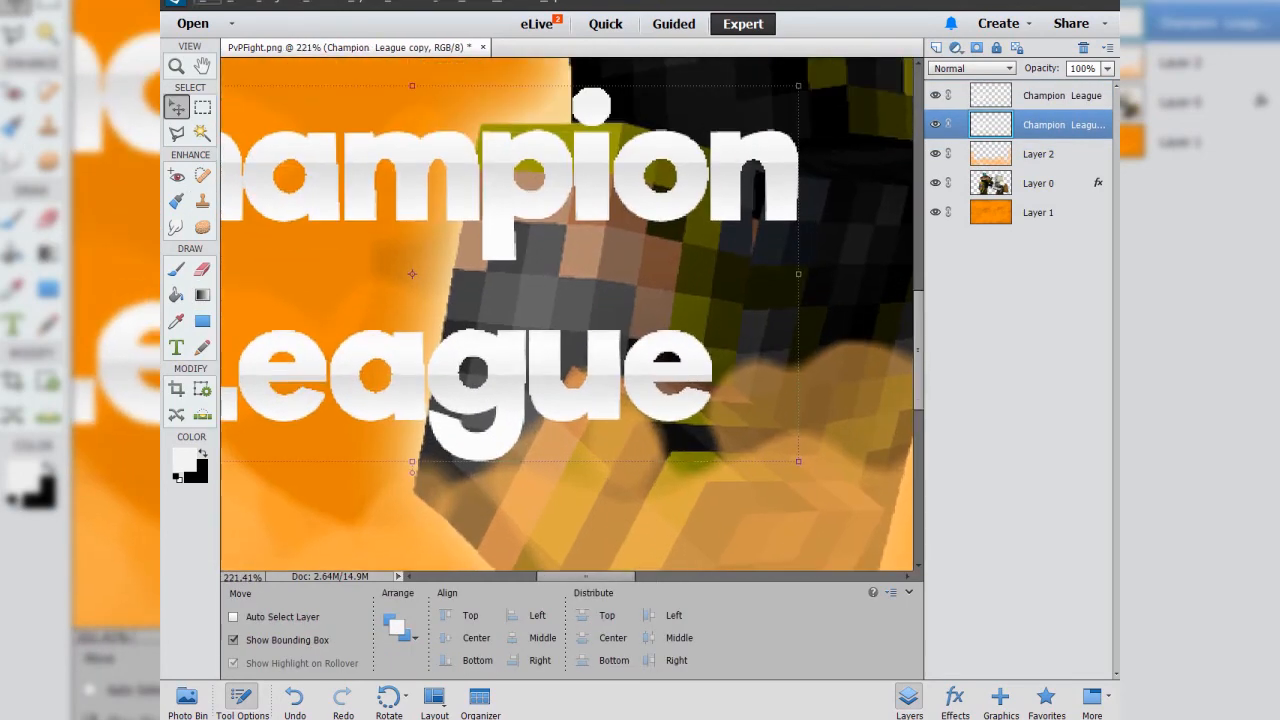
mouse_move(754, 240)
left_mouse_down("ctrl")
mouse_move(767, 252)
mouse_move(757, 246)
left_mouse_up("ctrl")
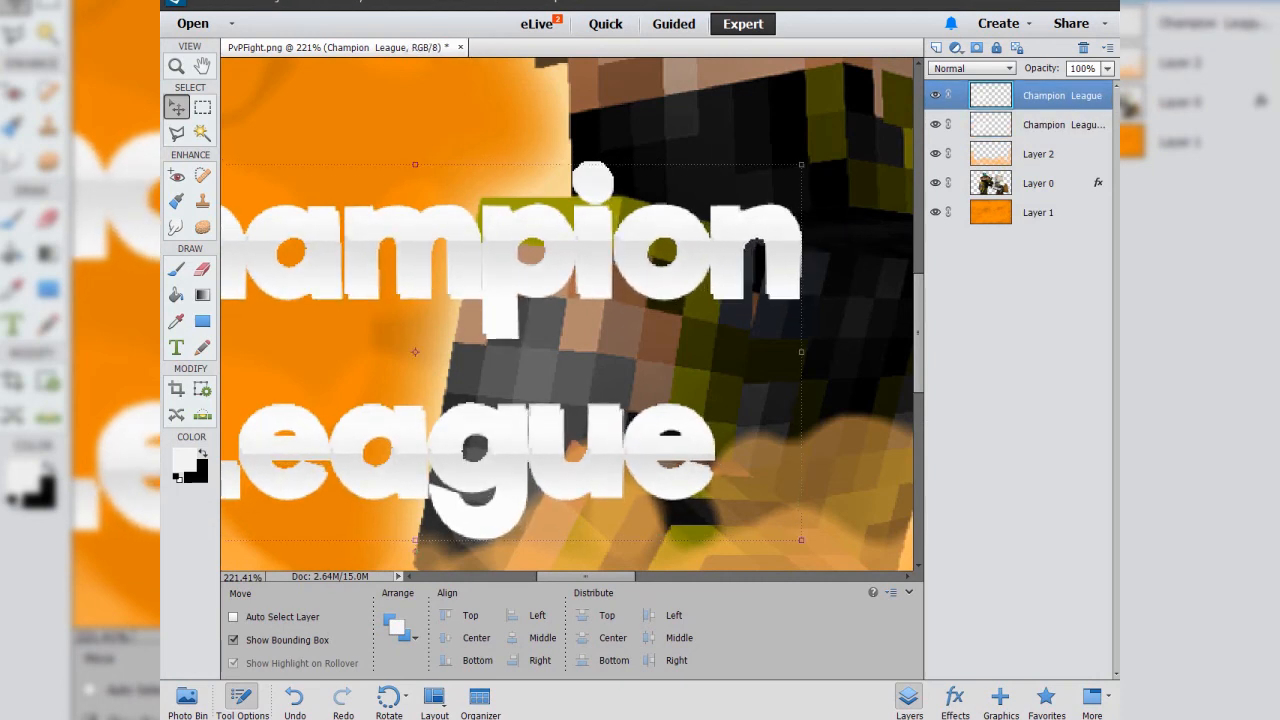
key("ctrl+z")
left_click_drag(777, 196, 782, 197)
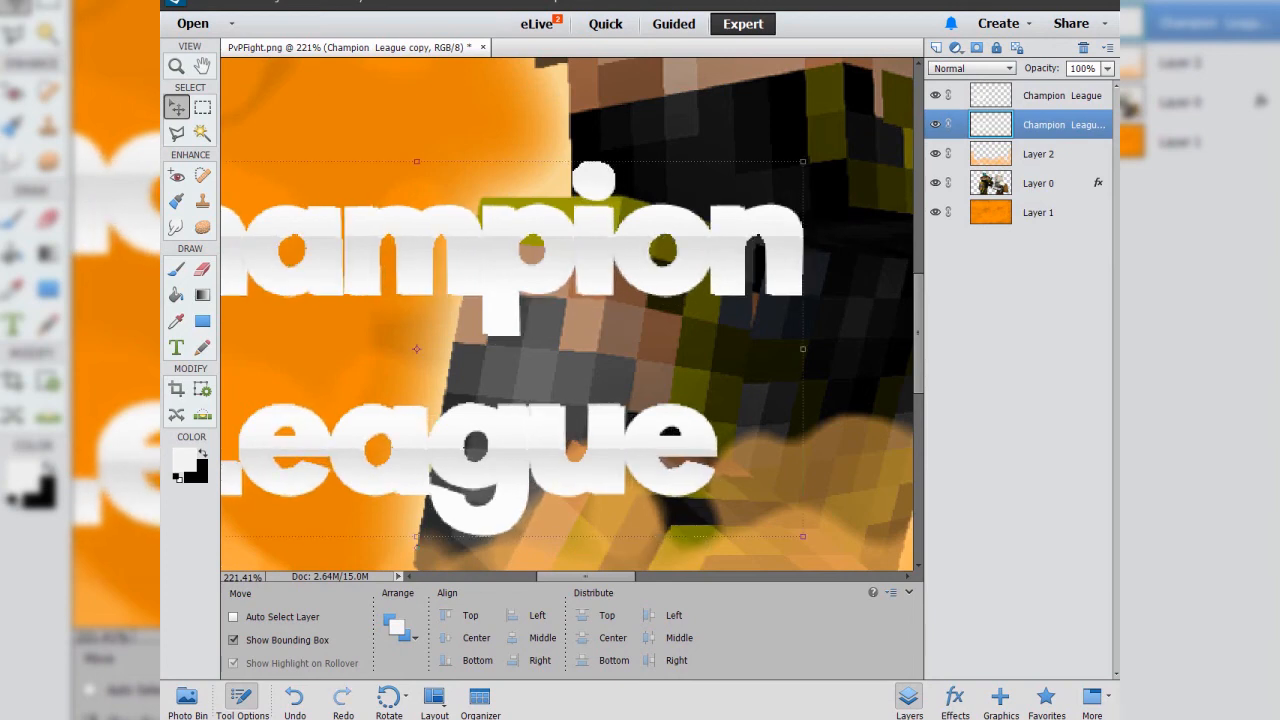
right_click(1012, 124)
left_click(1055, 168)
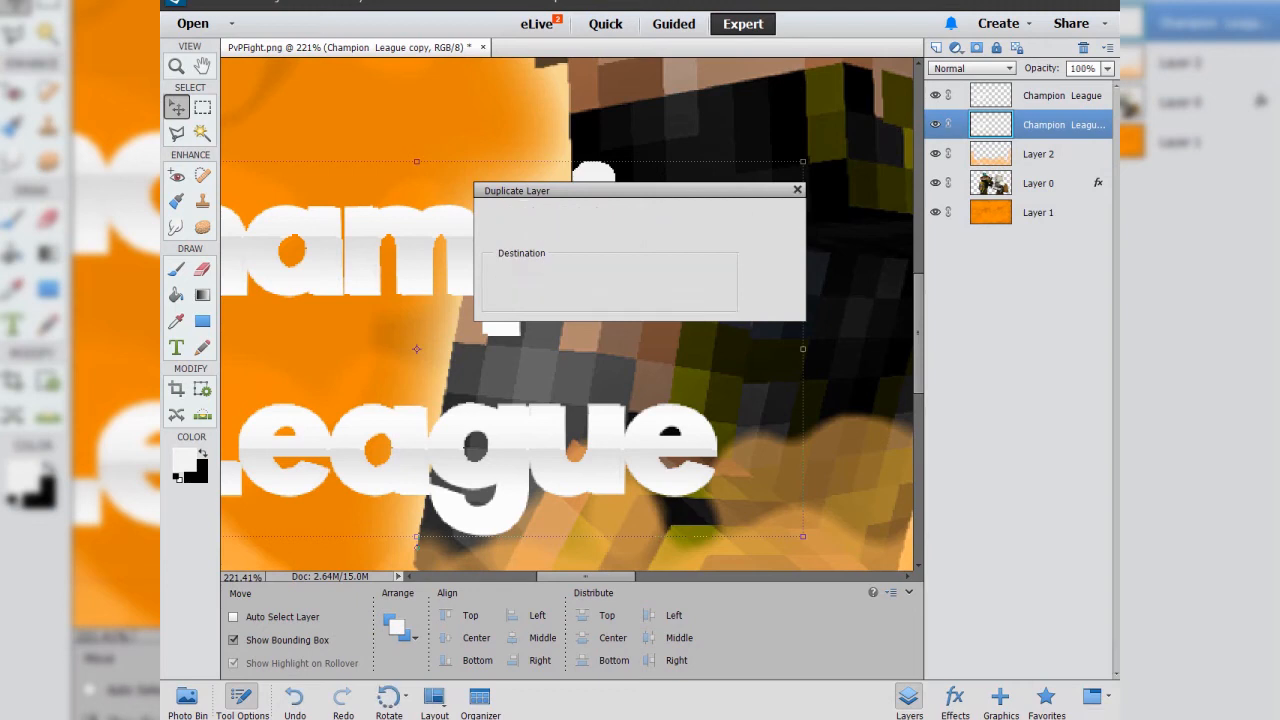
key("Escape")
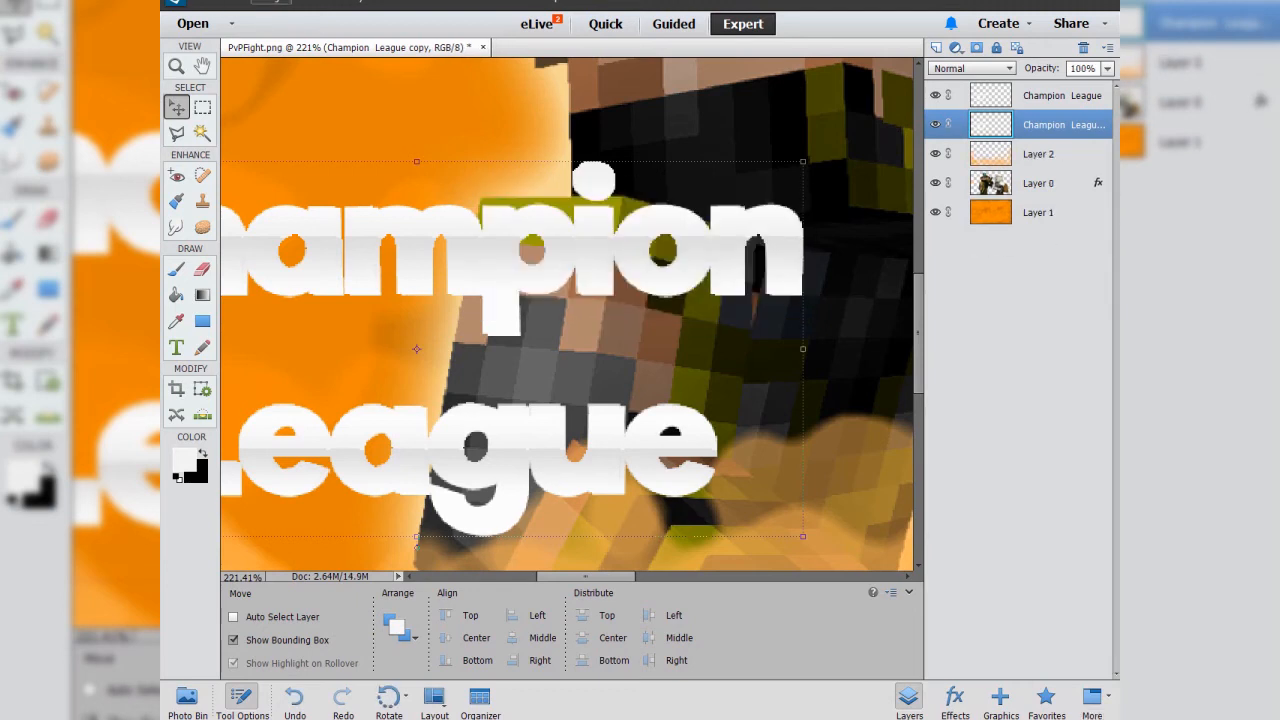
Turn the Champion League copy black with Hue/Saturation by setting Lightness to -100.
left_click(318, 2)
mouse_move(330, 154)
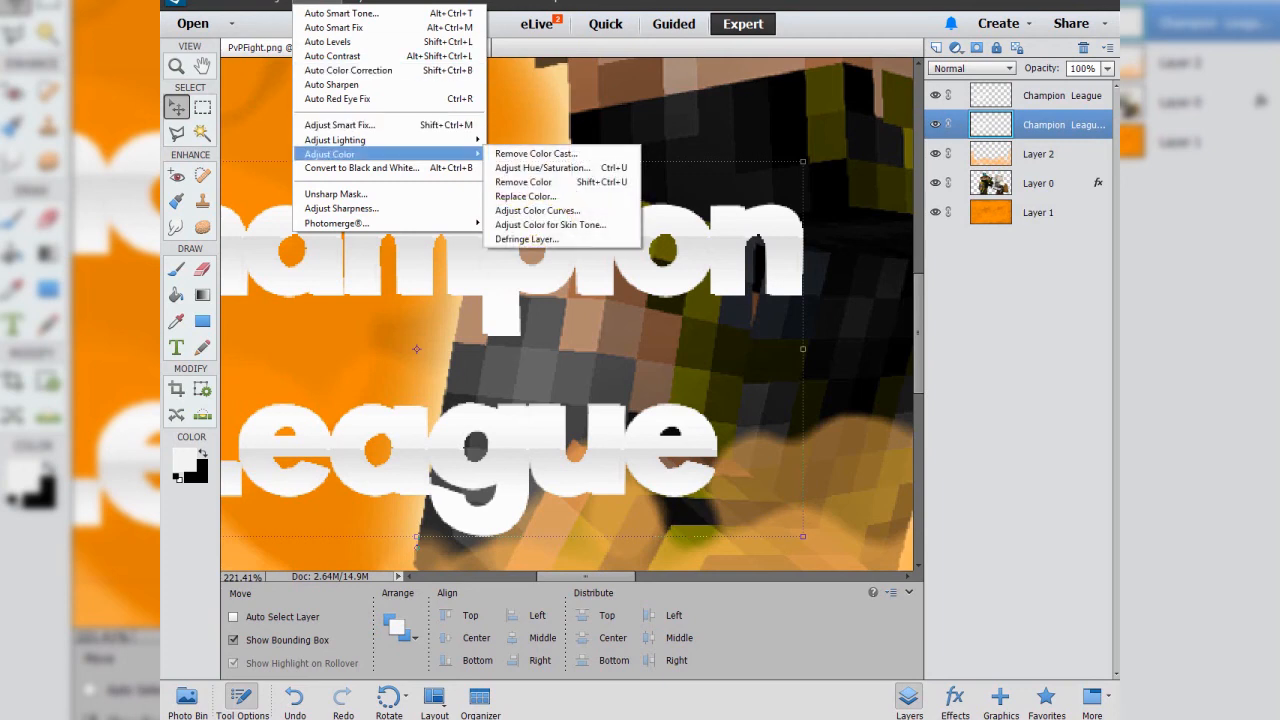
left_click(545, 171)
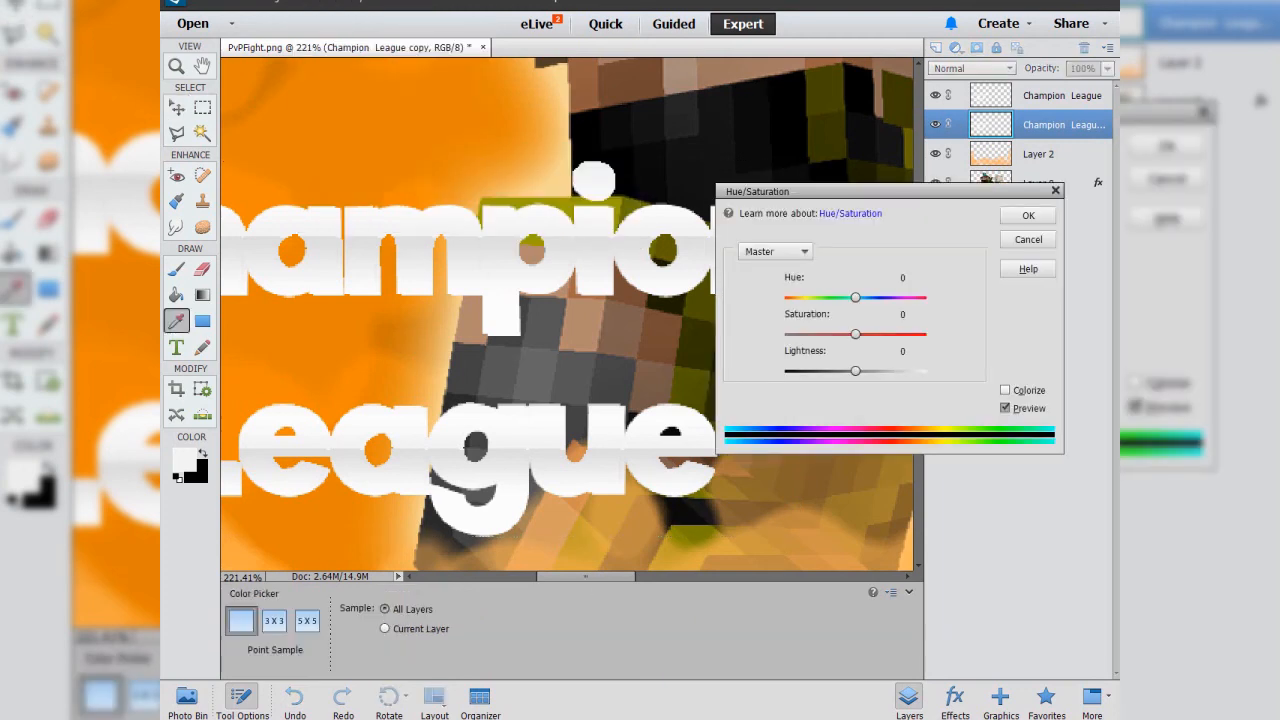
left_click_drag(855, 371, 787, 371)
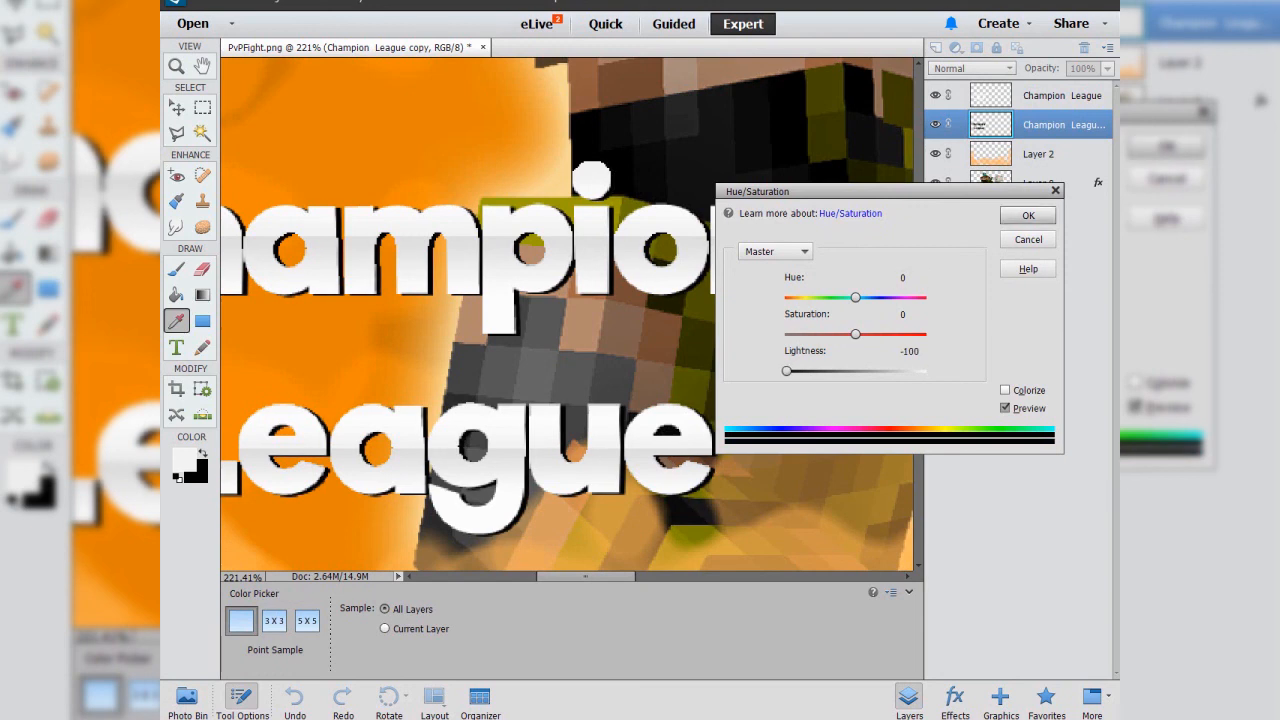
key("Return")
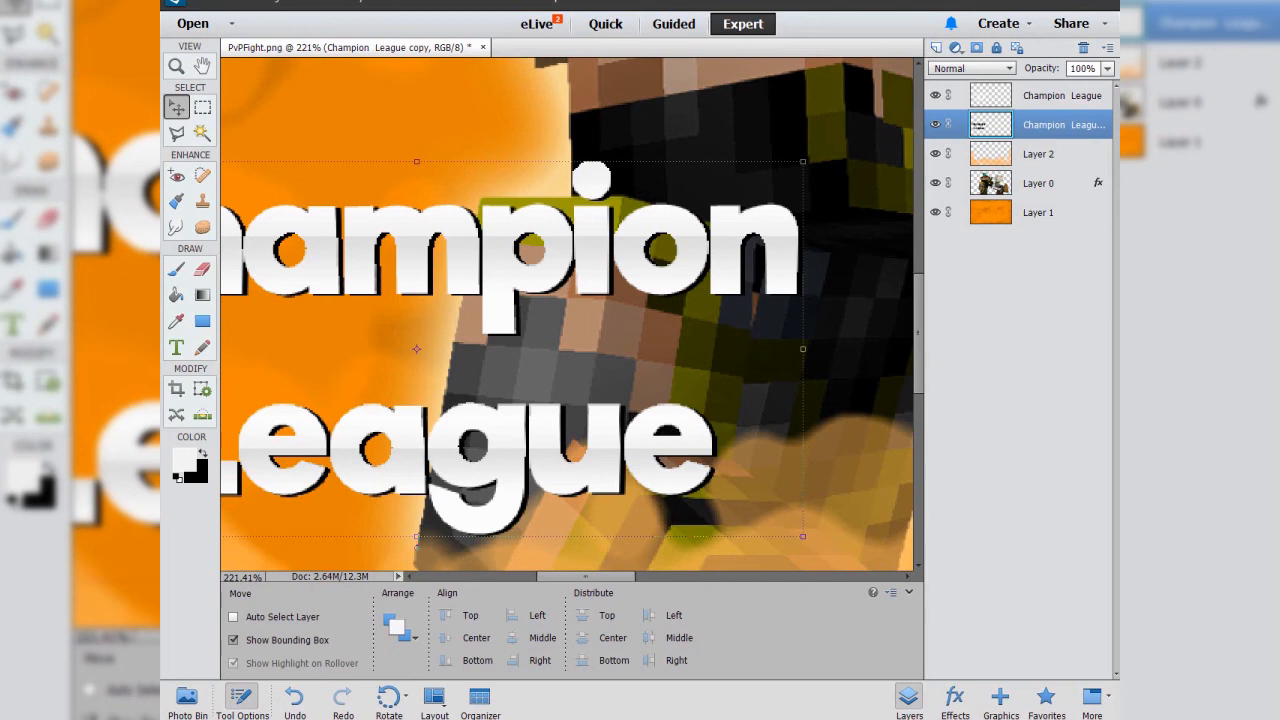
Duplicate the black title copy, nudge the duplicate slightly right and down, and merge it into the black layer.
right_click(1013, 121)
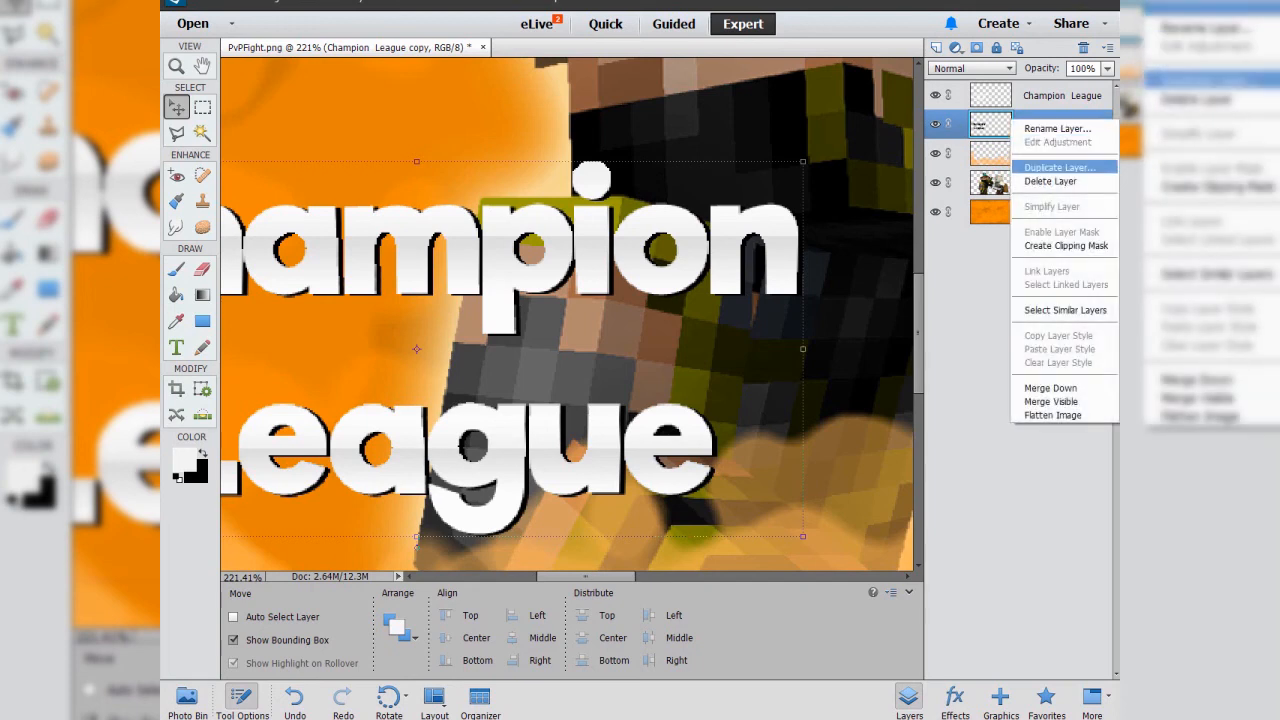
left_click(1060, 167)
left_click(771, 214)
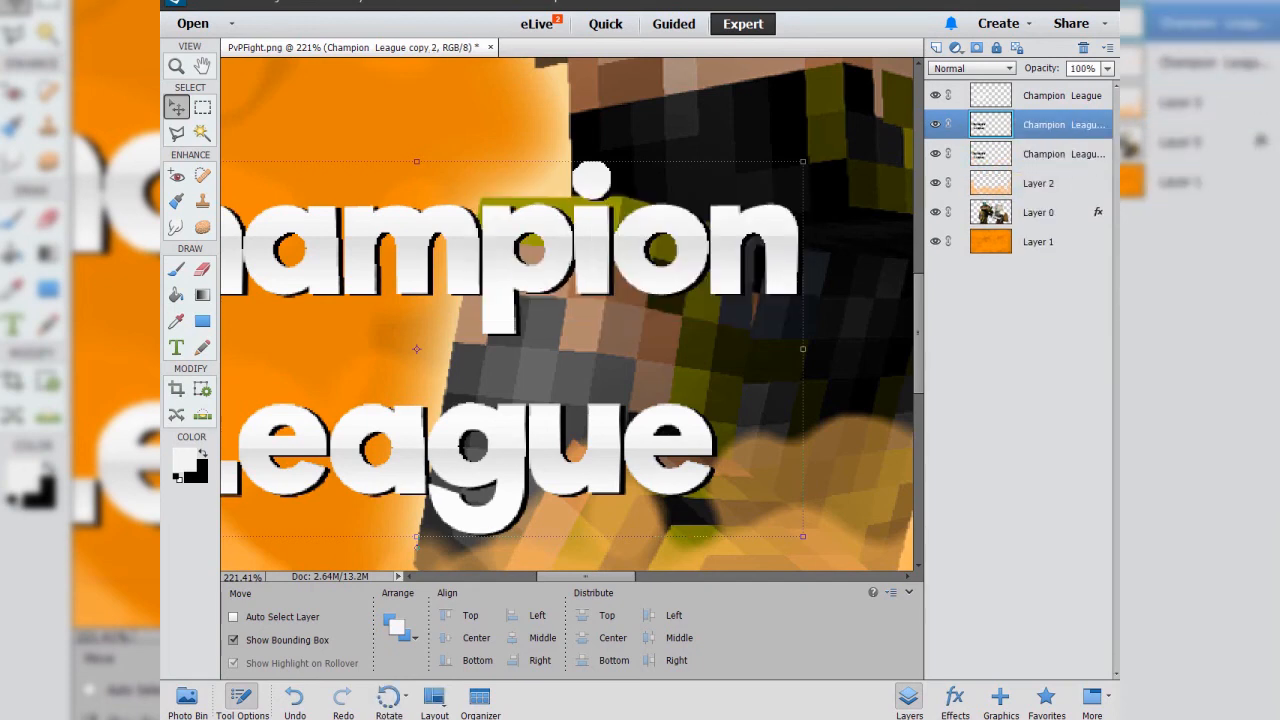
left_click_drag(689, 408, 693, 410)
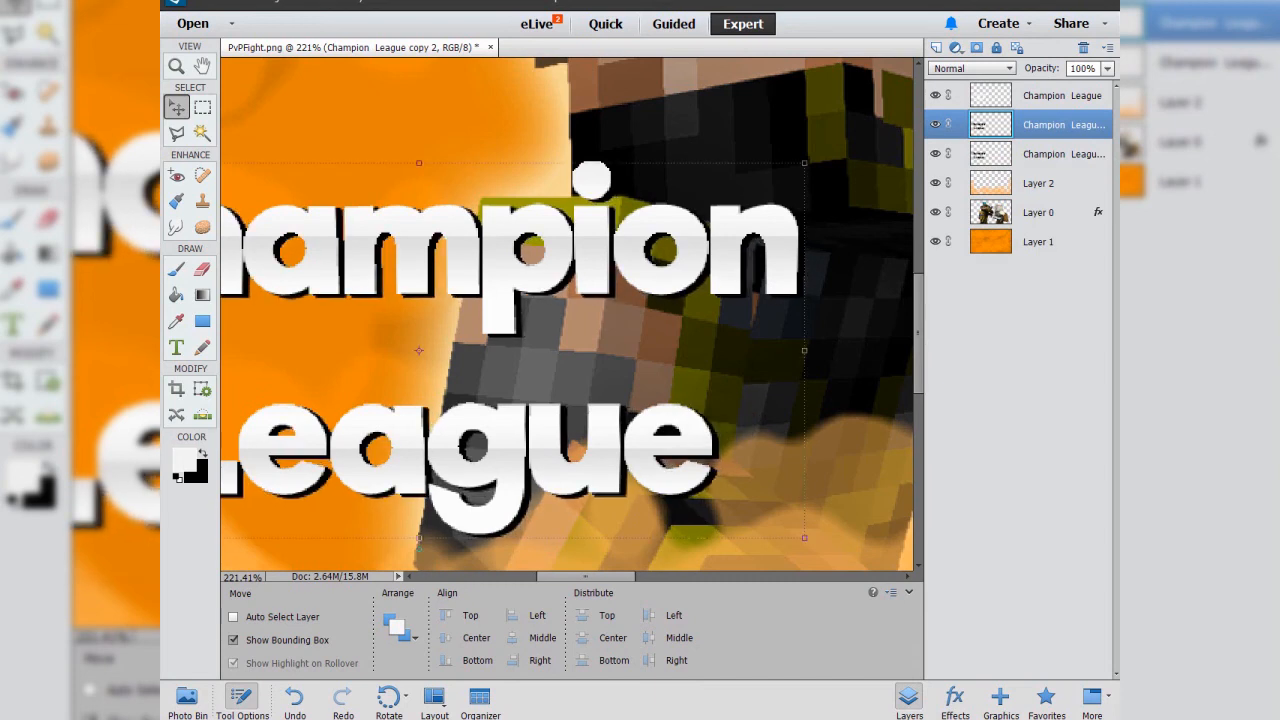
key("Delete")
Deepen the black extrusion by duplicating its layer two more times, offsetting diagonally and merging each duplicate down.
right_click(1015, 122)
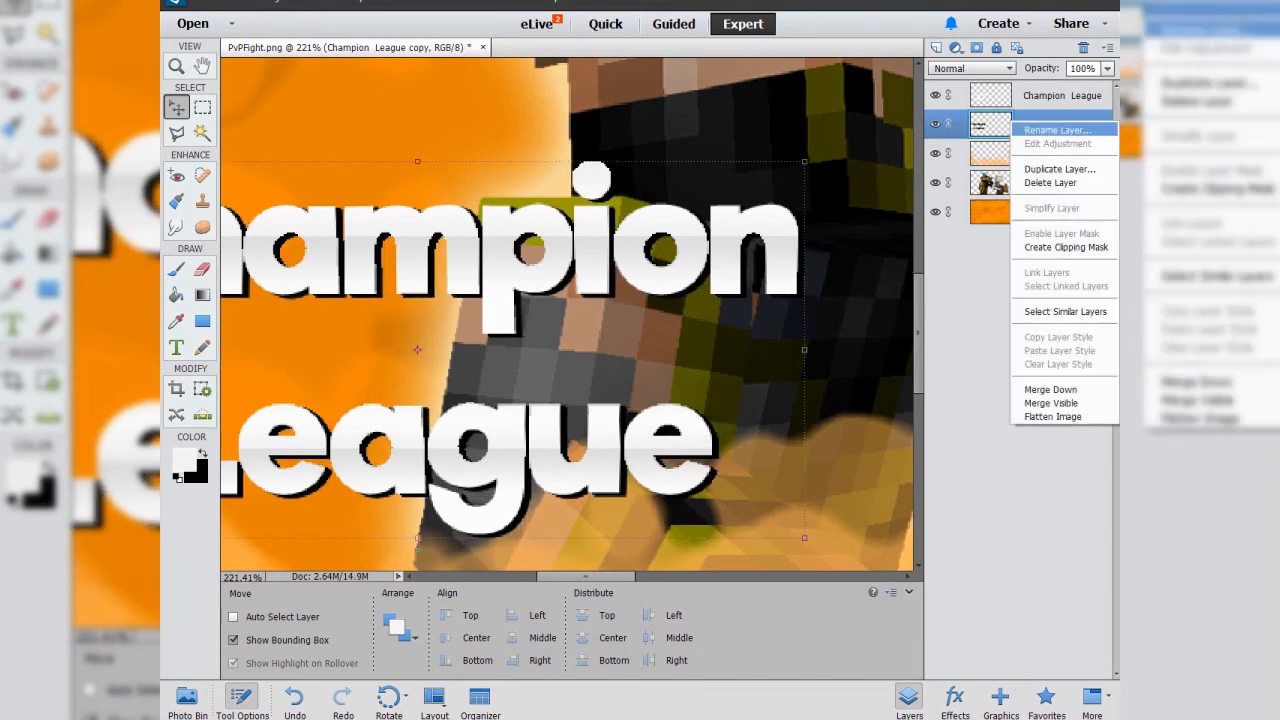
left_click(1050, 158)
key("Return")
mouse_move(682, 409)
left_mouse_down()
mouse_move(700, 418)
mouse_move(680, 394)
left_mouse_up()
key("ctrl+e")
right_click(1015, 124)
left_click(1050, 172)
key("Return")
key("ctrl+e")
Duplicate the thickened black layer once more, shift the duplicate further right and down, and merge it down.
scroll(567, 314, "down", 1)
right_click(1010, 129)
left_click(1050, 180)
key("Return")
mouse_move(650, 345)
left_mouse_down()
mouse_move(662, 370)
mouse_move(643, 366)
mouse_move(642, 349)
left_mouse_up()
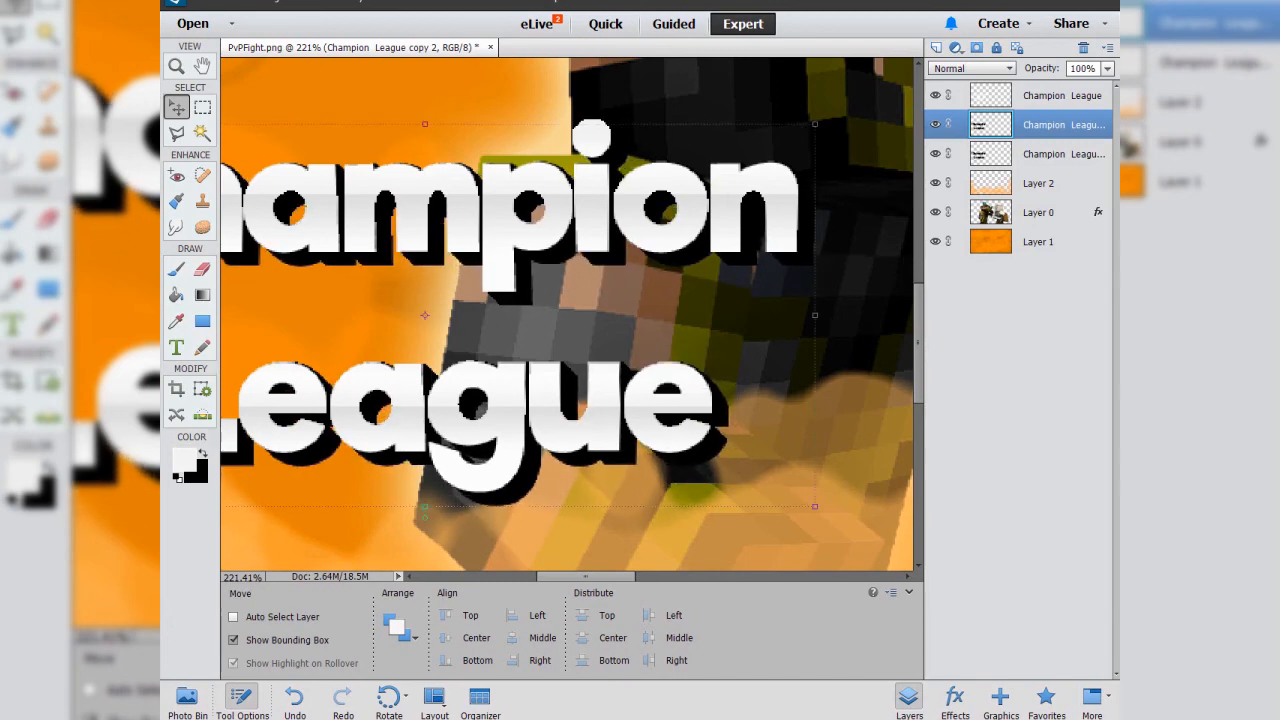
key("ctrl+e")
Merge the white Champion League title layer with the black extrusion layer beneath it.
scroll(600, 375, "down", 3, "alt")
scroll(600, 375, "down", 3, "alt")
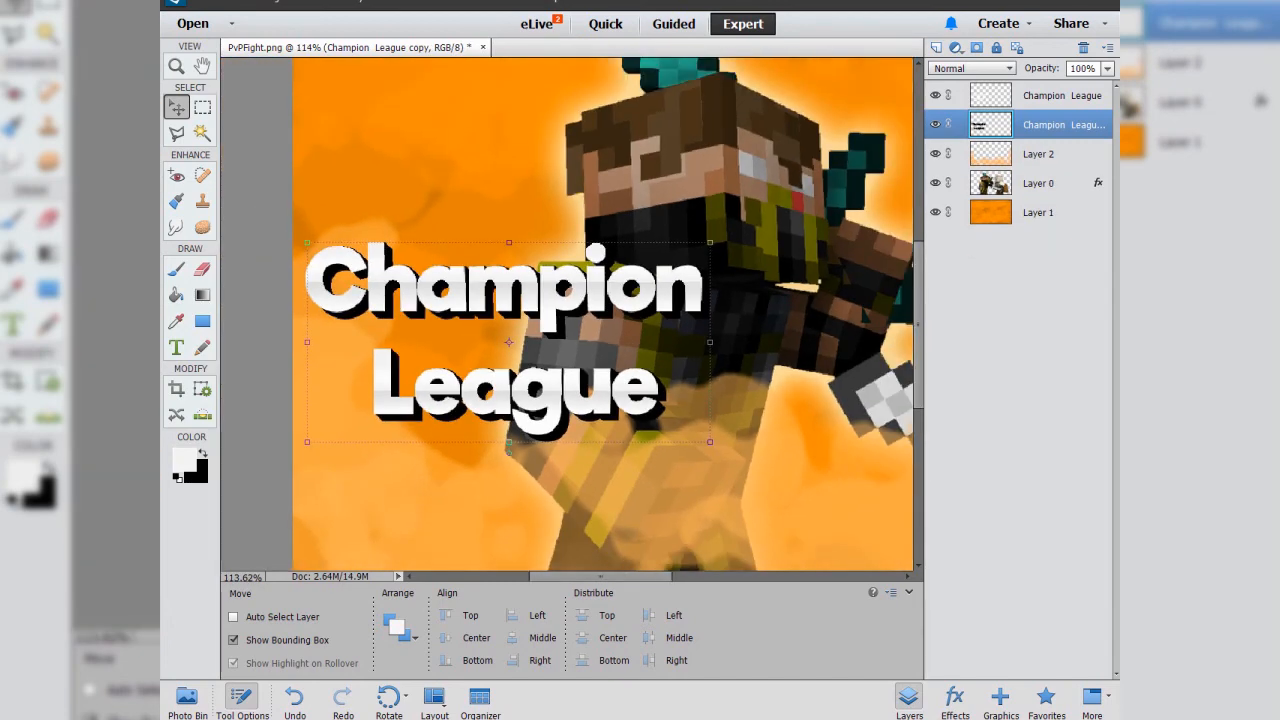
scroll(260, 368, "up", 5, "alt")
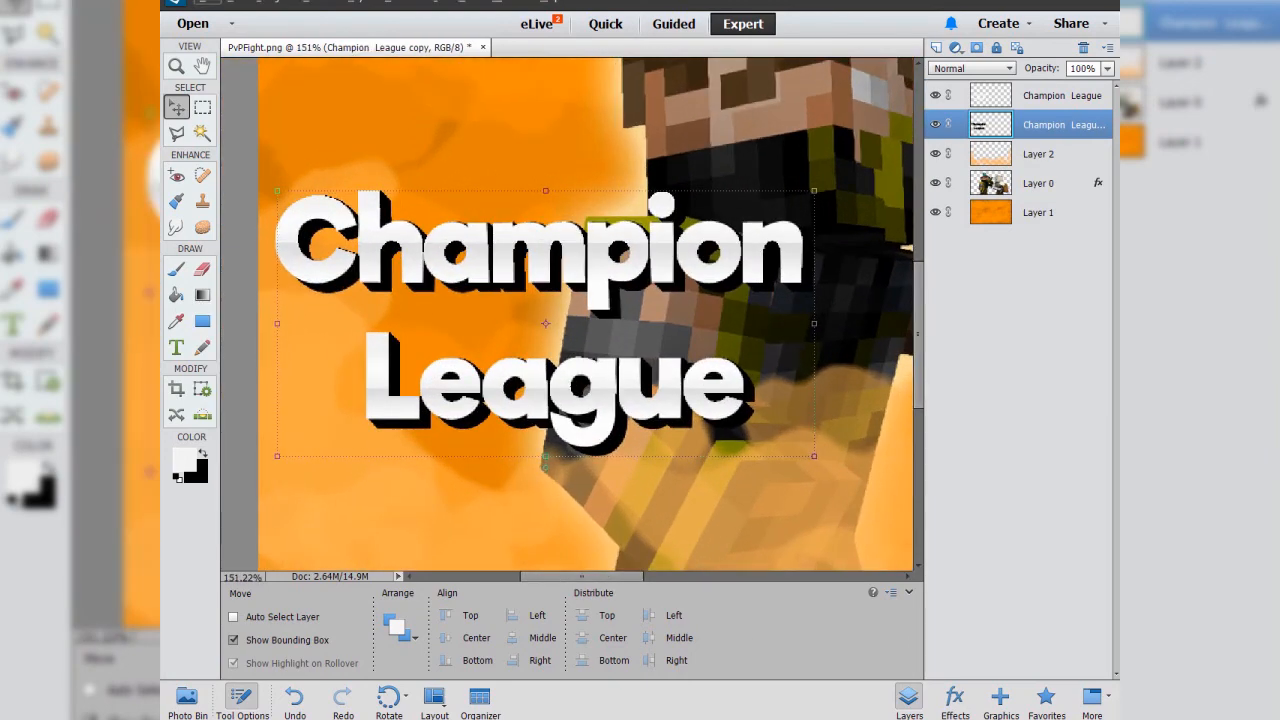
scroll(497, 344, "down", 3, "alt")
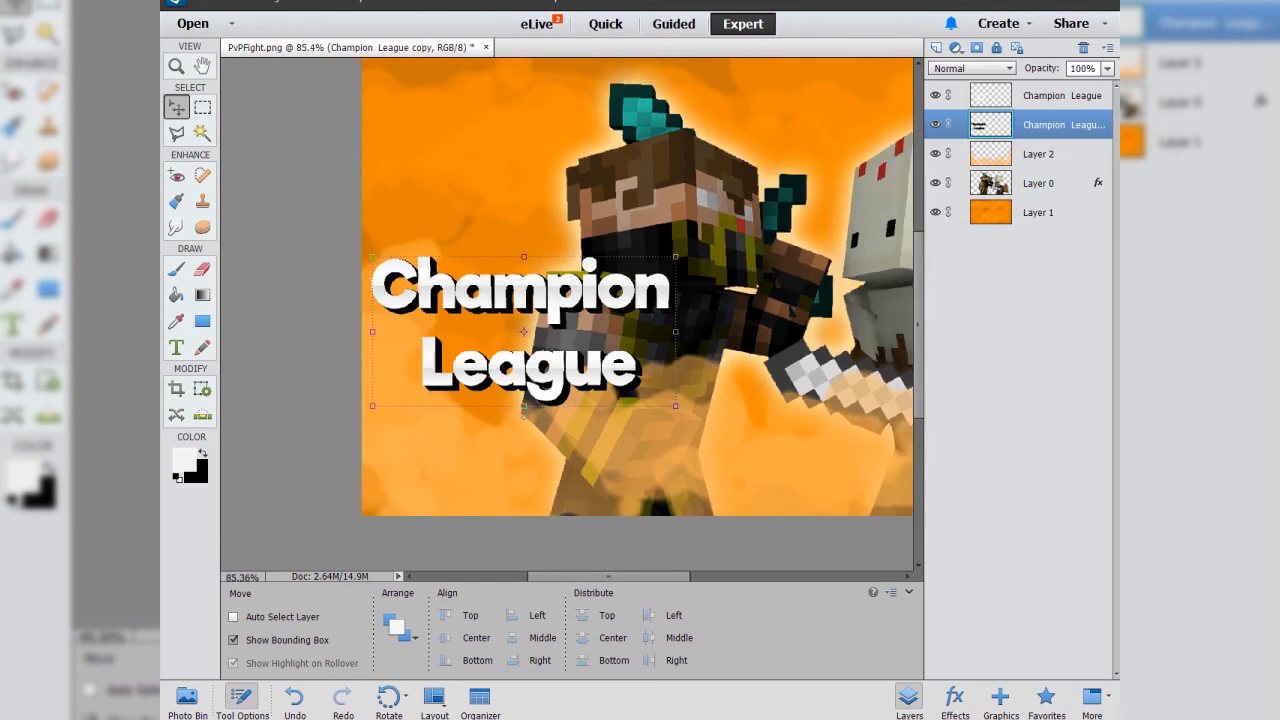
left_click(1062, 95)
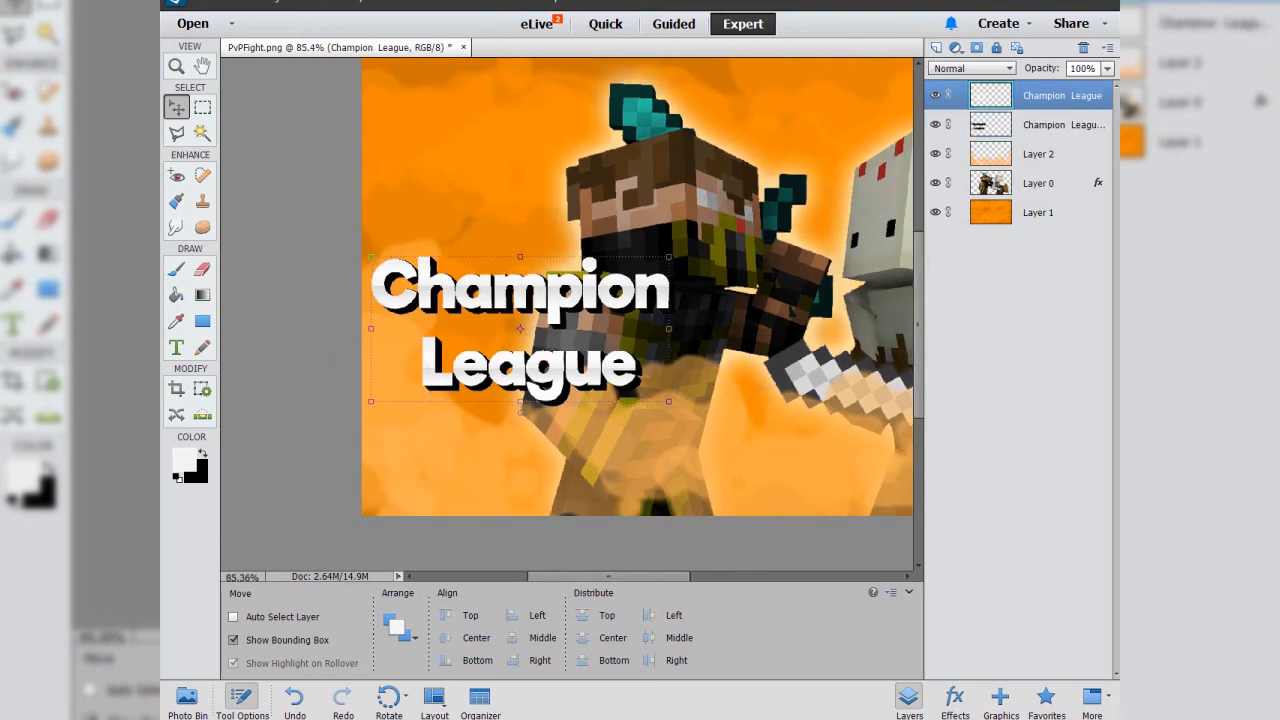
key("ctrl+e")
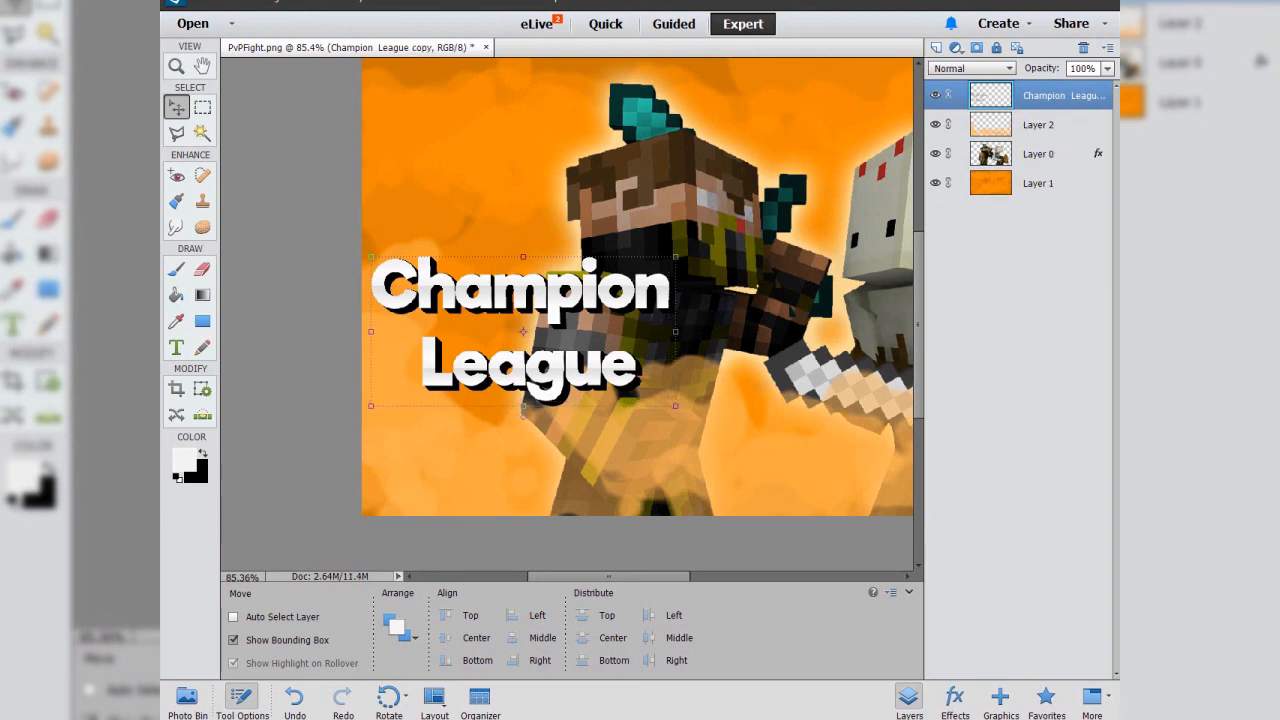
left_click(1062, 124, "shift")
right_click(1062, 124)
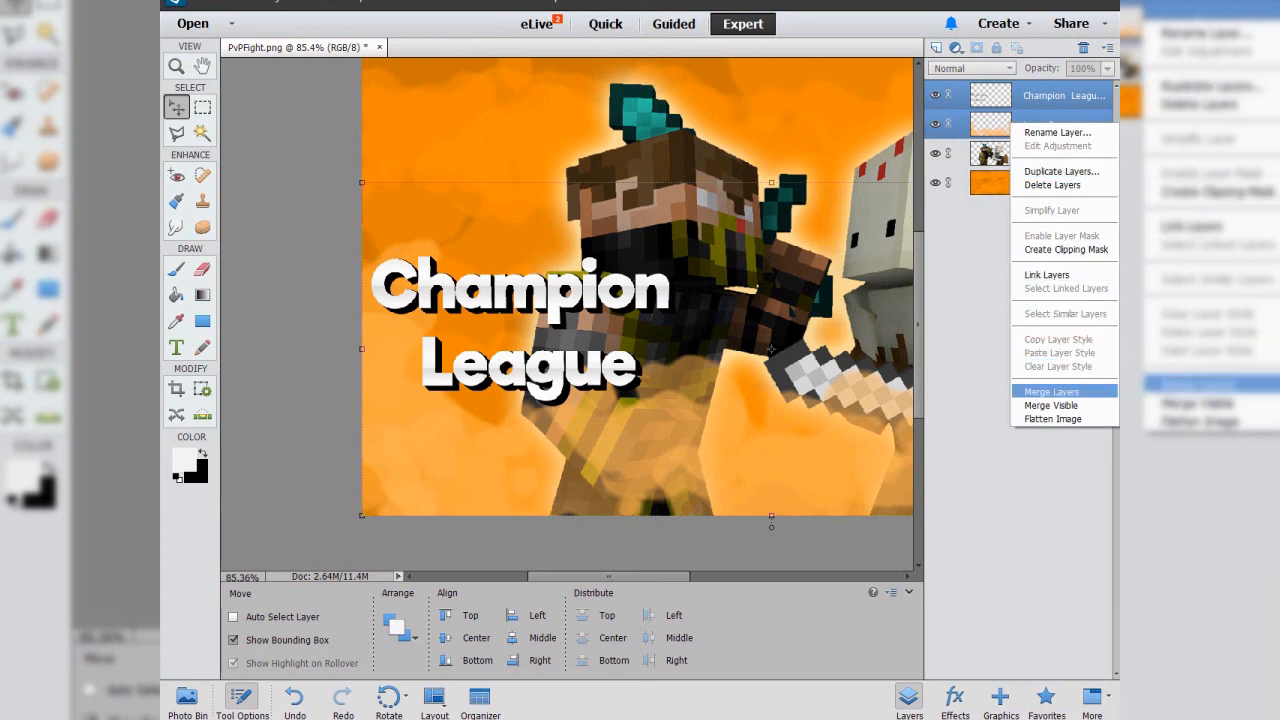
left_click(1051, 391)
key("ctrl+z")
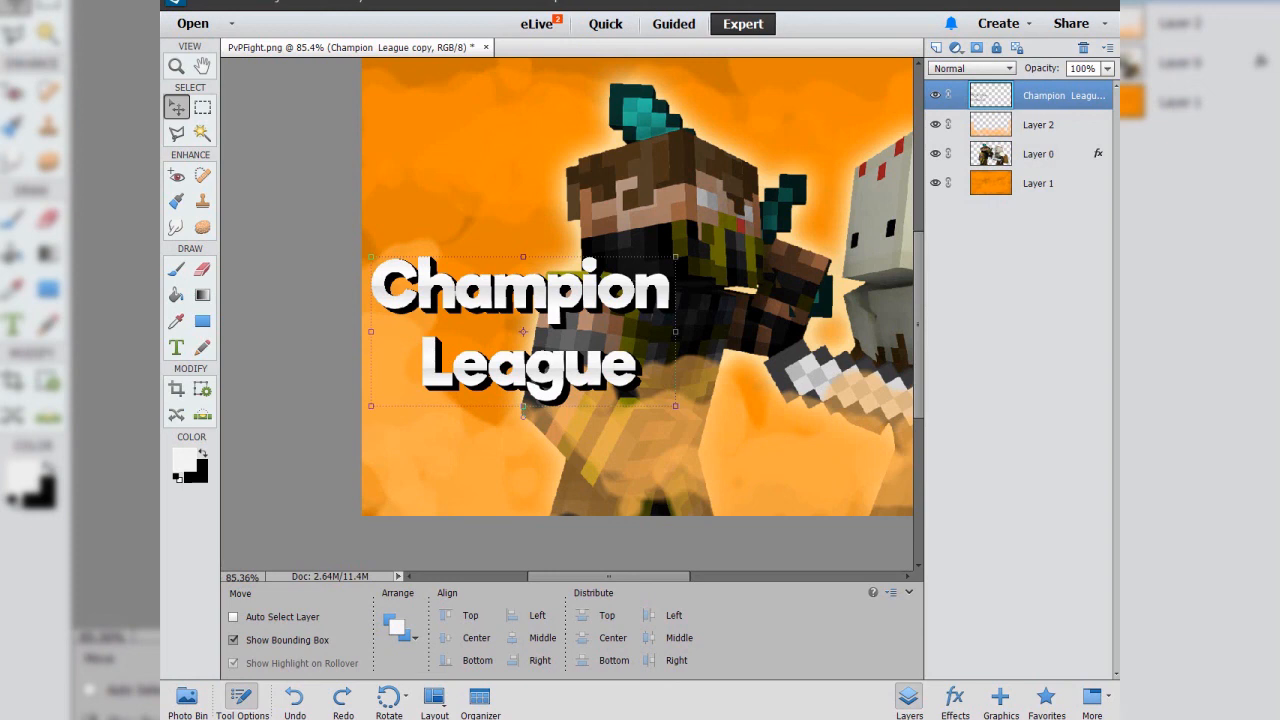
Add a 3 px black outside stroke to the merged Champion League title layer and simplify the layer.
left_click(360, 3)
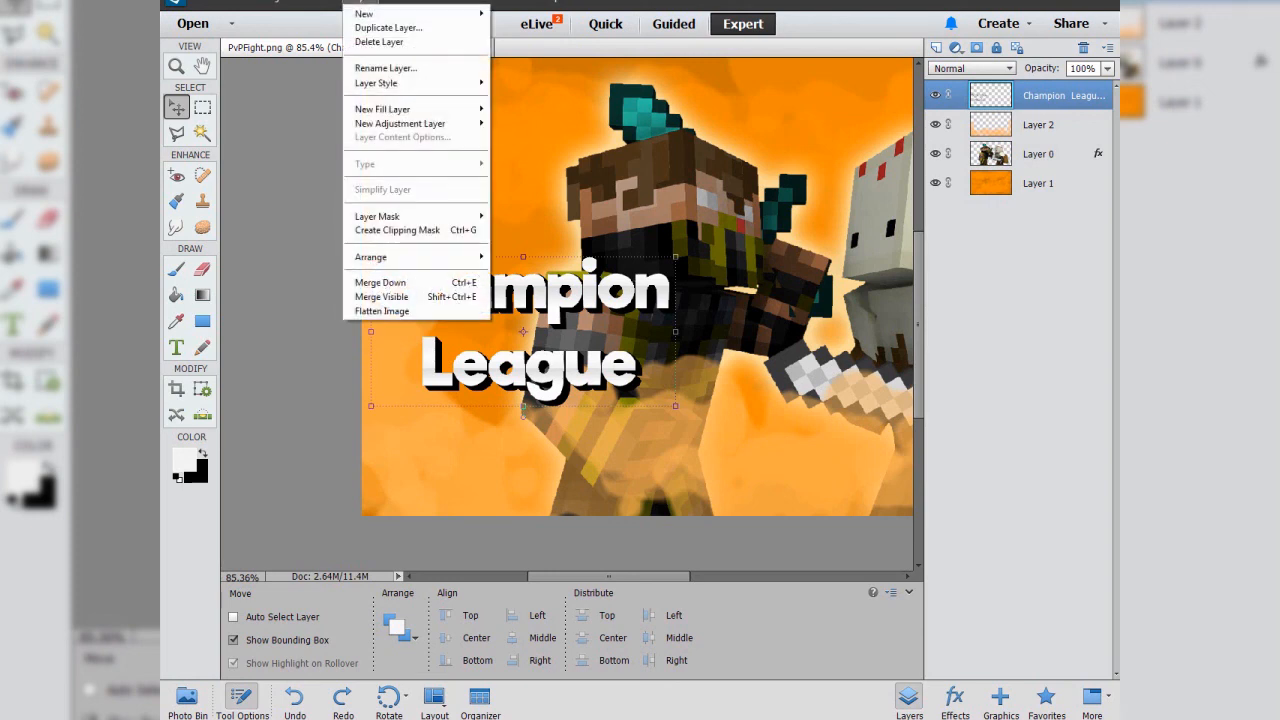
mouse_move(415, 82)
left_click(295, 82)
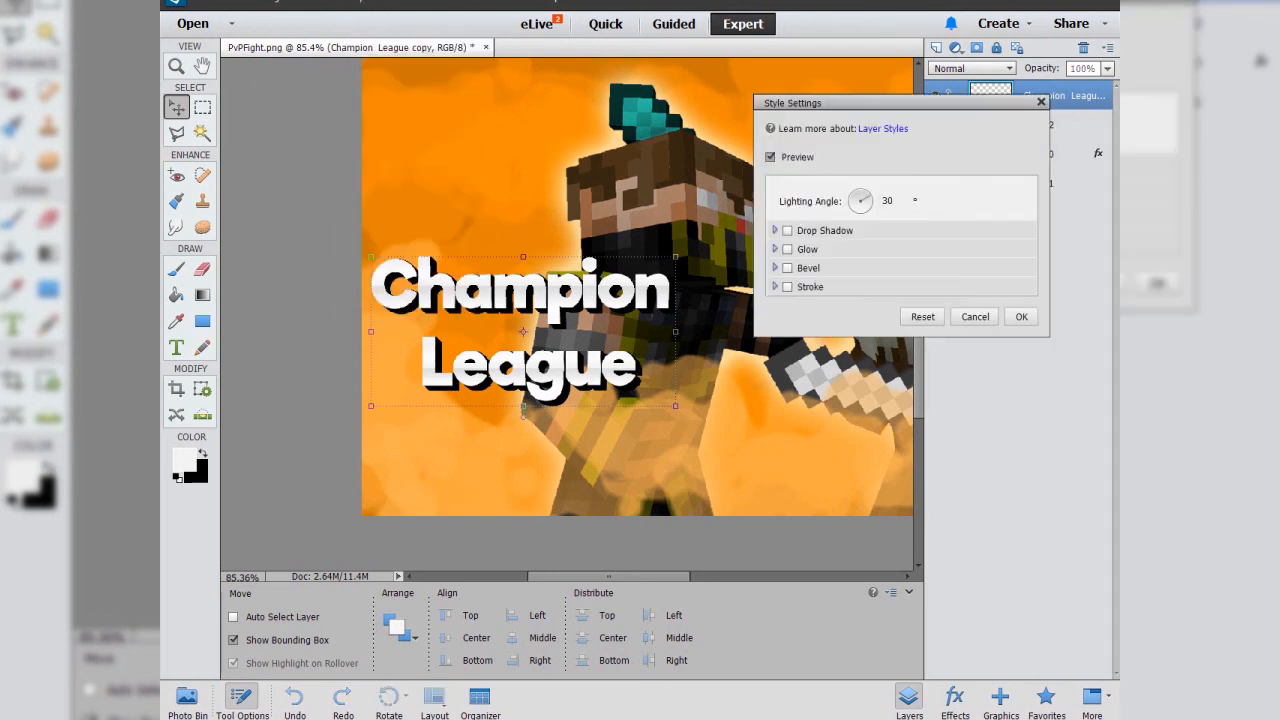
left_click(787, 286)
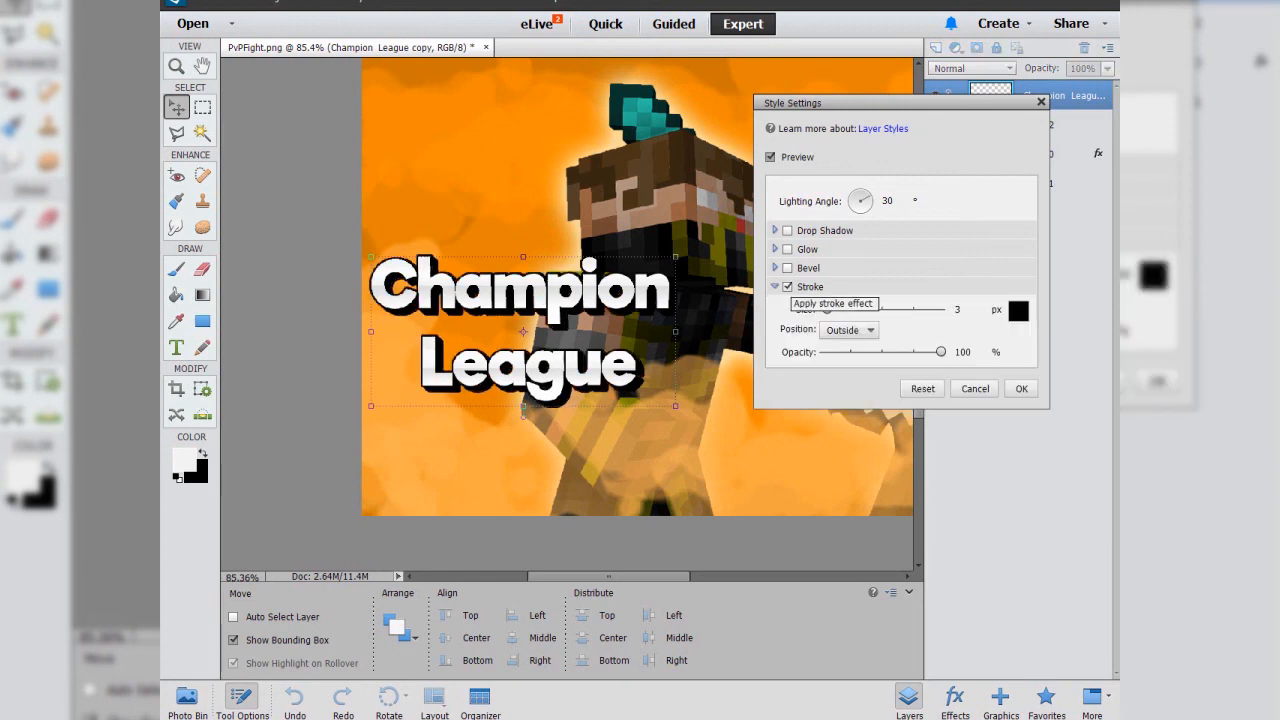
left_click(1021, 388)
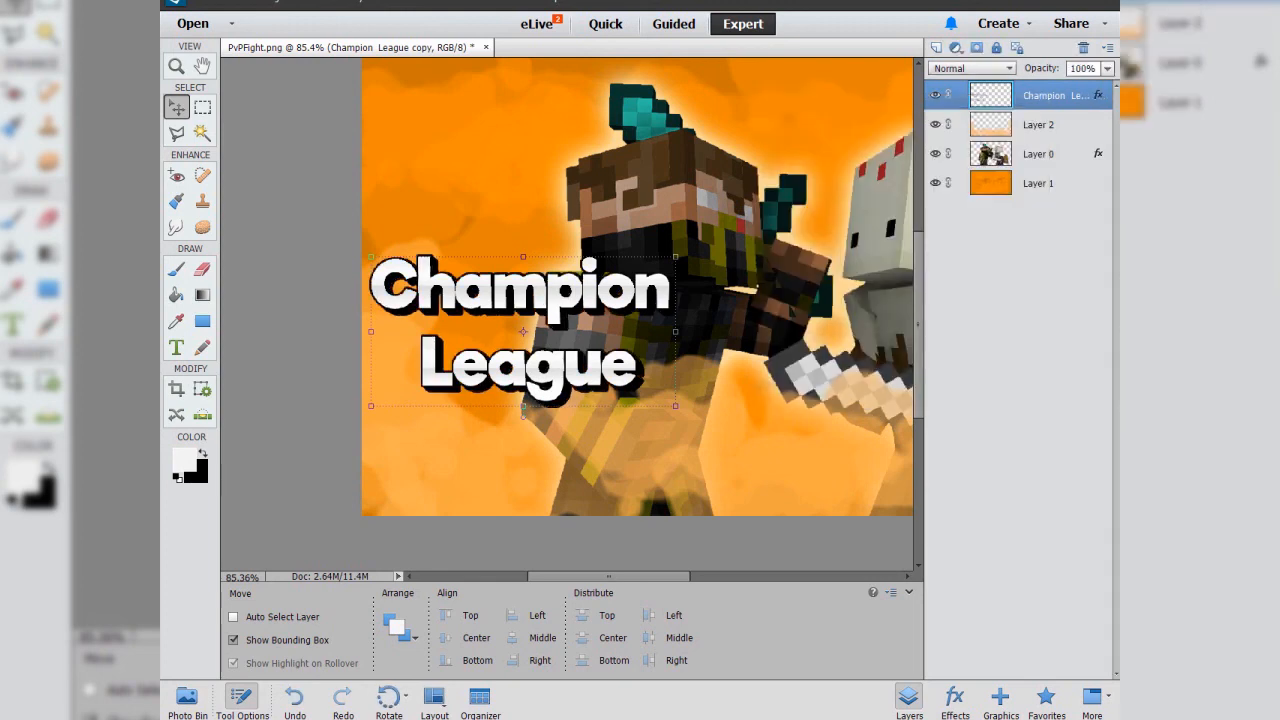
right_click(1011, 92)
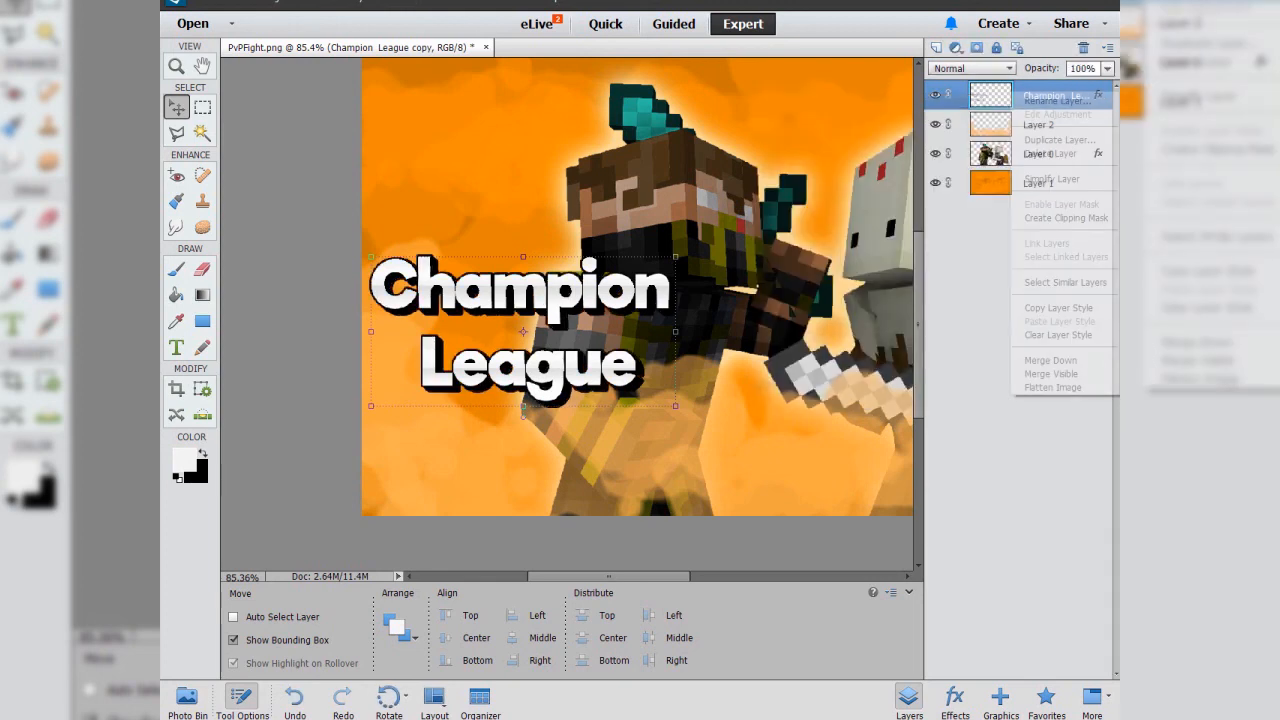
left_click(1052, 178)
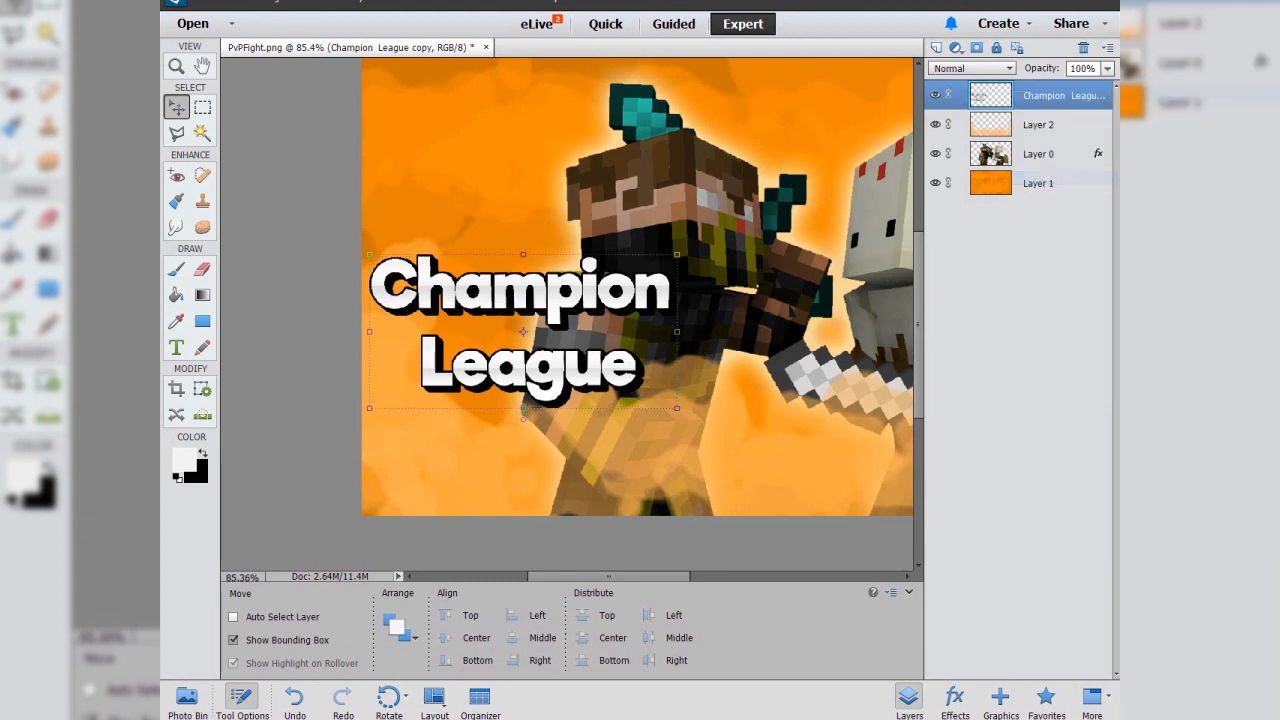
Add a second stroke to the simplified Champion League layer, positioned outside and coloured white.
left_click(397, 2)
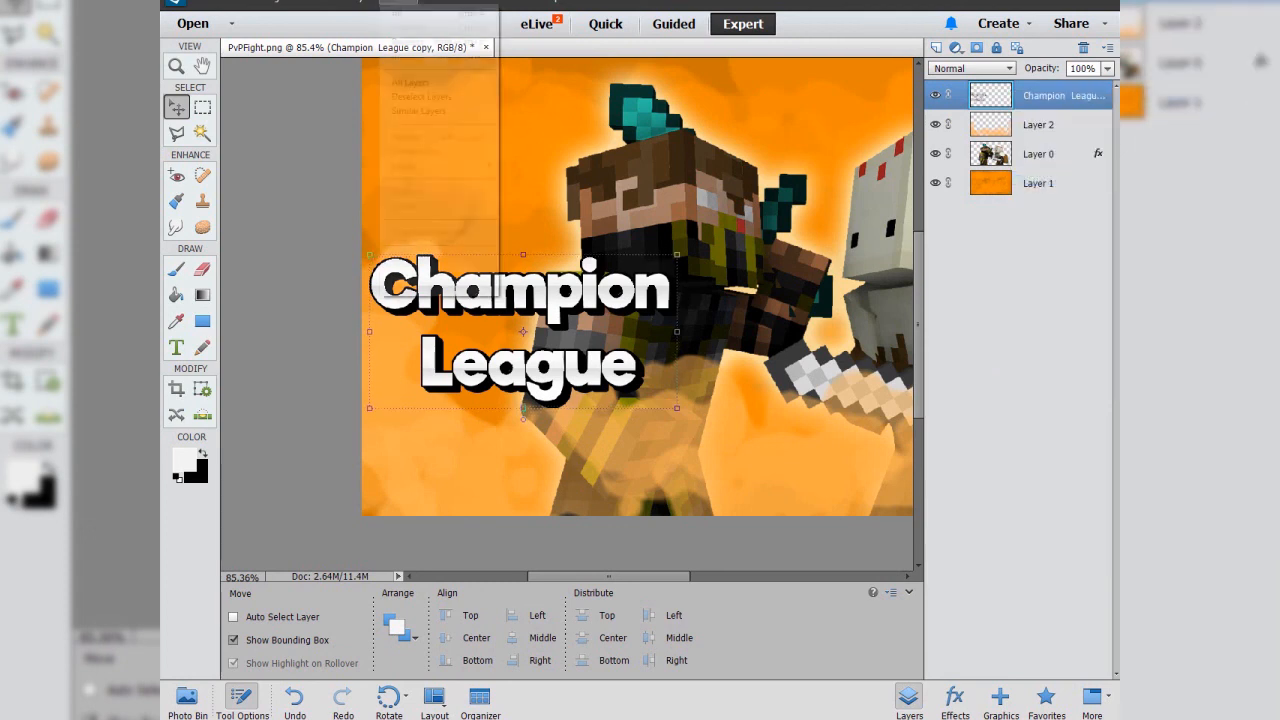
mouse_move(360, 2)
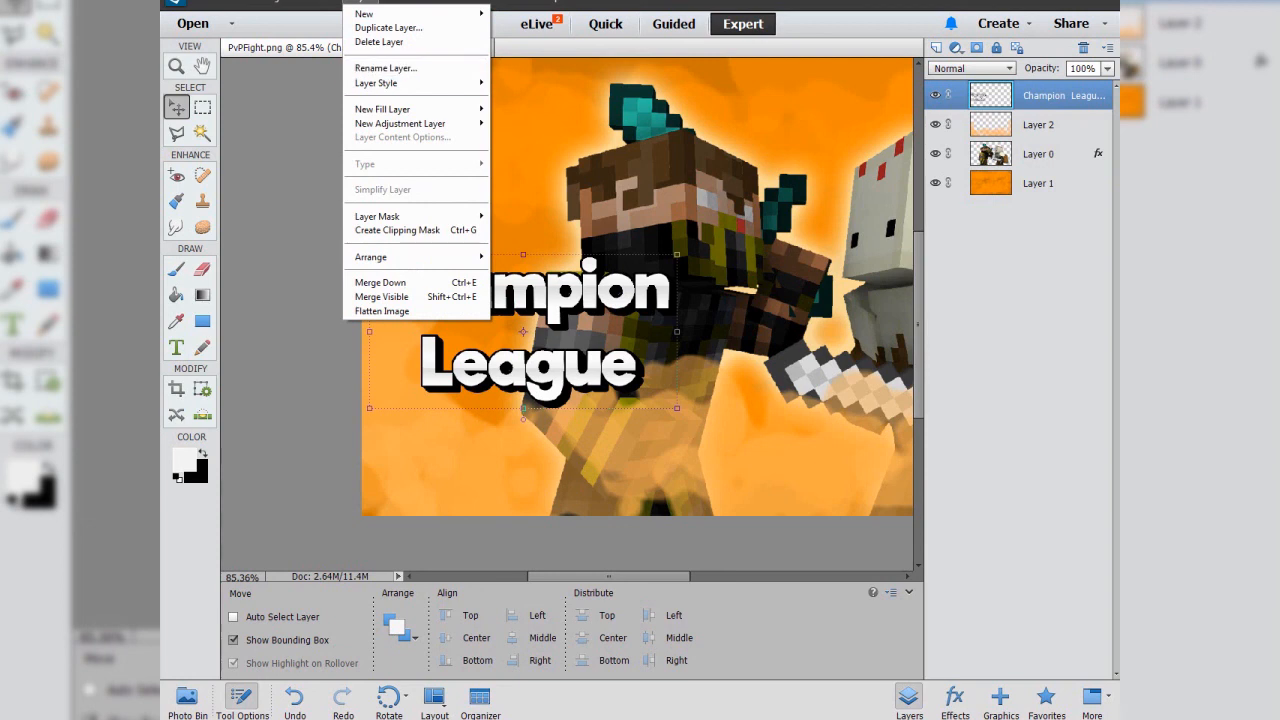
mouse_move(376, 83)
left_click(300, 81)
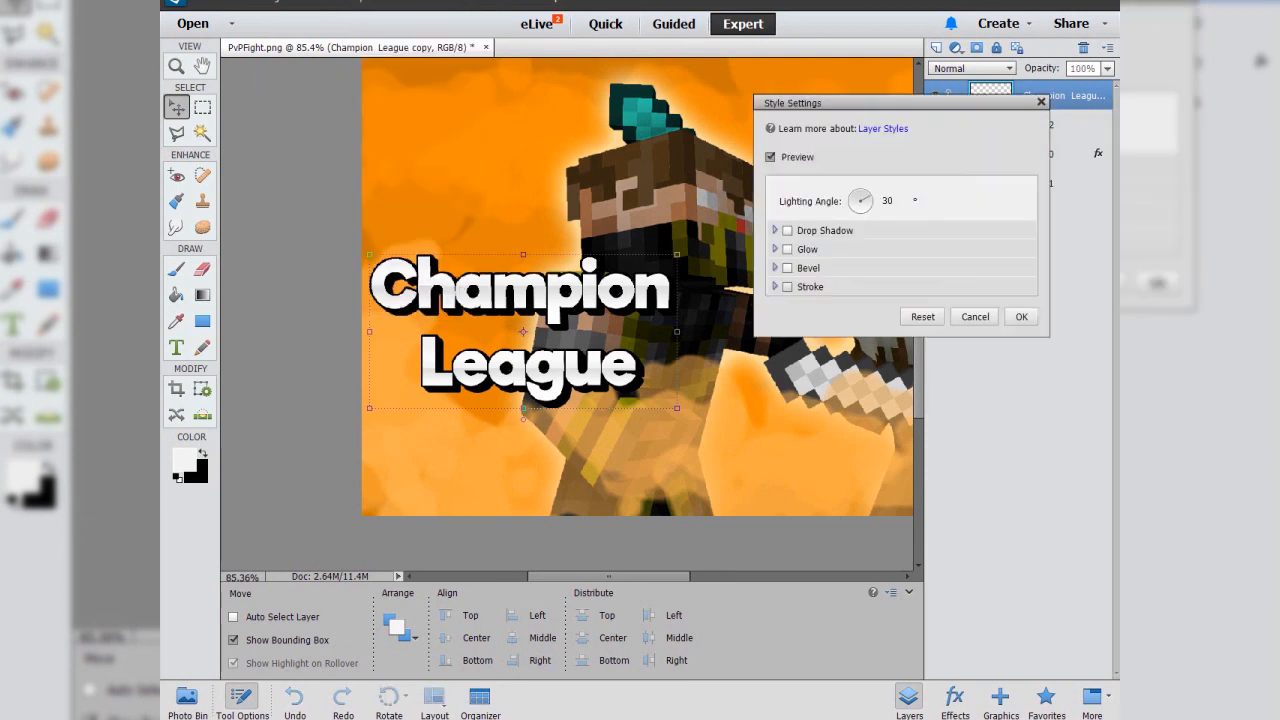
left_click(787, 287)
left_click(1018, 311)
left_click(525, 230)
left_click_drag(525, 230, 461, 206)
left_click(788, 167)
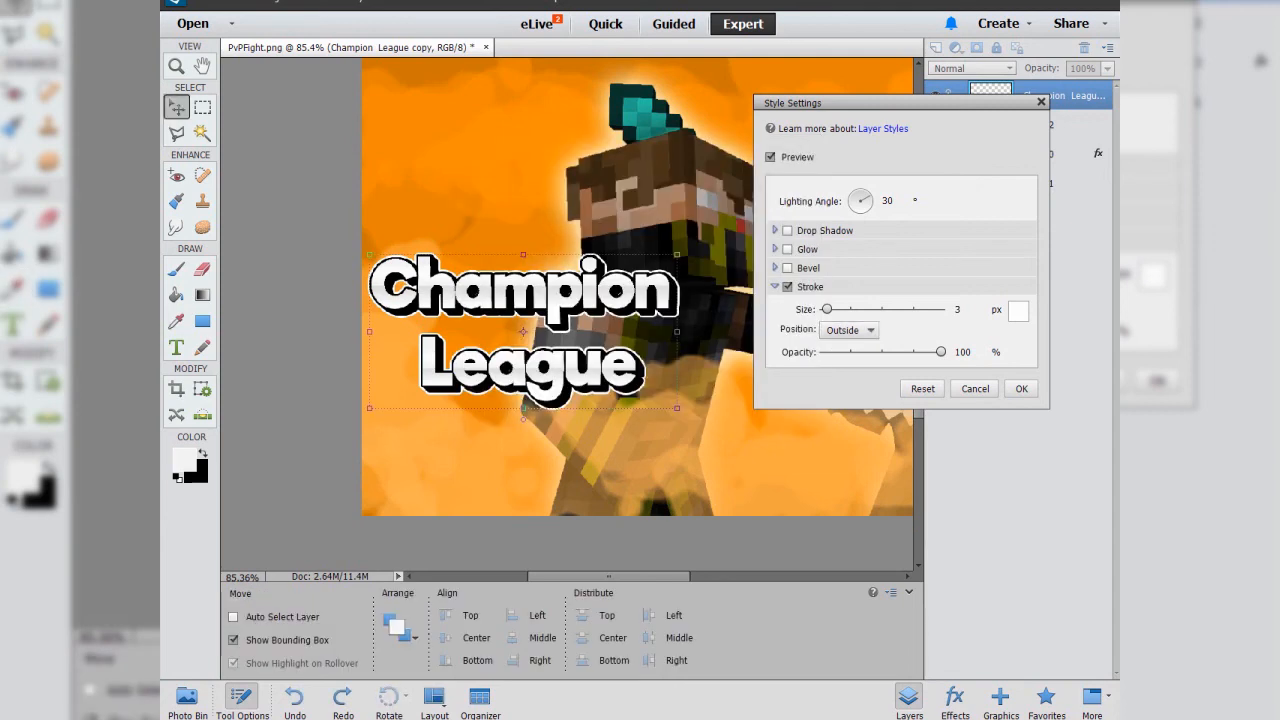
Set the white stroke's size to 7 px and apply the layer style to the title.
left_click_drag(826, 309, 829, 309)
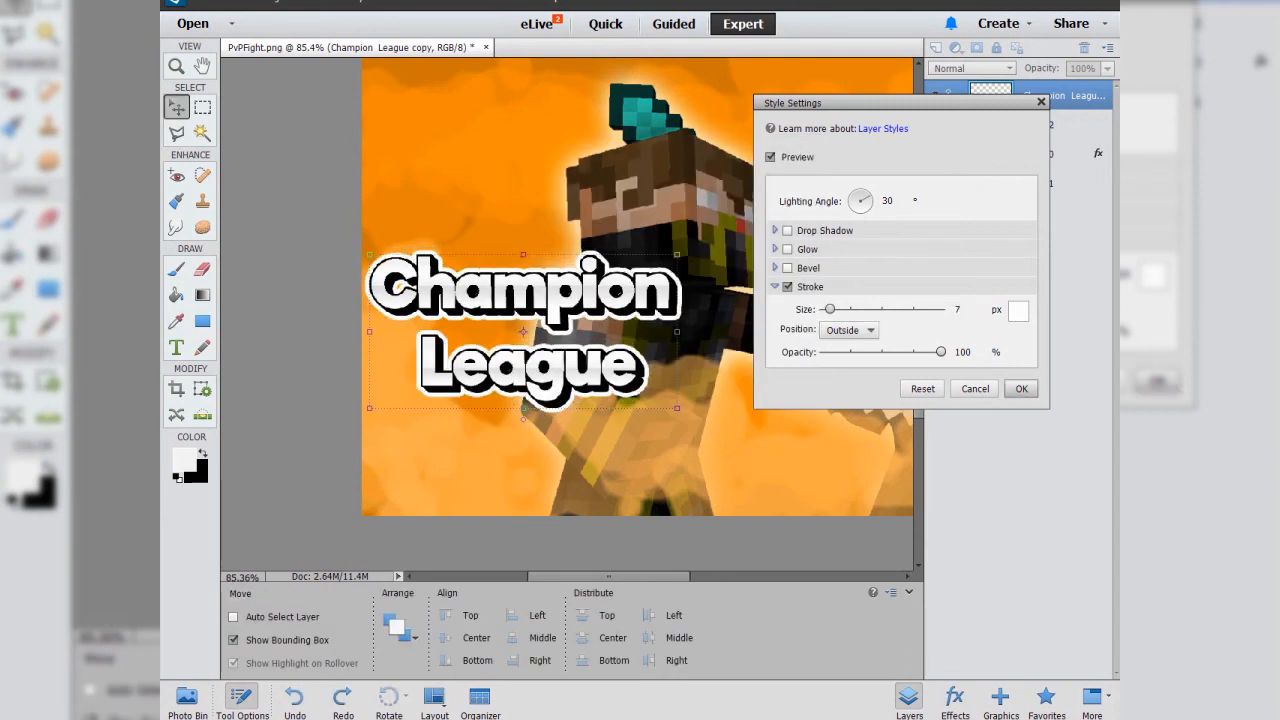
left_click(1021, 388)
scroll(566, 314, "down", 6)
scroll(566, 314, "up", 2)
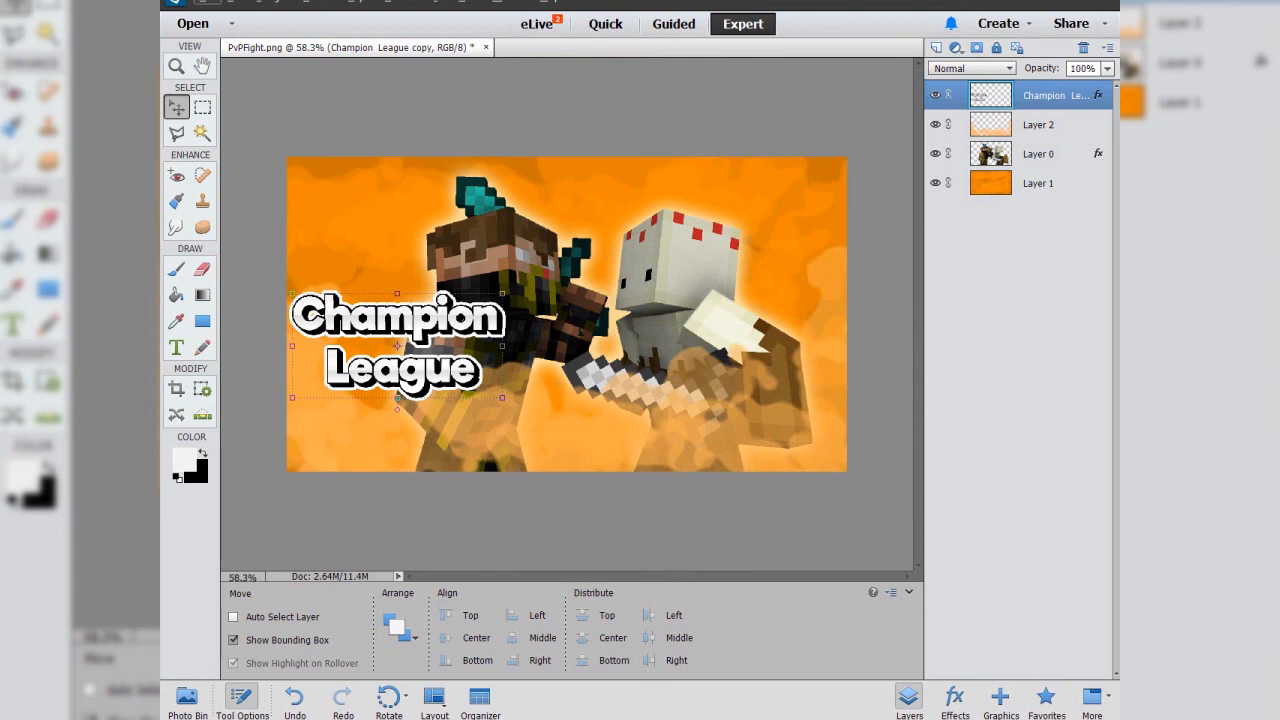
scroll(567, 315, "up", 1)
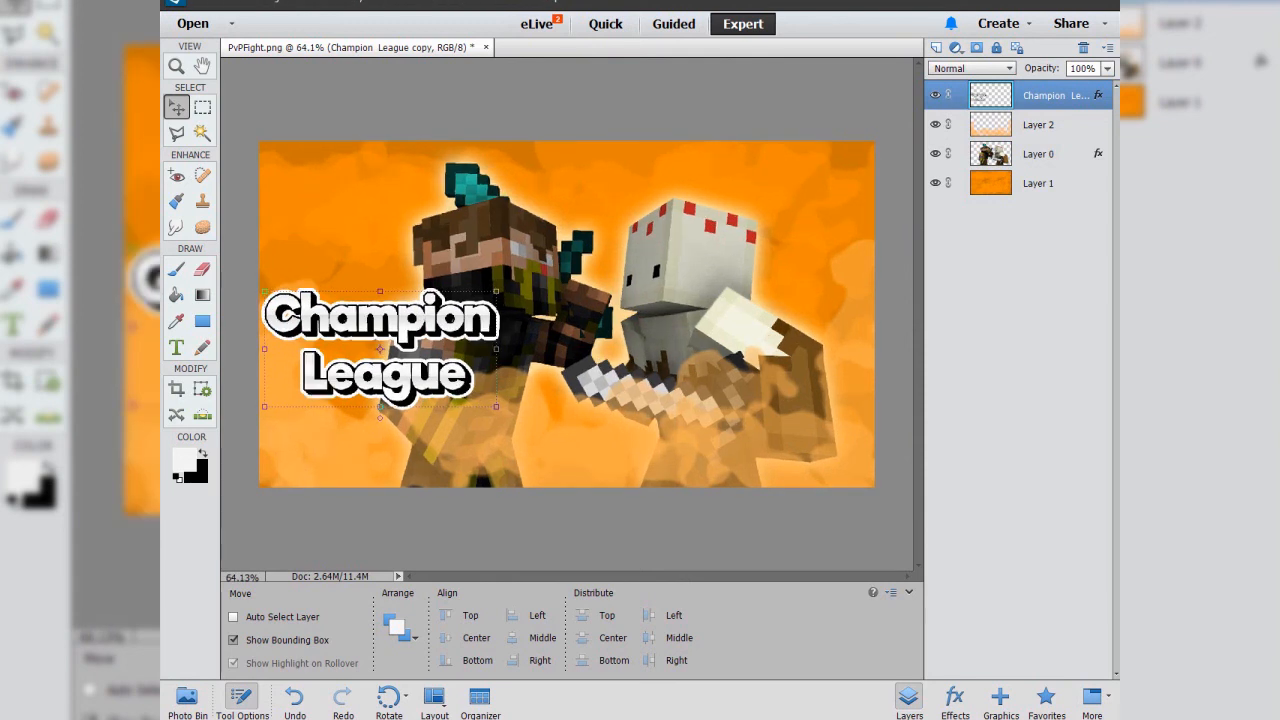